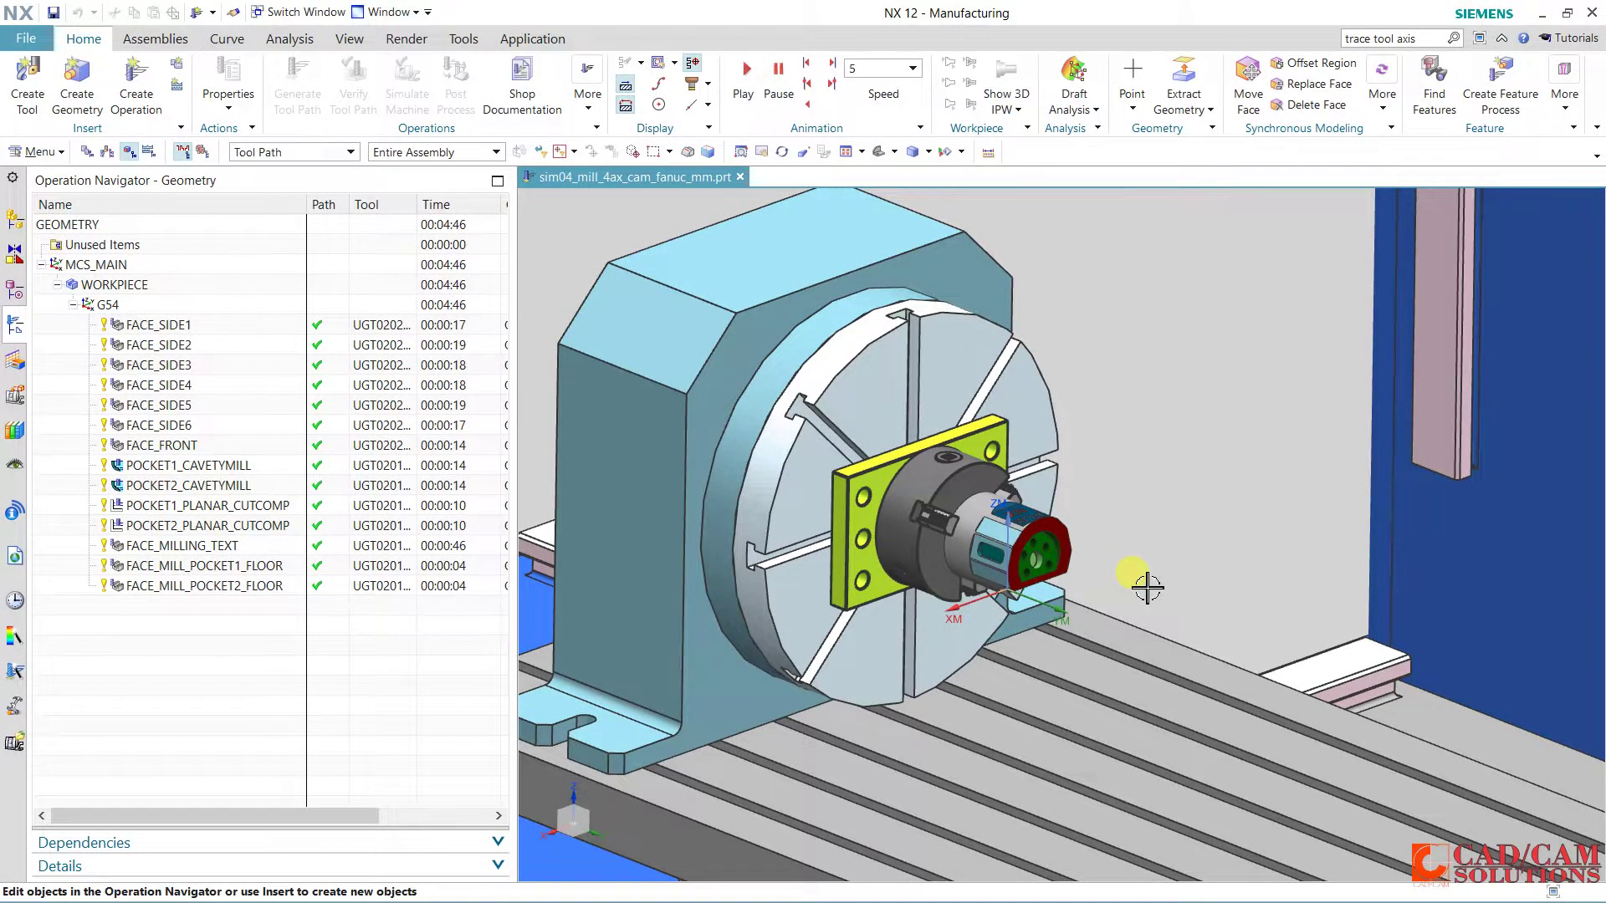
Collapse the G54 operations in the Operation Navigator and select the WORKPIECE group.
scroll(1070, 435, "down", 2)
scroll(1075, 431, "down", 2)
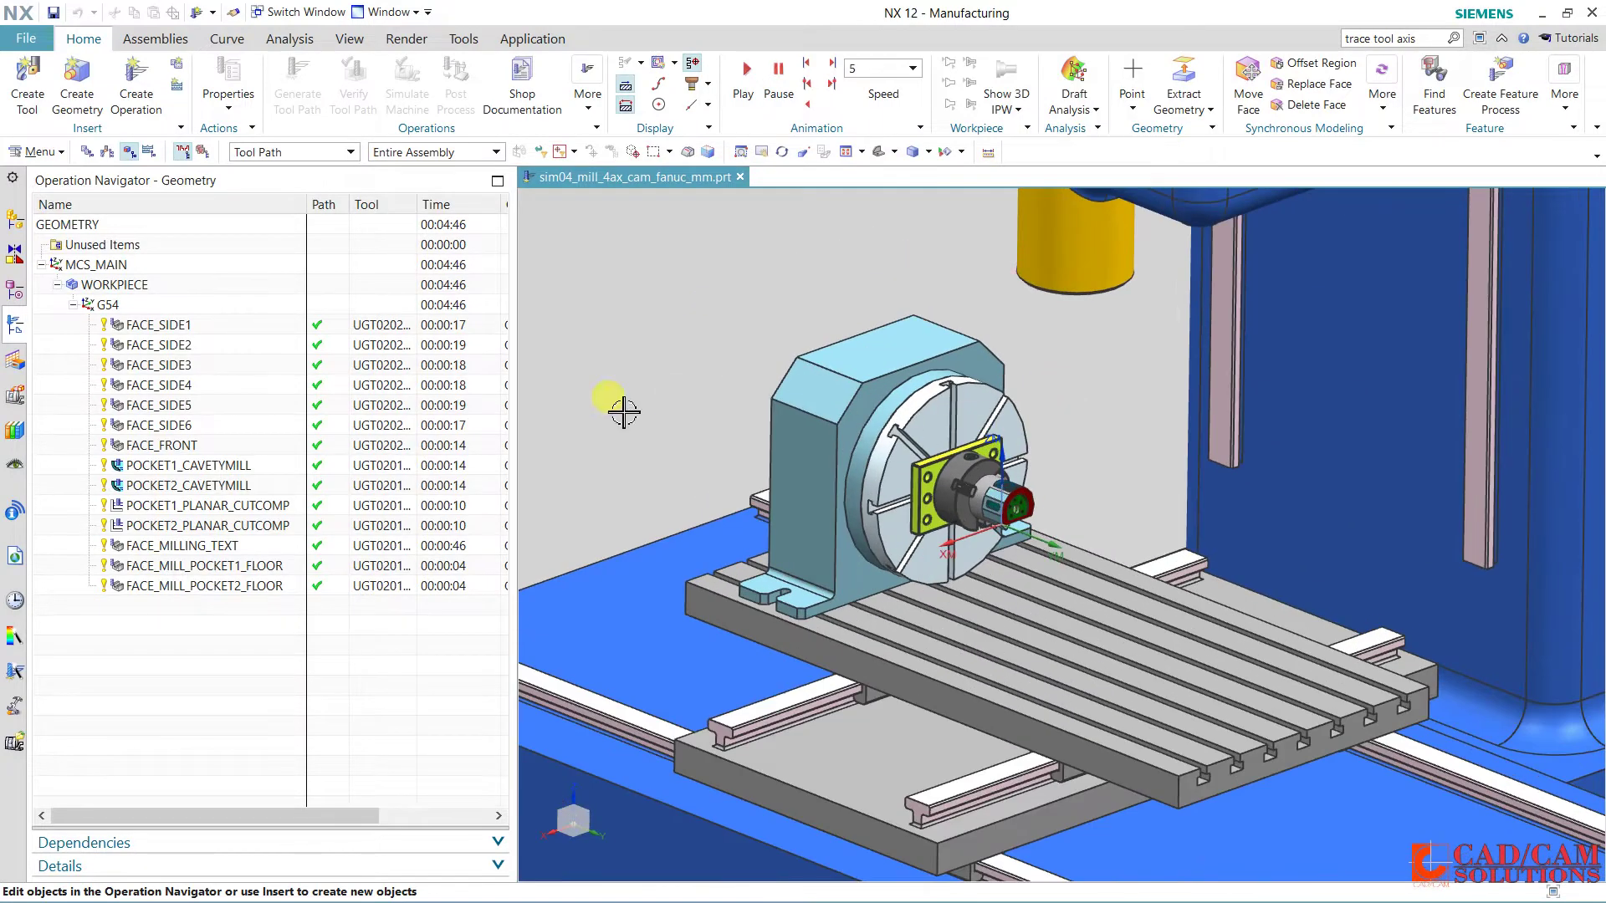
mouse_move(799, 347)
middle_mouse_down()
mouse_move(791, 319)
mouse_move(770, 315)
middle_mouse_up()
scroll(871, 323, "up", 2)
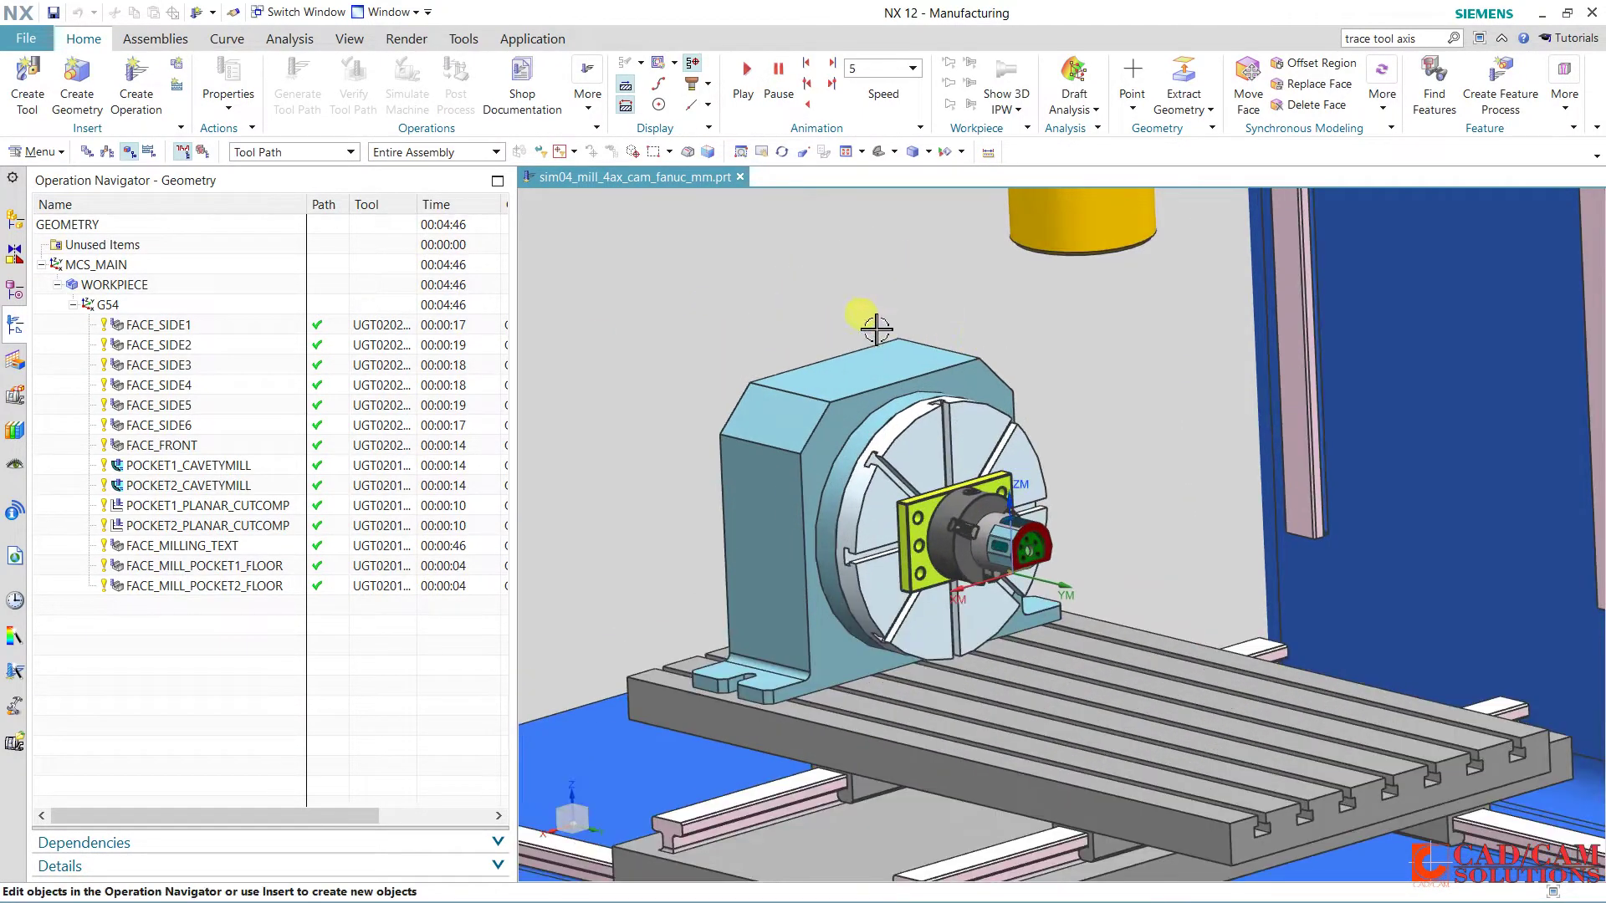
middle_click_drag(870, 322, 895, 340)
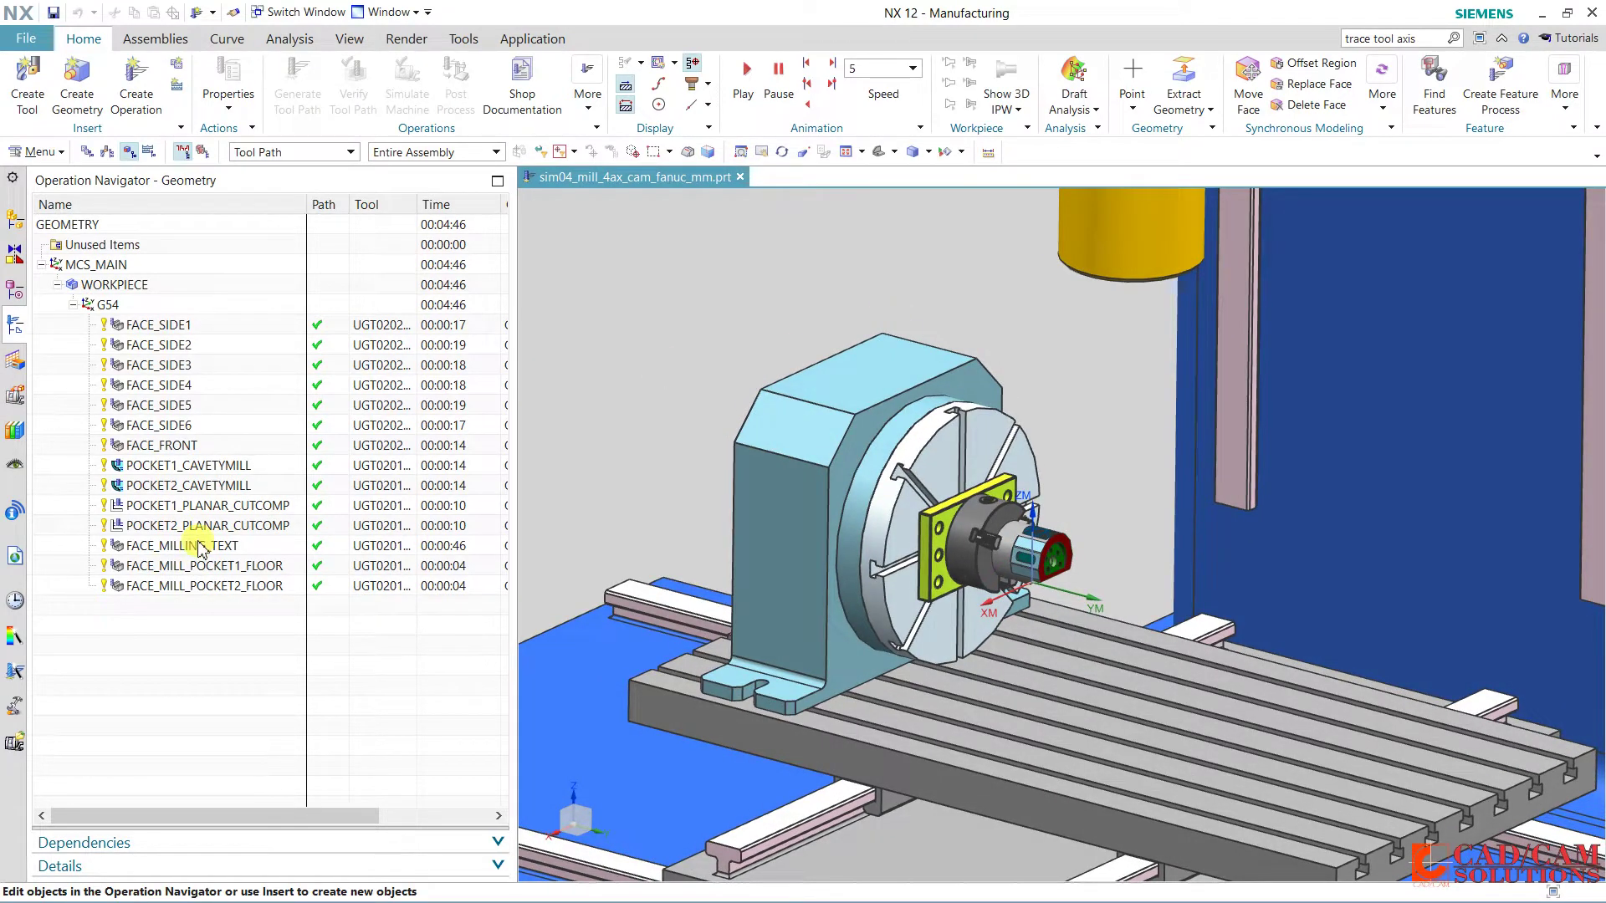
left_click(73, 305)
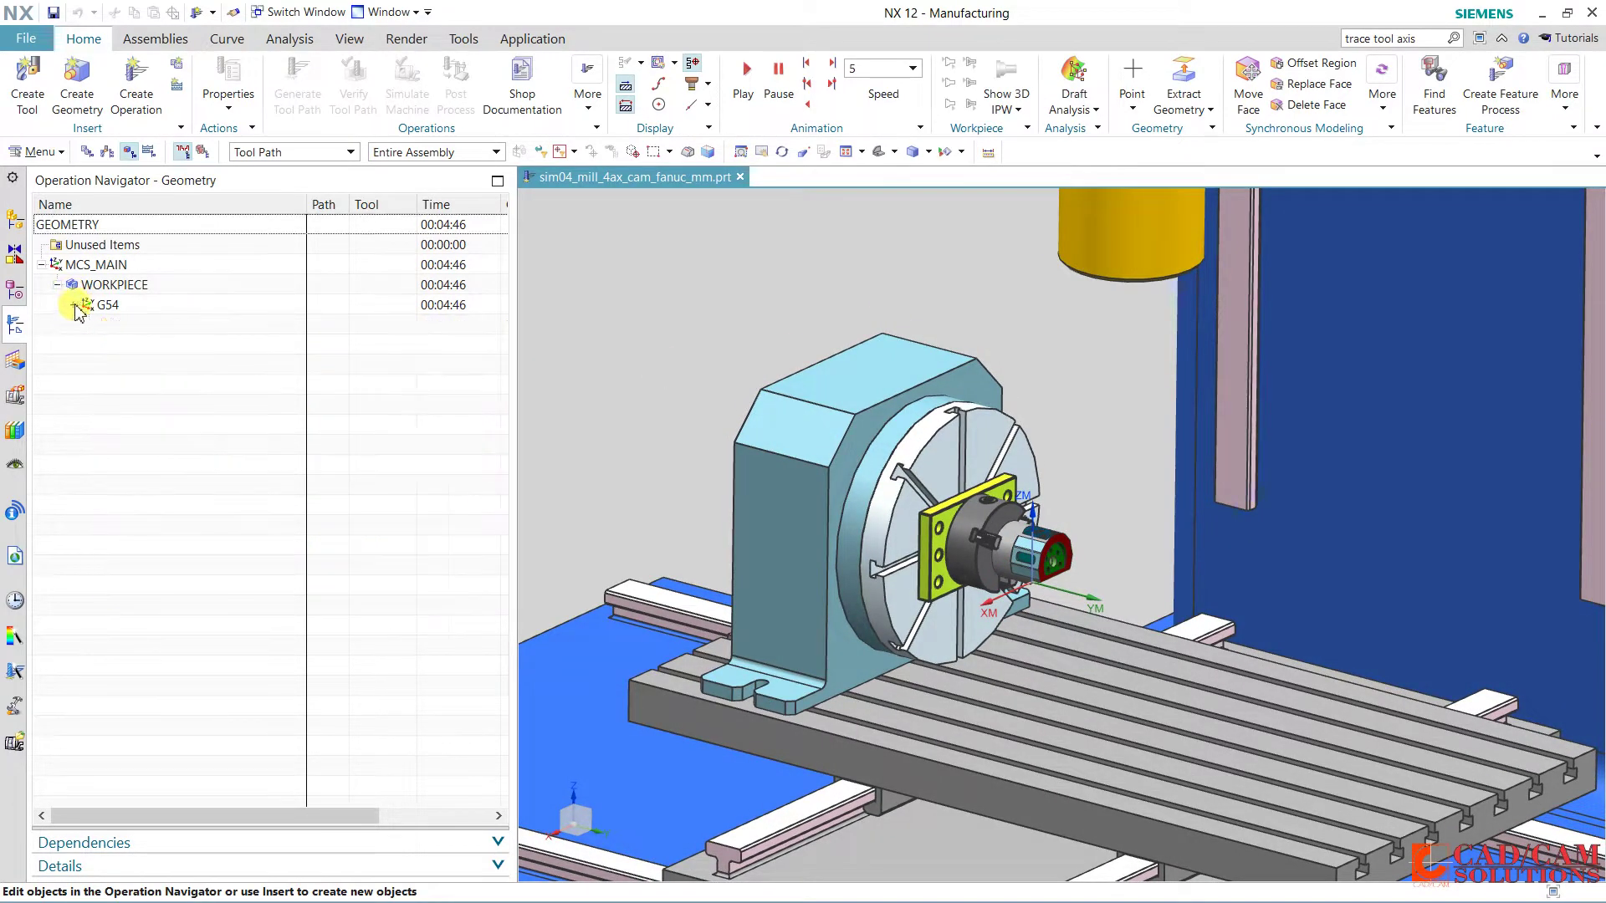
left_click(113, 288)
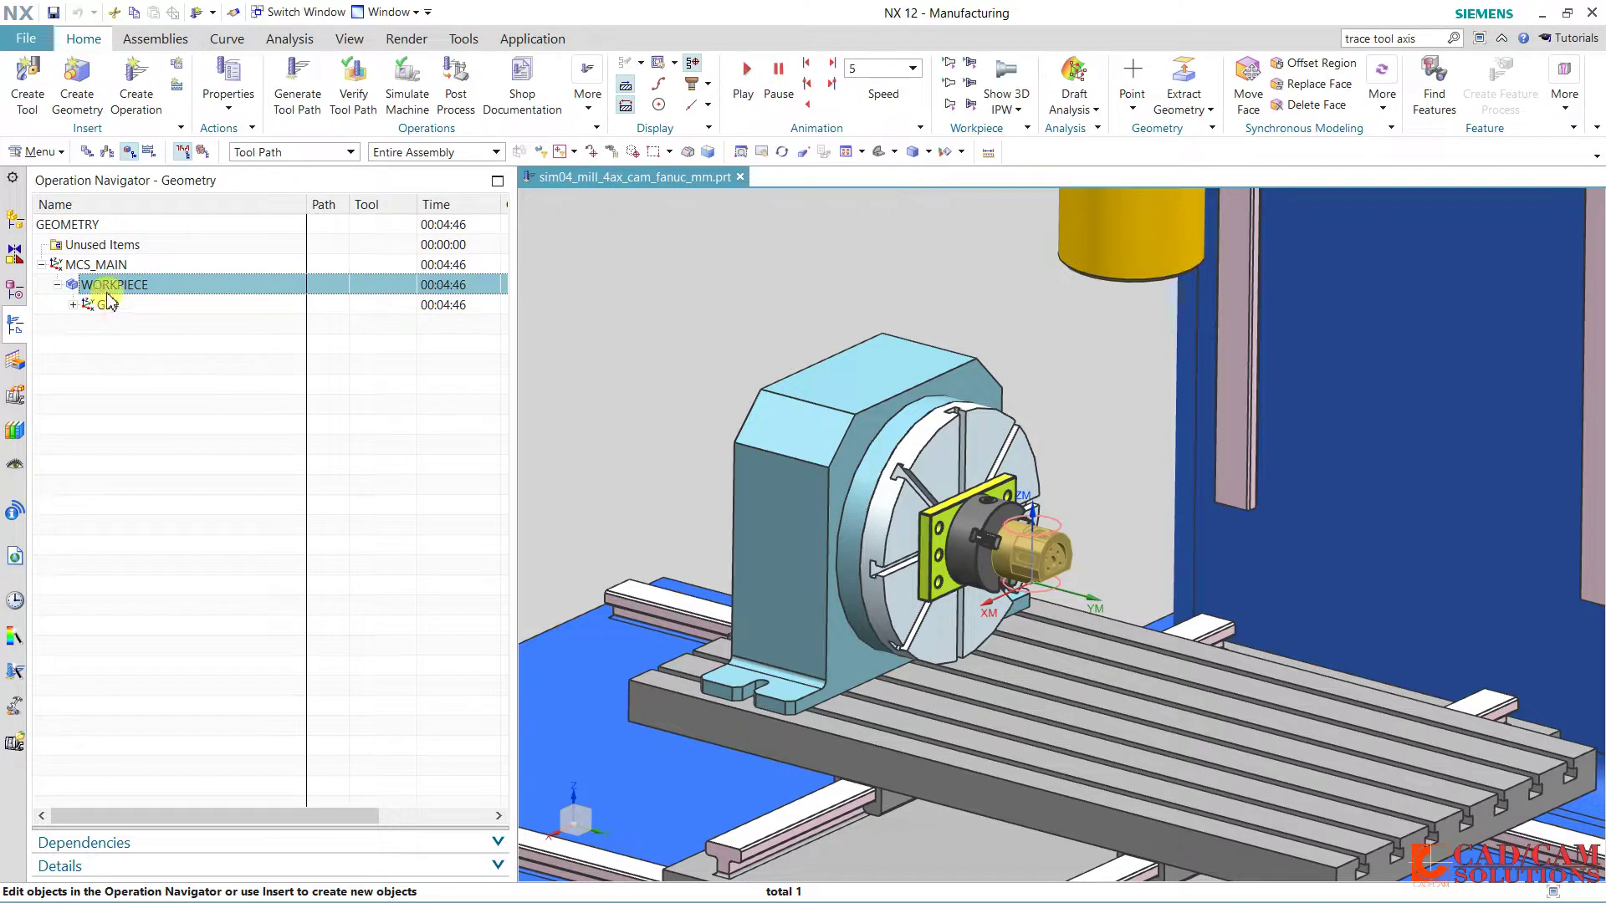
Create geometry group G55 under WORKPIECE with its MCS origin snapped to the end-face arc centre.
left_click(77, 84)
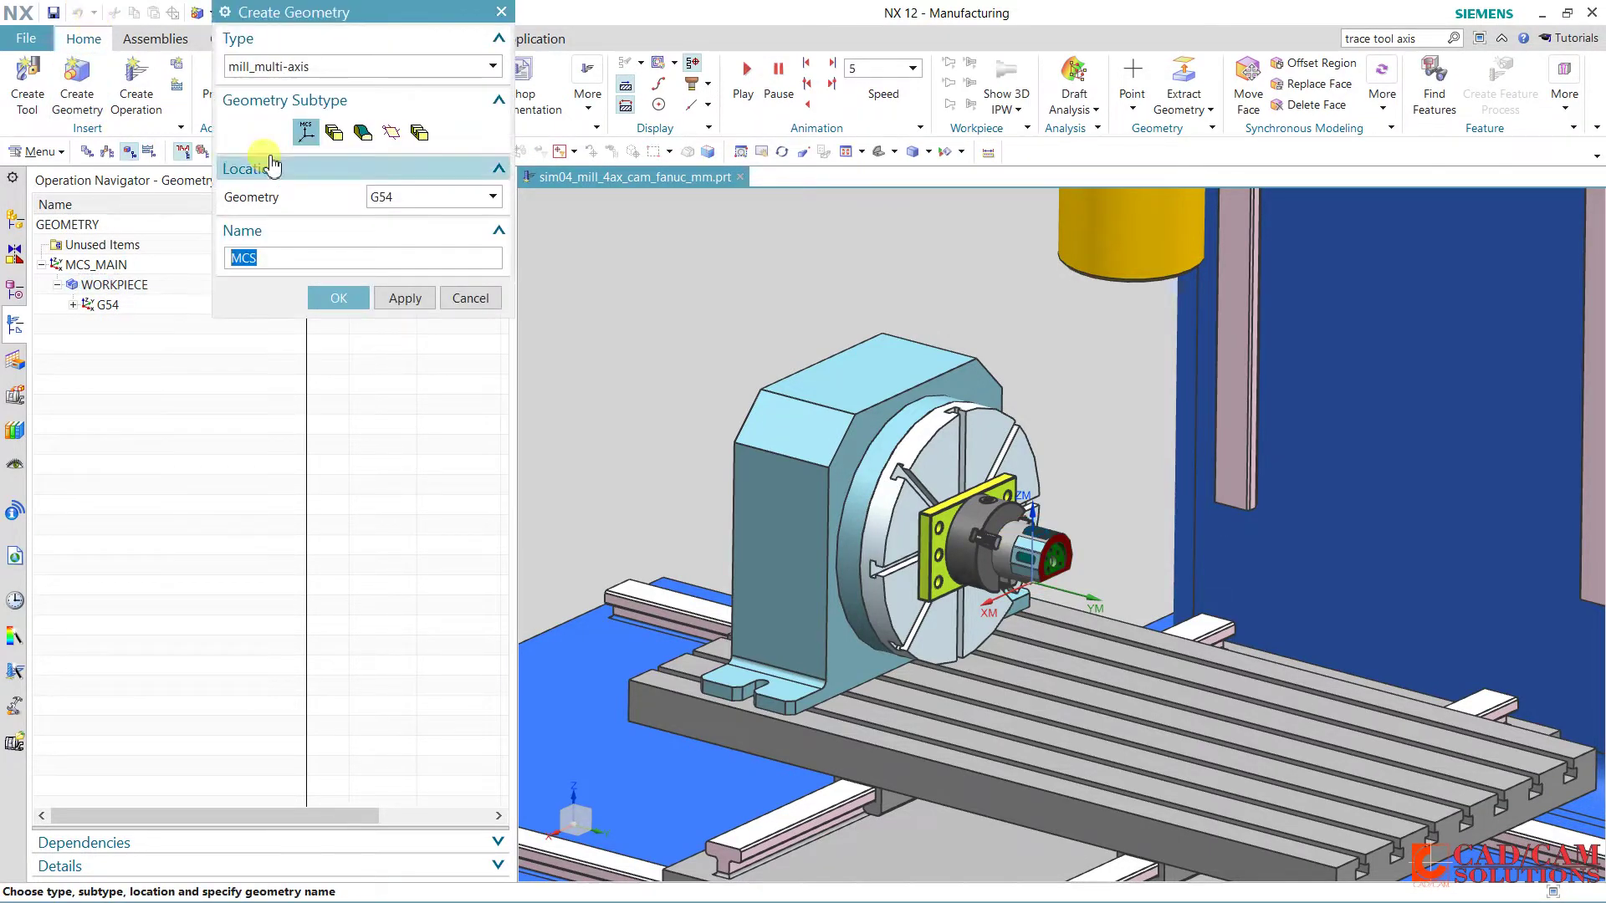
left_click(407, 197)
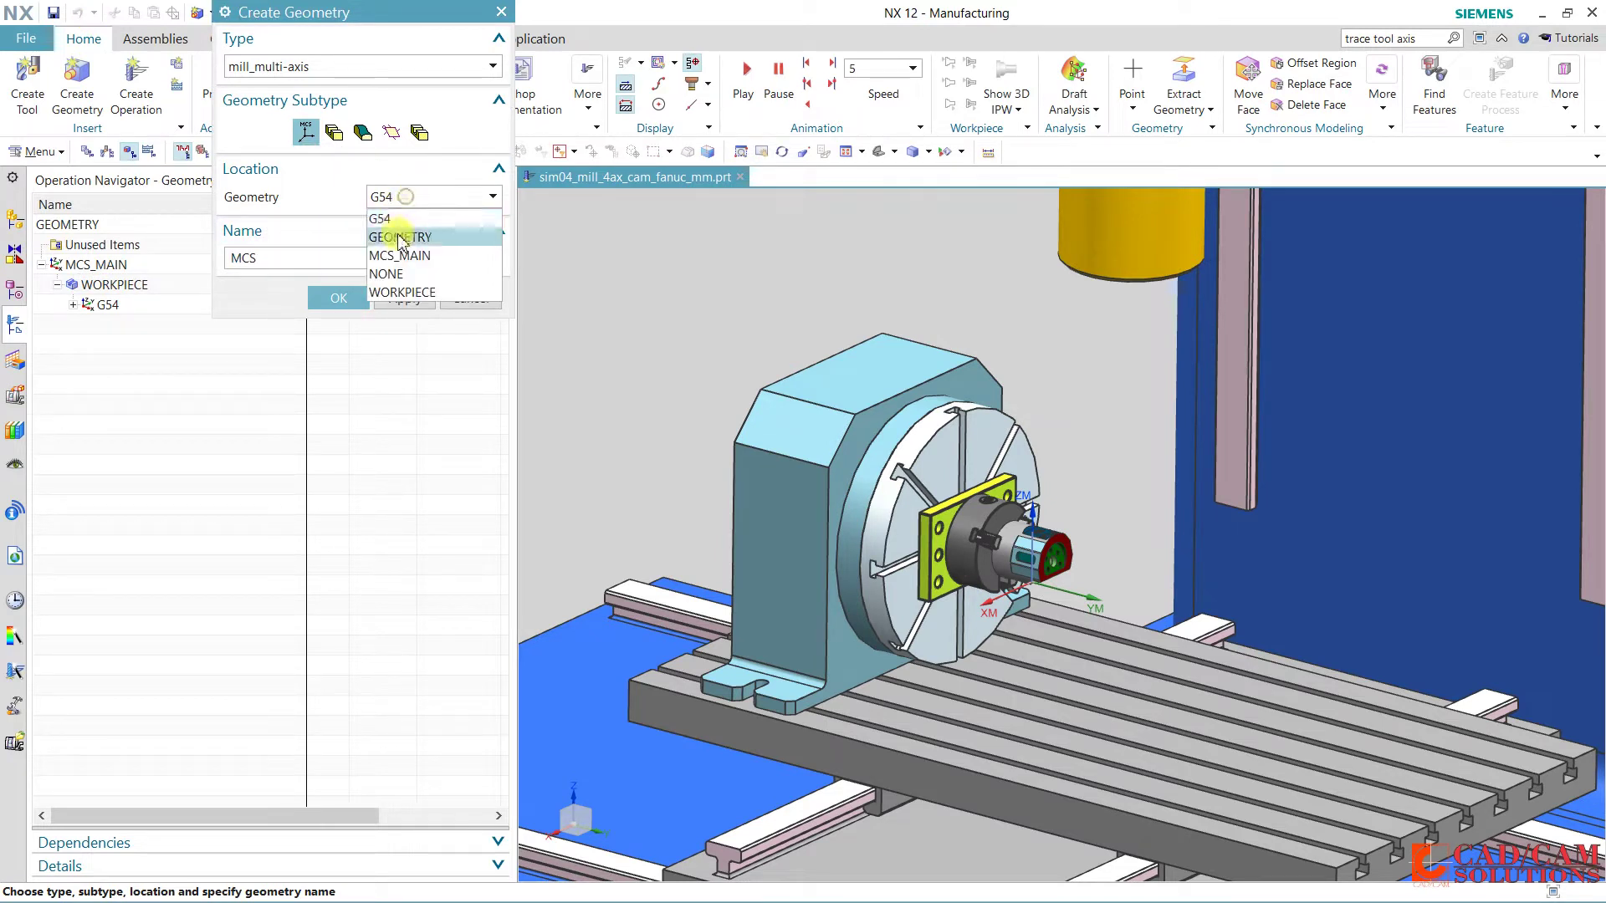
left_click(410, 292)
double_click(304, 259)
type("G55")
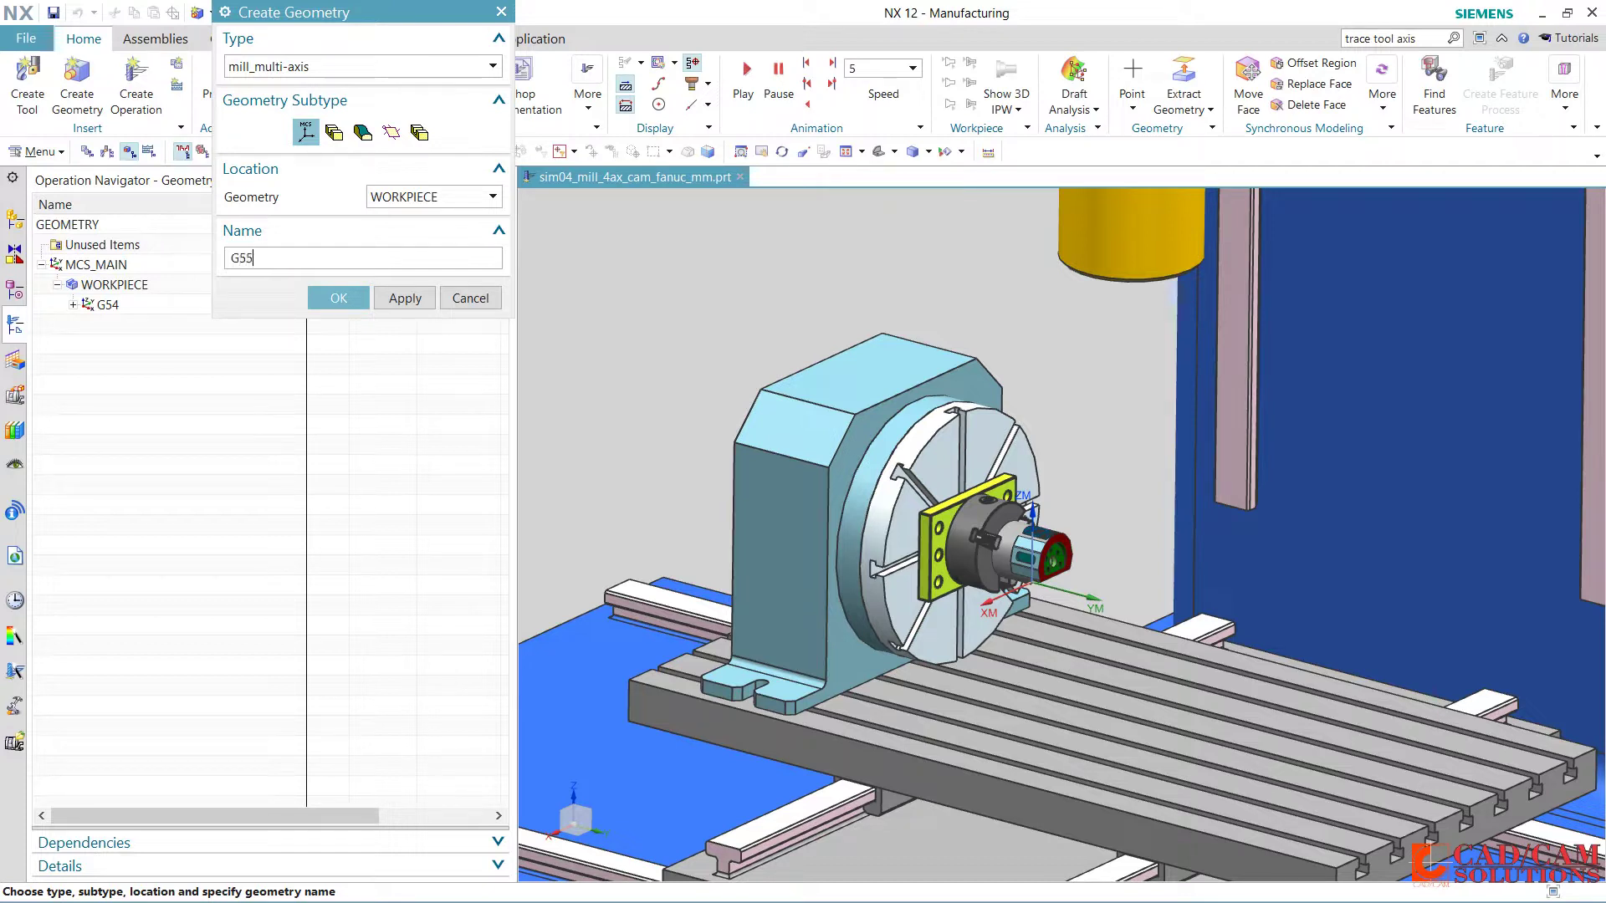
left_click(339, 298)
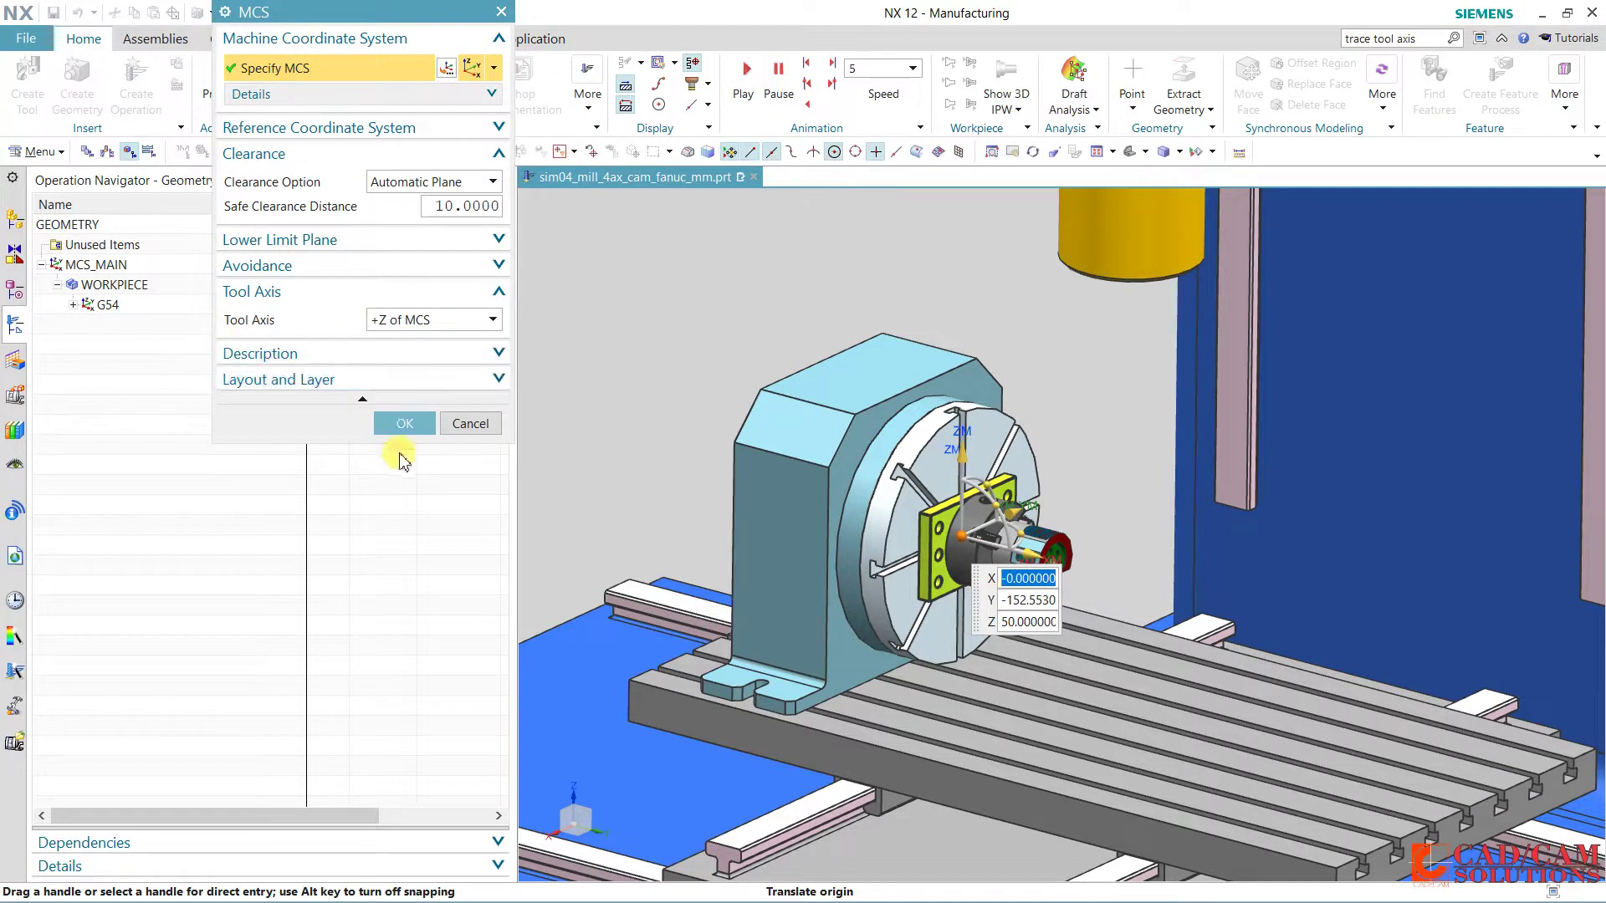
scroll(910, 531, "up", 1)
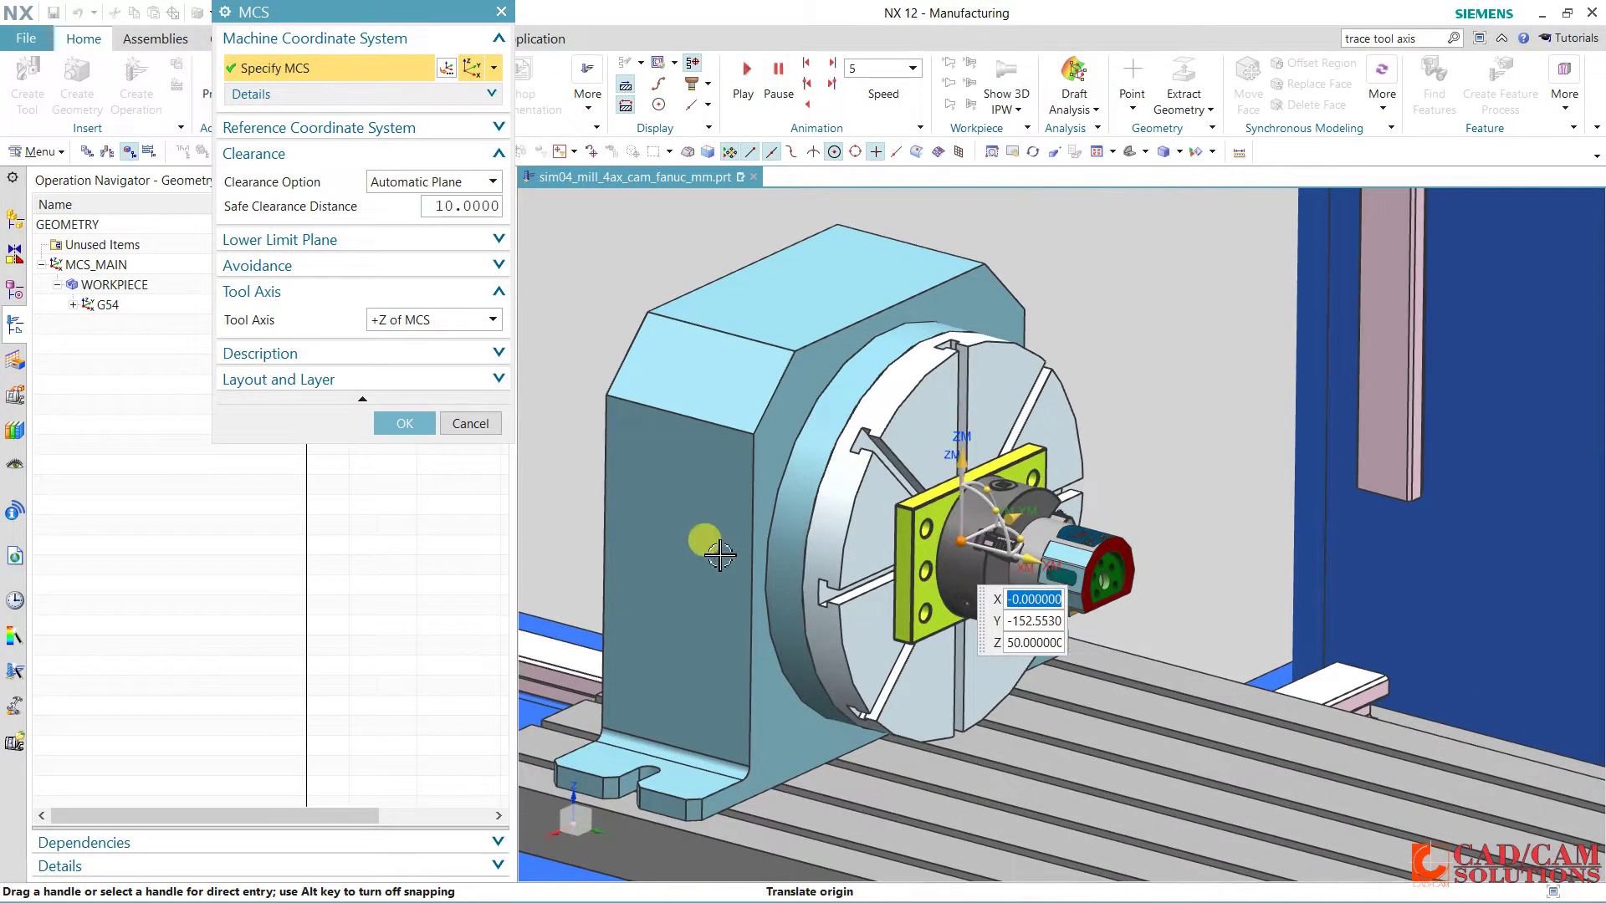
scroll(1137, 581, "up", 1)
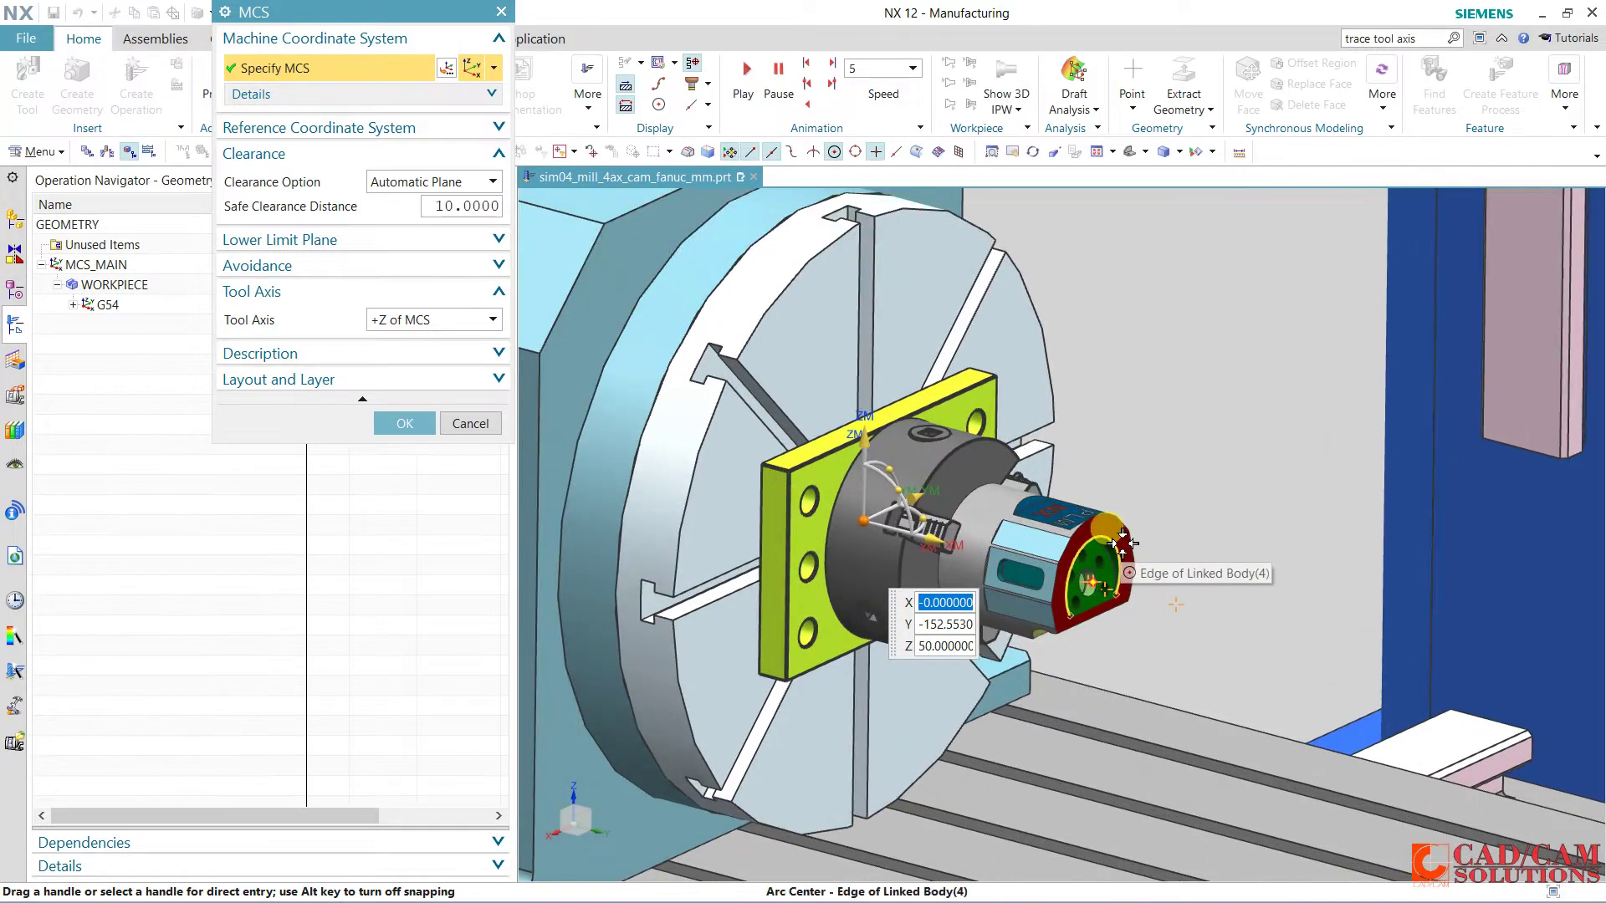
left_click(1121, 544)
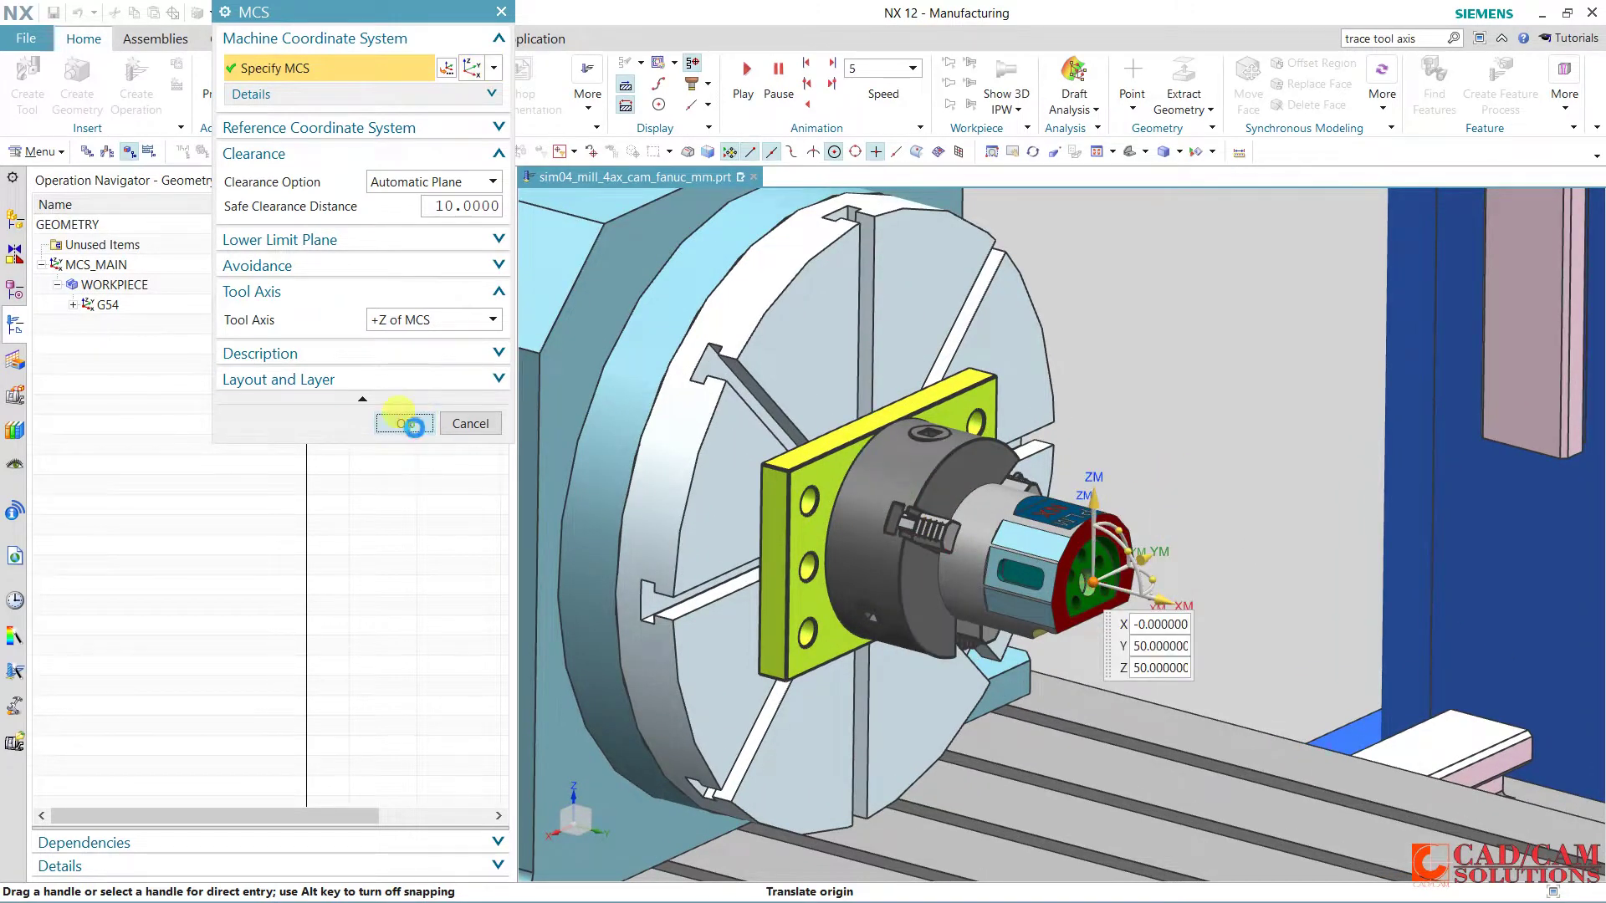
left_click(408, 425)
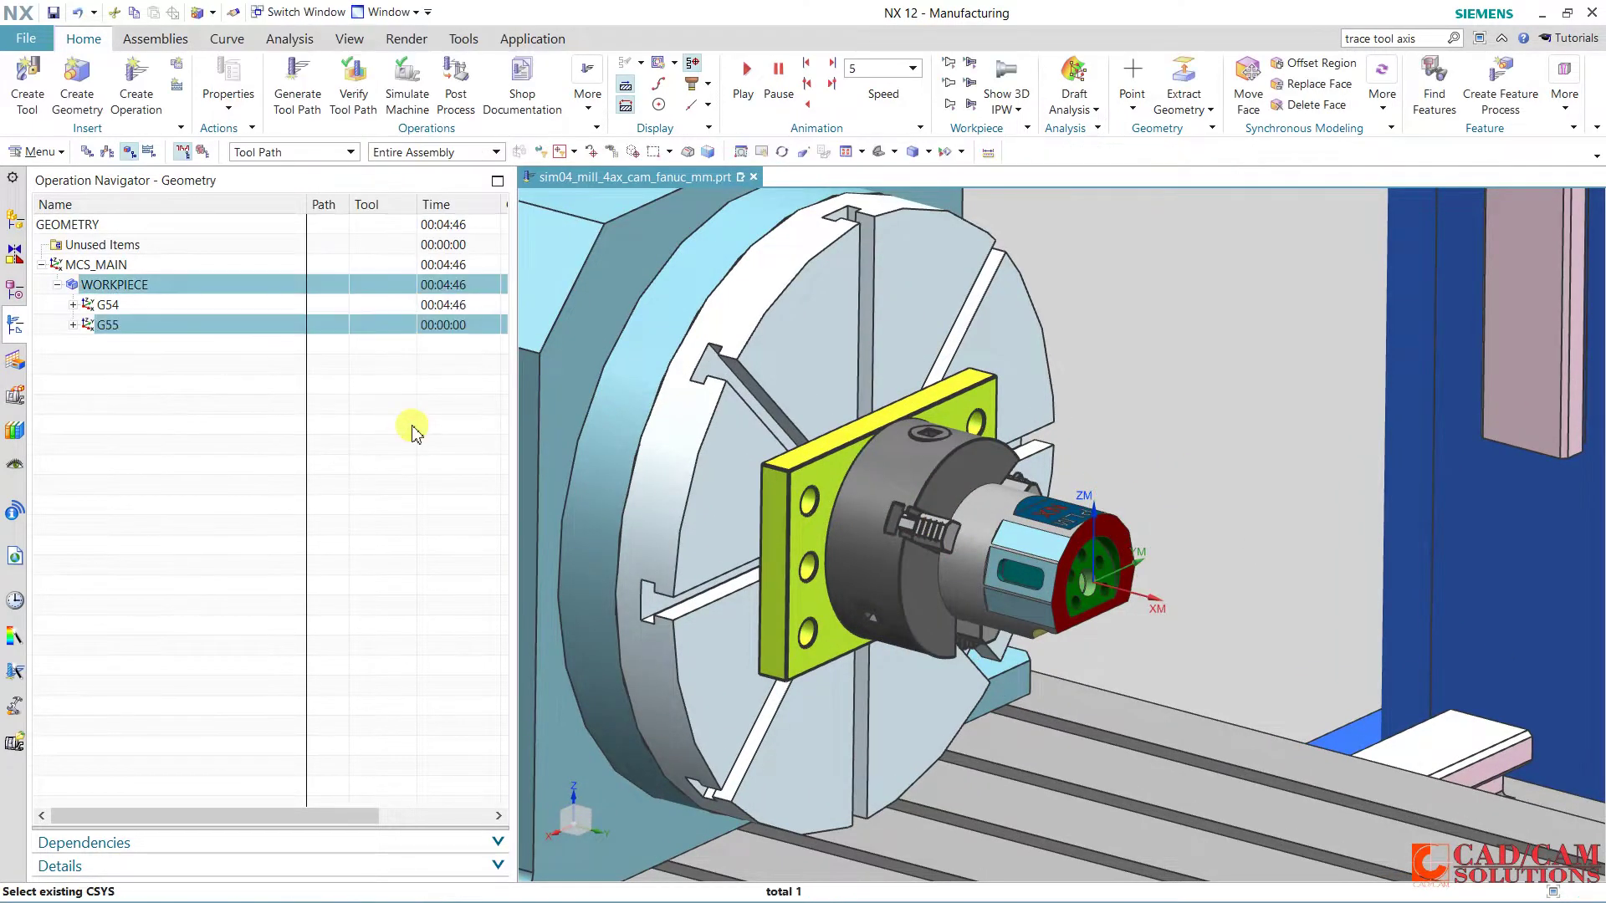
Expand G55 to reveal its auto-created WORKPIECE_1 child.
left_click(106, 309)
left_click(114, 328)
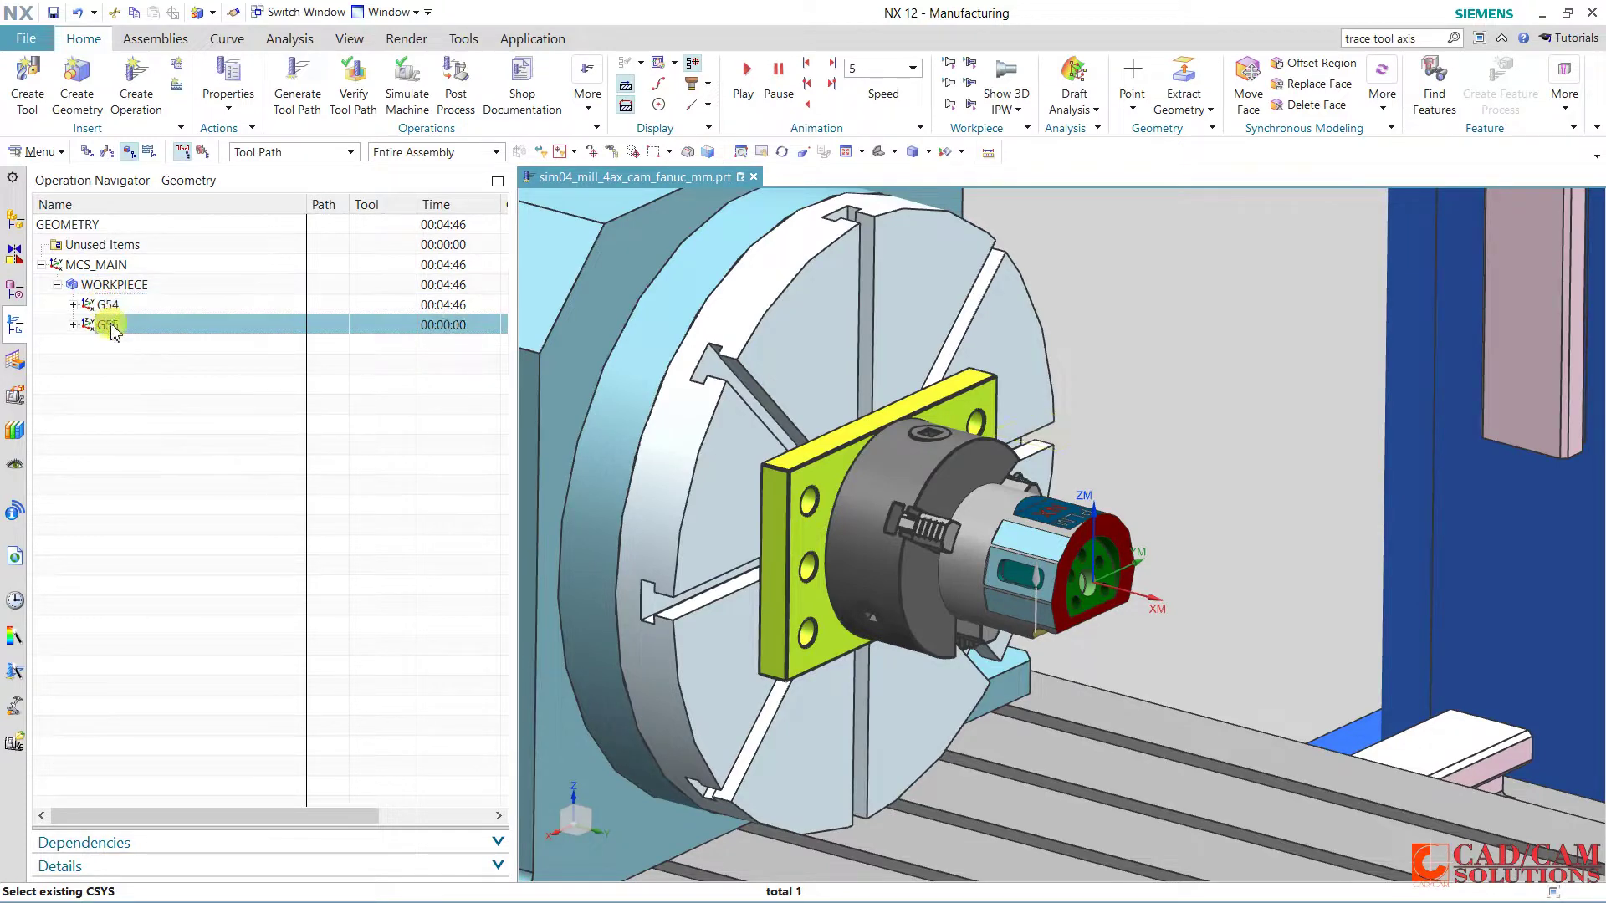
left_click(74, 325)
left_click(105, 346)
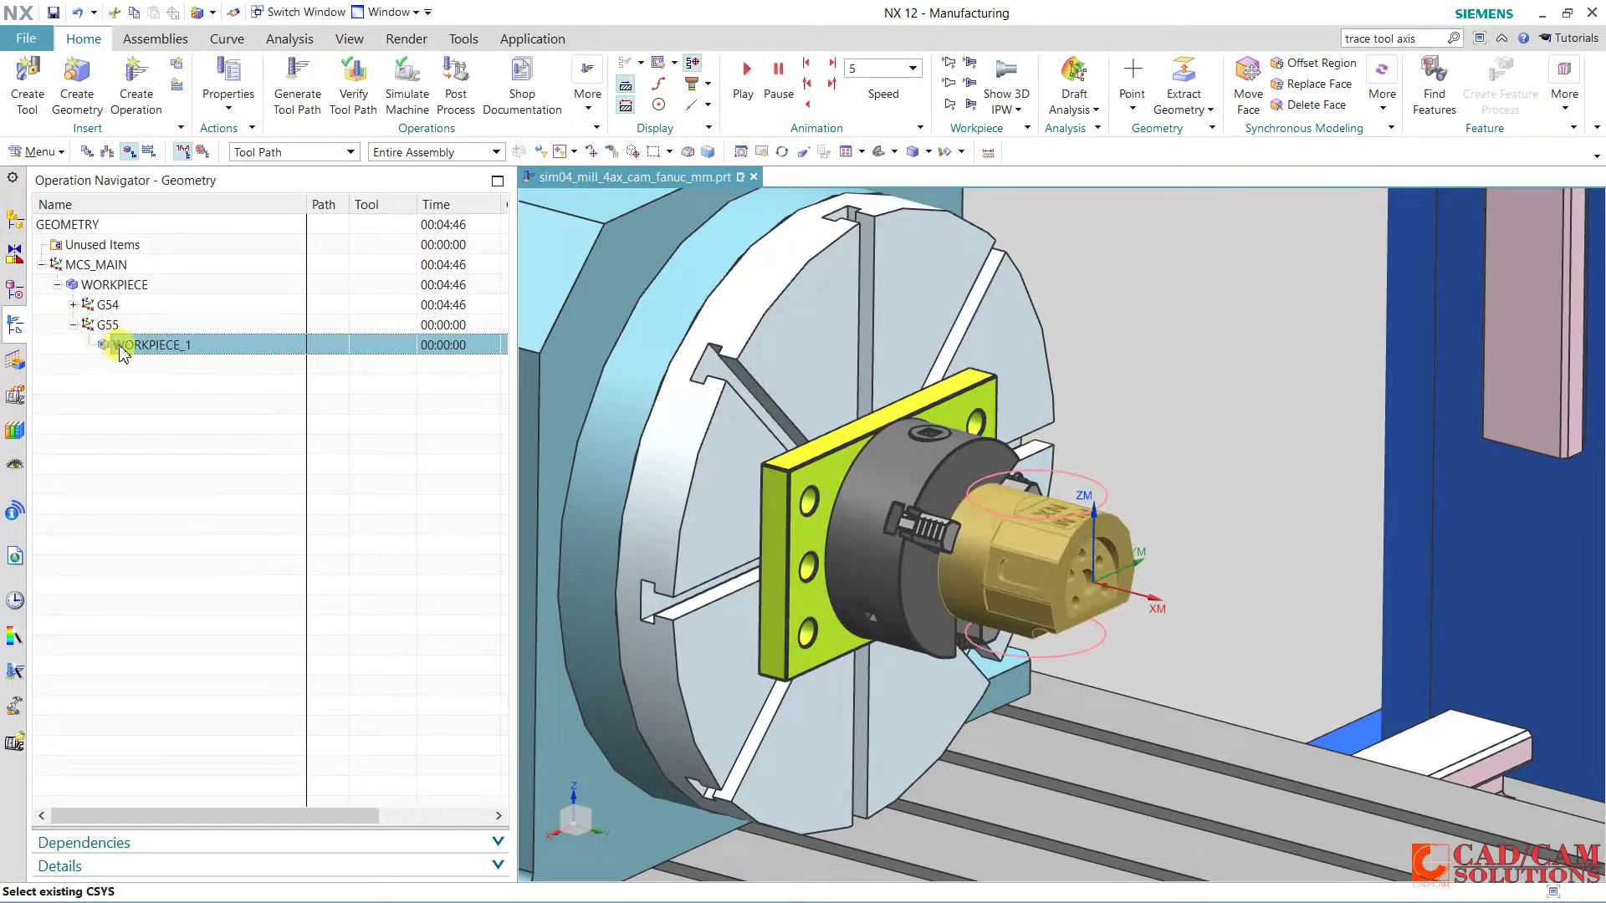
left_click(74, 306)
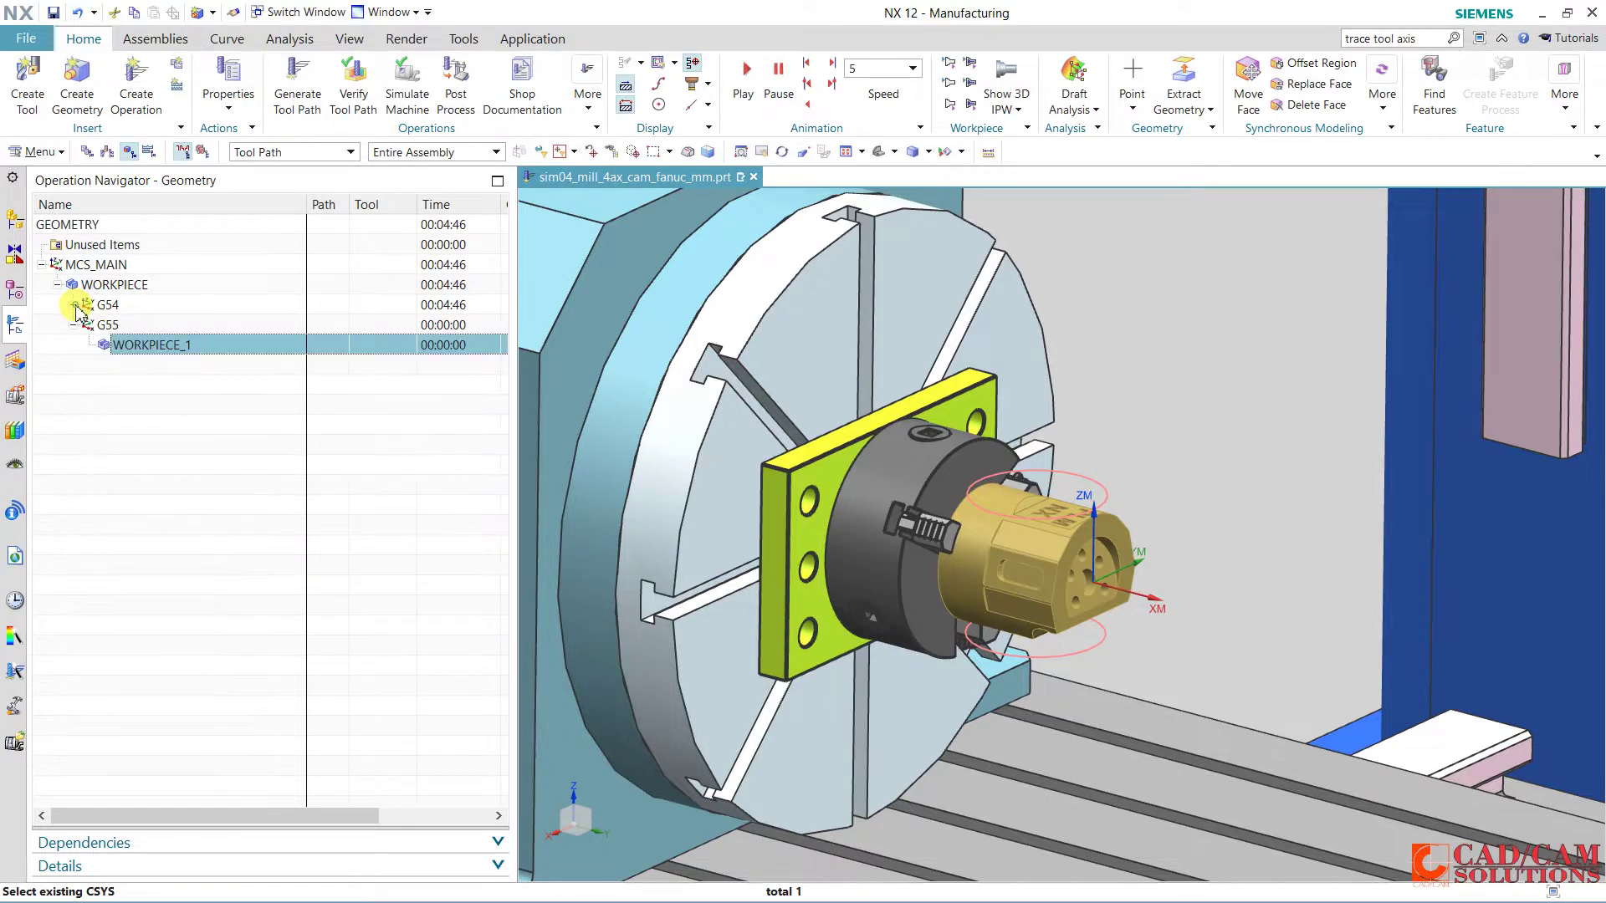
Review WORKPIECE_1's part and blank geometry without changes, then delete it from G55.
double_click(159, 346)
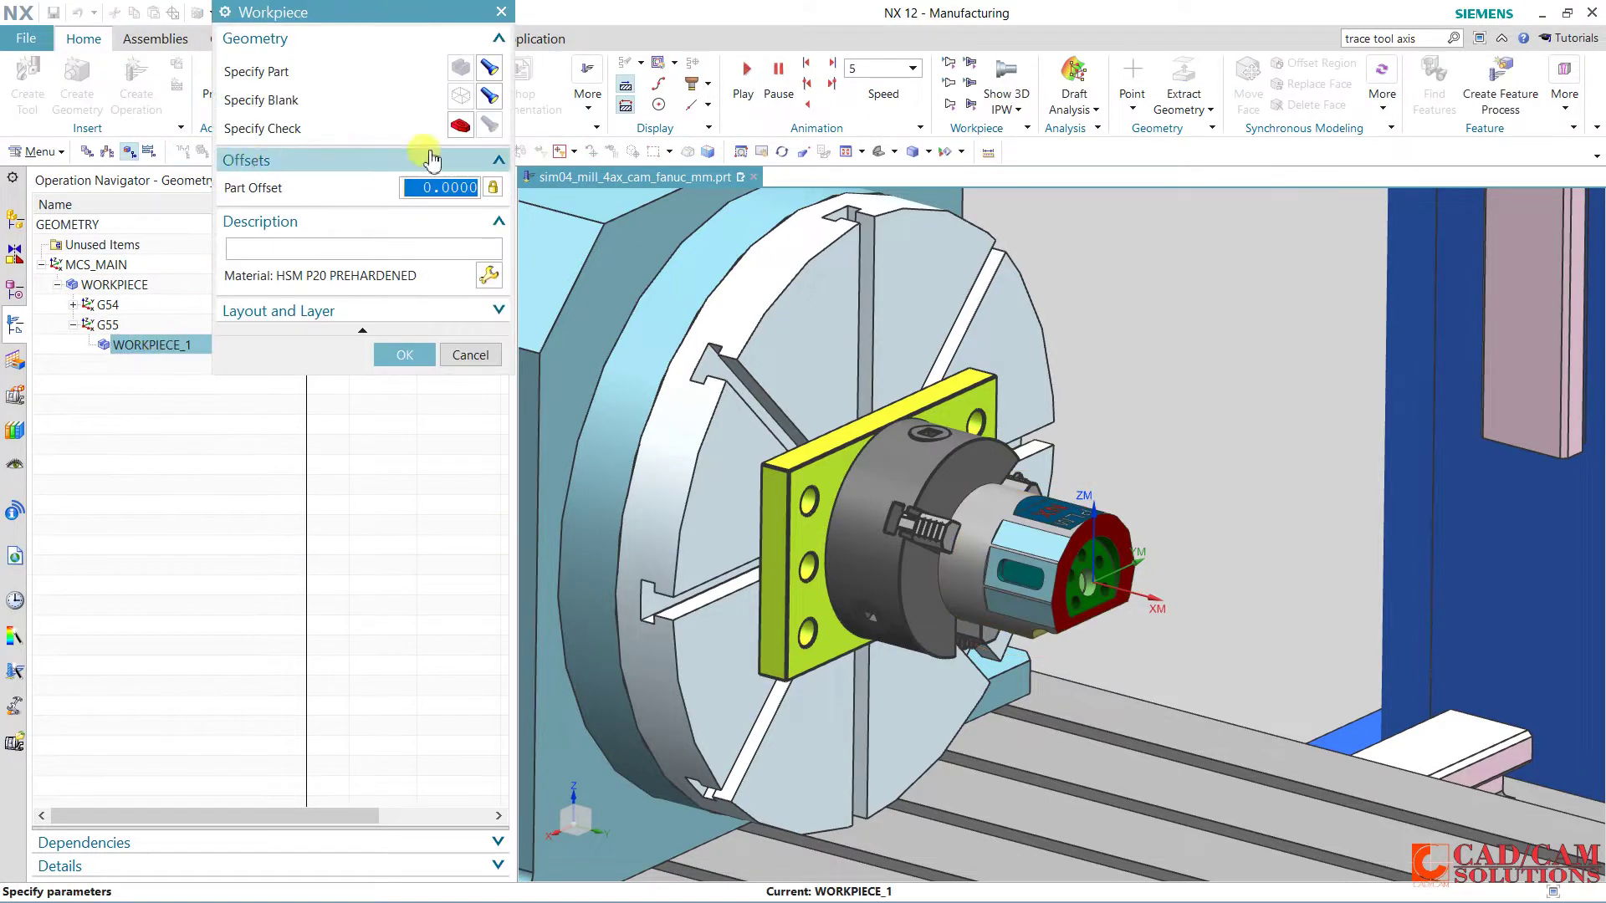
left_click(487, 72)
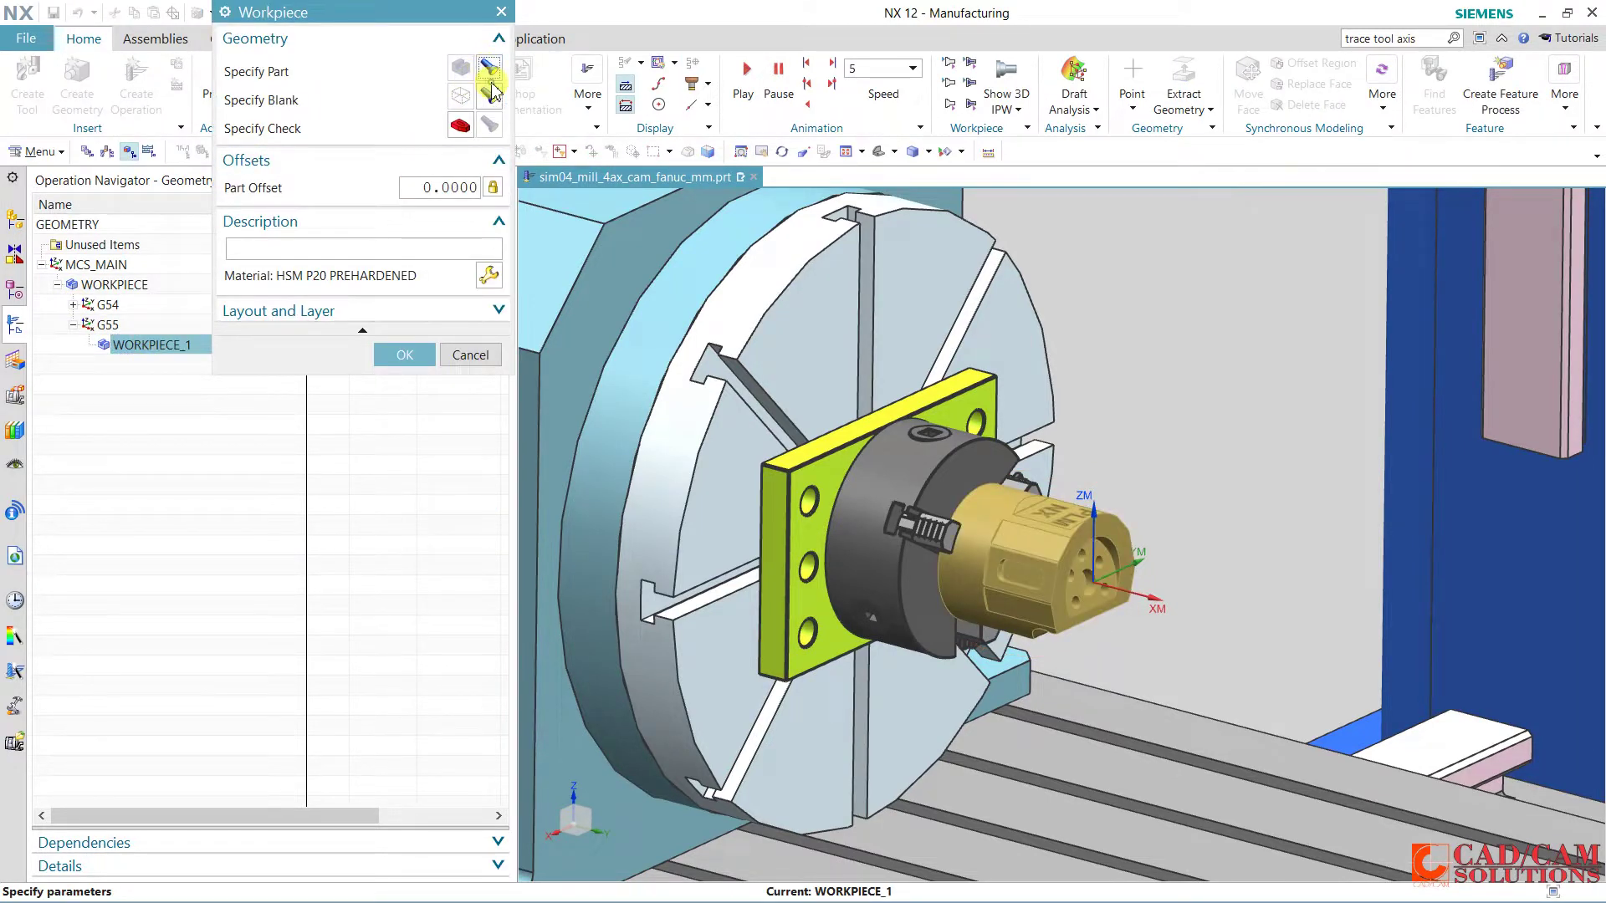
left_click(493, 105)
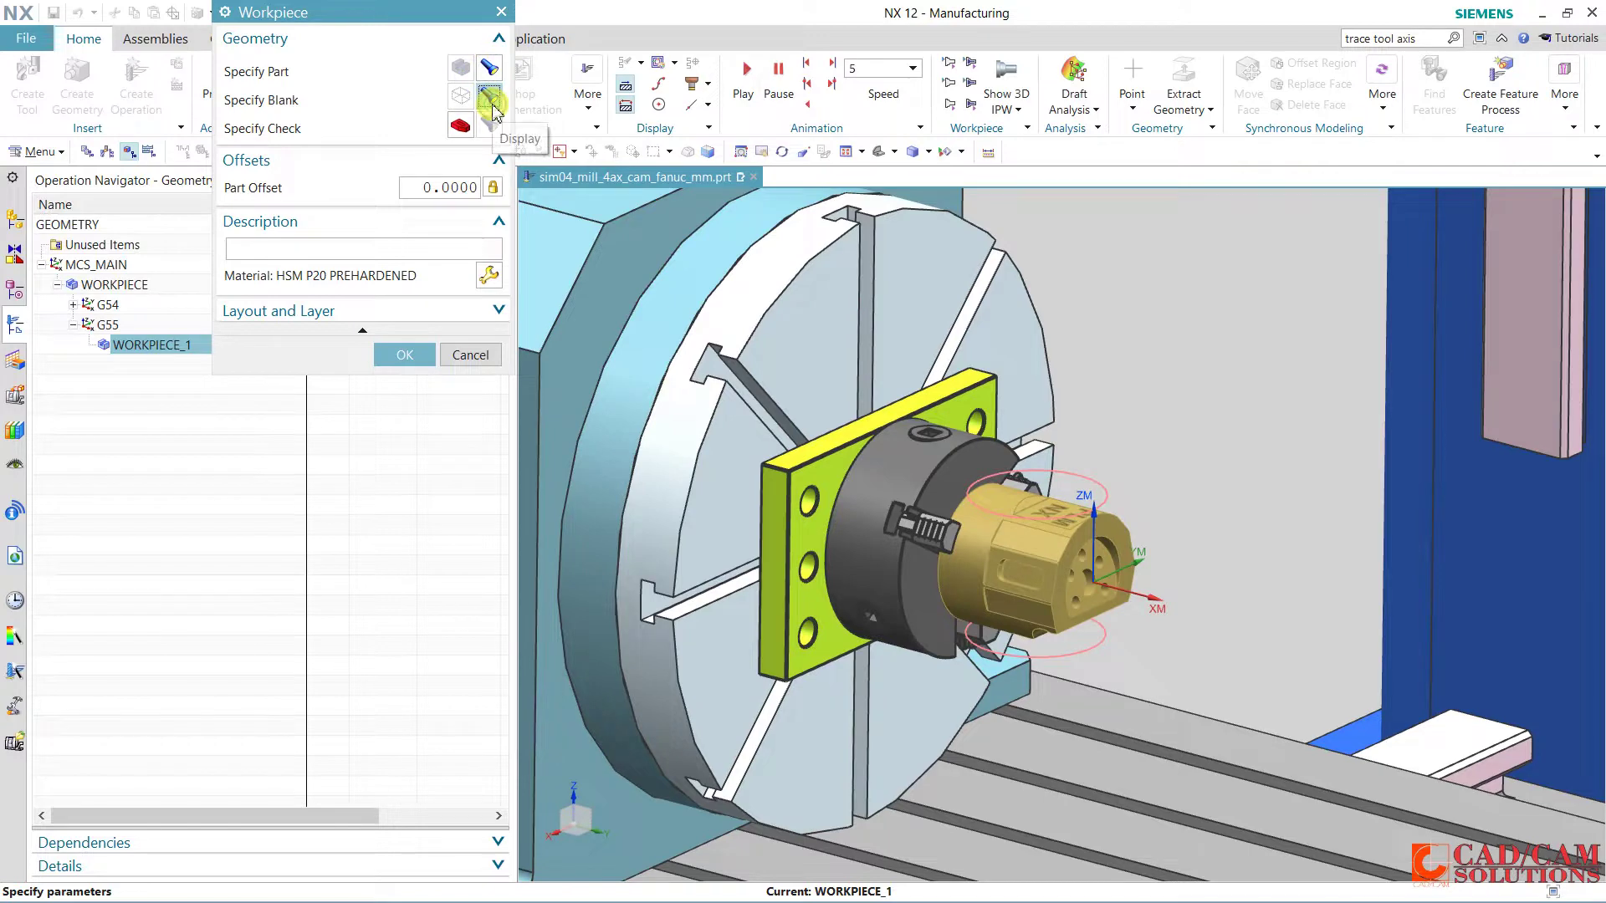
left_click(474, 355)
right_click(167, 346)
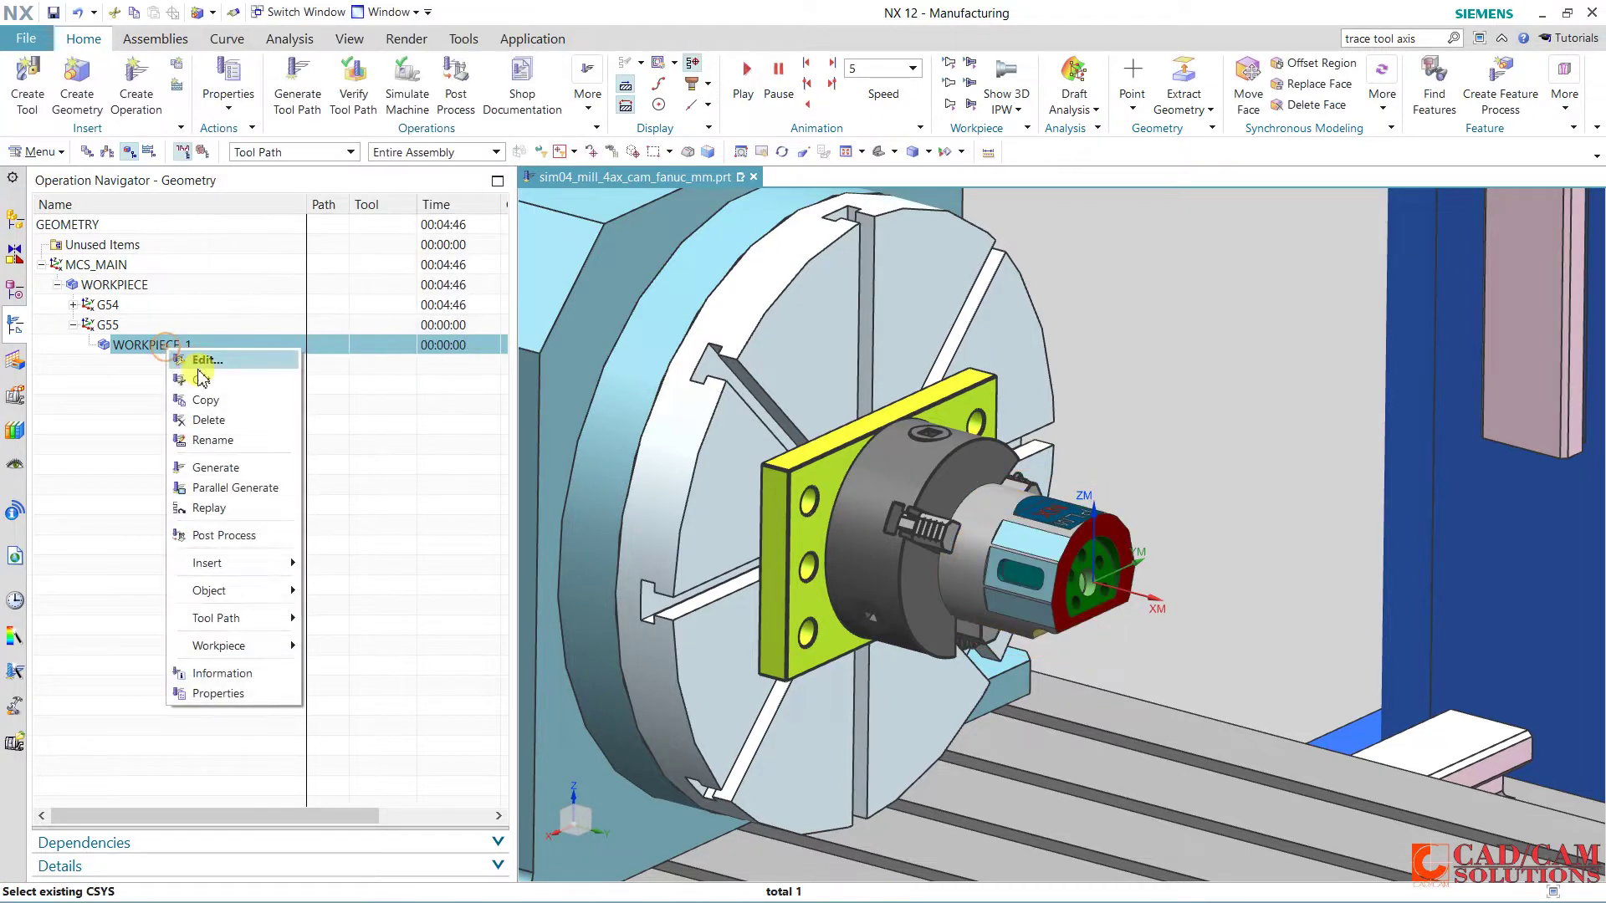
left_click(214, 420)
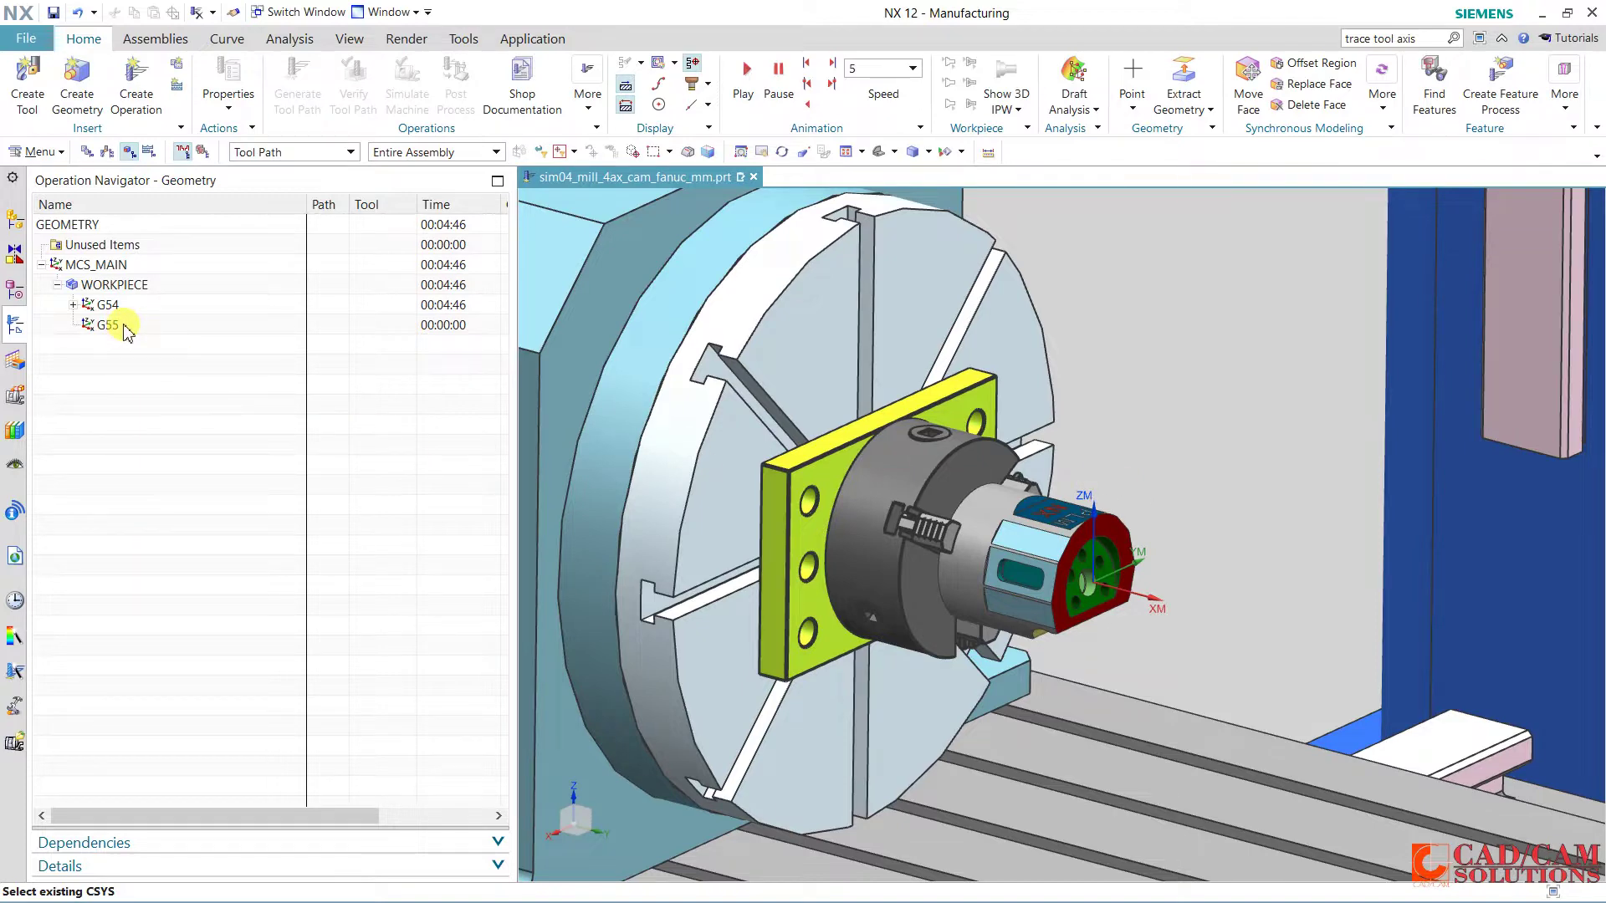
Hide the sim04_mill_4ax machine tool in the Assembly Navigator, leaving only the part and fixture shown.
left_click(18, 222)
left_click(72, 345)
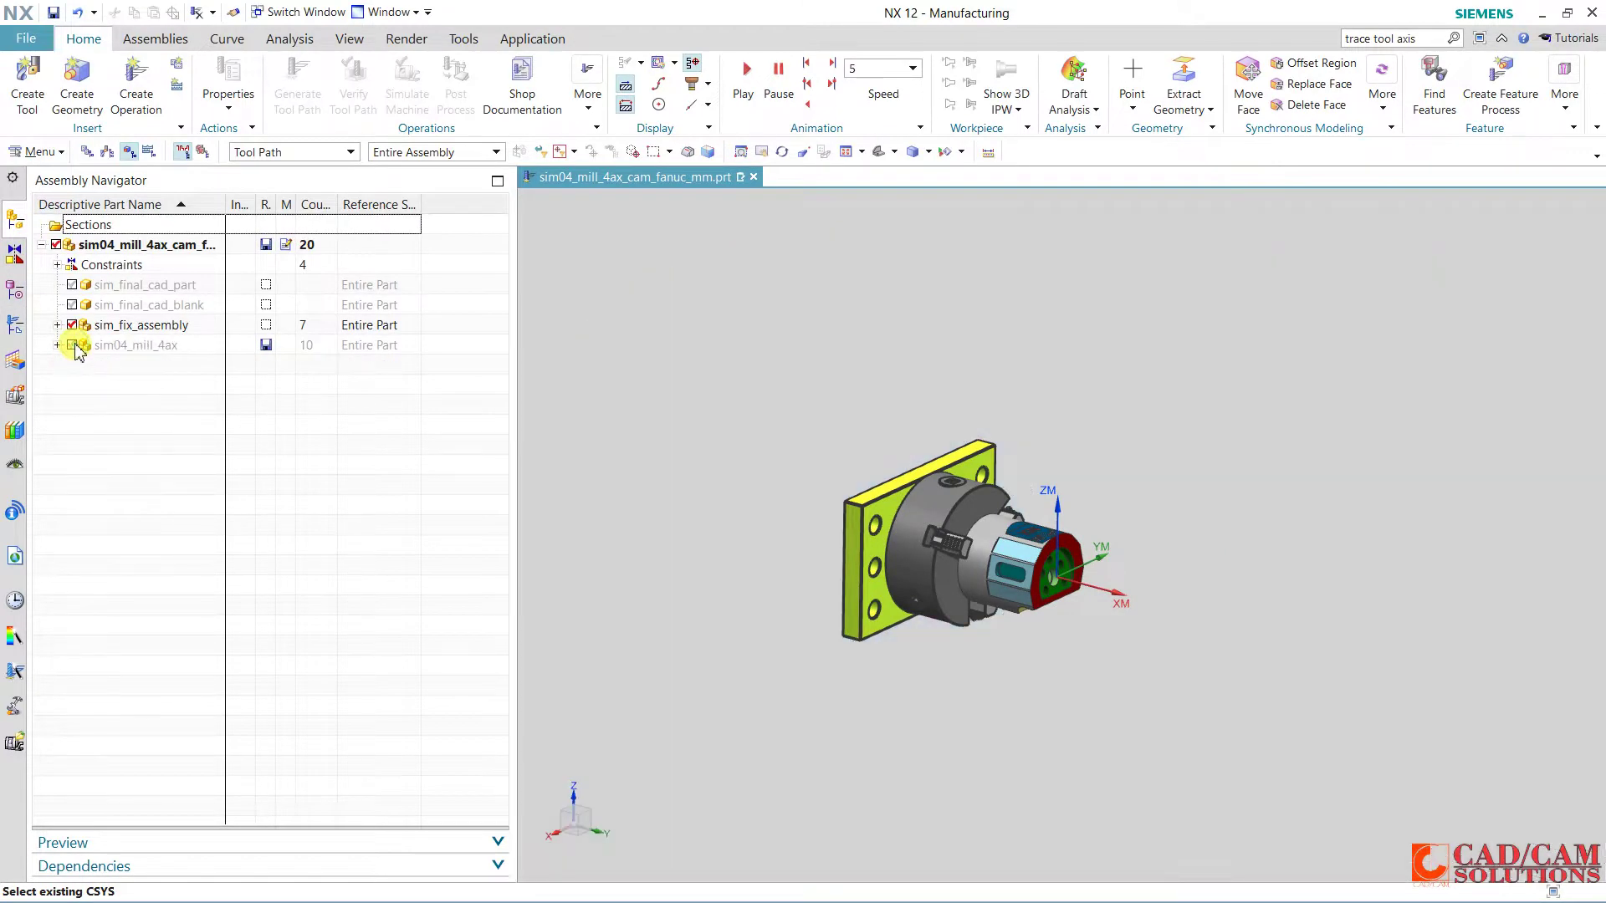
mouse_move(868, 587)
middle_mouse_down()
mouse_move(987, 627)
mouse_move(1014, 576)
mouse_move(1032, 444)
mouse_move(1212, 516)
mouse_move(1183, 505)
middle_mouse_up()
scroll(863, 376, "up", 5)
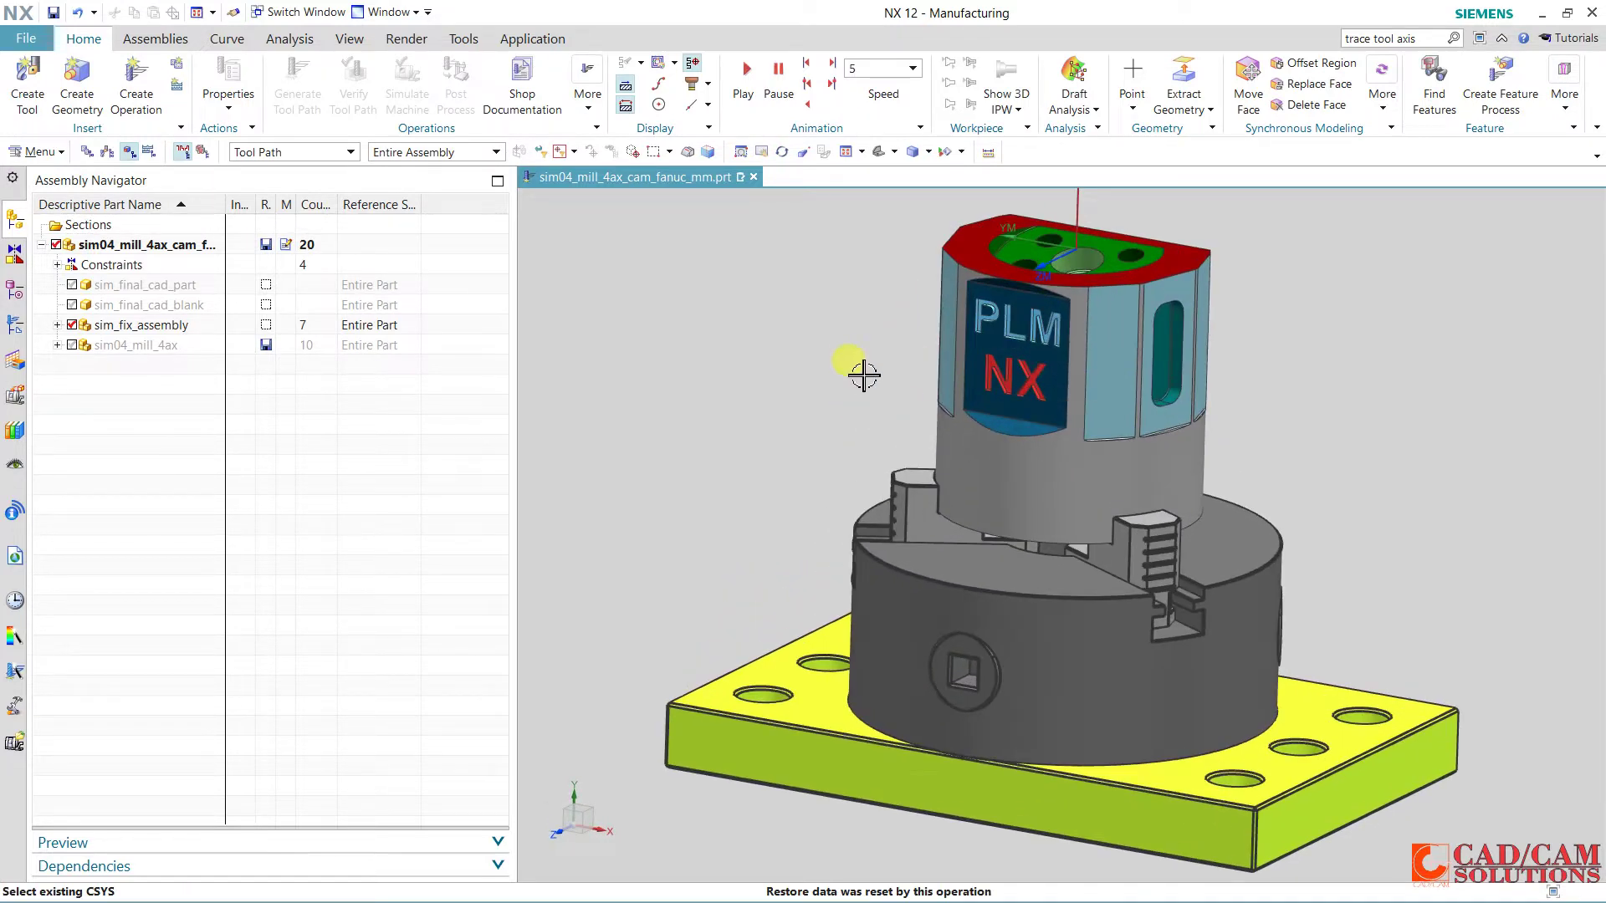
scroll(853, 368, "down", 2)
scroll(828, 385, "down", 2)
scroll(817, 405, "down", 1)
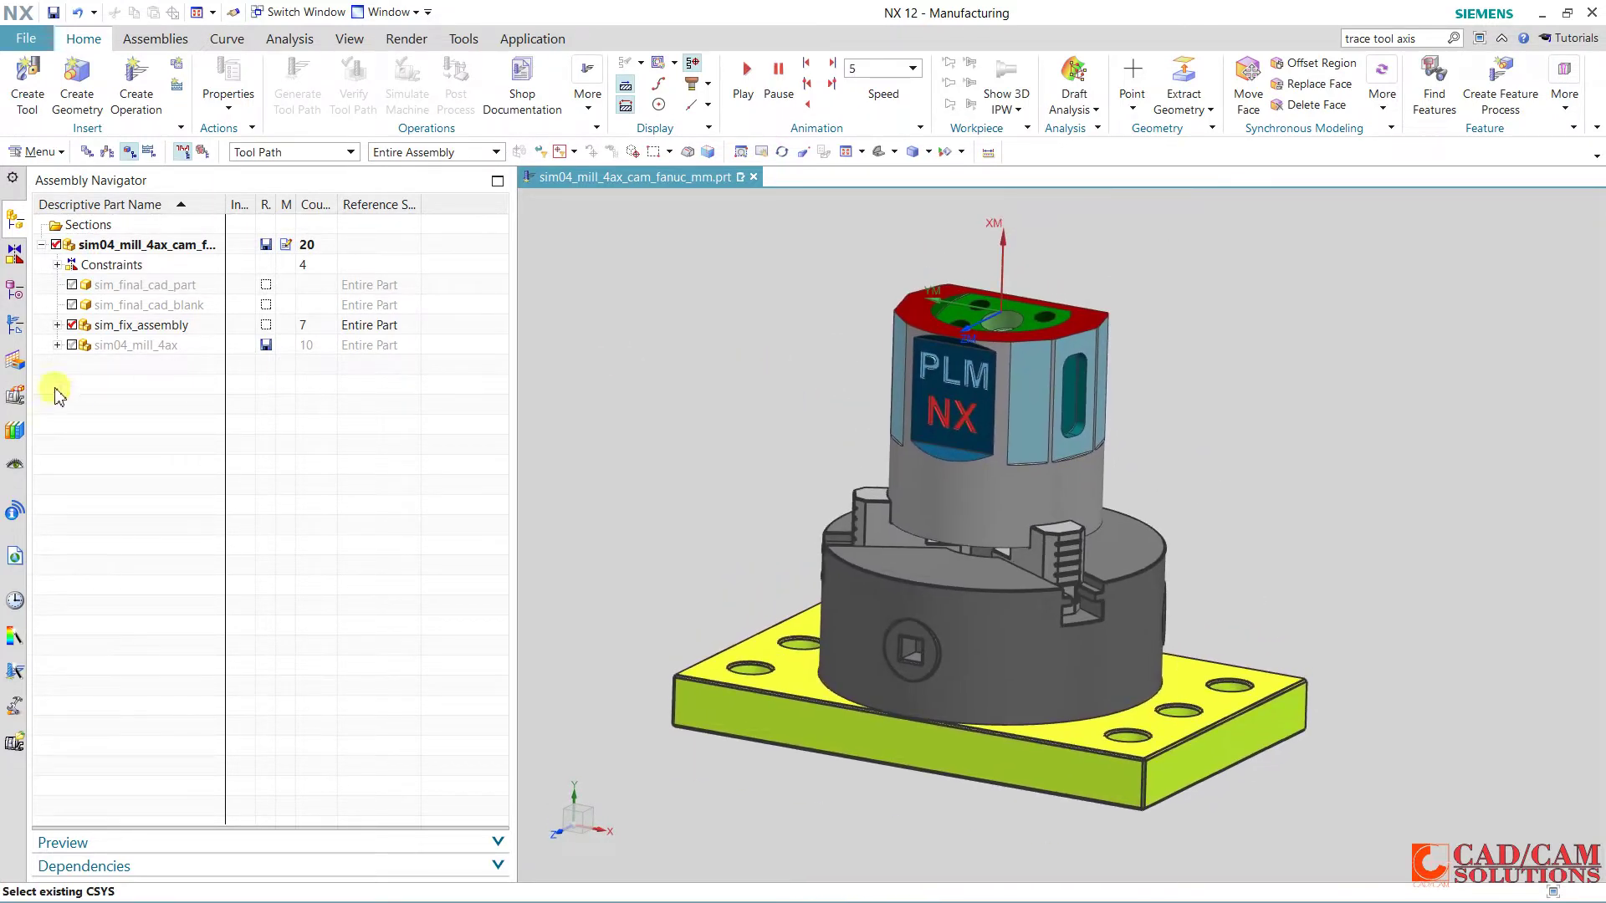
left_click(72, 331)
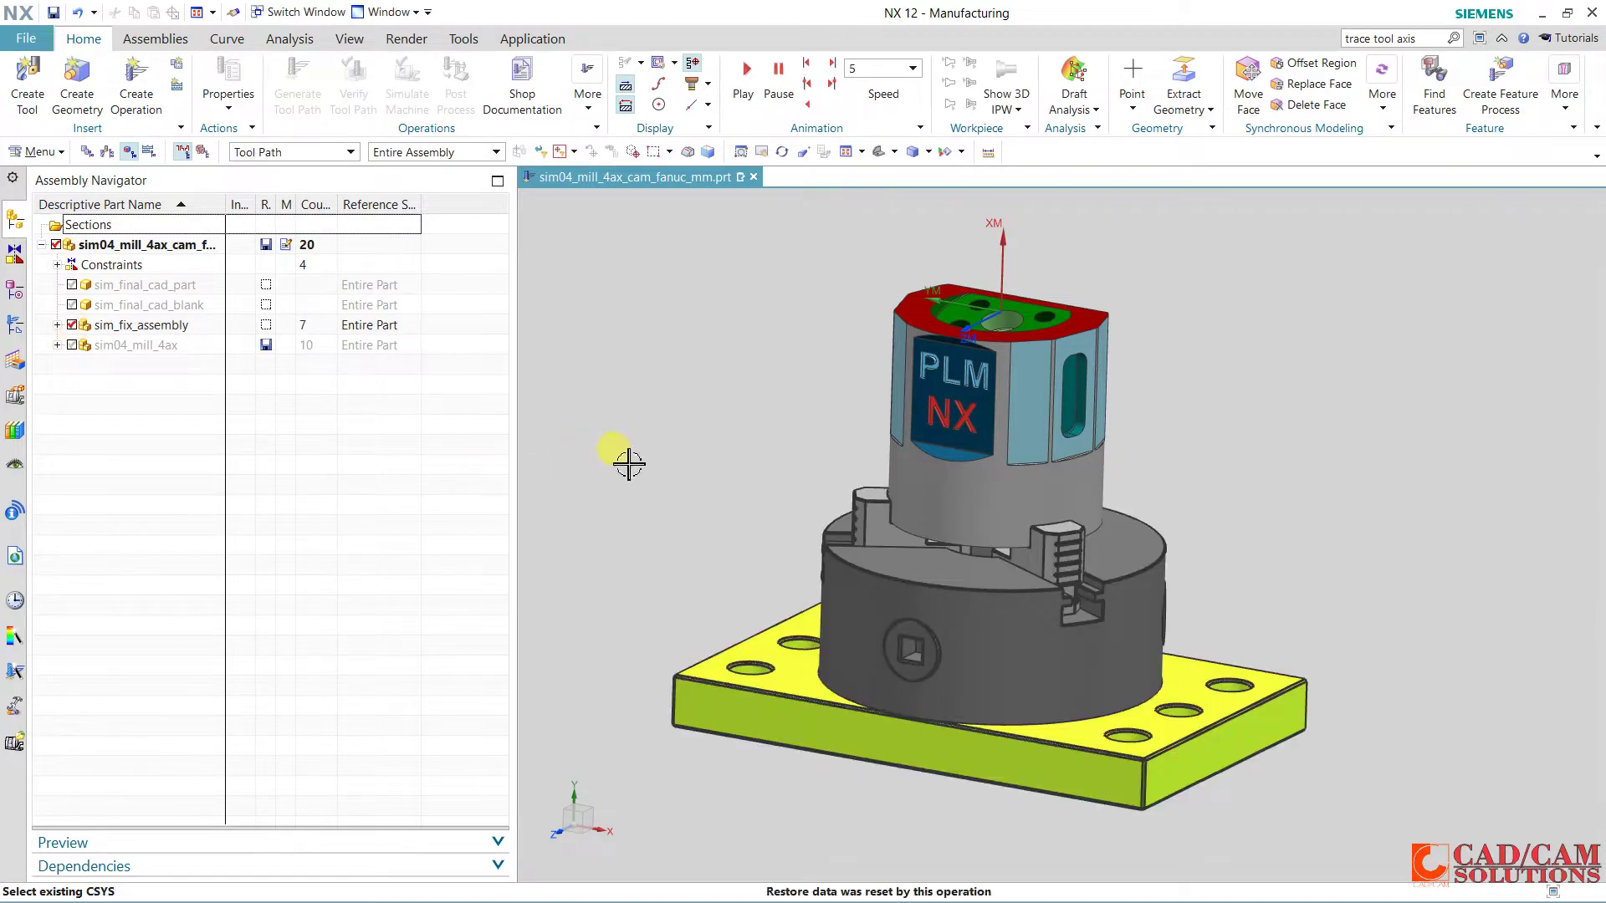
middle_click_drag(628, 459, 648, 474)
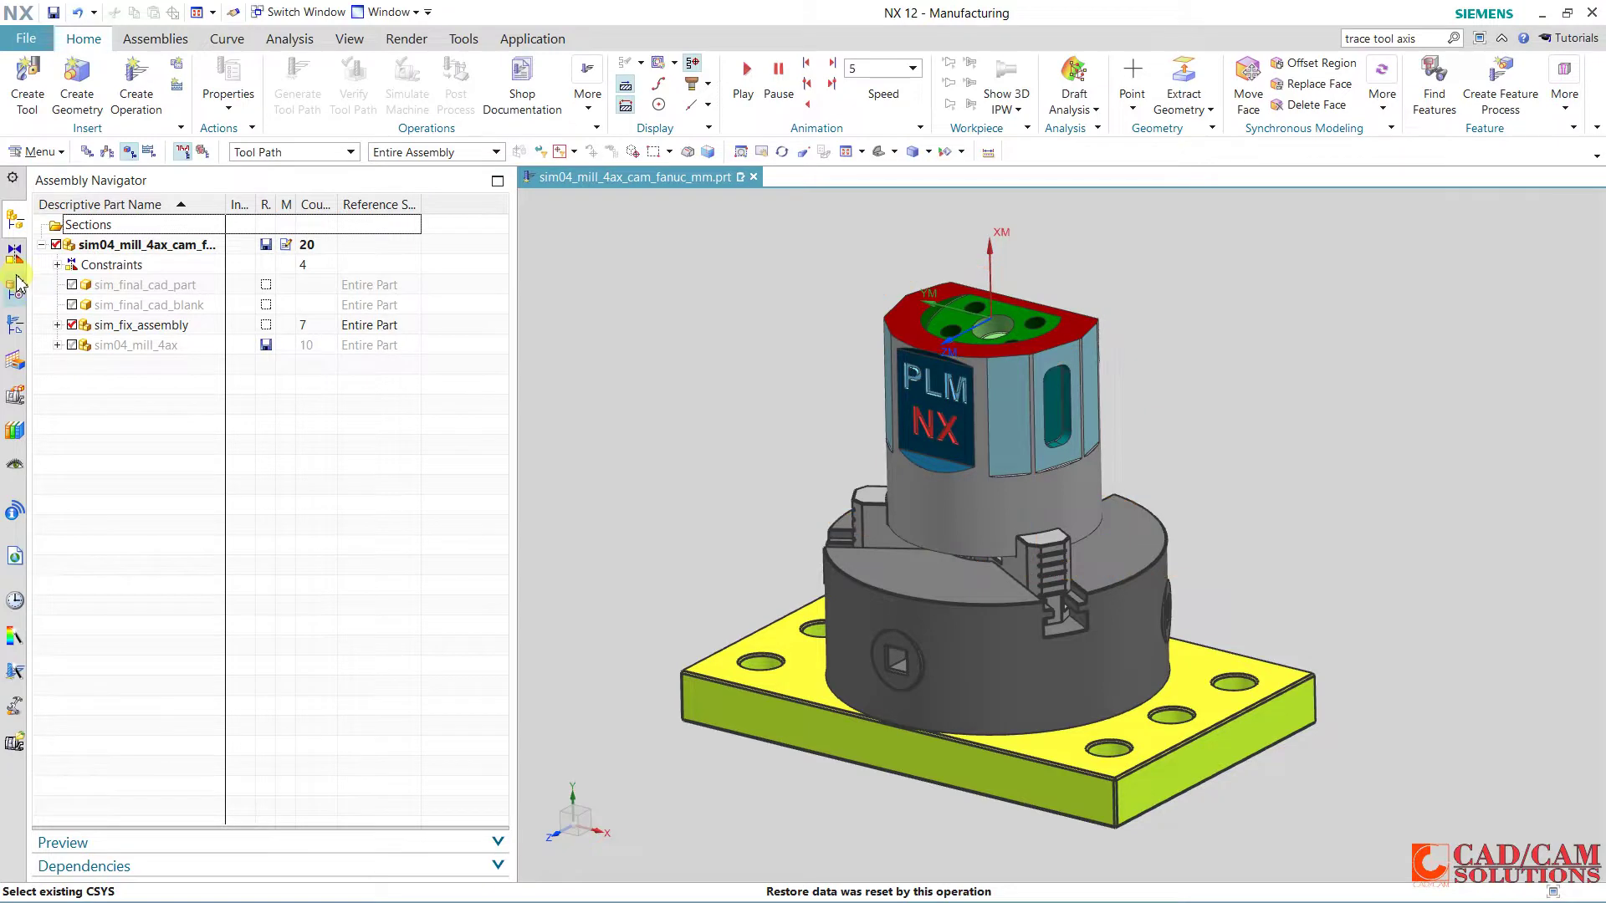
left_click(14, 323)
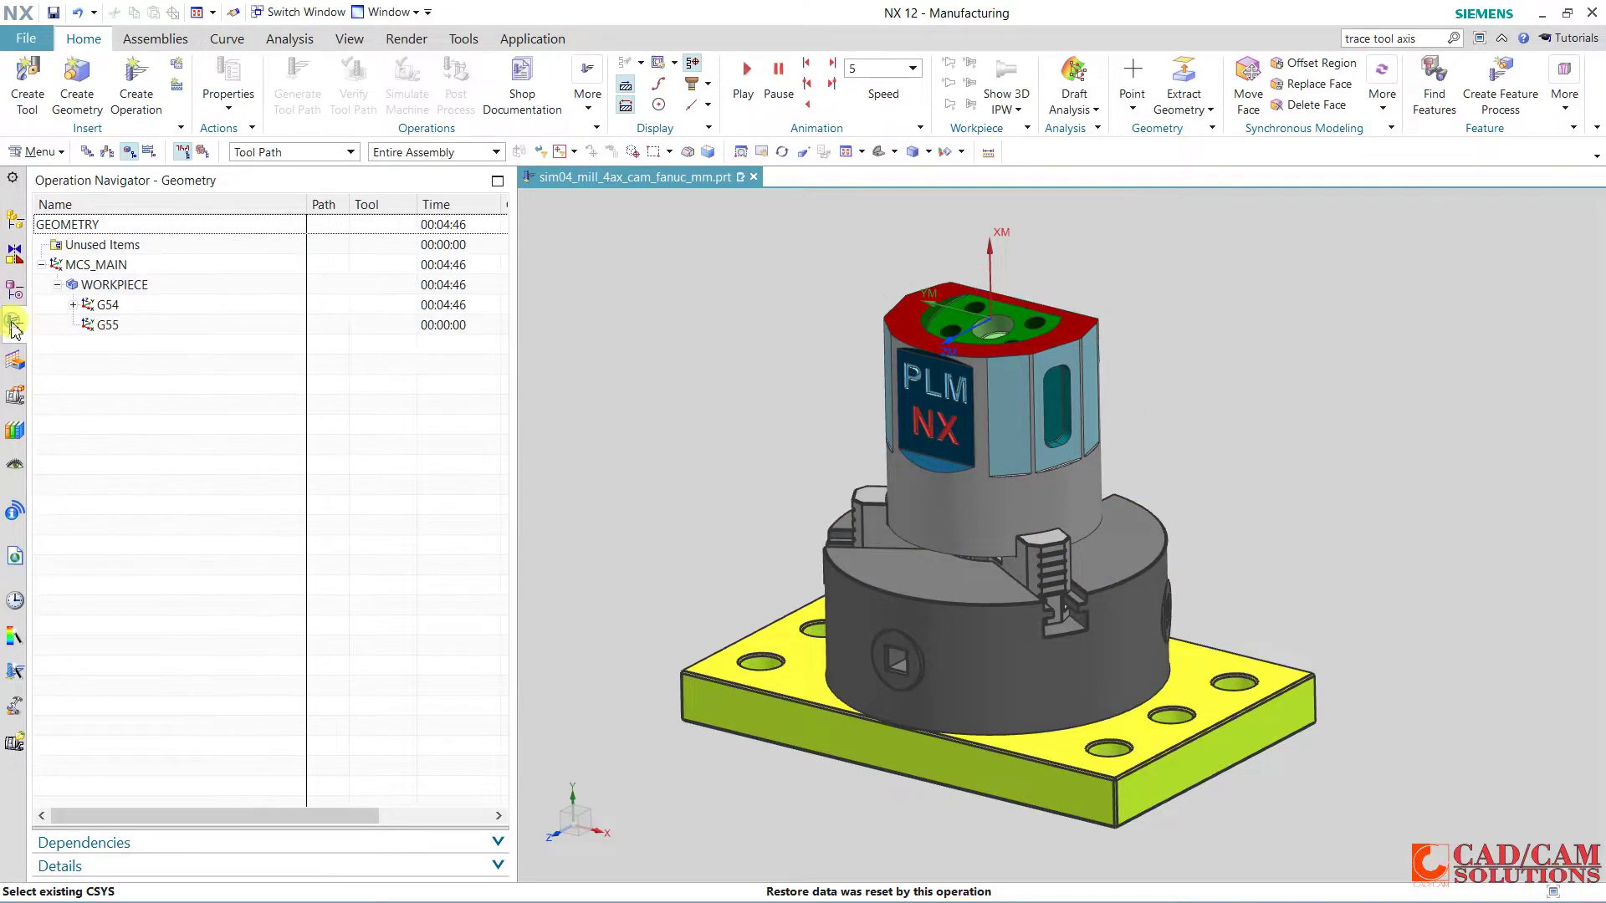
Start a mill_planar operation in program NC_PROGRAM.
left_click(123, 115)
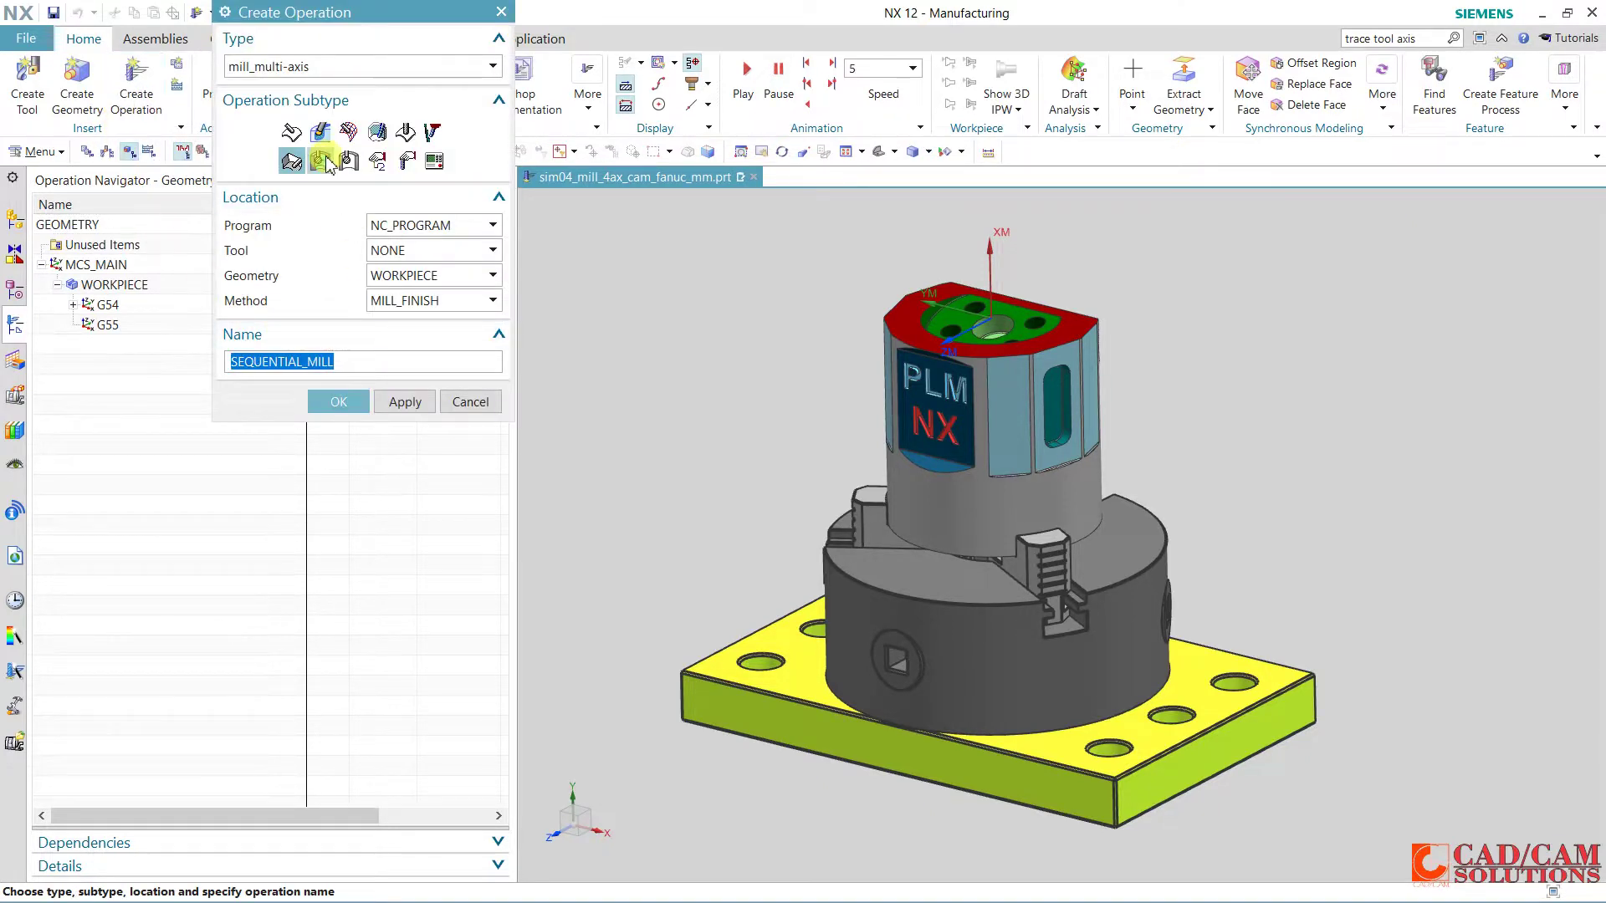
left_click(276, 67)
left_click(276, 88)
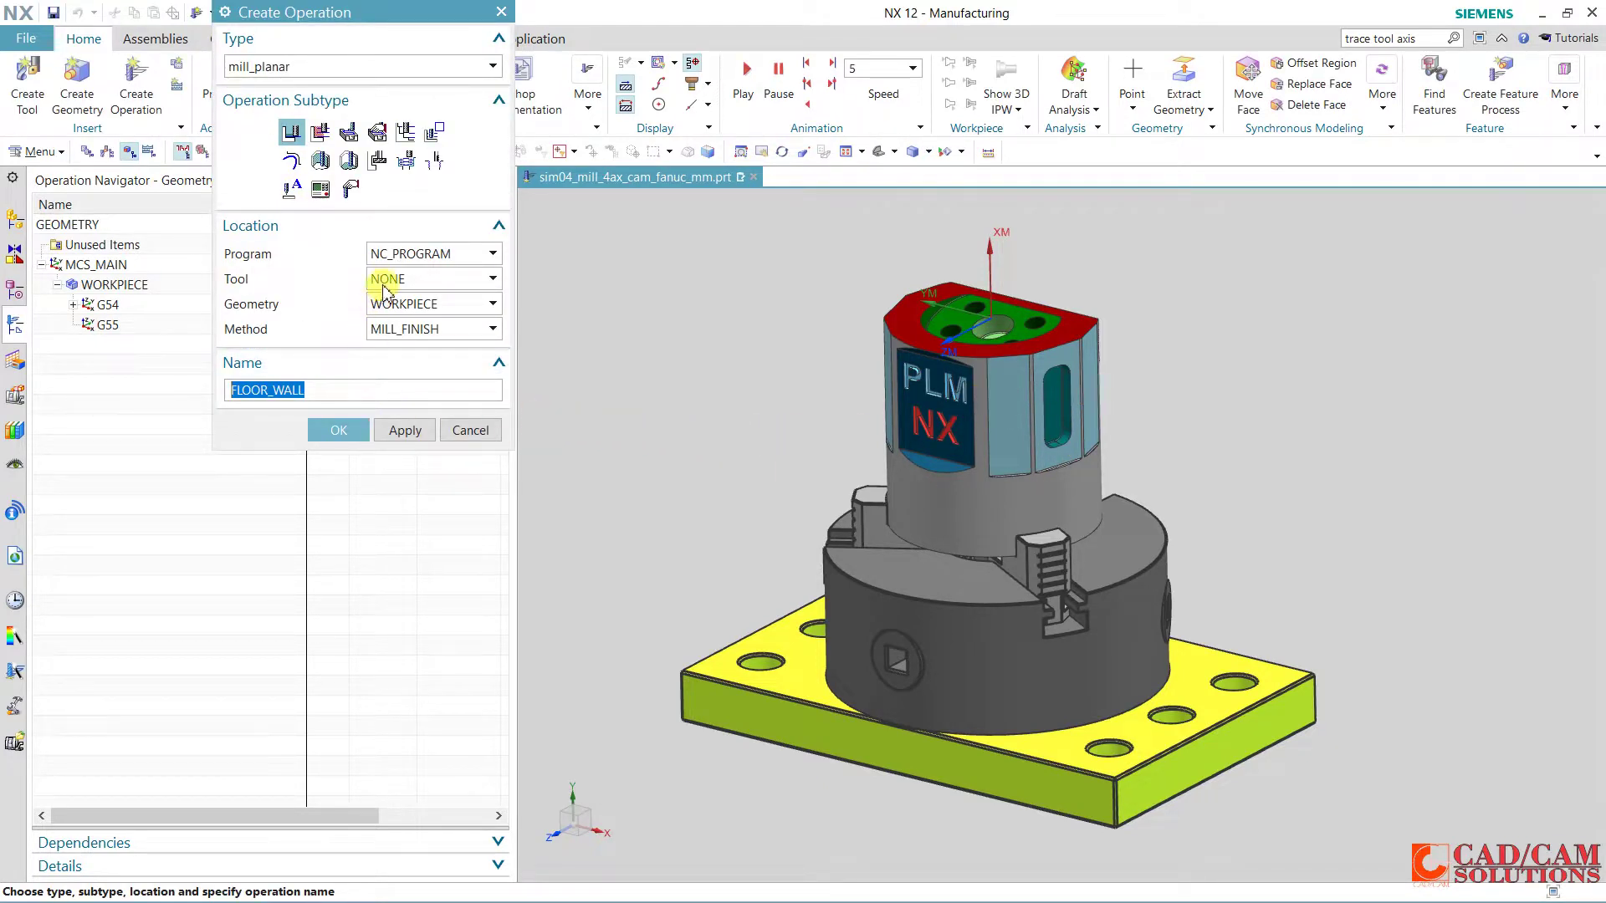
left_click(402, 256)
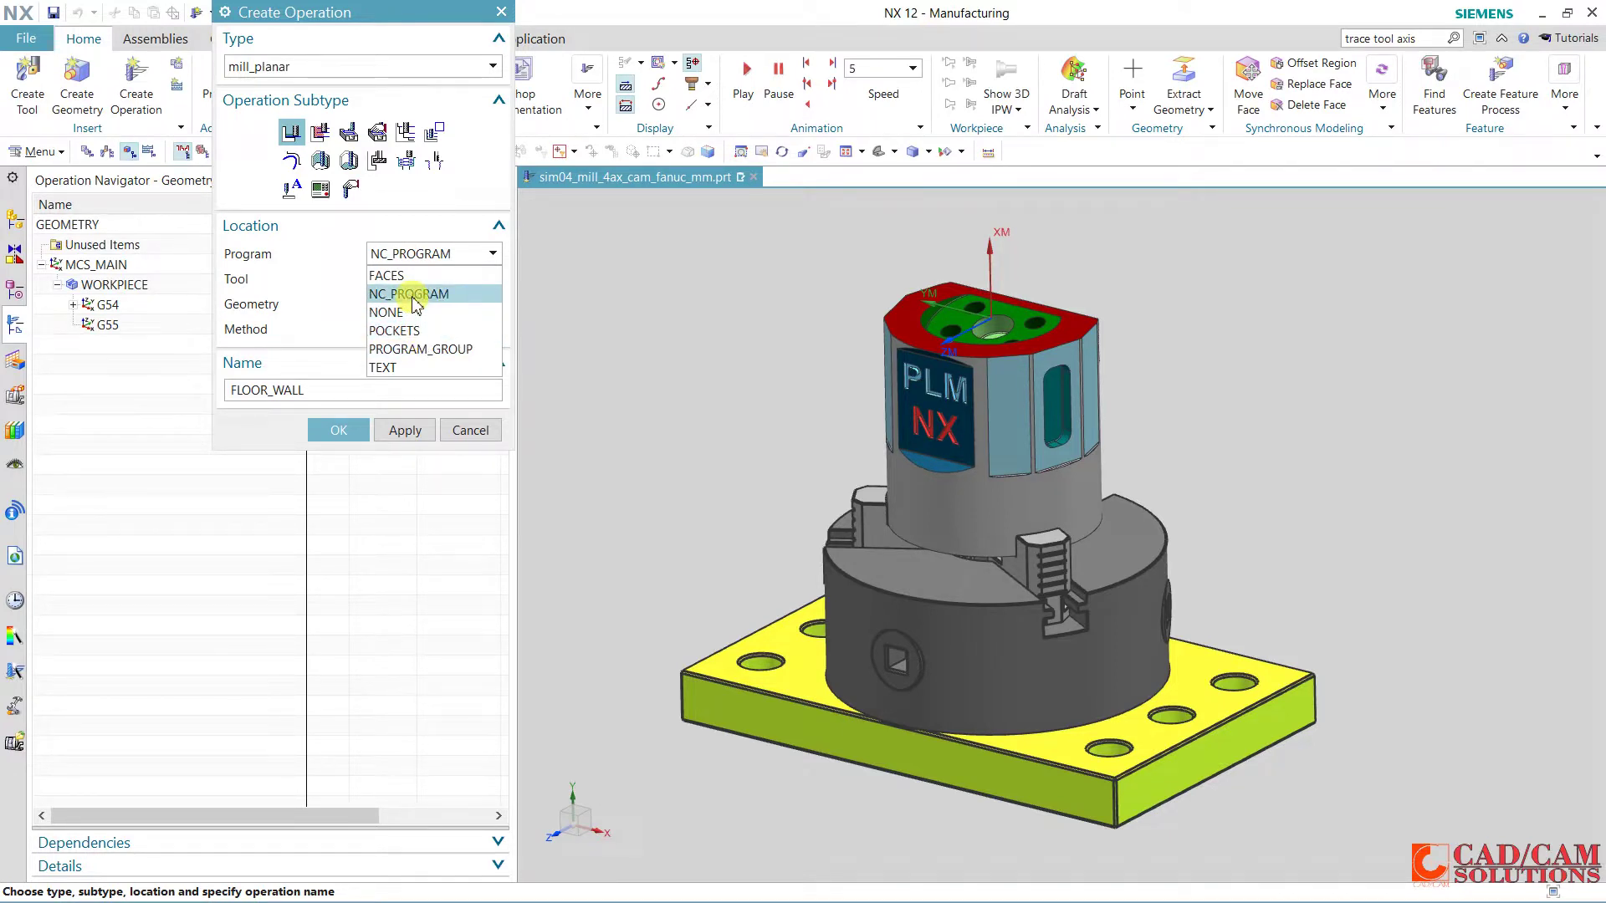
left_click(412, 295)
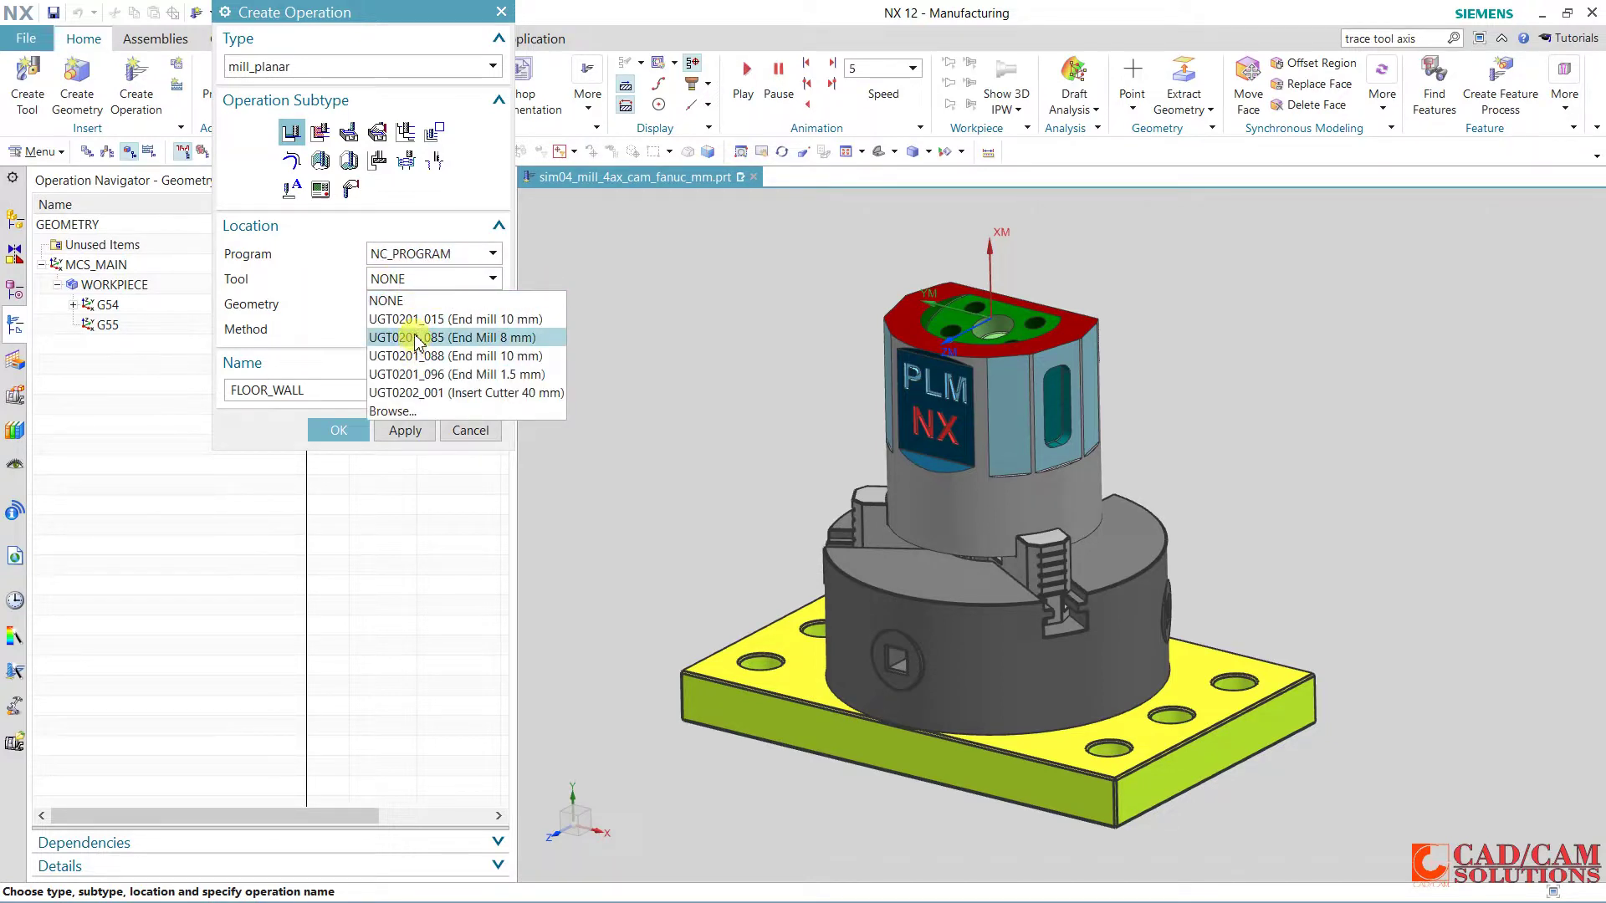
Assign tool UGT0201_085, geometry G55 and method MILL_FINISH, and create FLOOR_WALL.
left_click(415, 340)
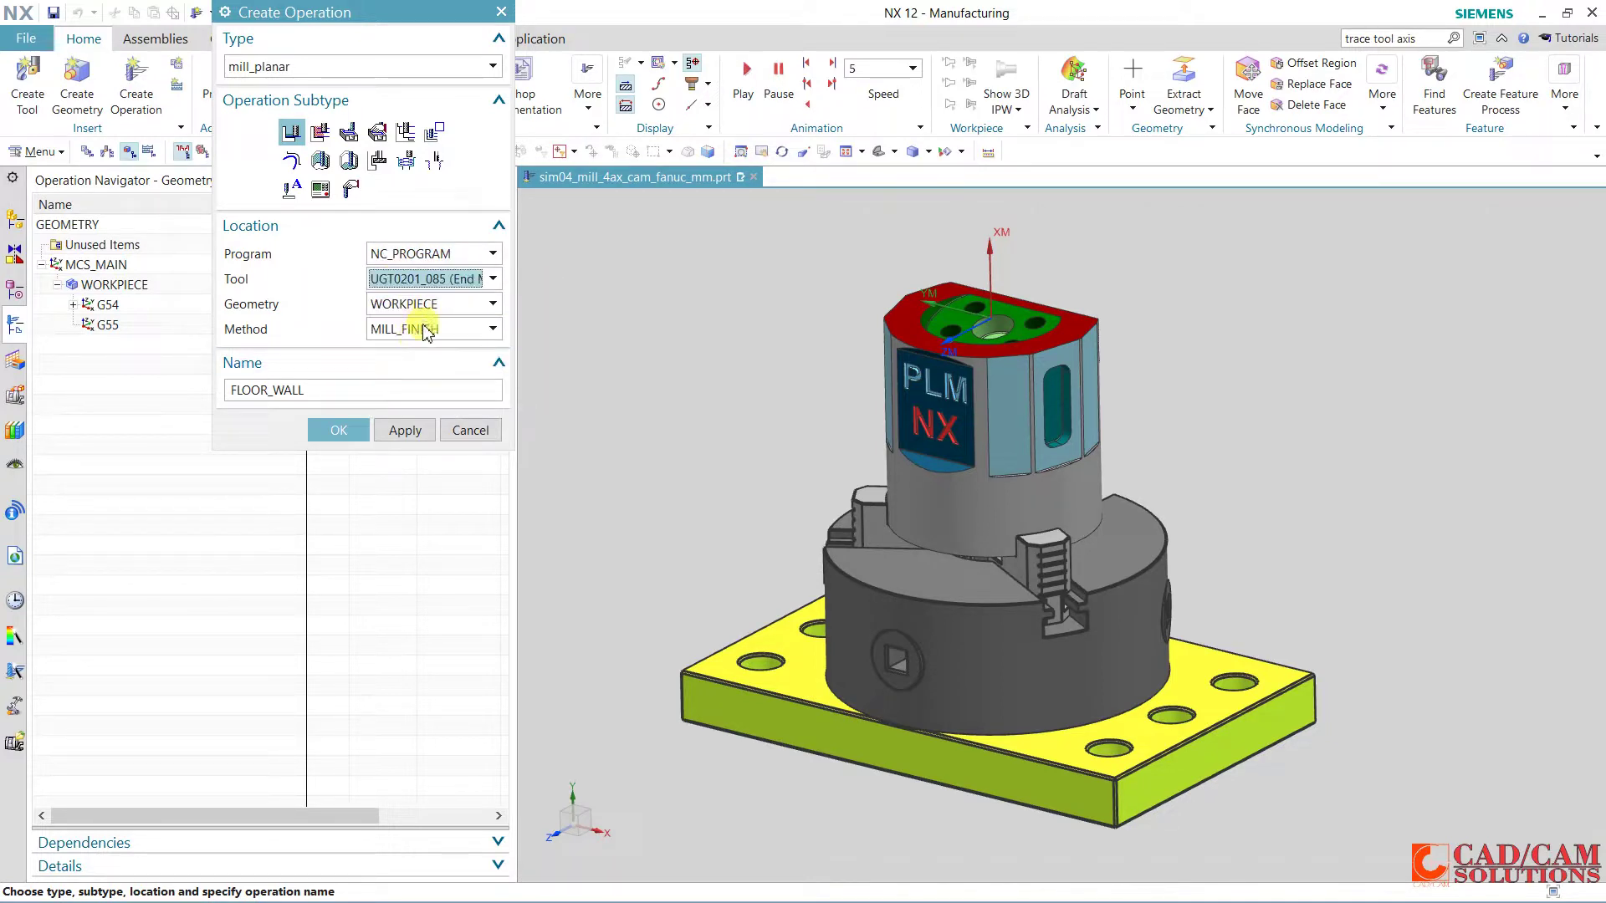
left_click(410, 304)
left_click(406, 345)
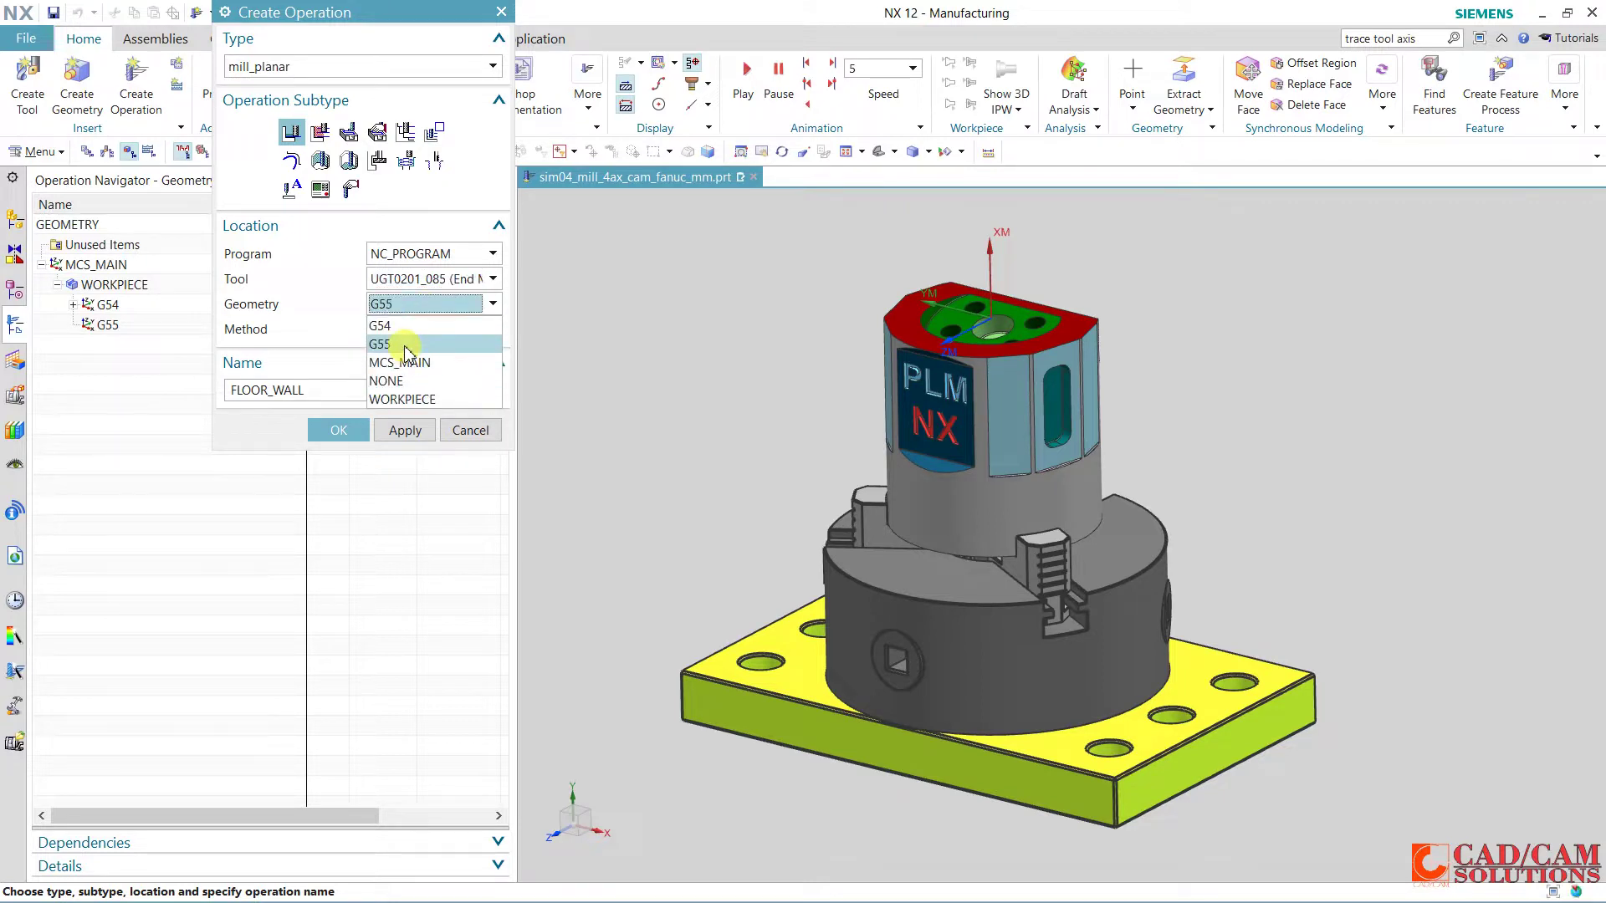
left_click(422, 329)
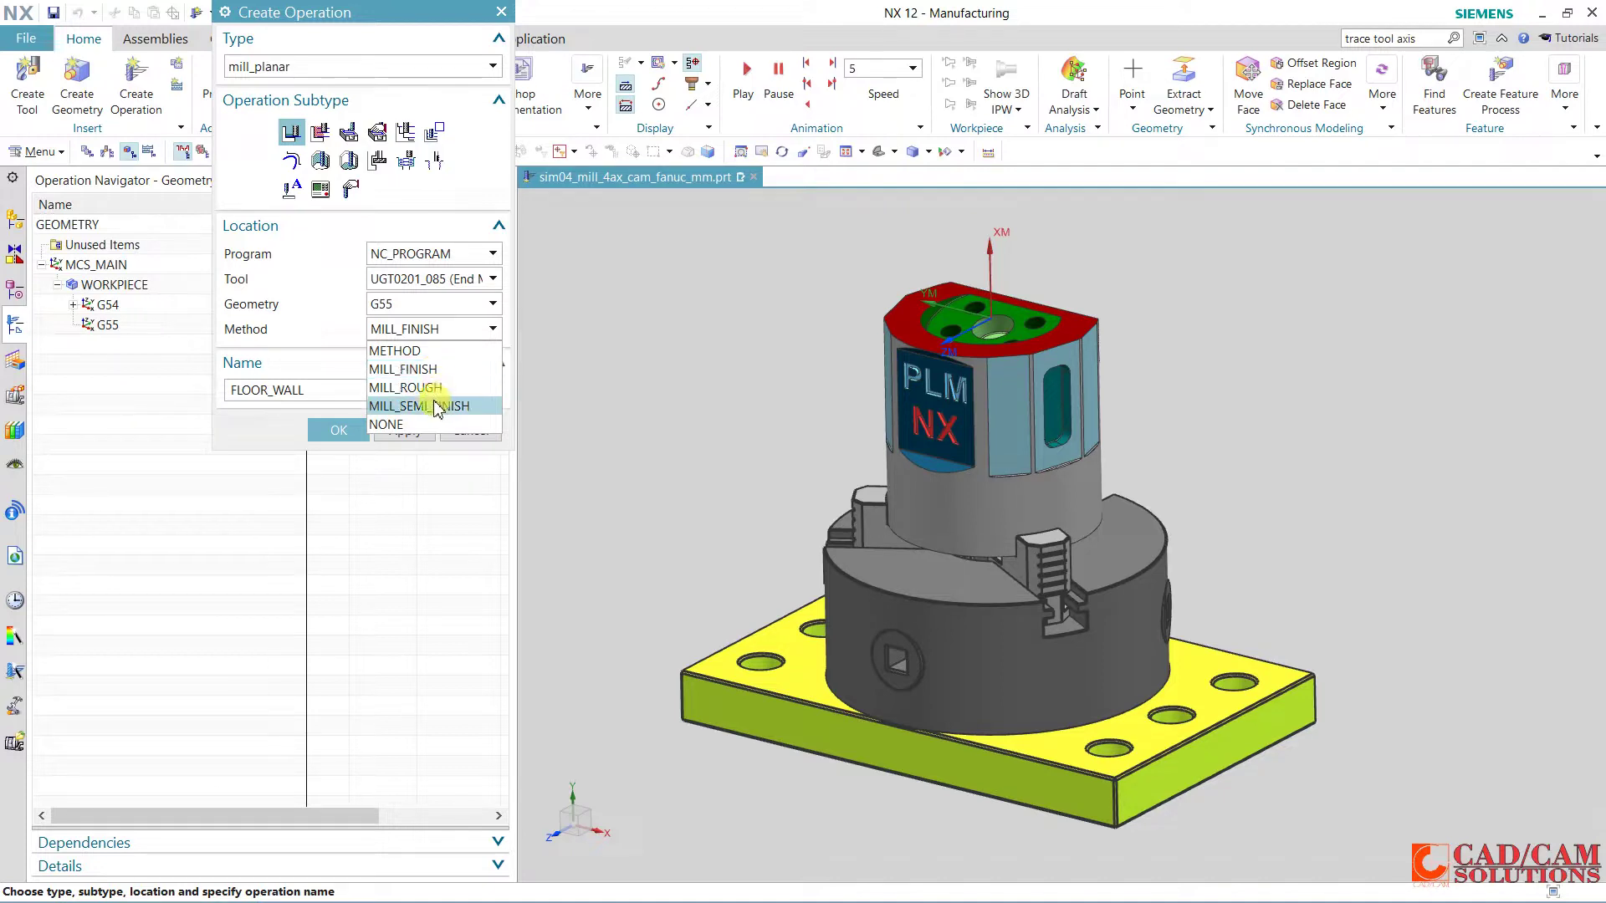
left_click(419, 387)
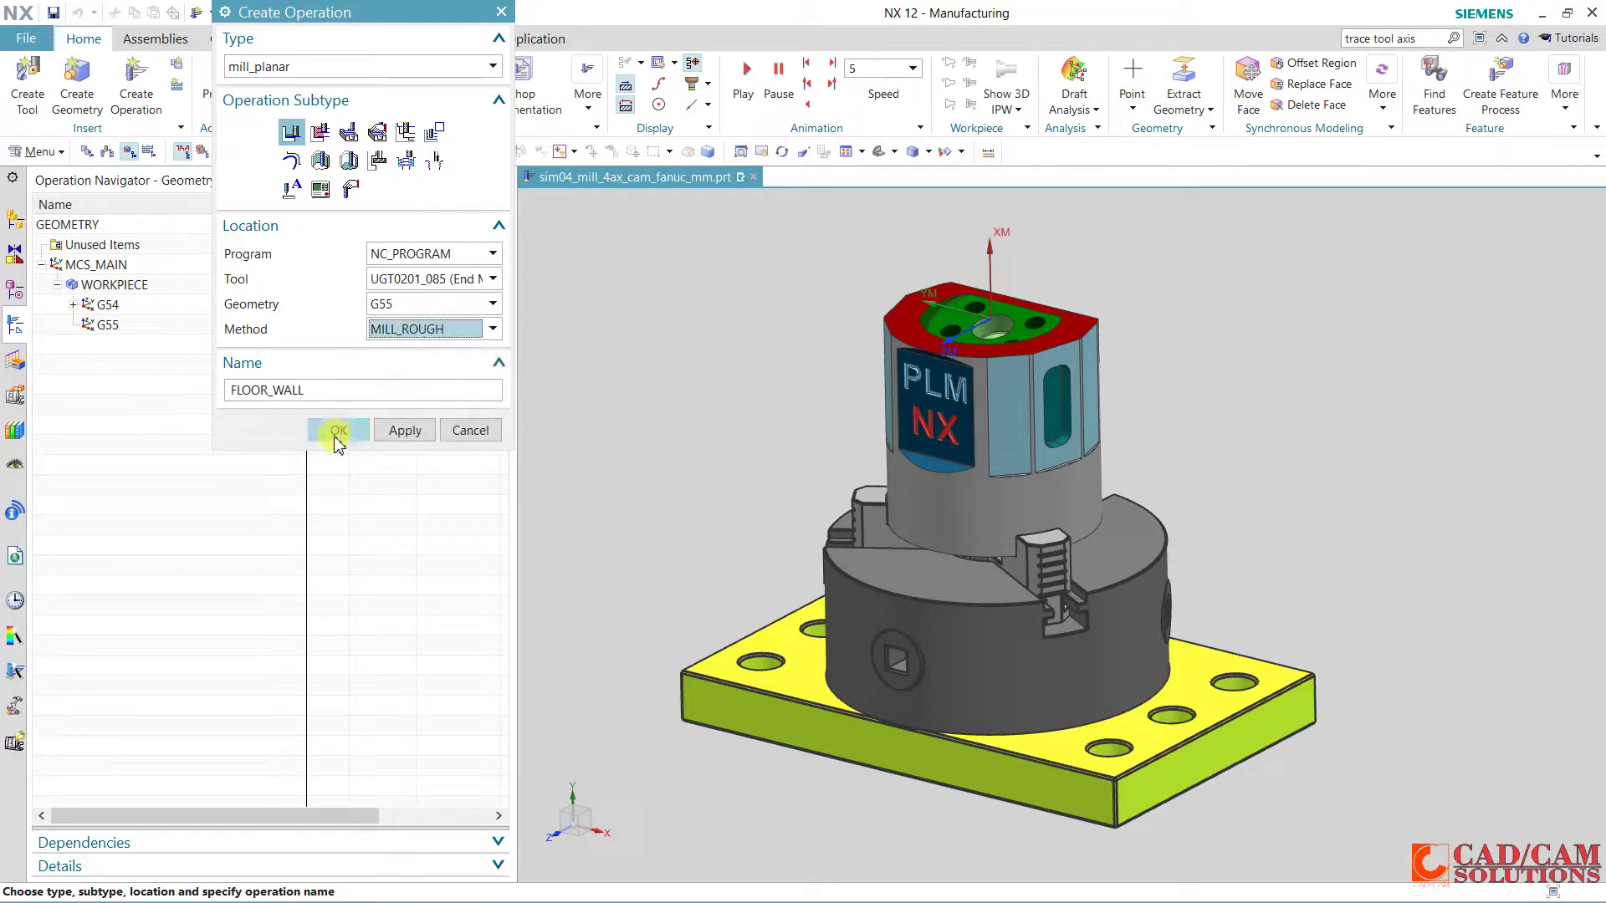
left_click(427, 328)
left_click(420, 367)
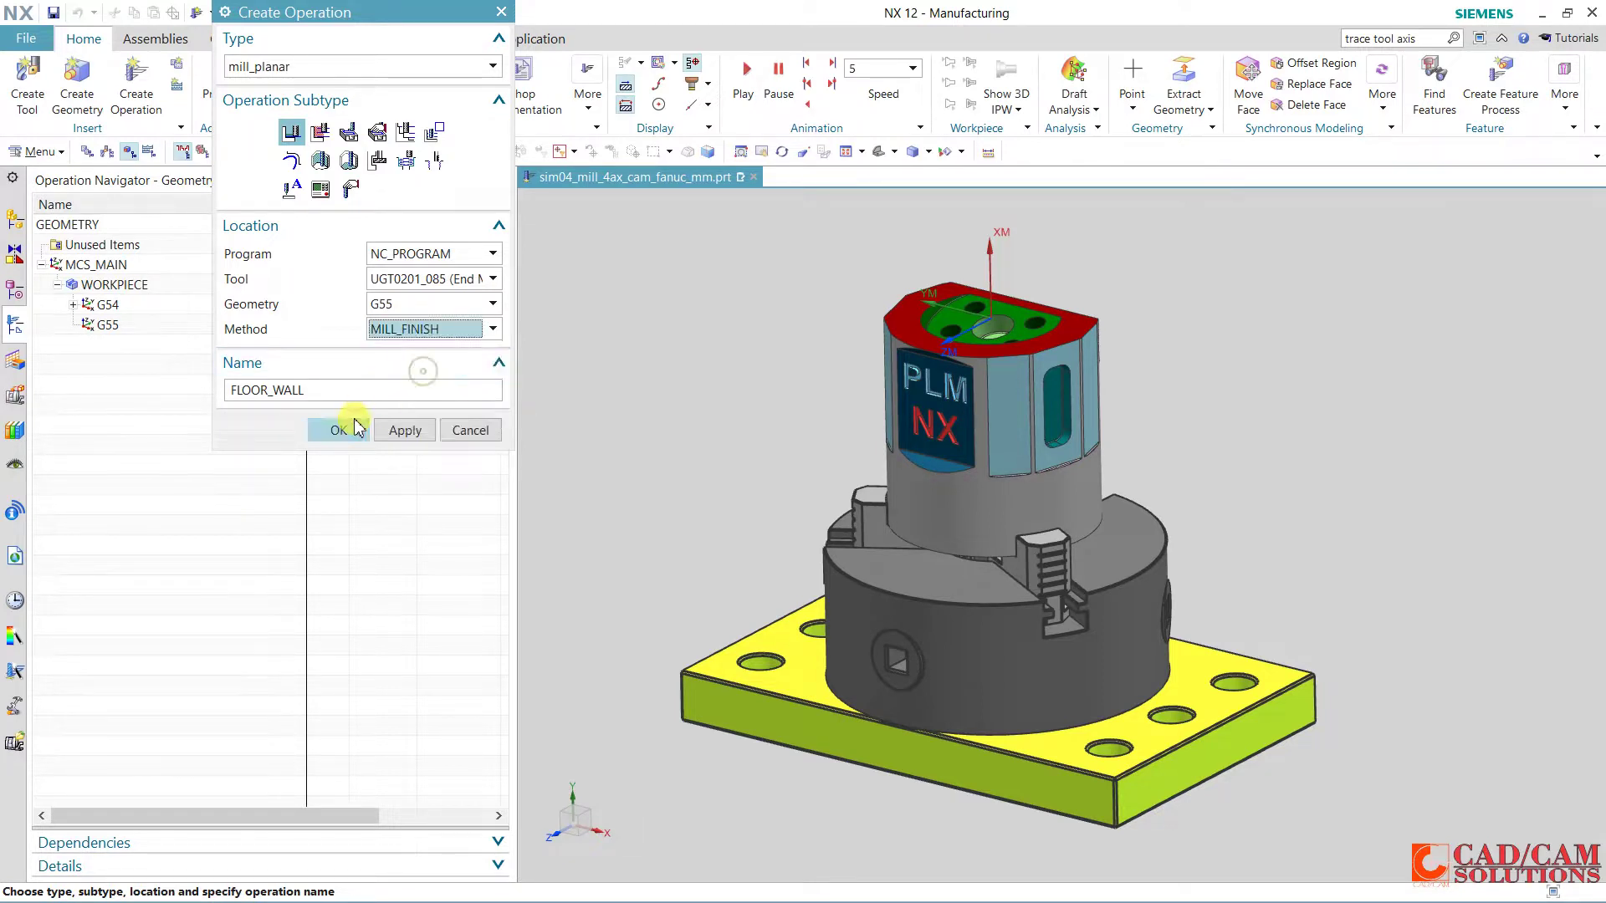
left_click(345, 429)
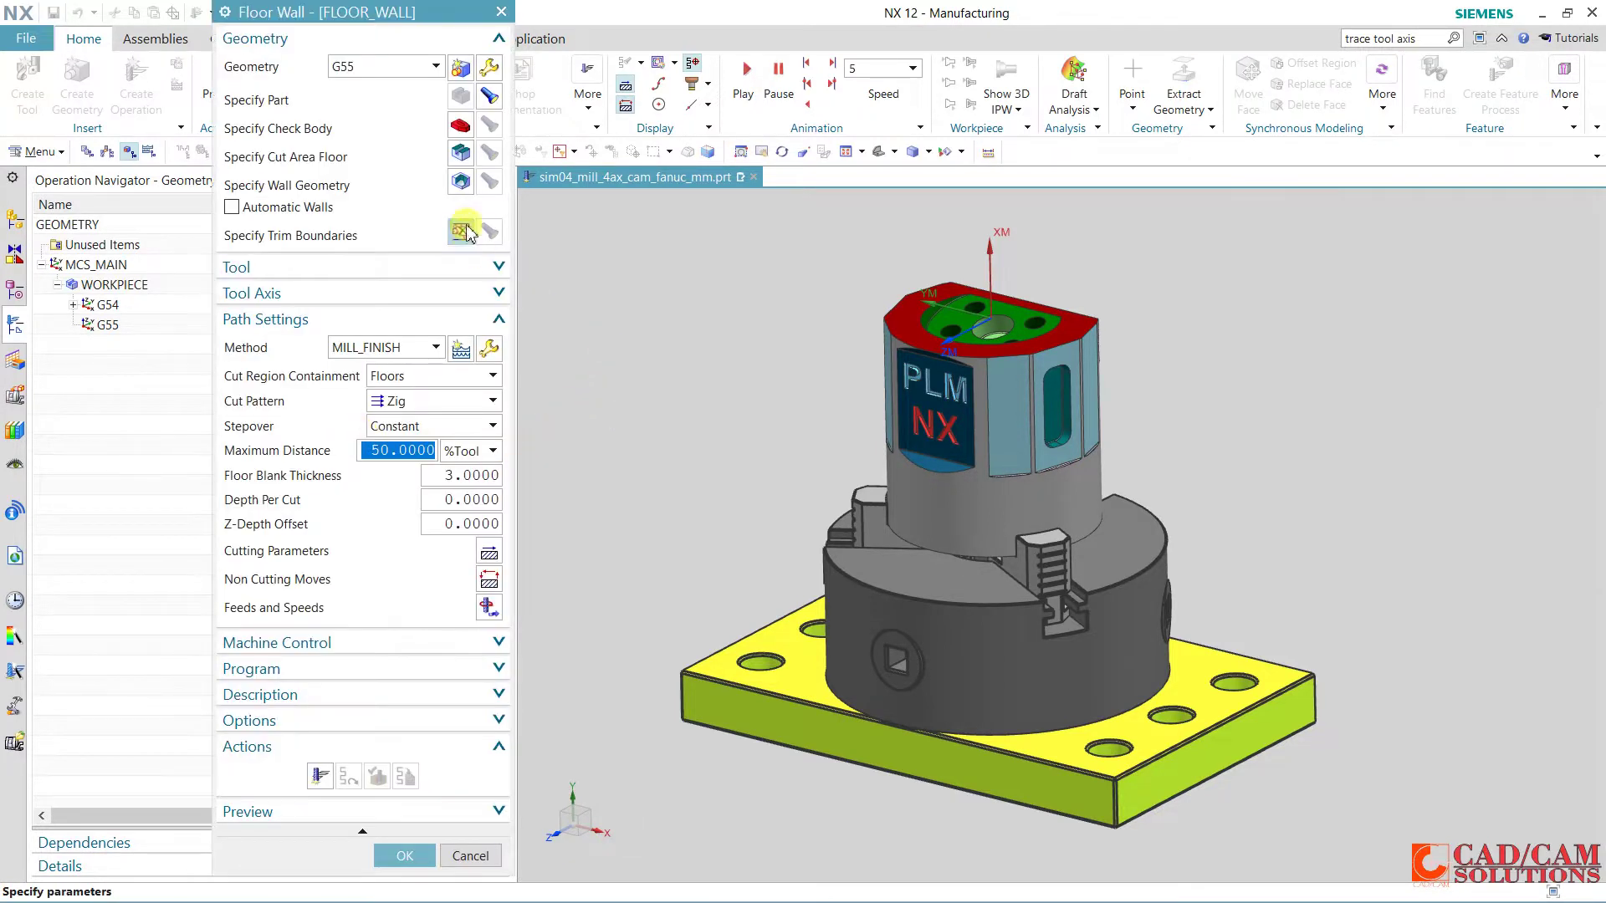
Set FLOOR_WALL's cut area floor to the part's flat floor face.
left_click(461, 153)
mouse_move(743, 453)
middle_mouse_down()
mouse_move(751, 382)
mouse_move(638, 308)
mouse_move(614, 402)
mouse_move(591, 419)
mouse_move(609, 383)
mouse_move(686, 414)
middle_mouse_up()
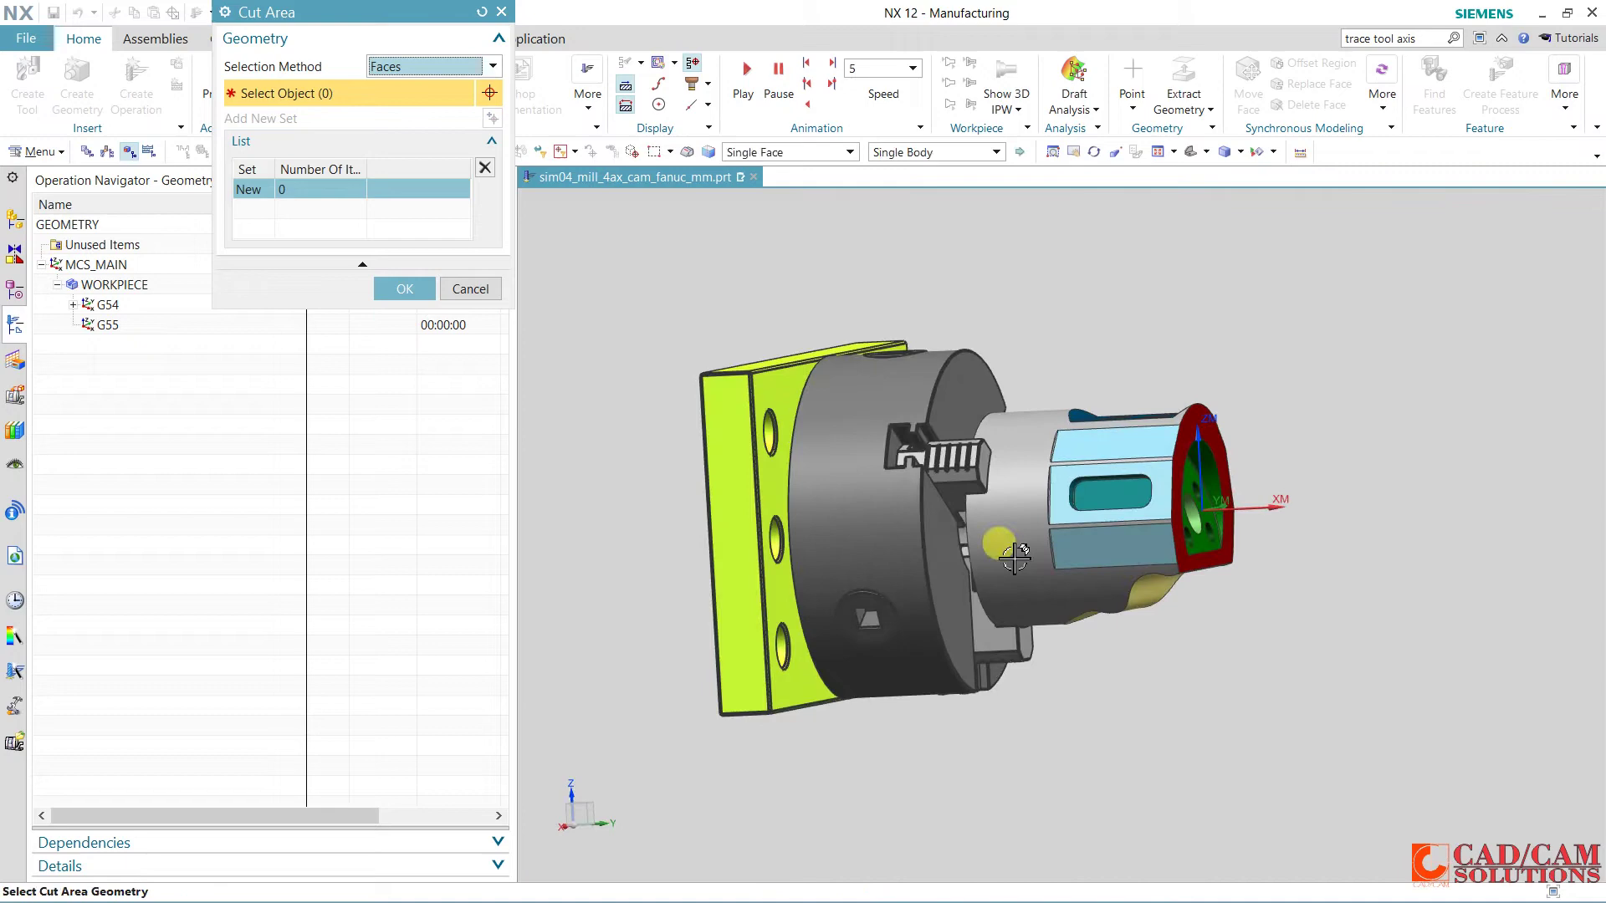
left_click(1077, 551)
mouse_move(794, 543)
middle_mouse_down()
mouse_move(777, 565)
mouse_move(781, 617)
mouse_move(756, 584)
middle_mouse_up()
left_click(418, 261)
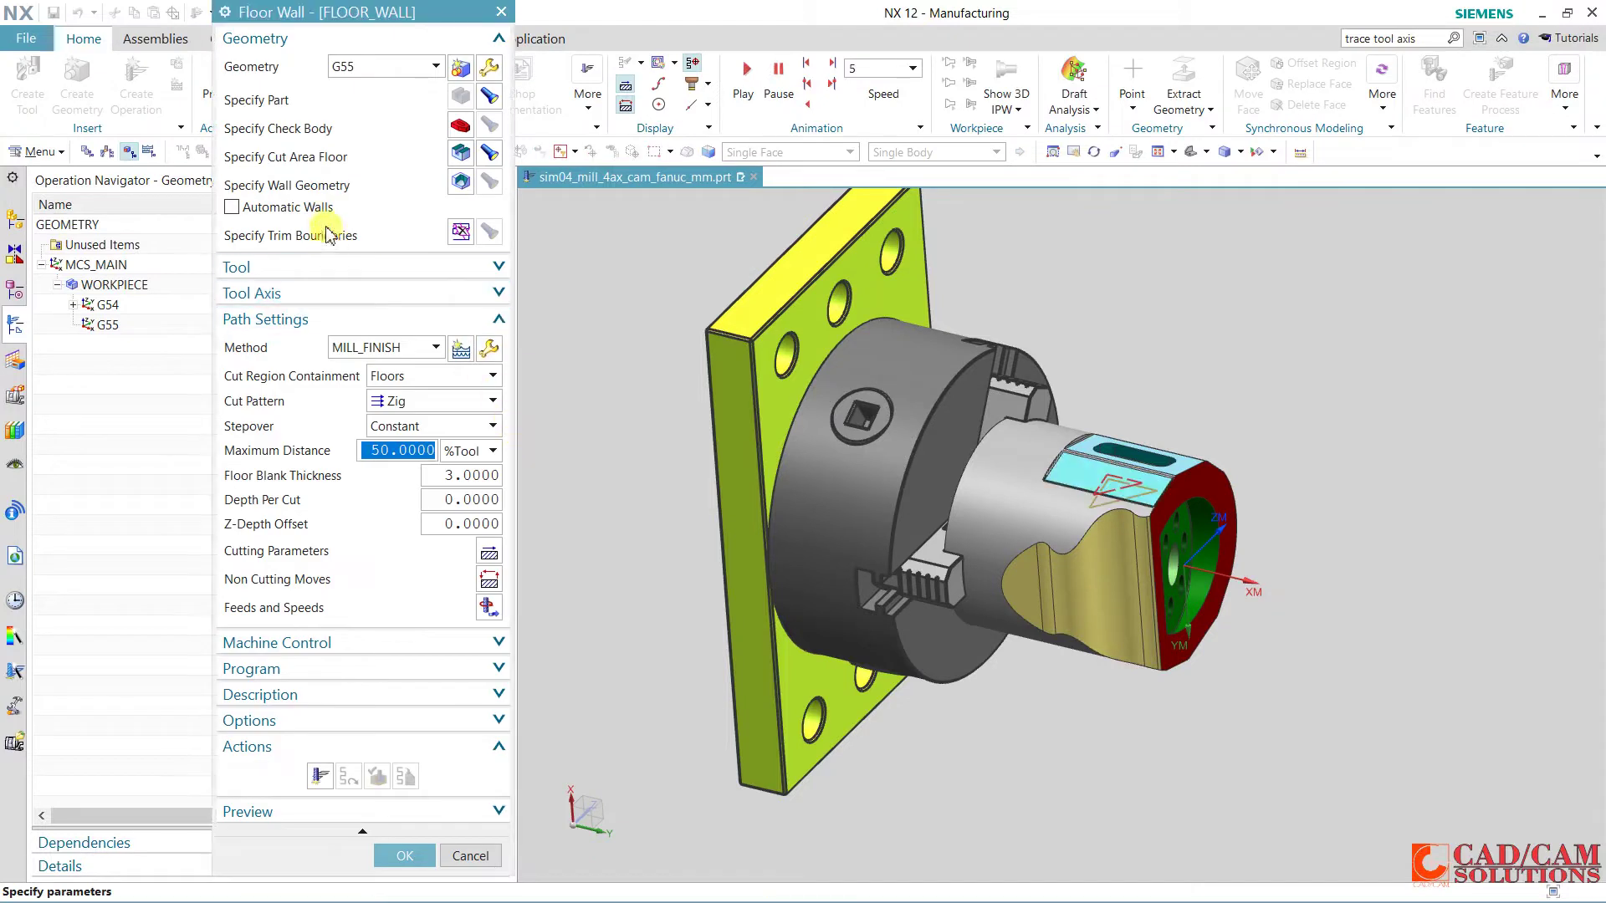
Keep Floors as cut region, use a Zig Zag cut pattern, and generate the toolpath.
left_click(429, 376)
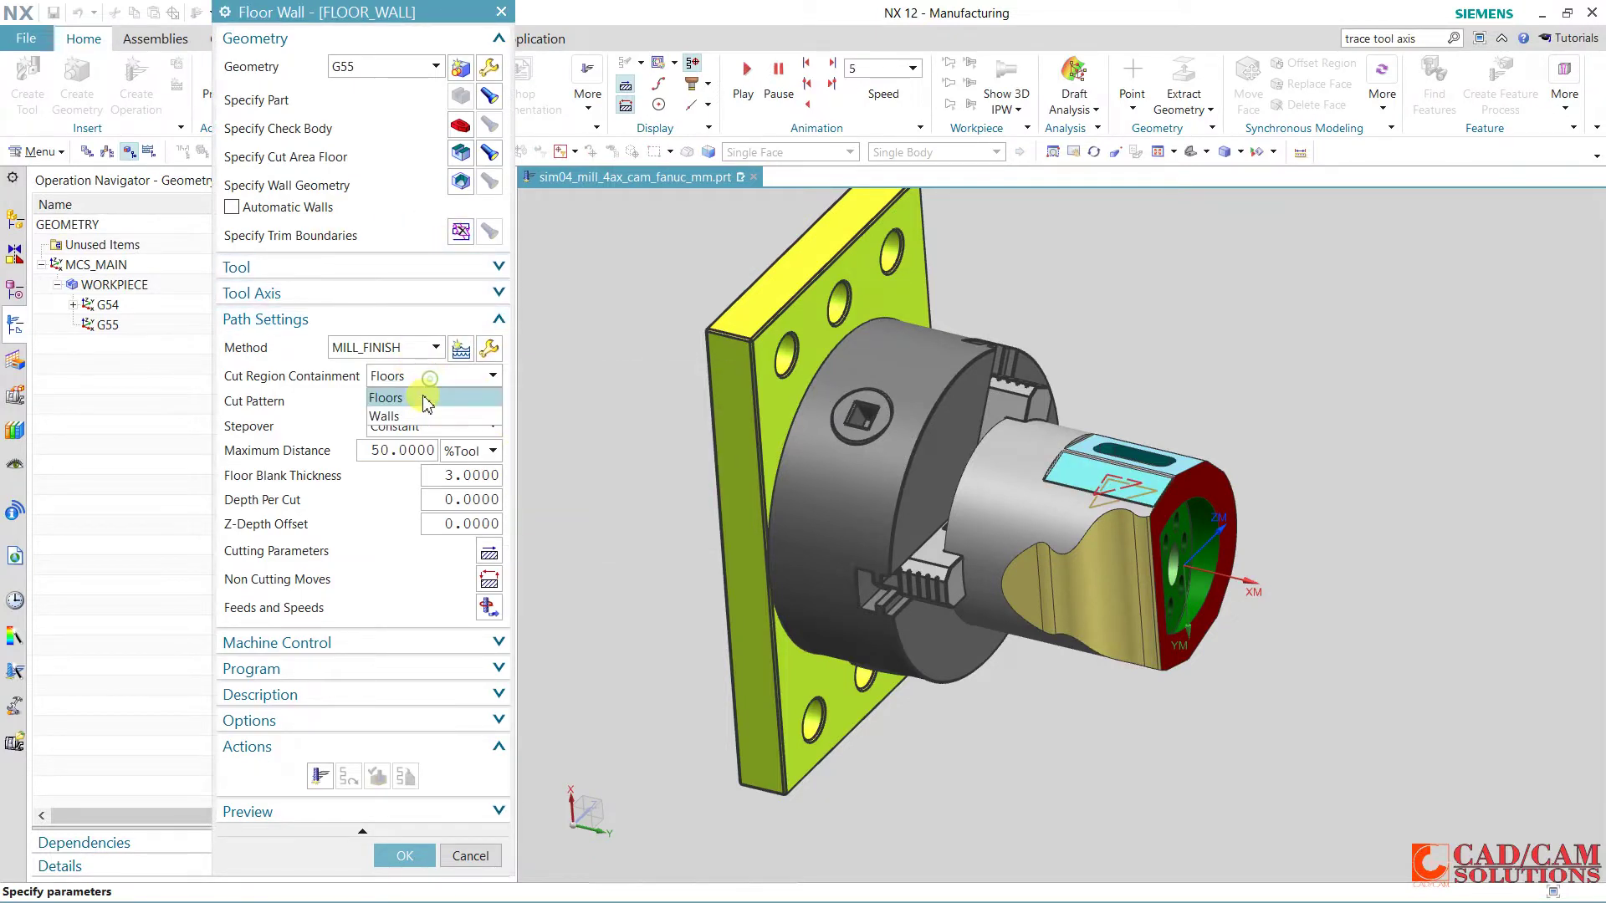
mouse_move(388, 398)
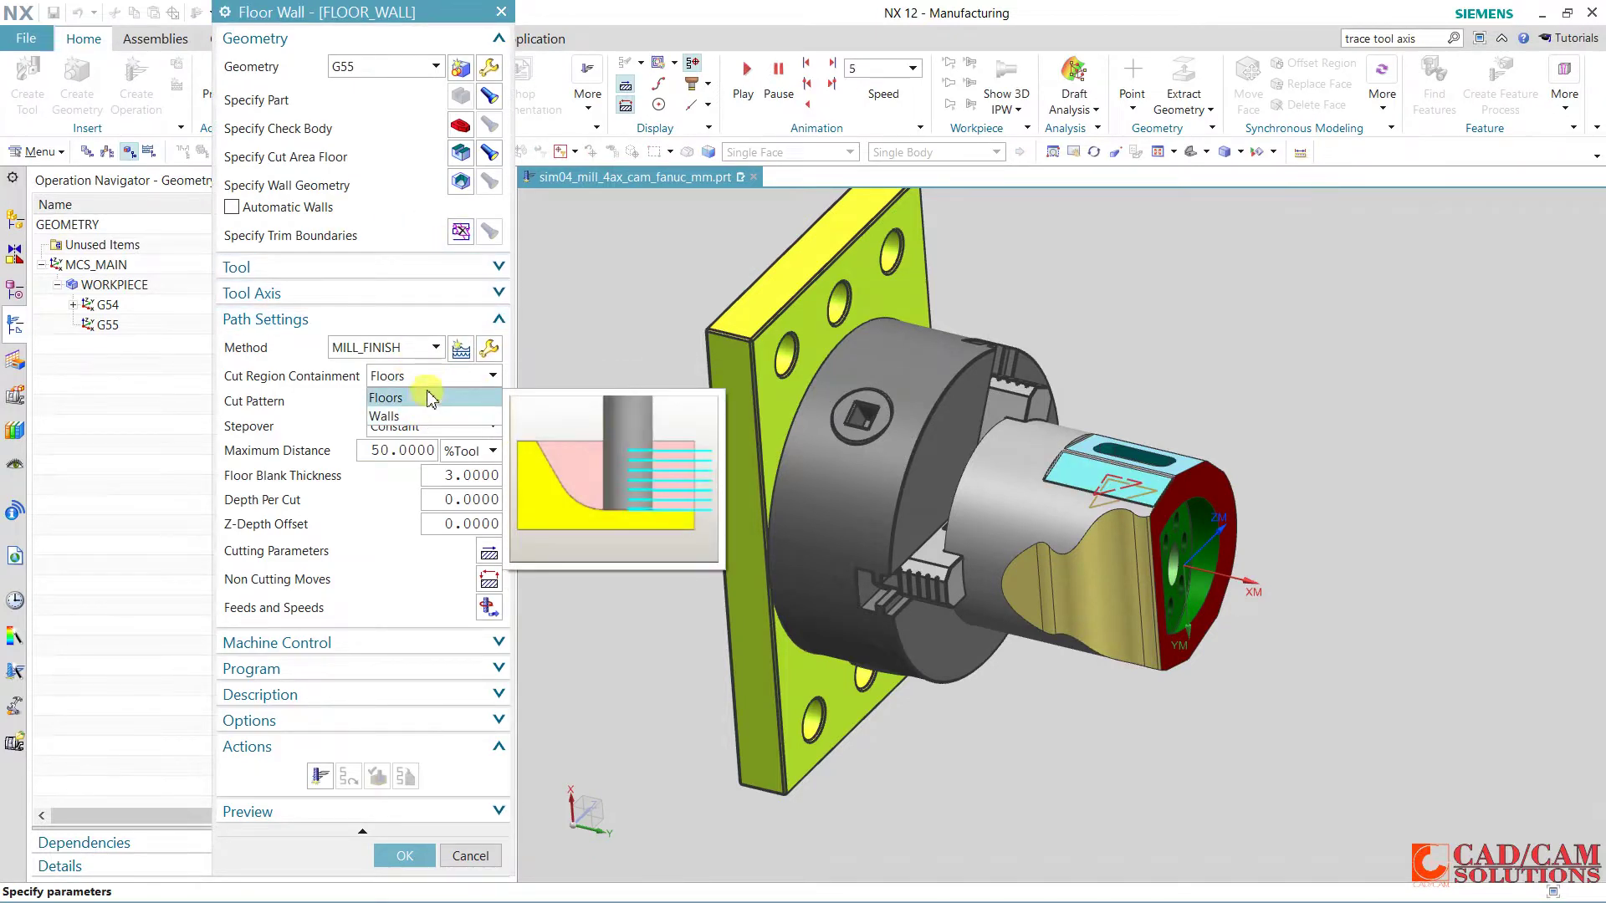
left_click(429, 397)
left_click(432, 402)
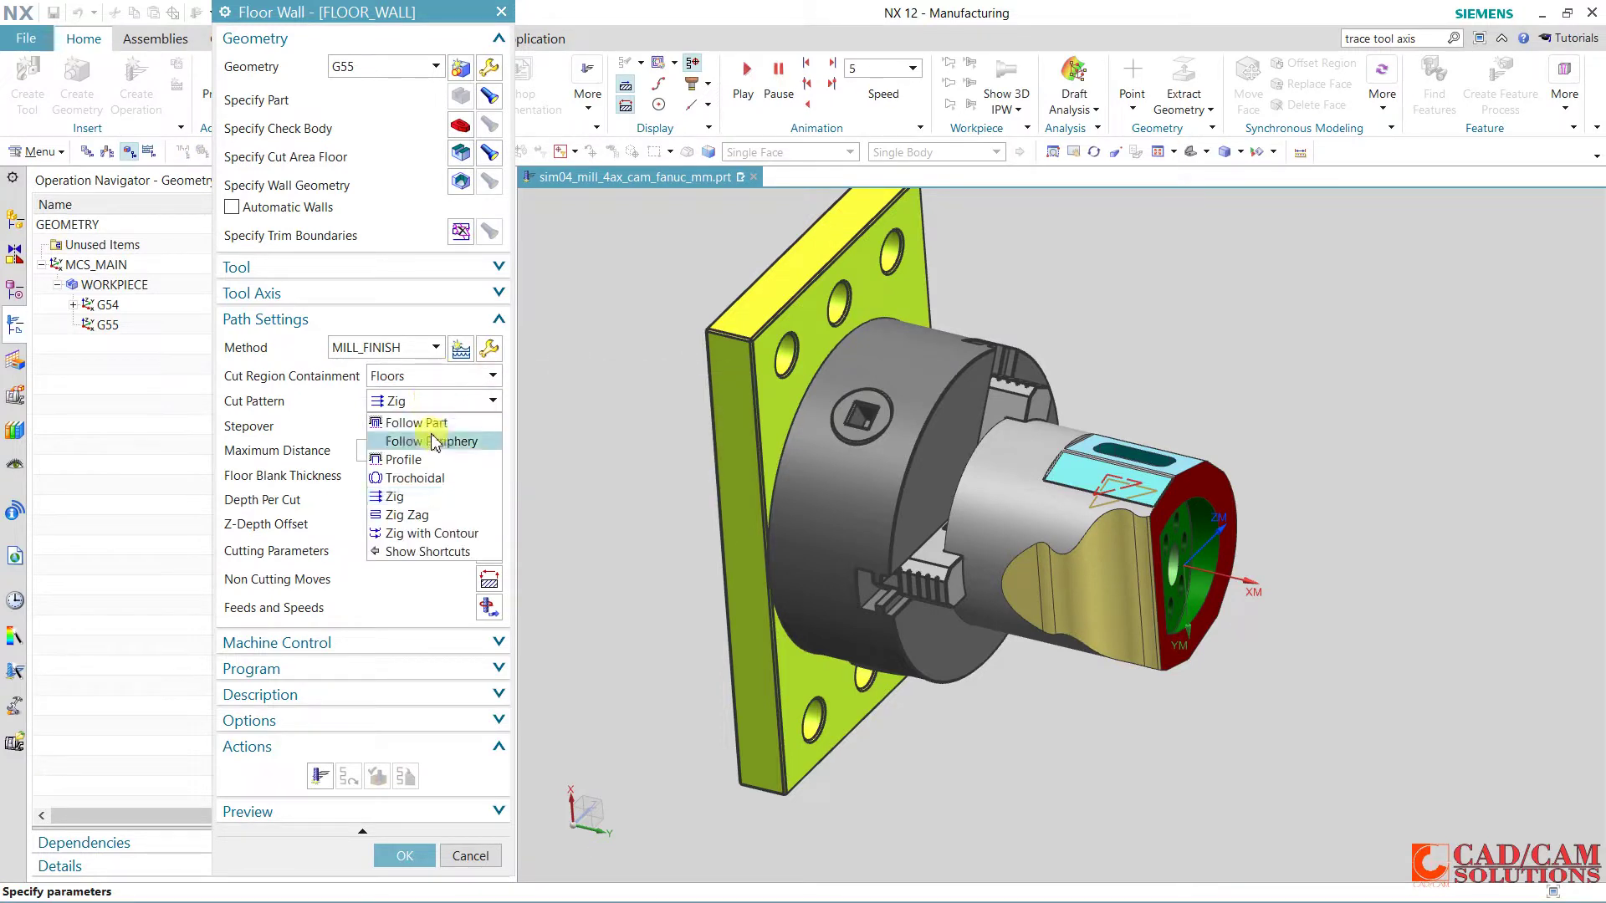
left_click(407, 514)
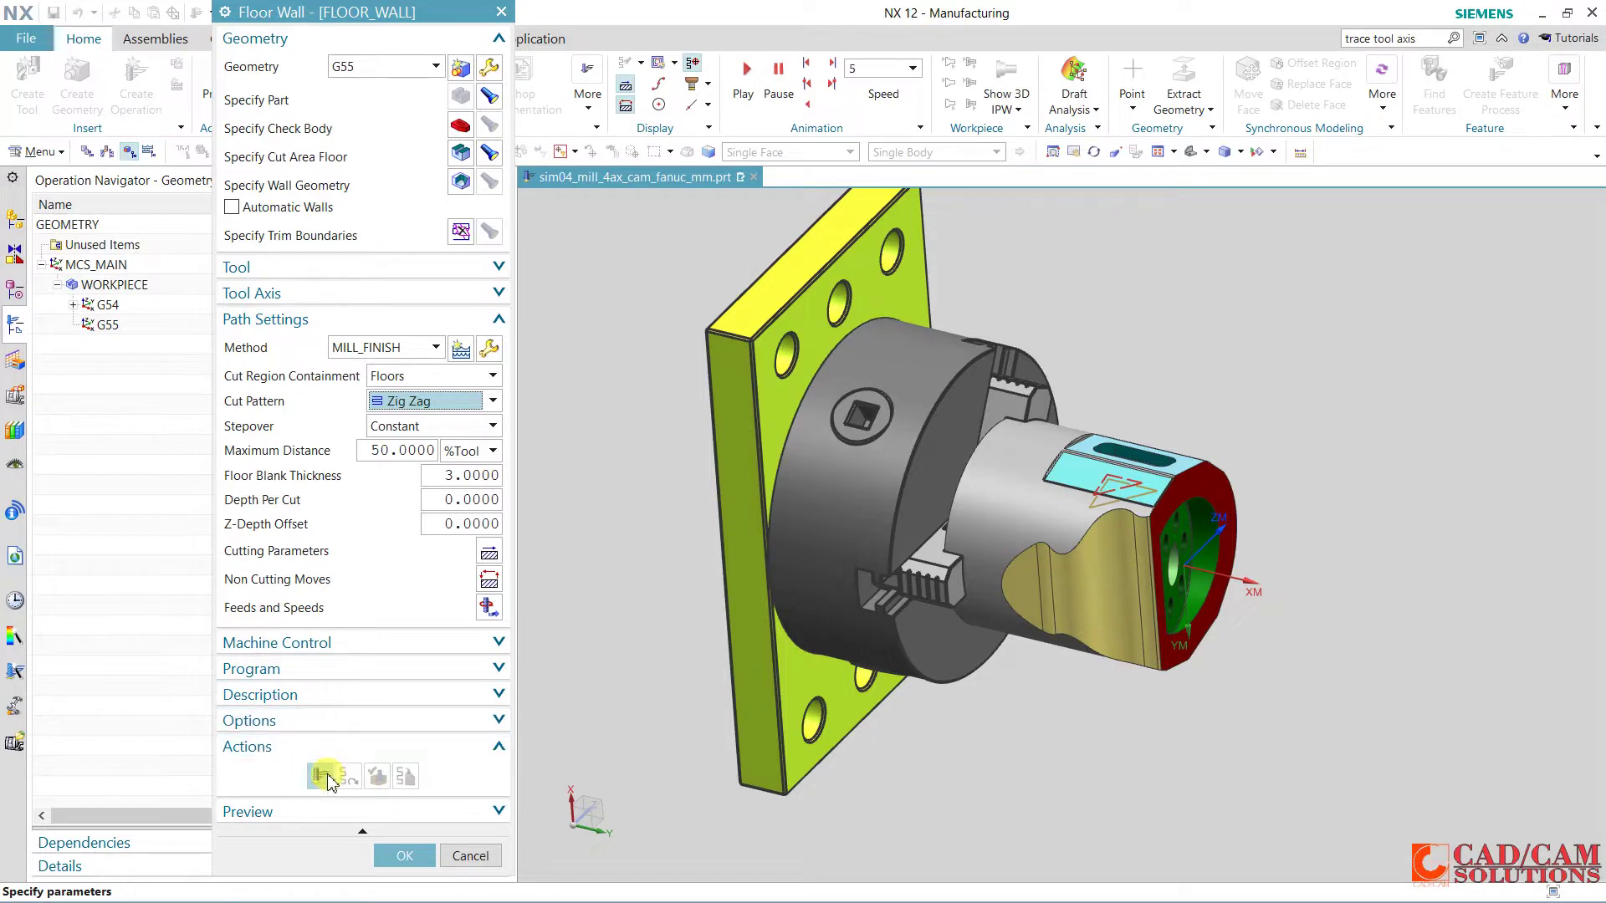
left_click(320, 776)
middle_click_drag(585, 502, 615, 461)
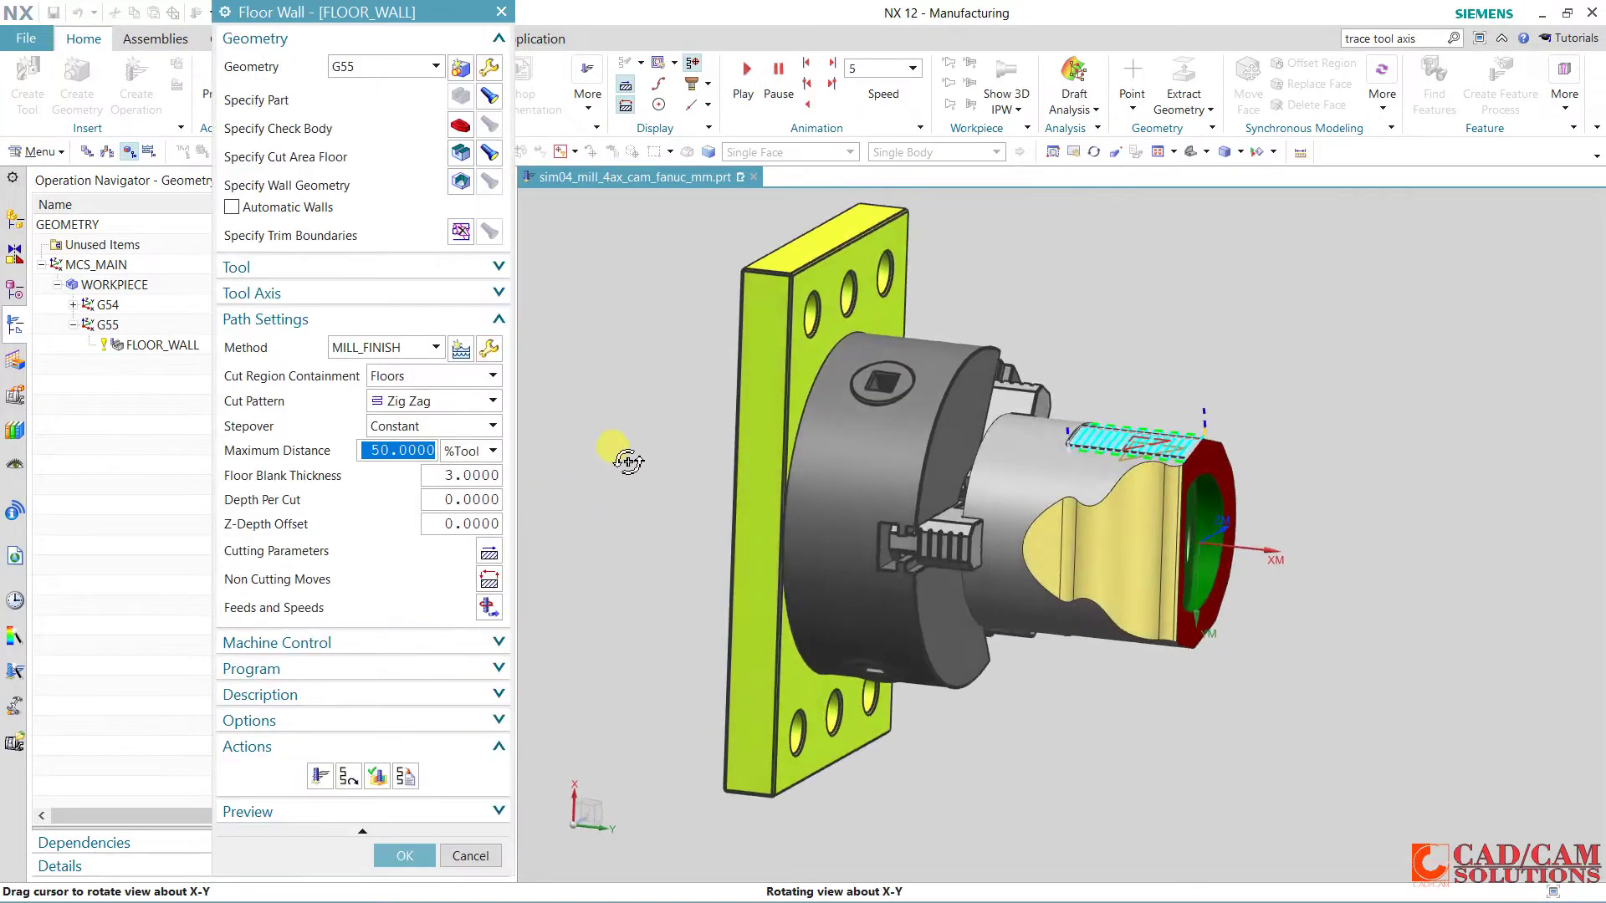
left_click(404, 855)
Replay the FLOOR_WALL toolpath in Tool Path Verification.
left_click(158, 344)
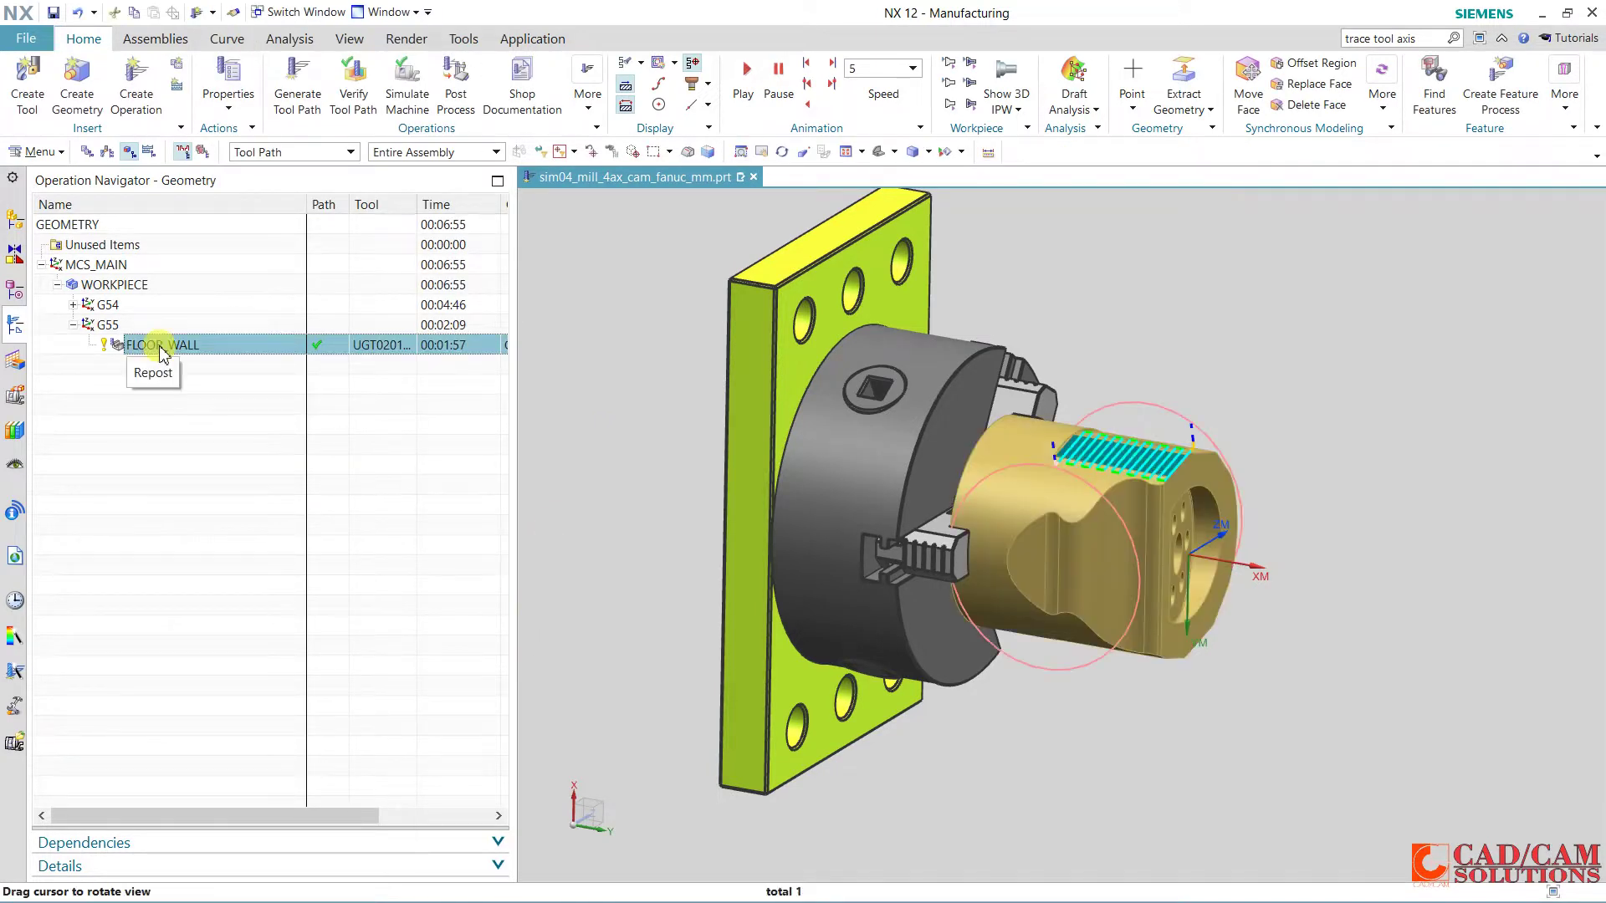
left_click(350, 82)
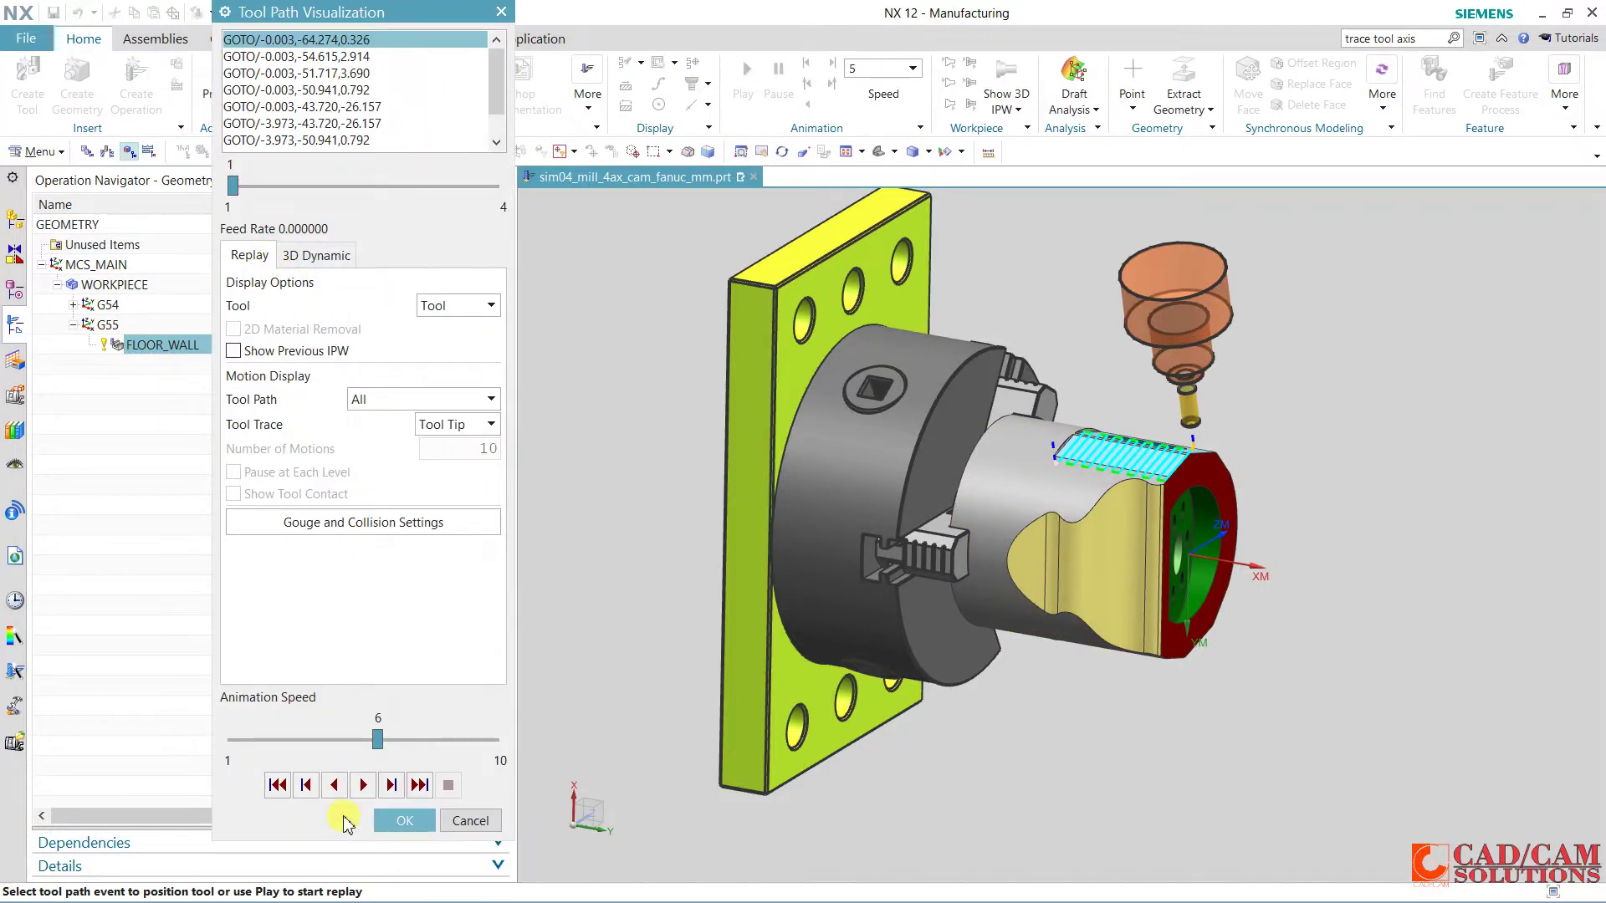
left_click(364, 786)
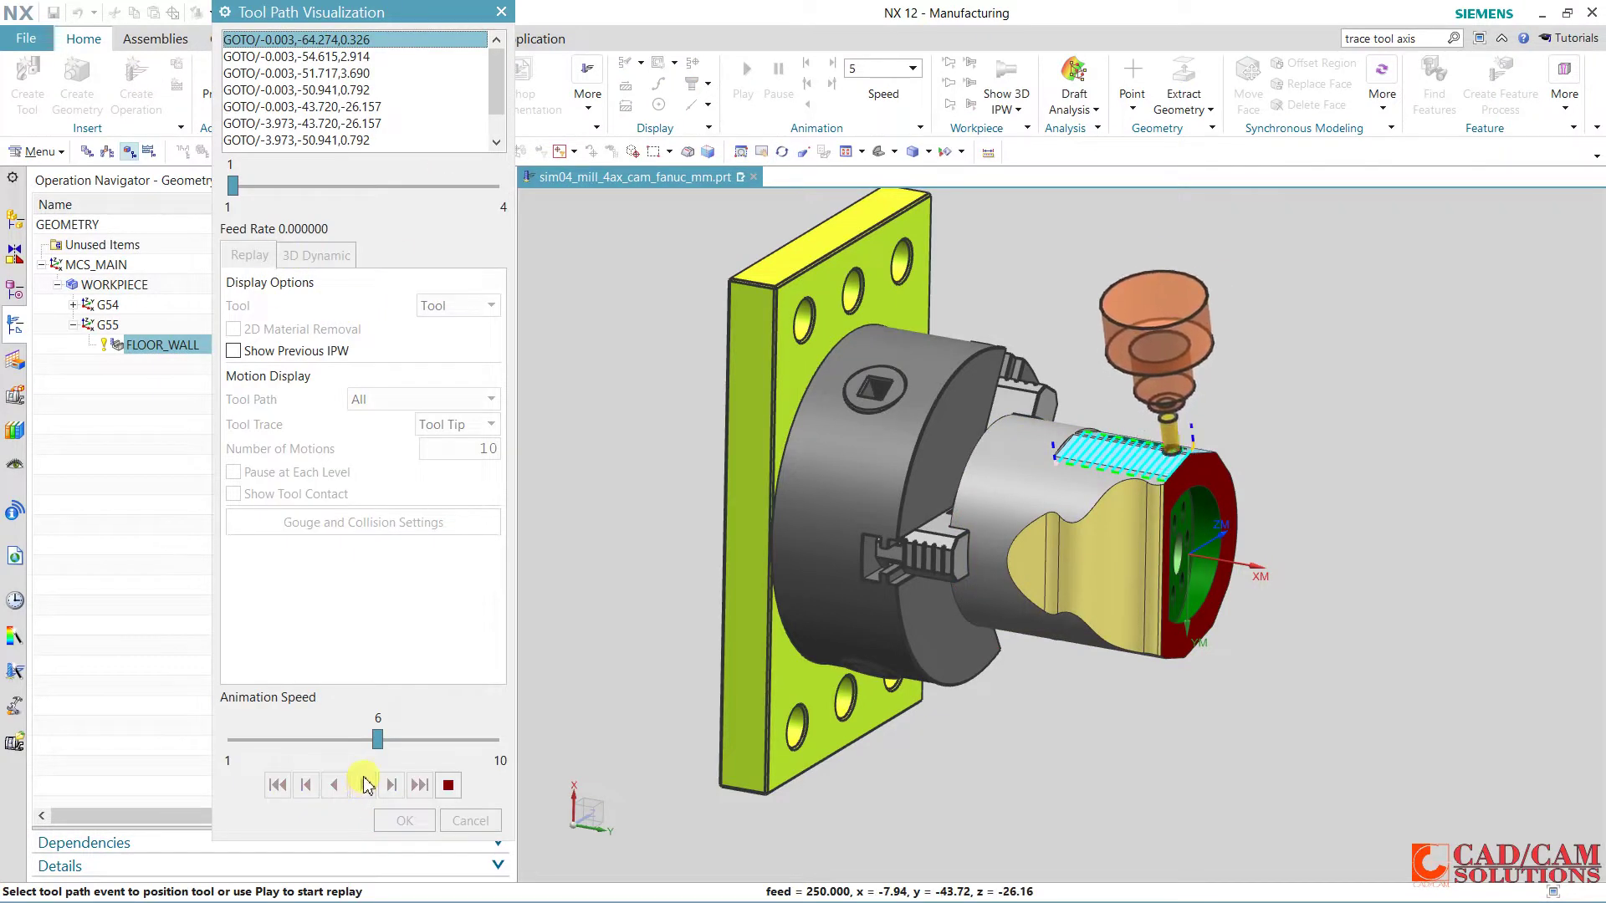
left_click(448, 784)
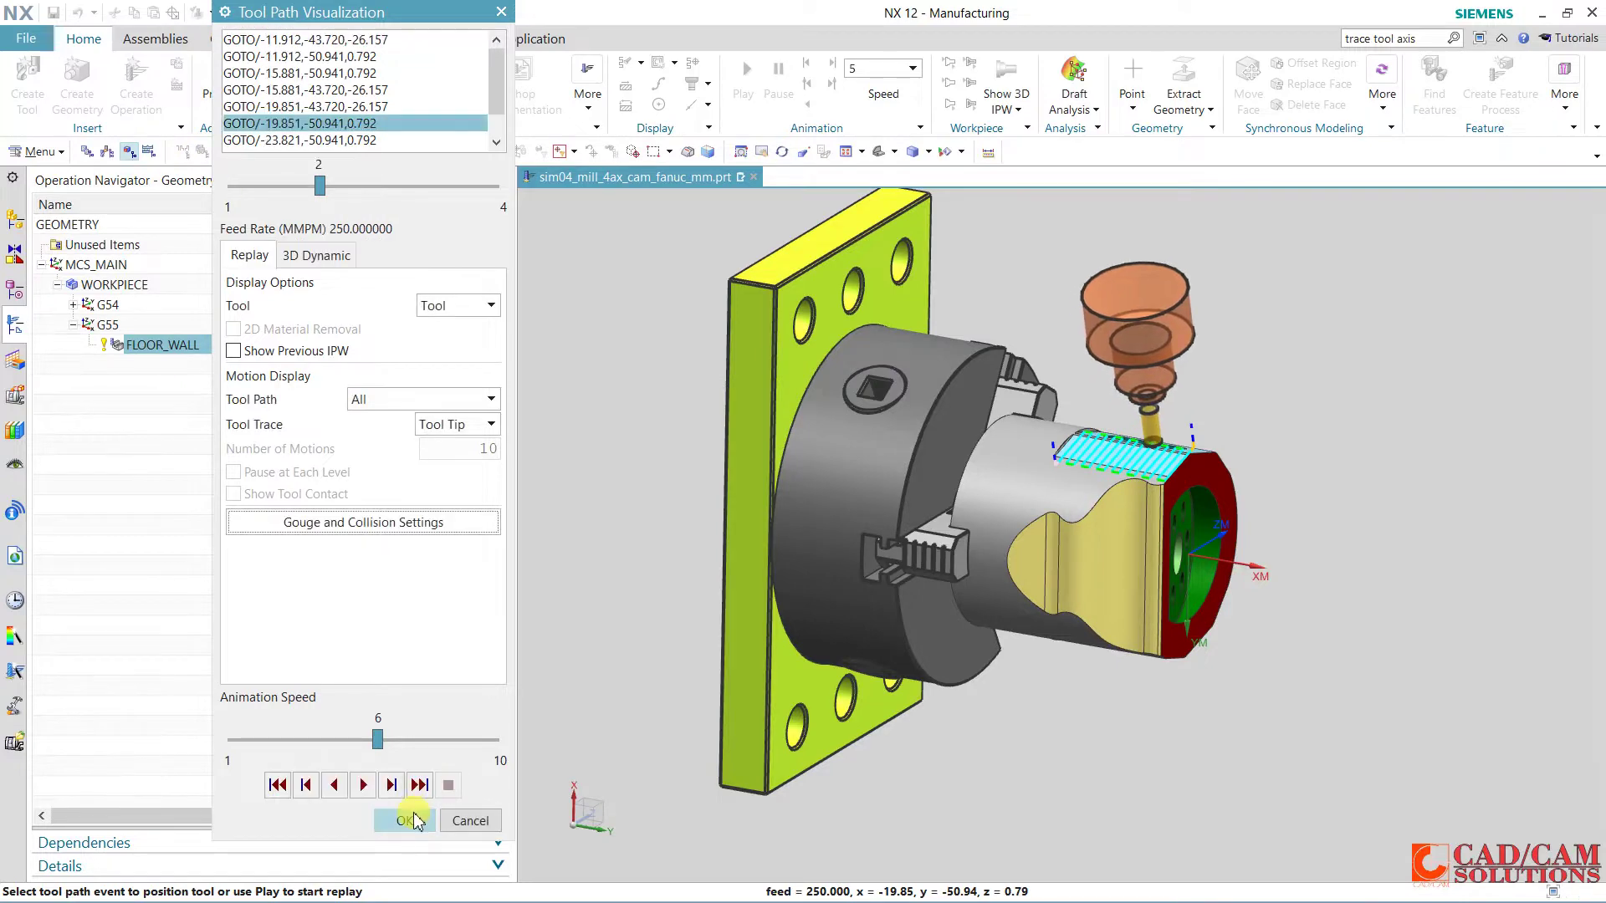
left_click(405, 820)
Switch FLOOR_WALL's tool to the 40 mm insert cutter UGT0202_001 and regenerate the toolpath.
double_click(167, 345)
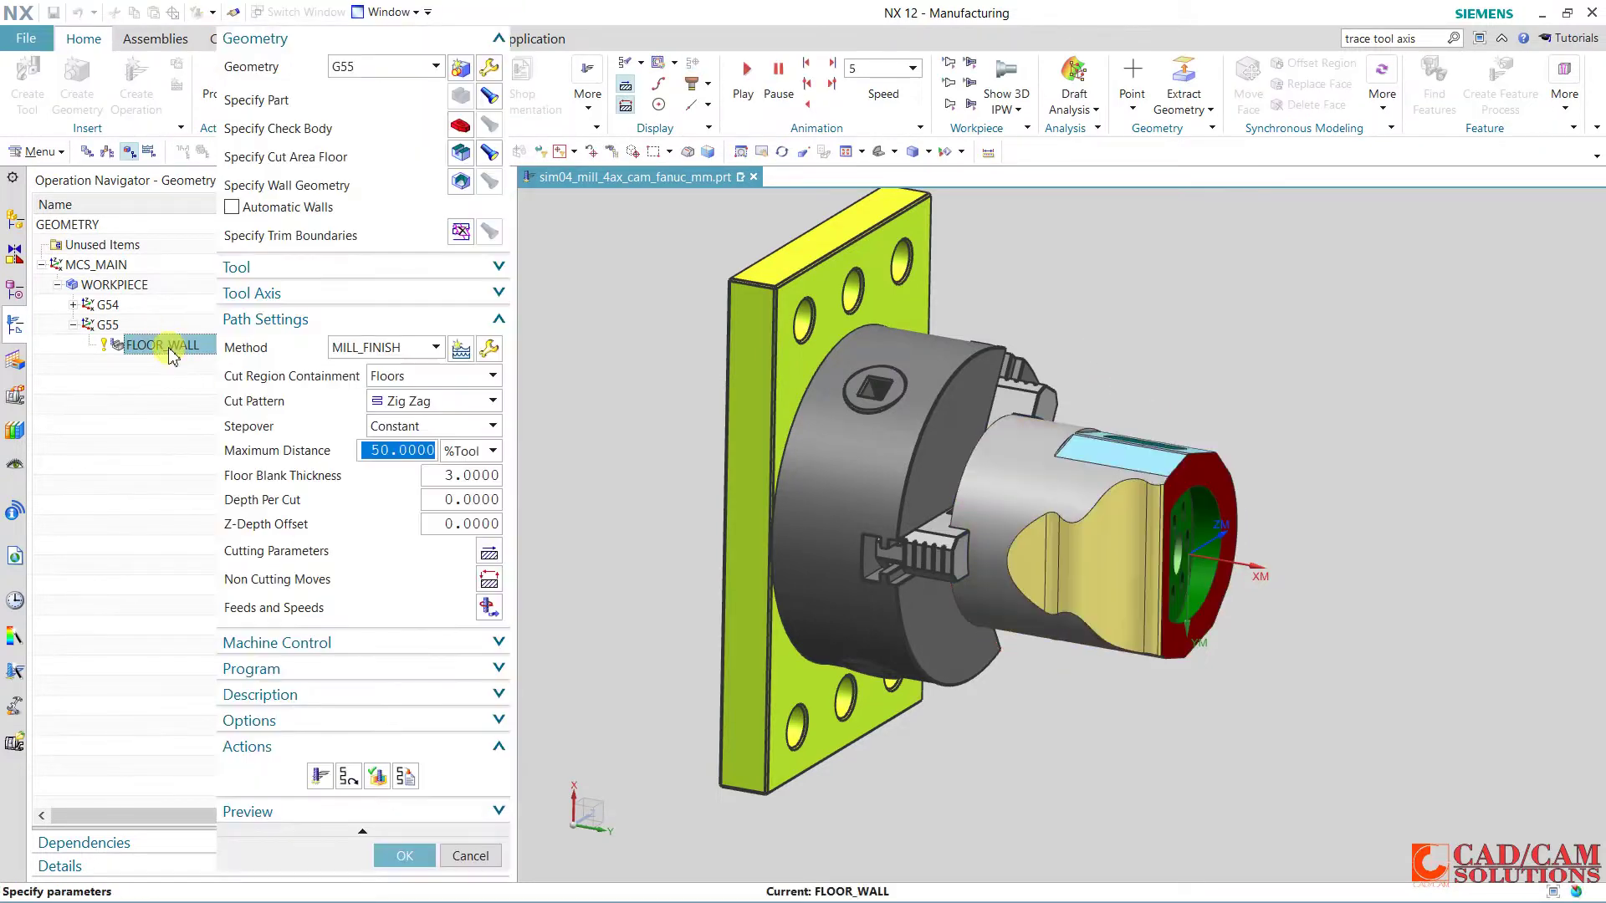
left_click(377, 268)
left_click(409, 295)
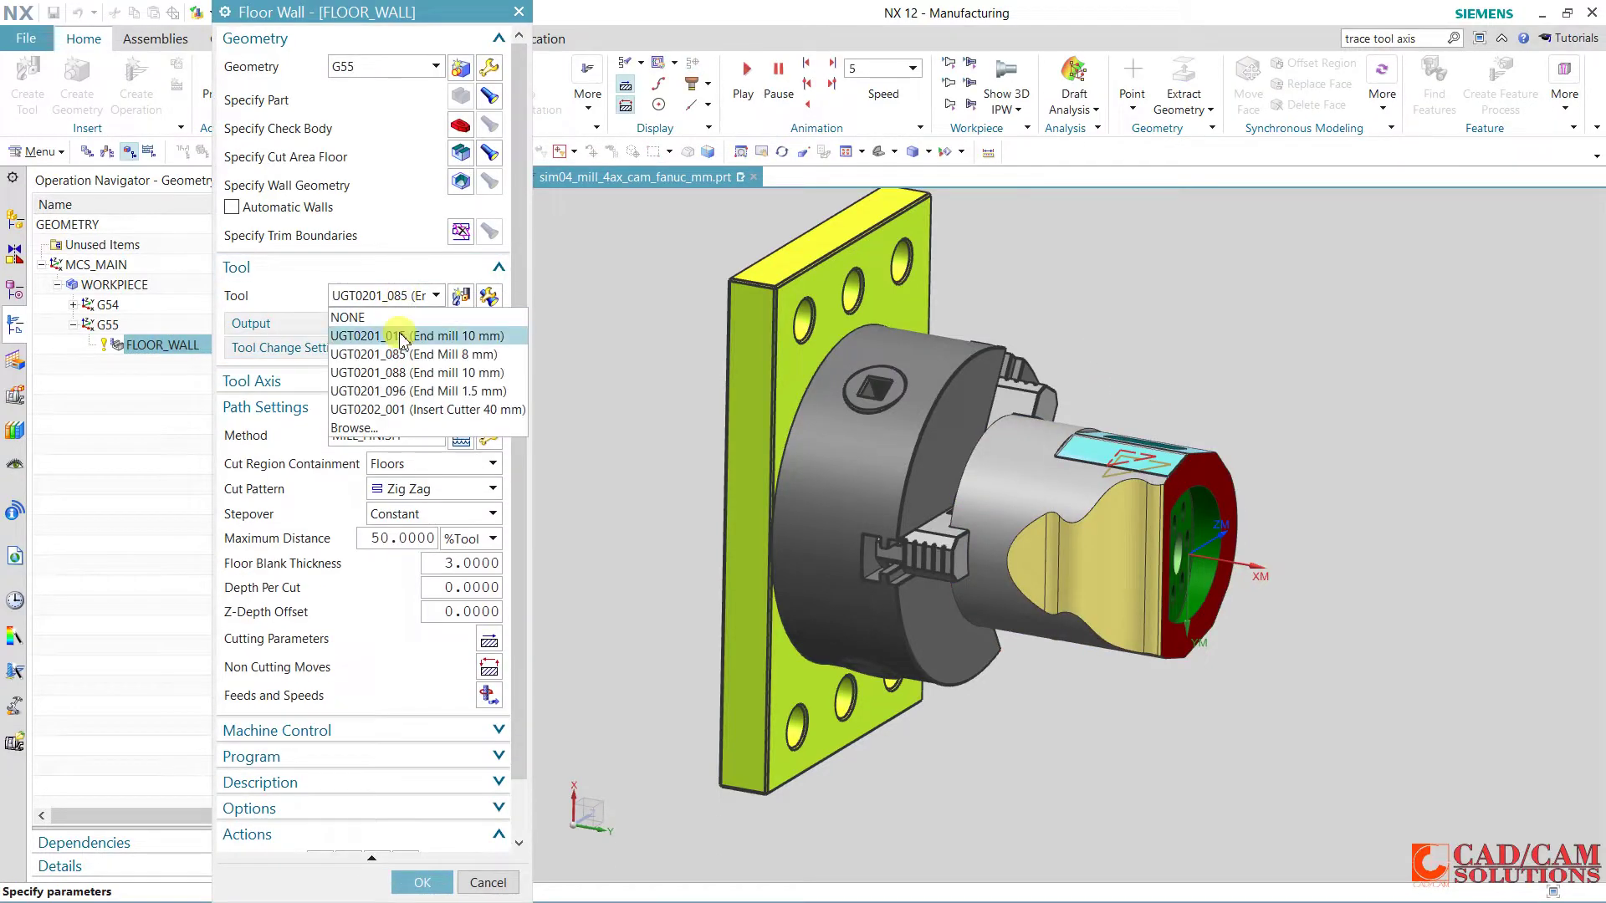
left_click(415, 409)
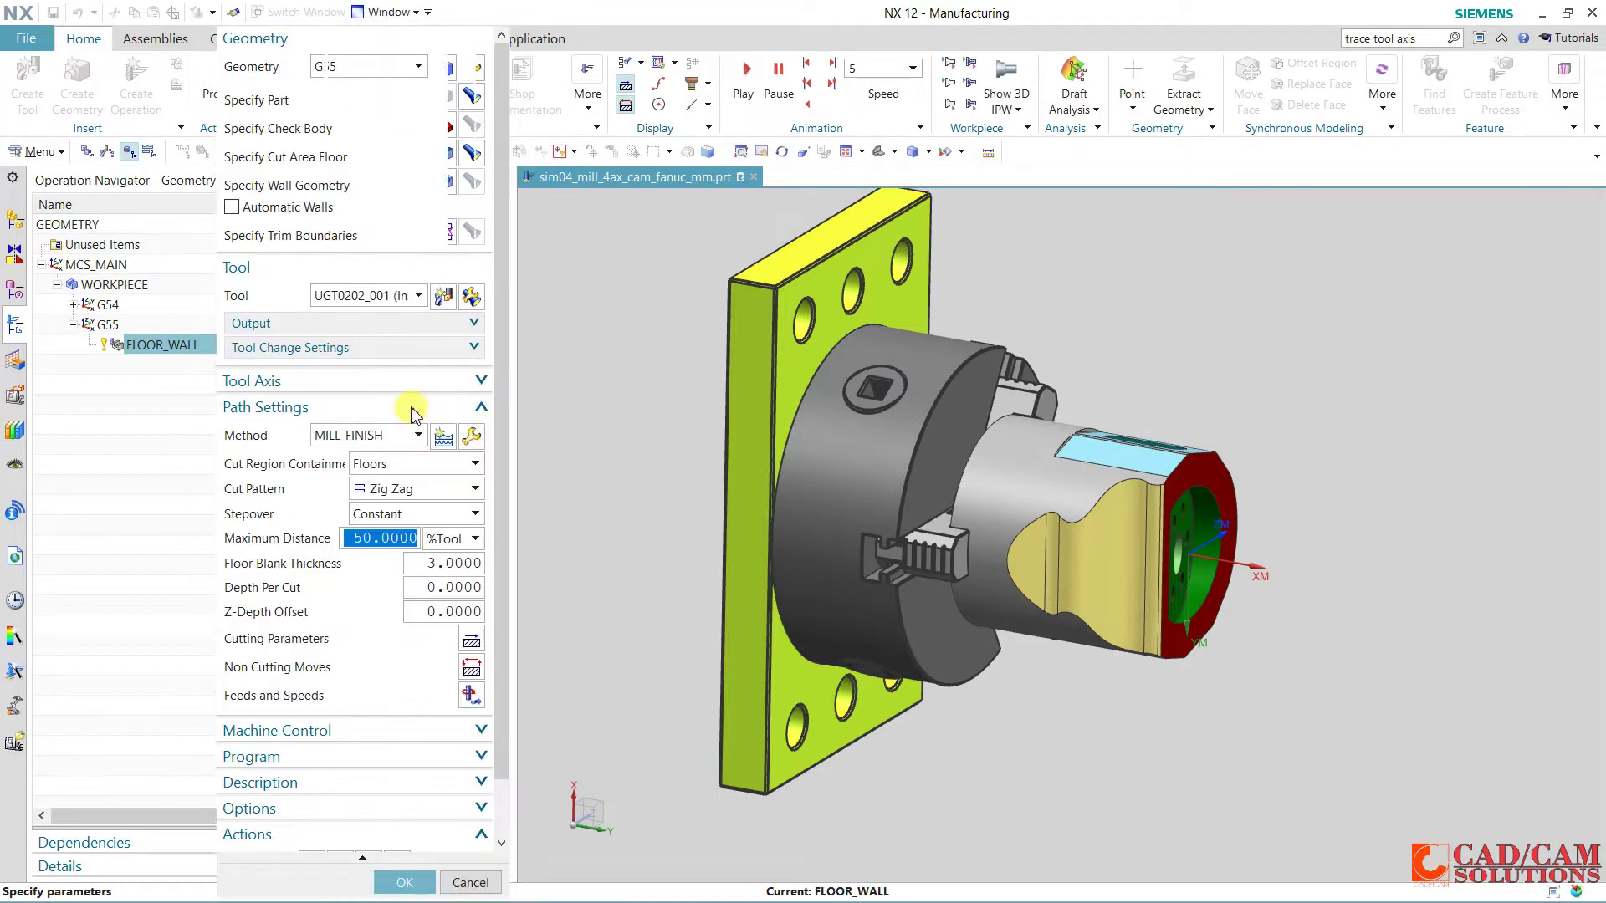
scroll(377, 518, "down", 2)
left_click(323, 799)
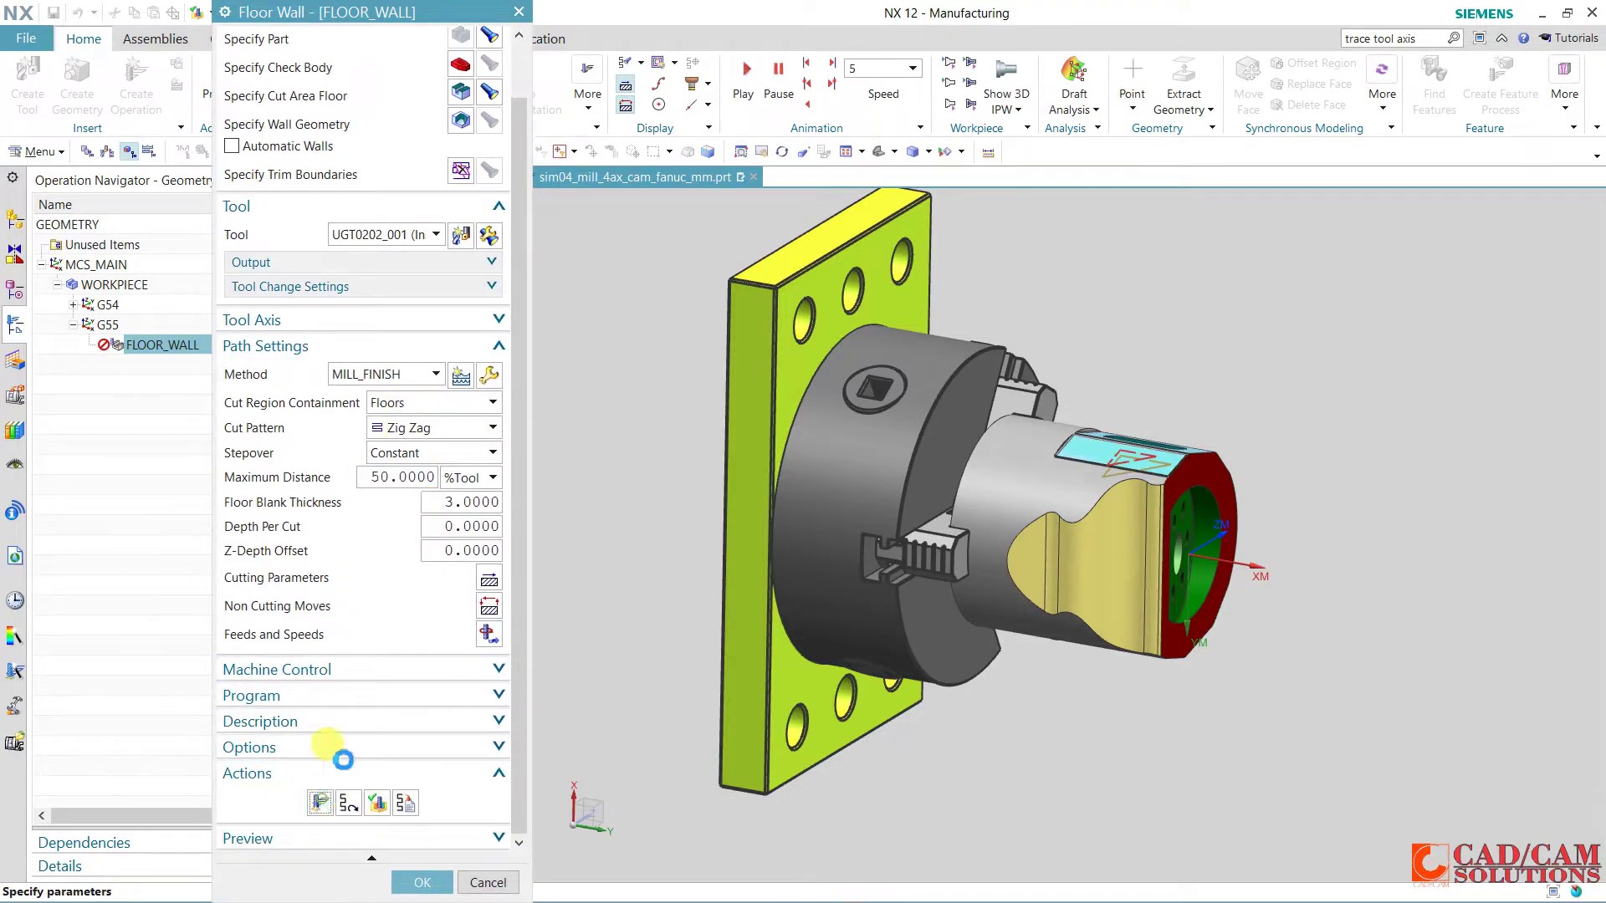
middle_click(369, 659)
Replay the regenerated FLOOR_WALL toolpath in verification and accept the operation.
double_click(1108, 444)
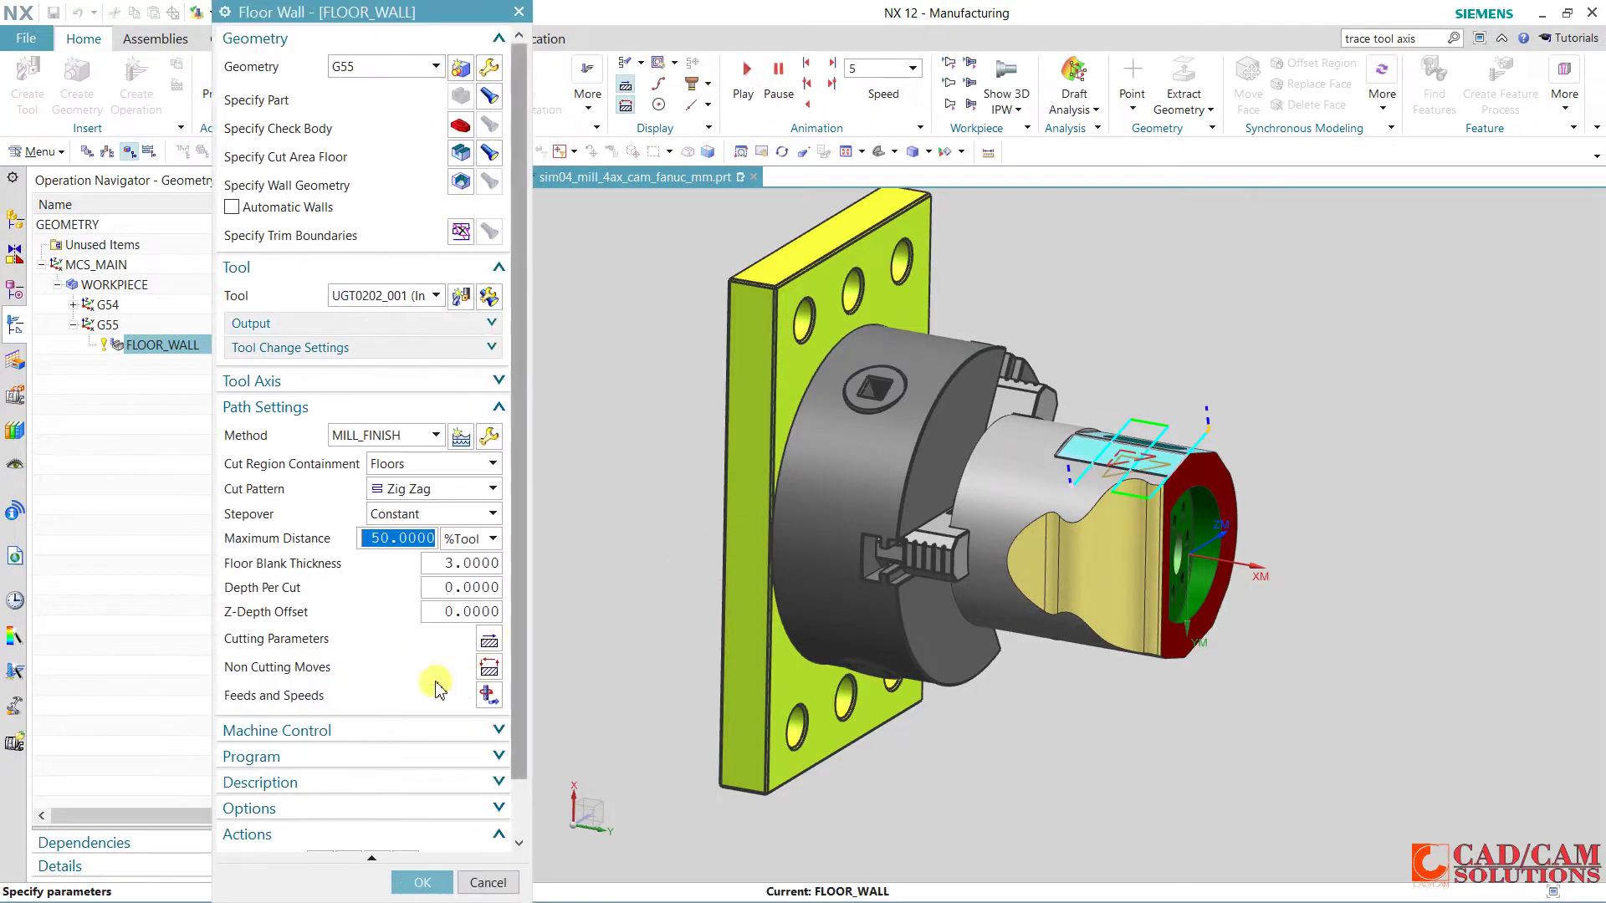
scroll(427, 707, "down", 2)
left_click(368, 801)
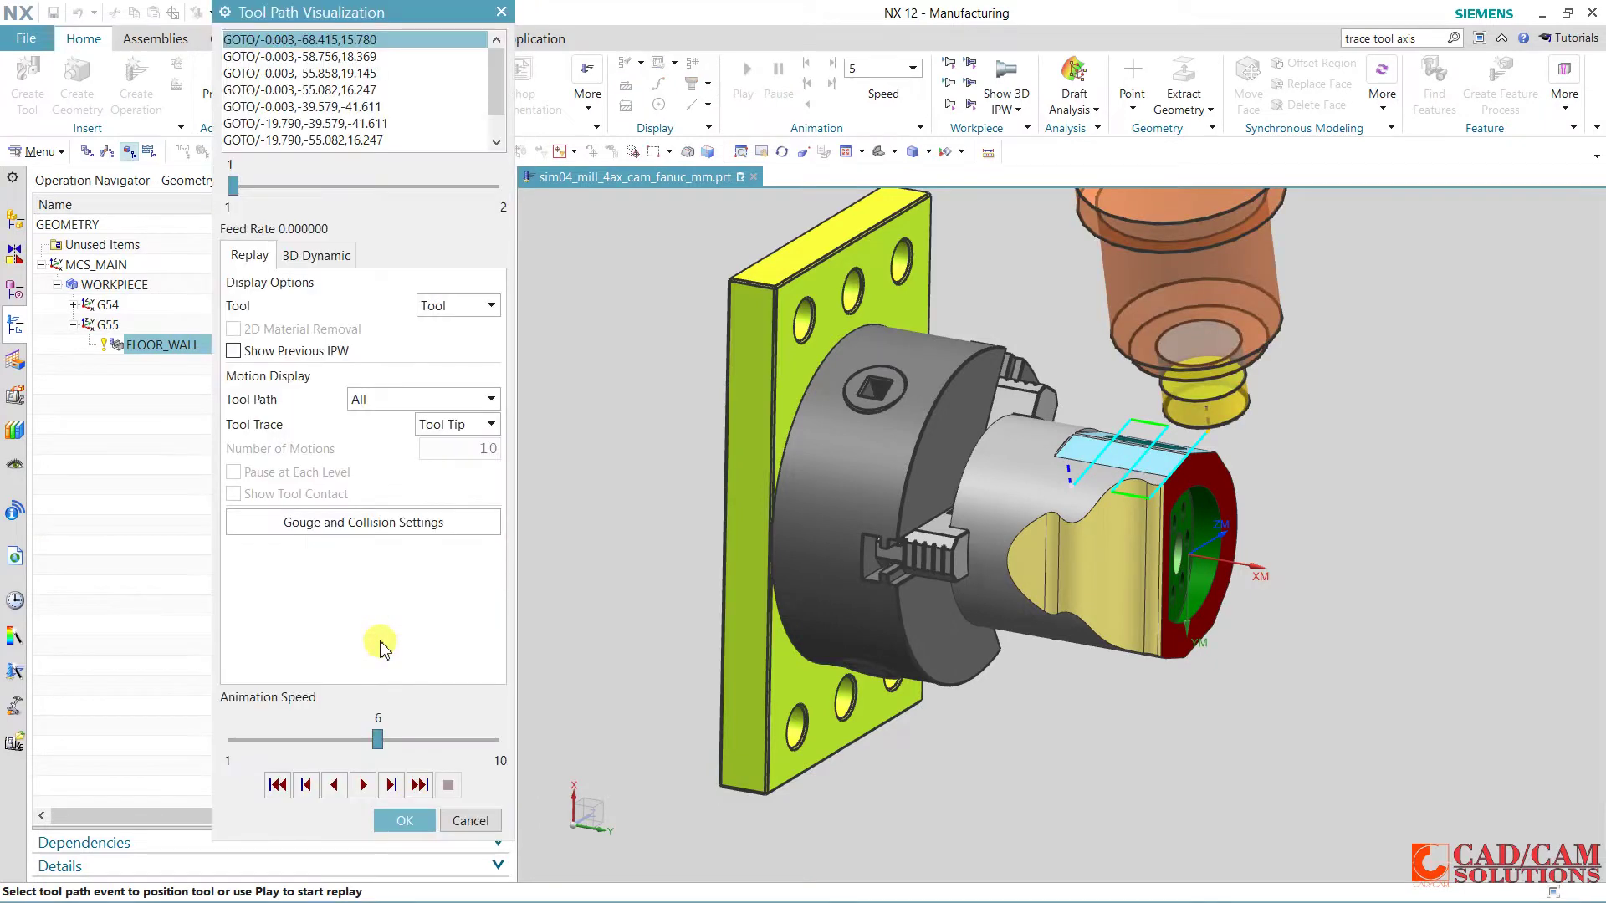
left_click(363, 786)
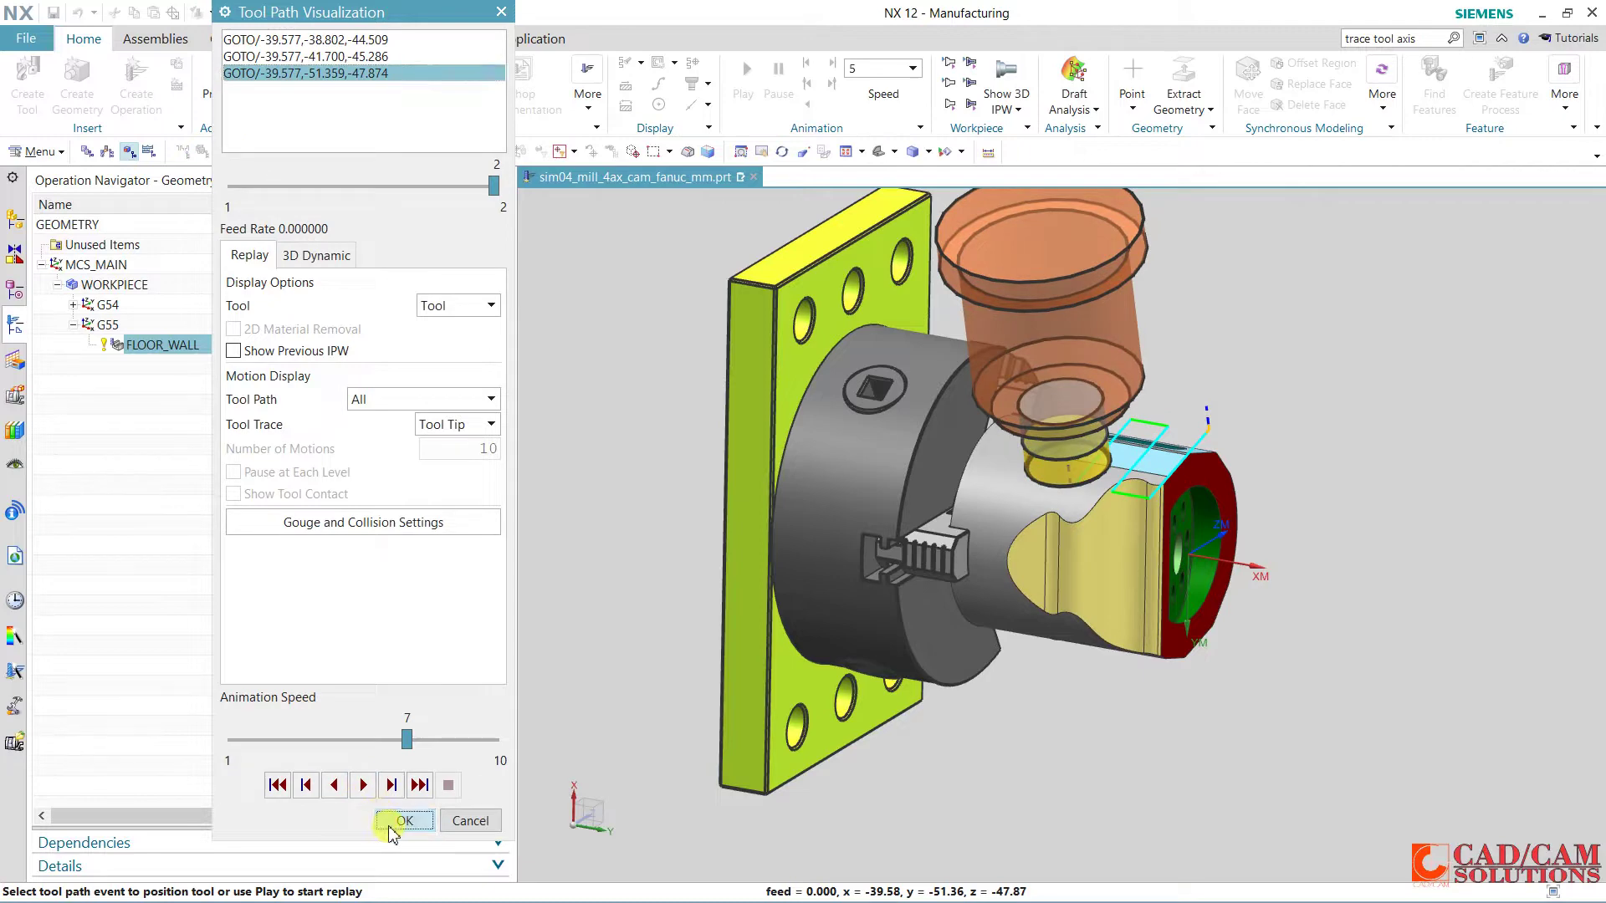
left_click(405, 821)
left_click(418, 882)
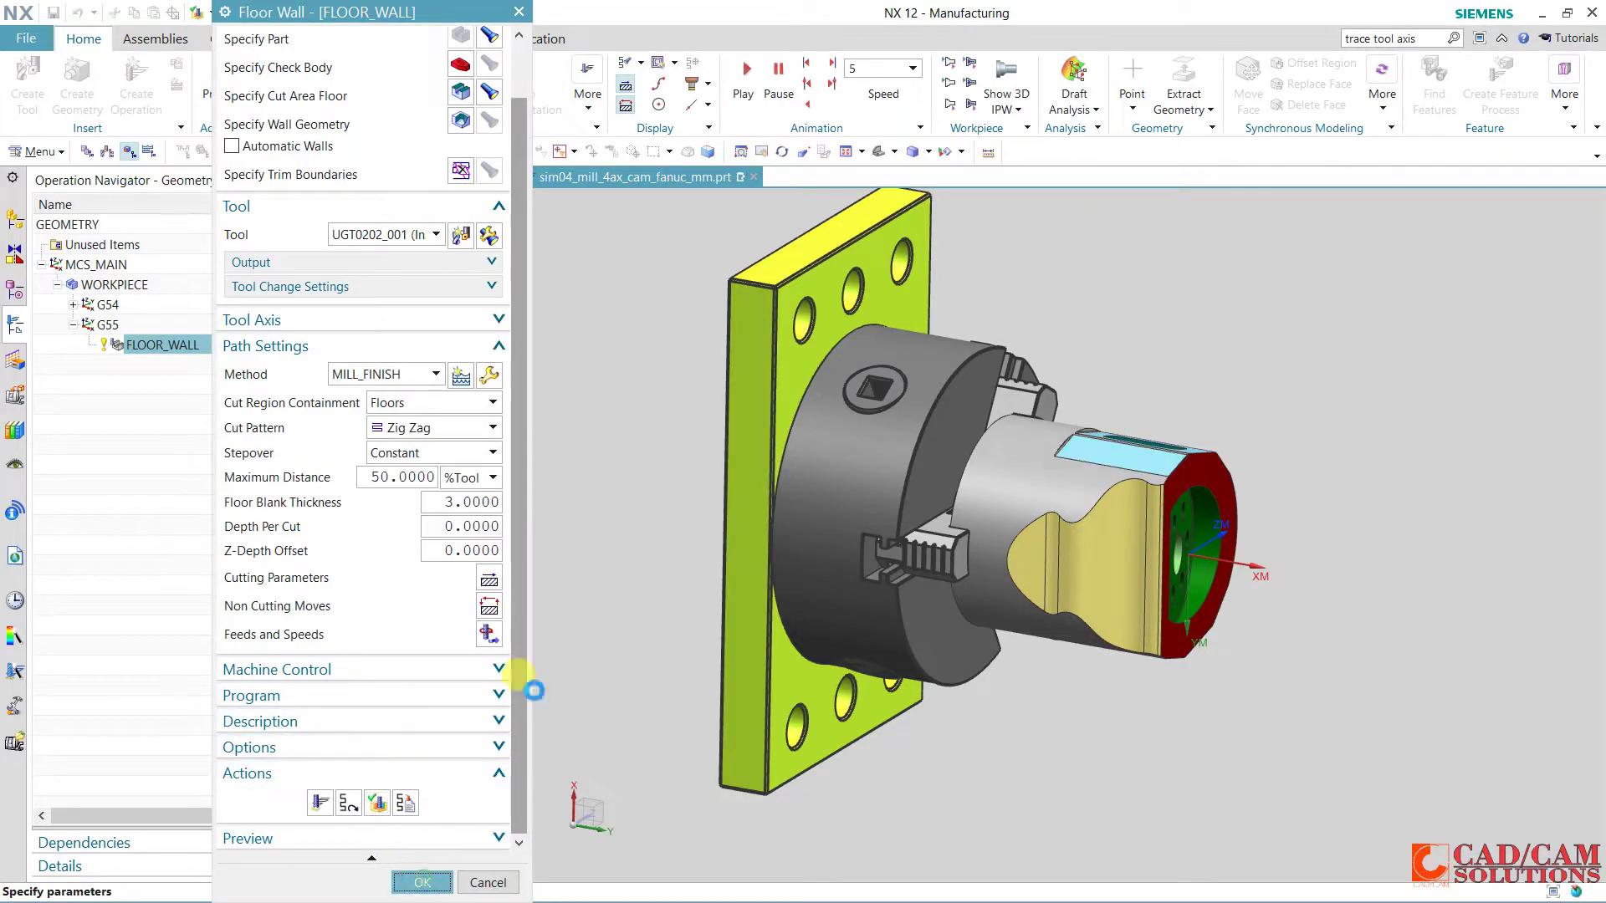
Copy FLOOR_WALL and paste it inside G55 as FLOOR_WALL_COPY.
left_click_drag(636, 373, 637, 423)
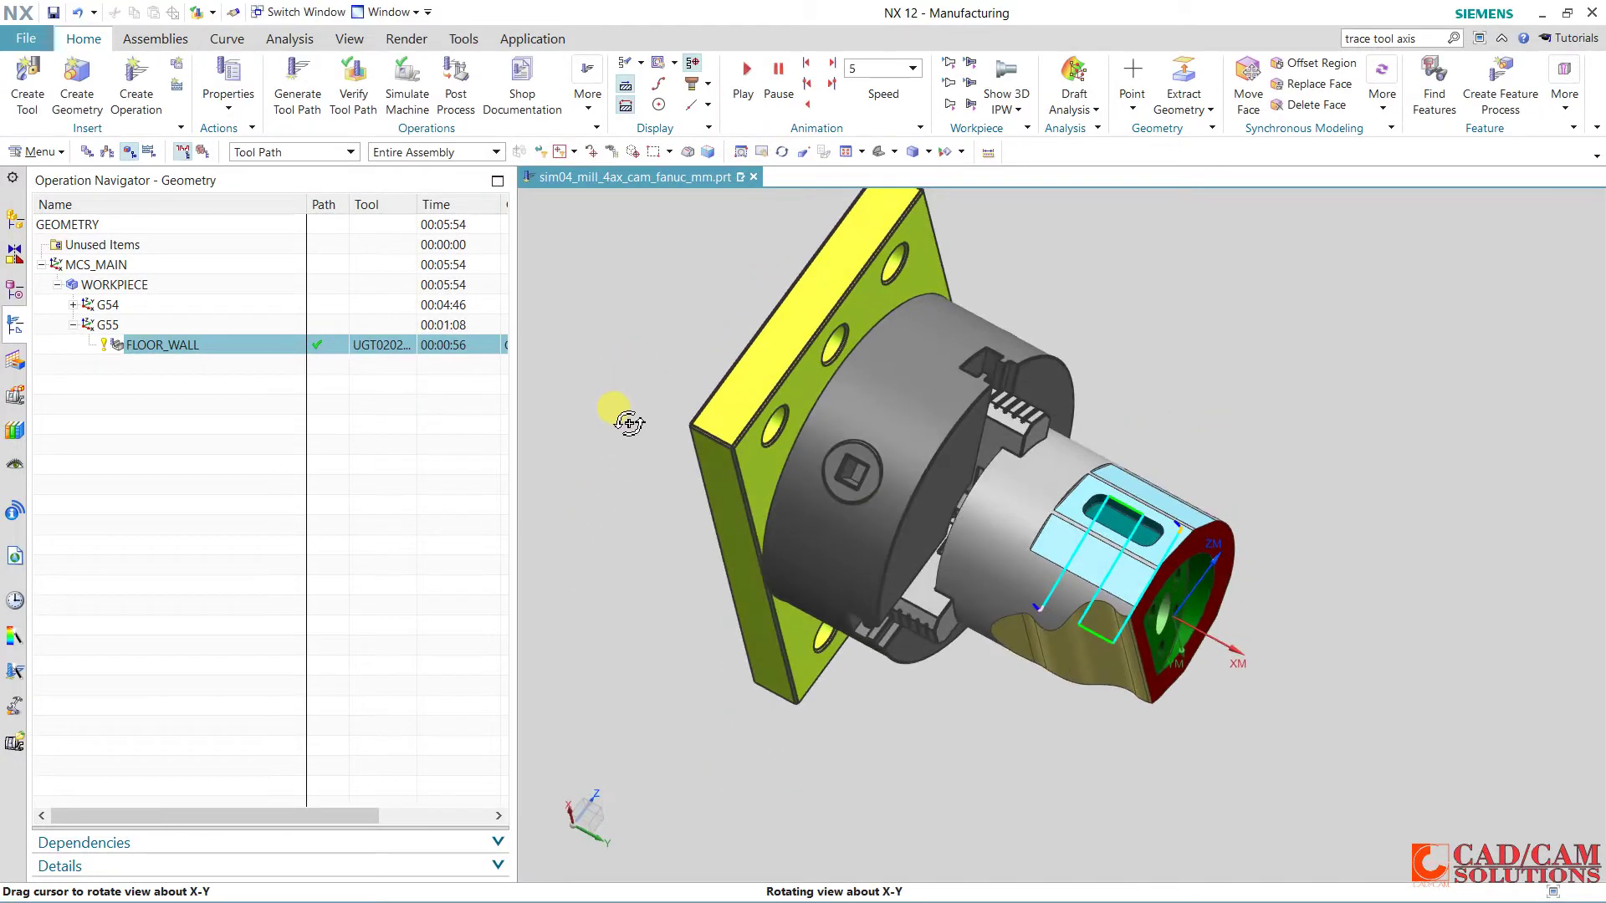
right_click(192, 347)
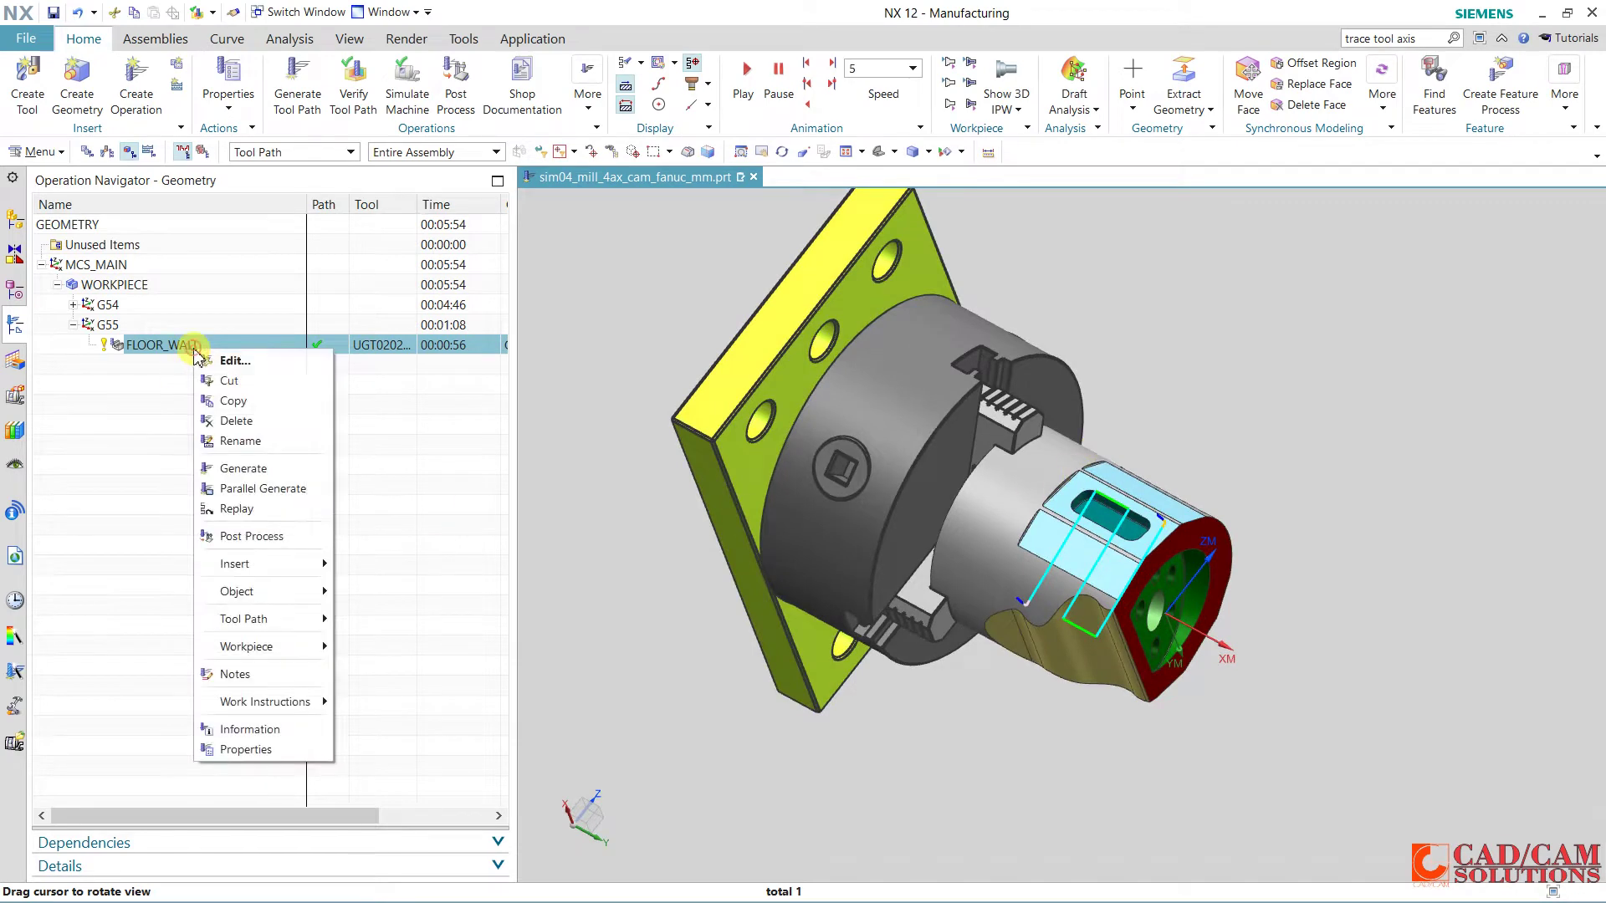
left_click(260, 408)
left_click(107, 325)
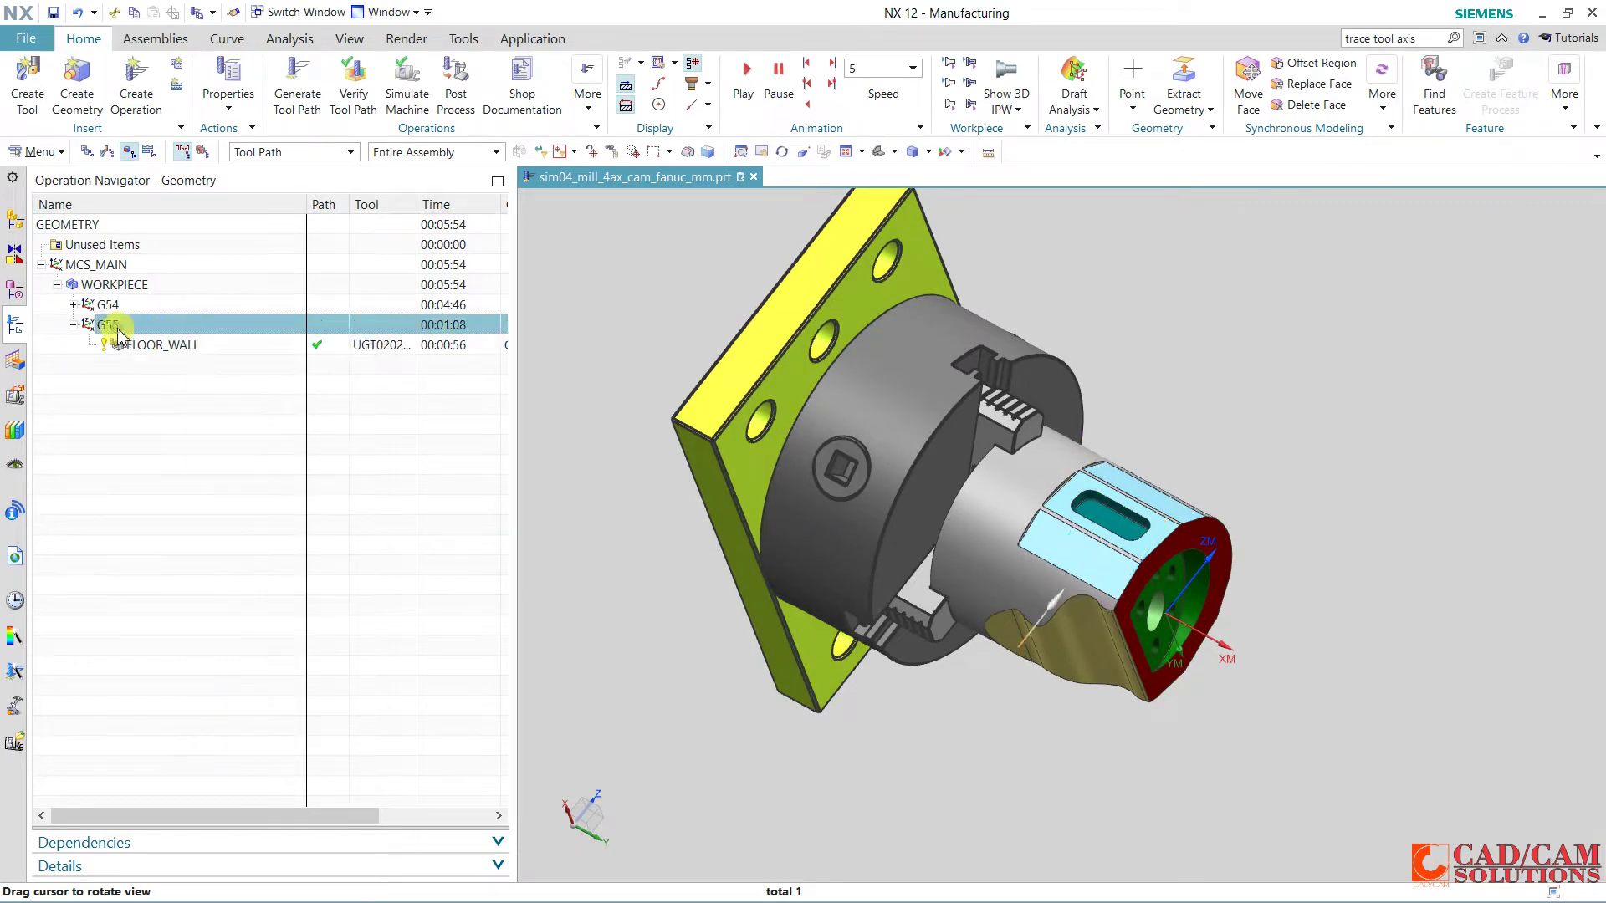
right_click(116, 328)
left_click(203, 420)
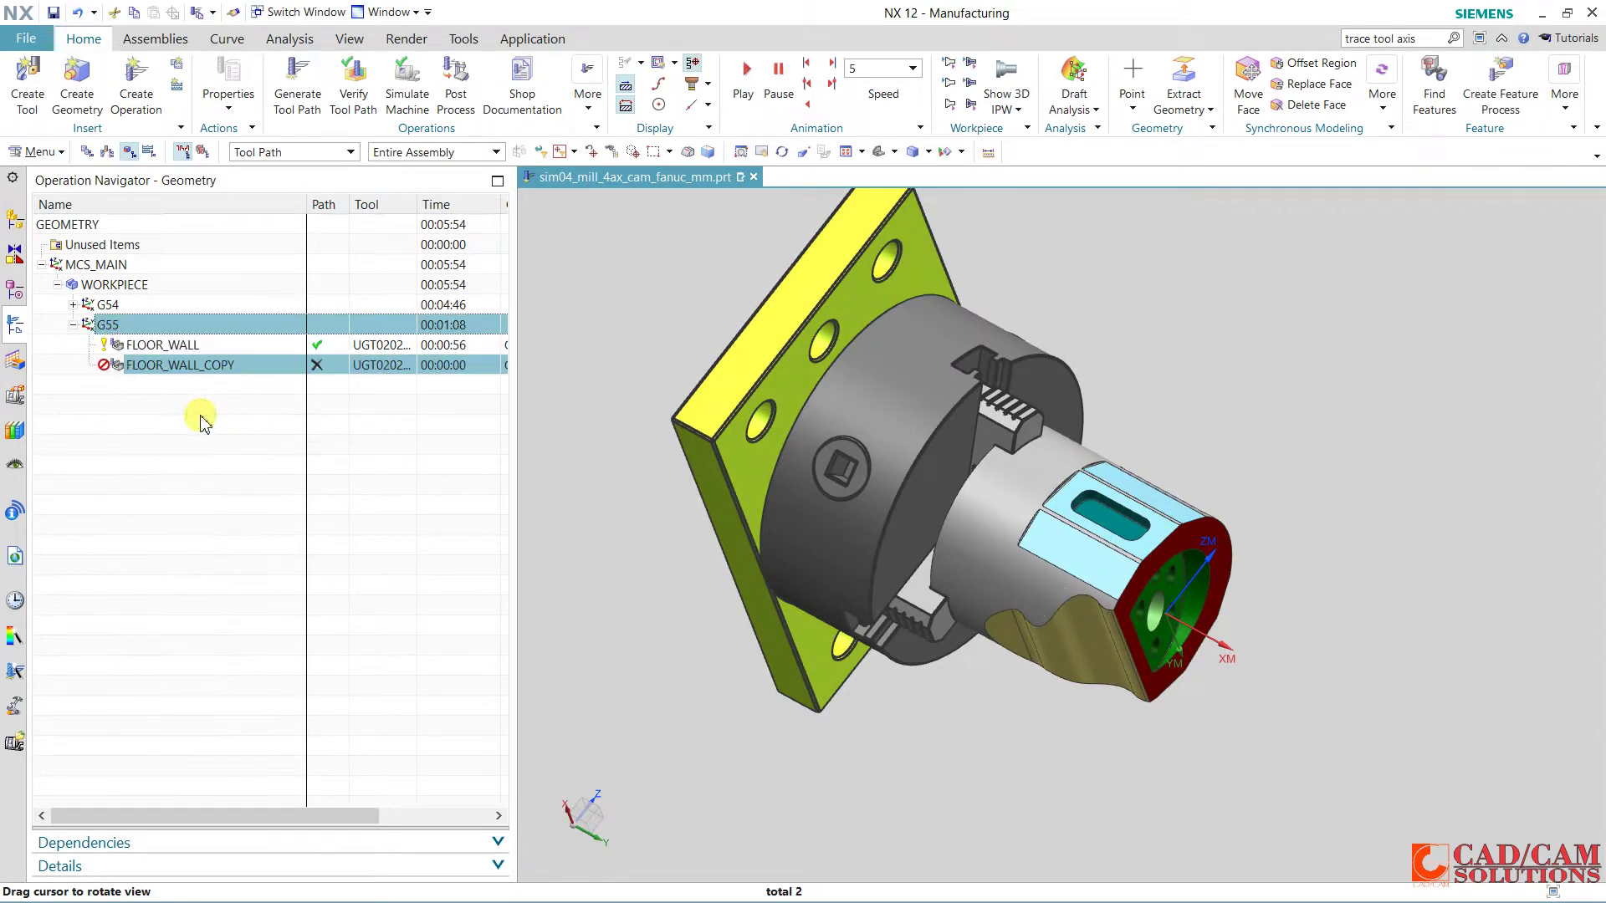
double_click(192, 365)
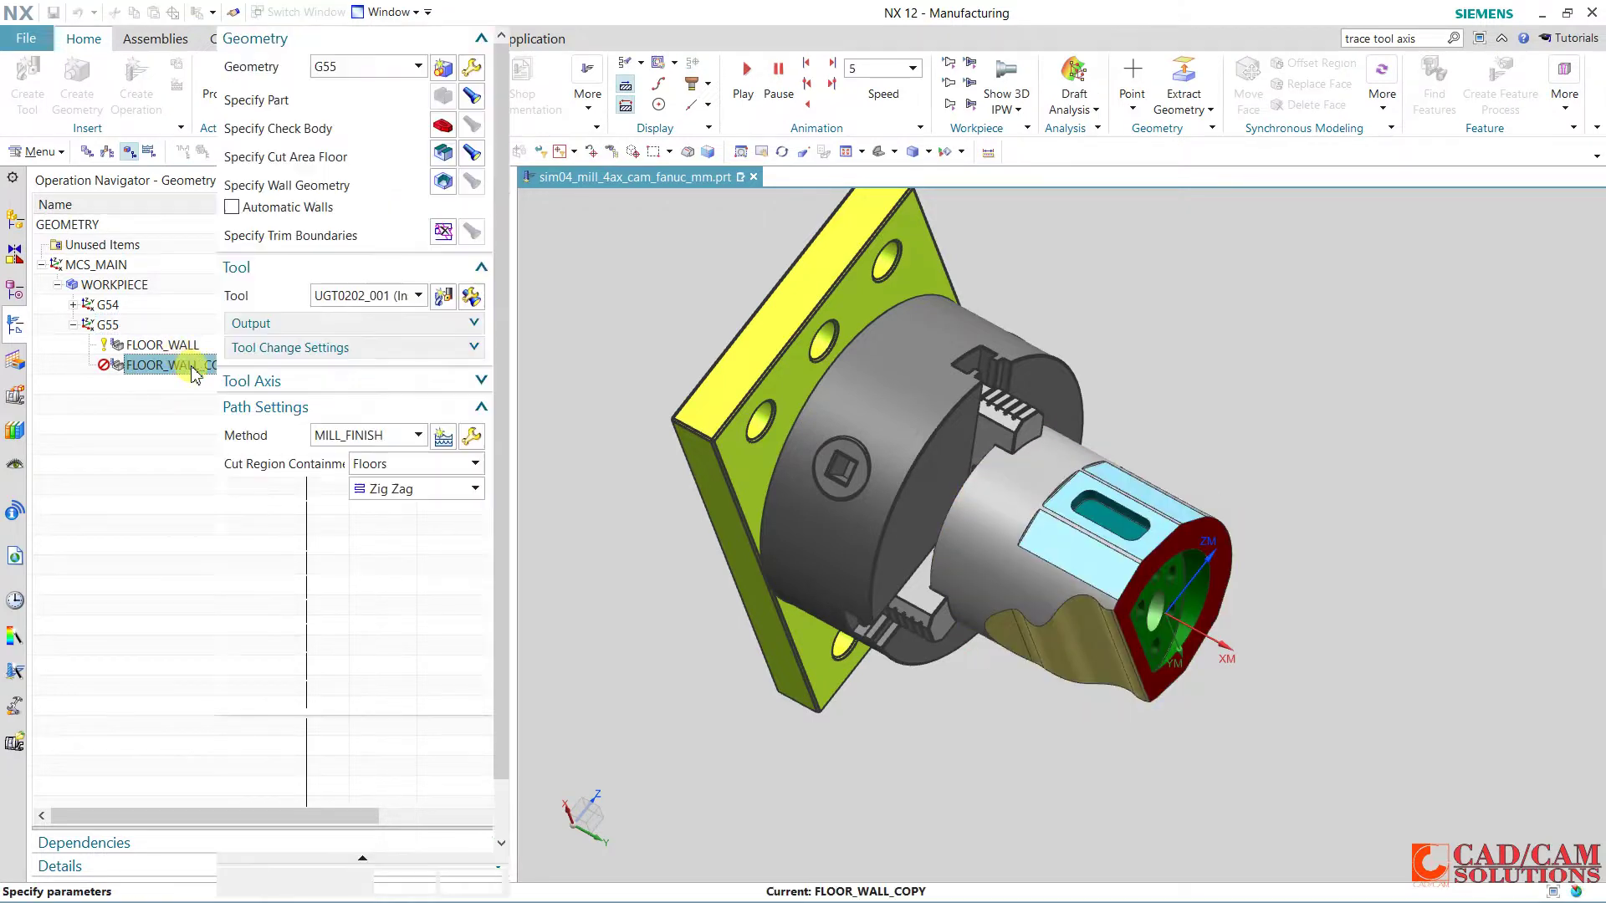
Set FLOOR_WALL_COPY's cut area floor to a top face of the part and generate its toolpath.
left_click(459, 155)
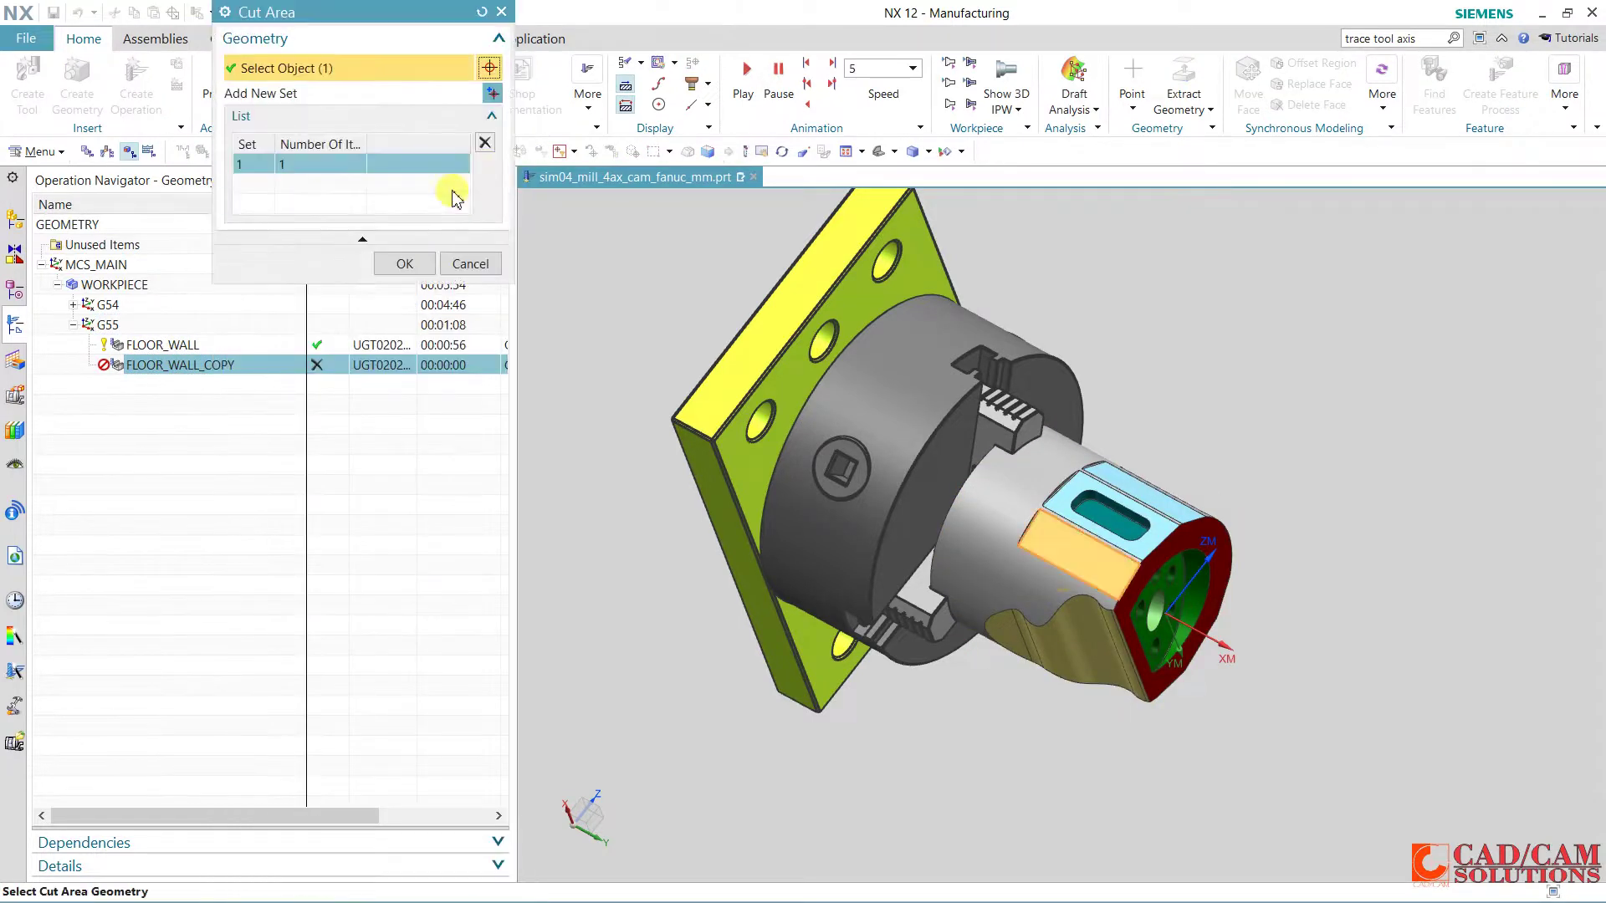
left_click(1078, 466)
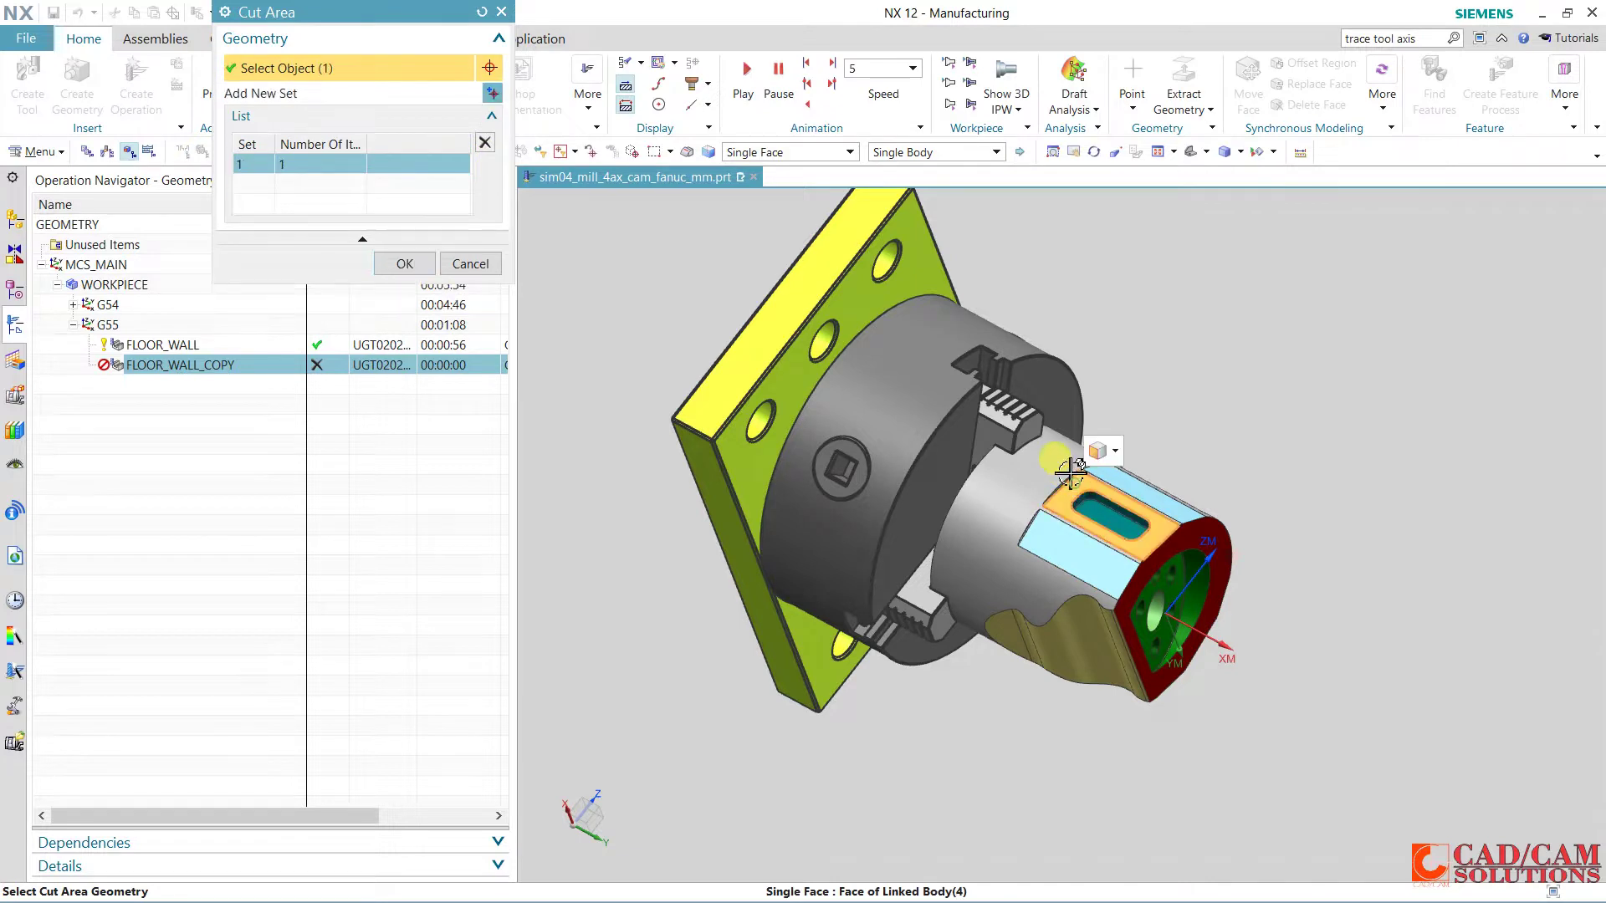
left_click(393, 266)
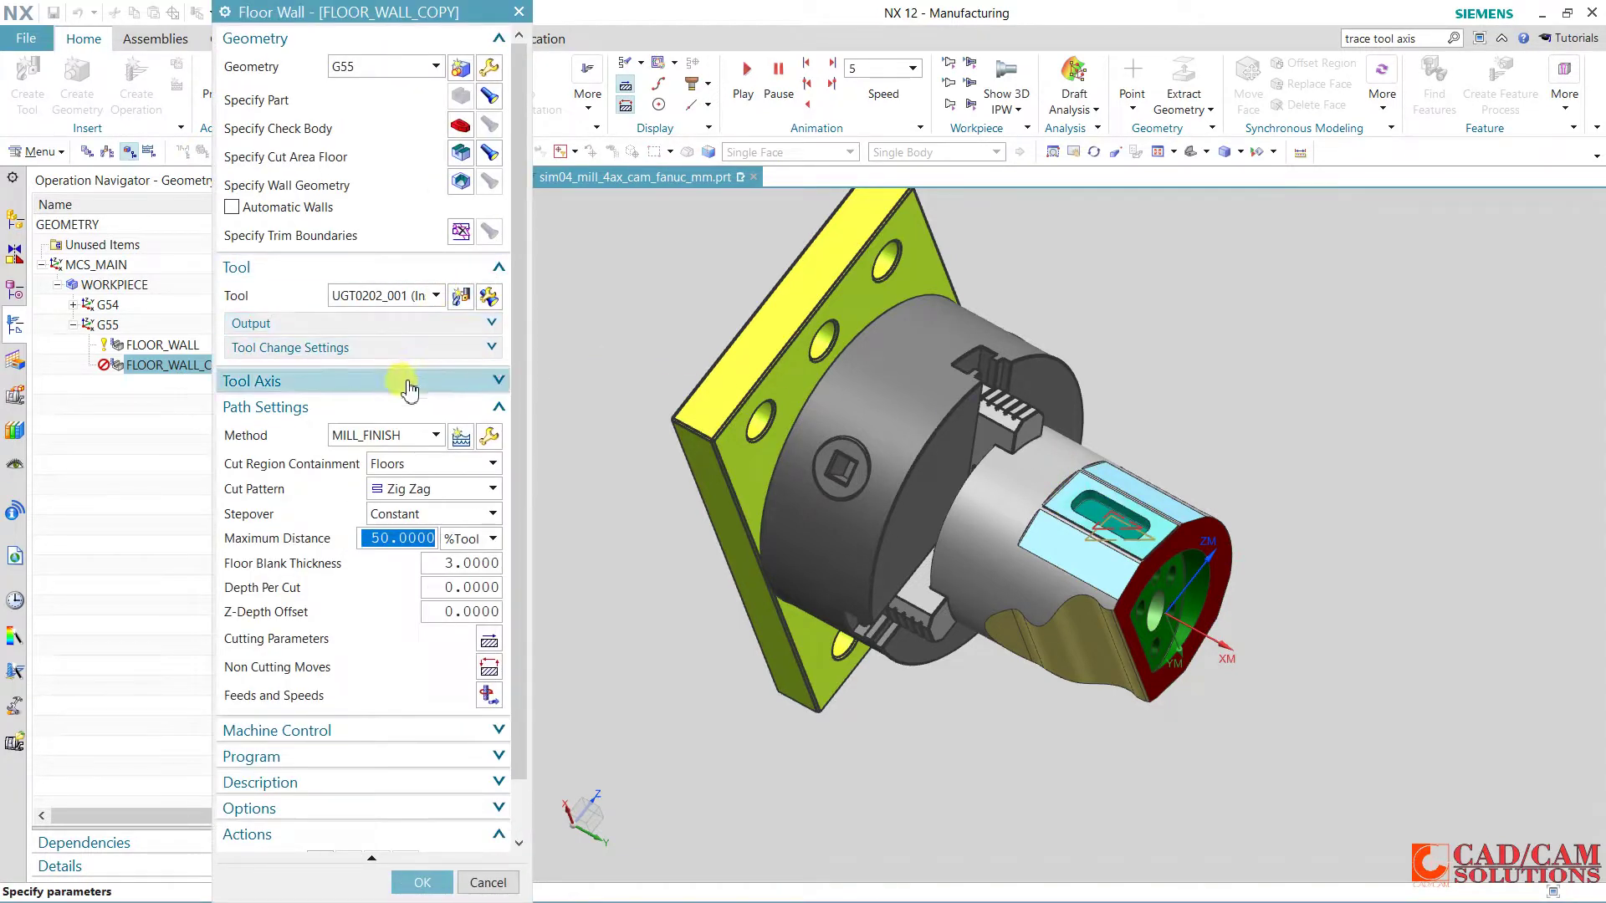
left_click(413, 381)
left_click(416, 380)
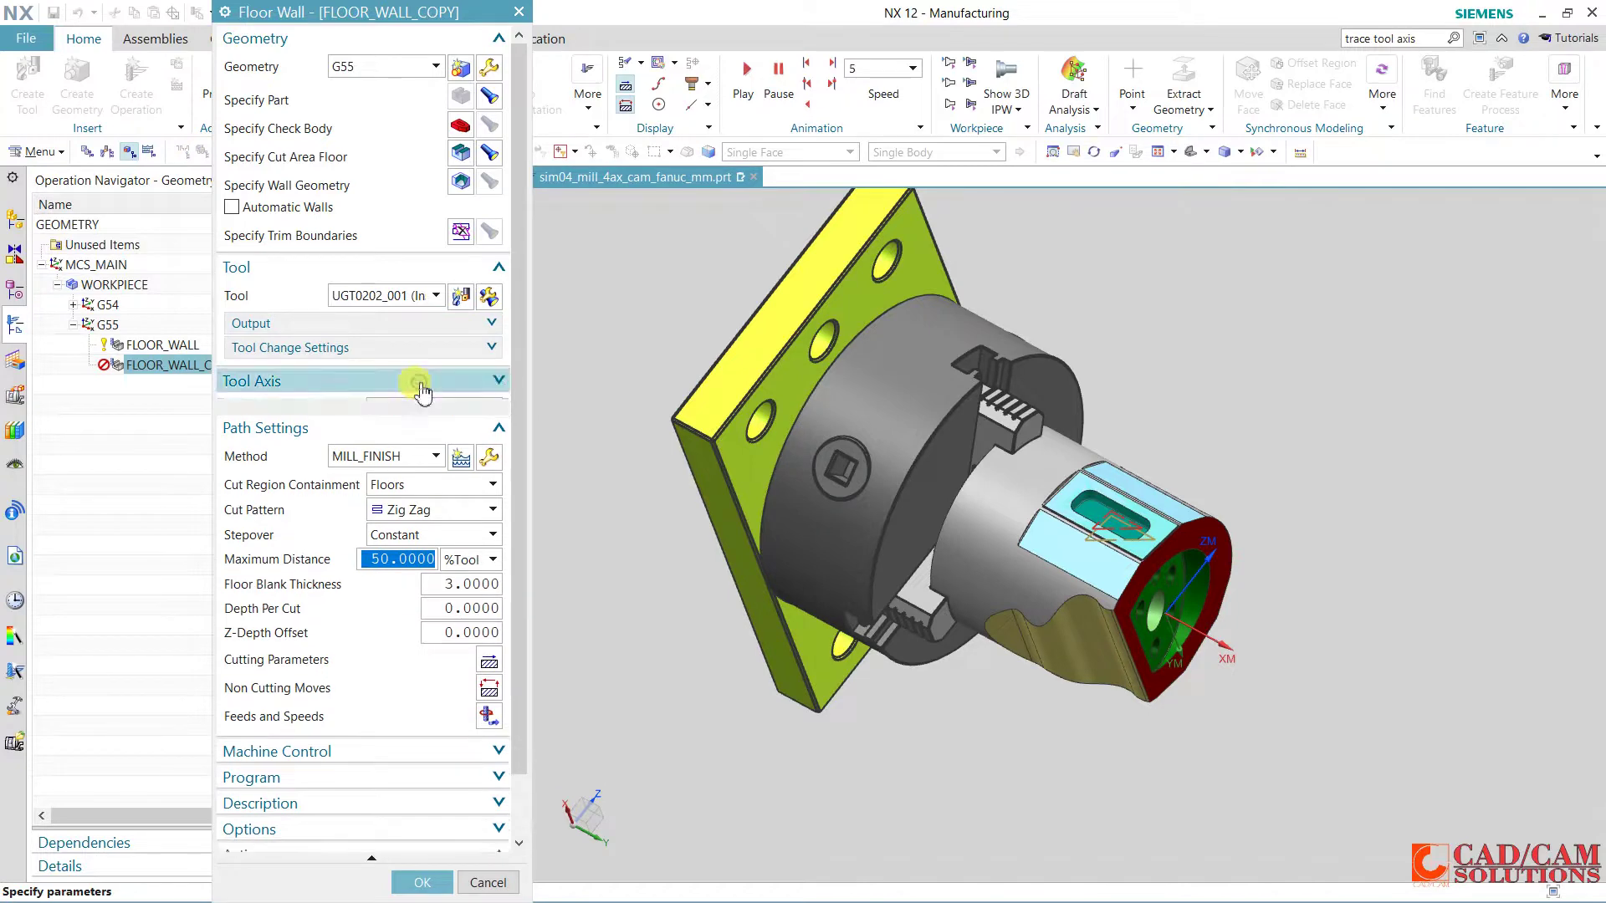
scroll(368, 676, "down", 3)
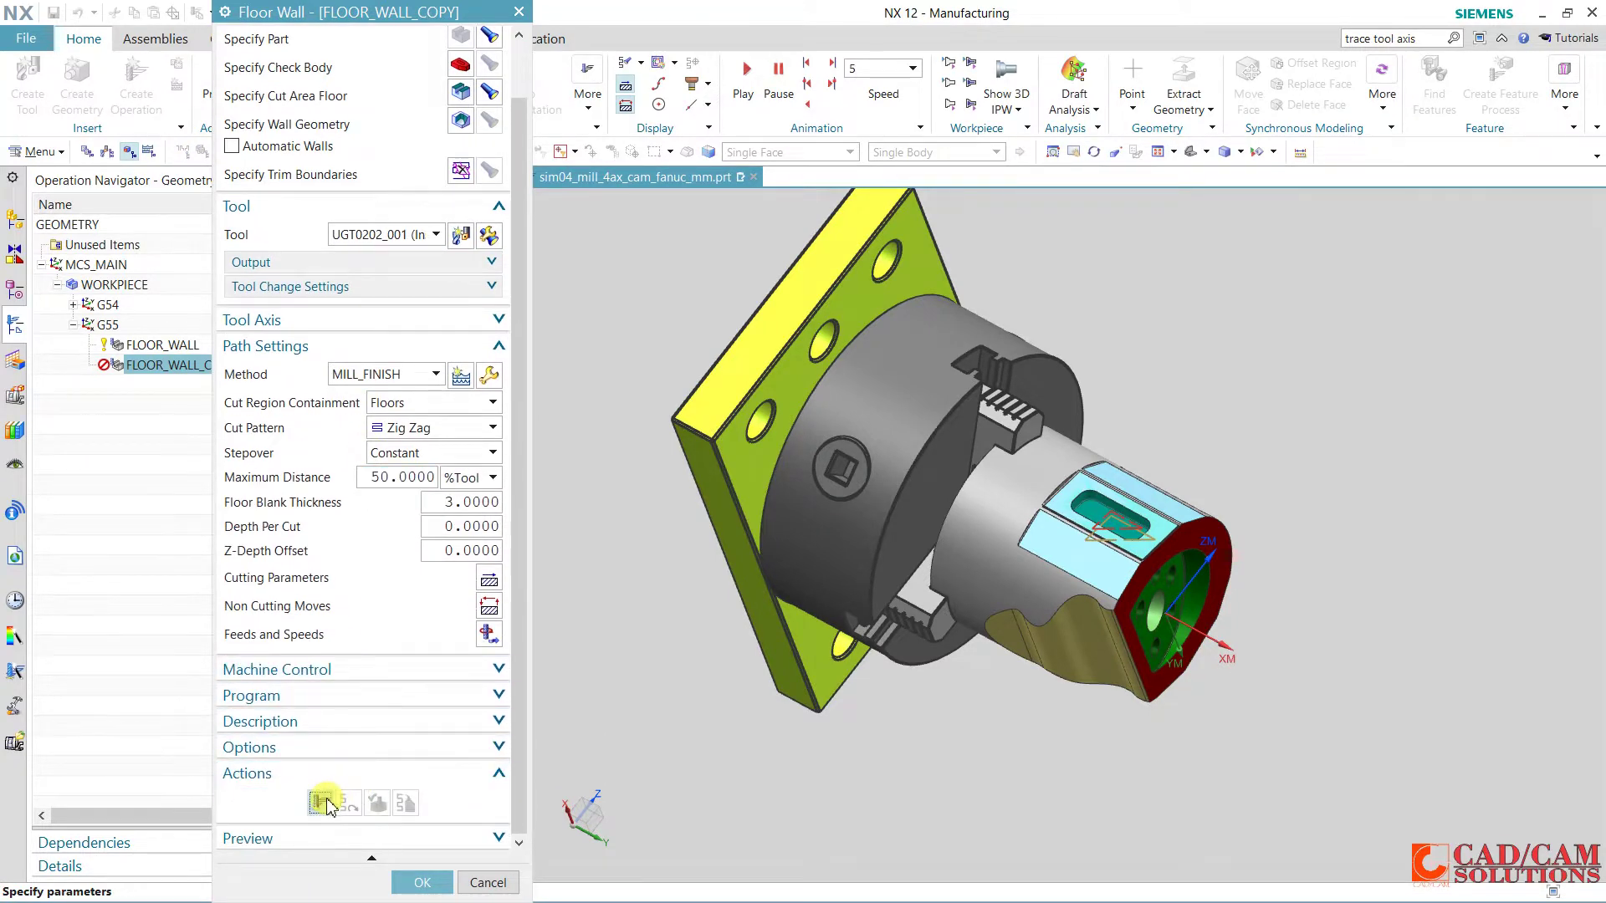
left_click(320, 803)
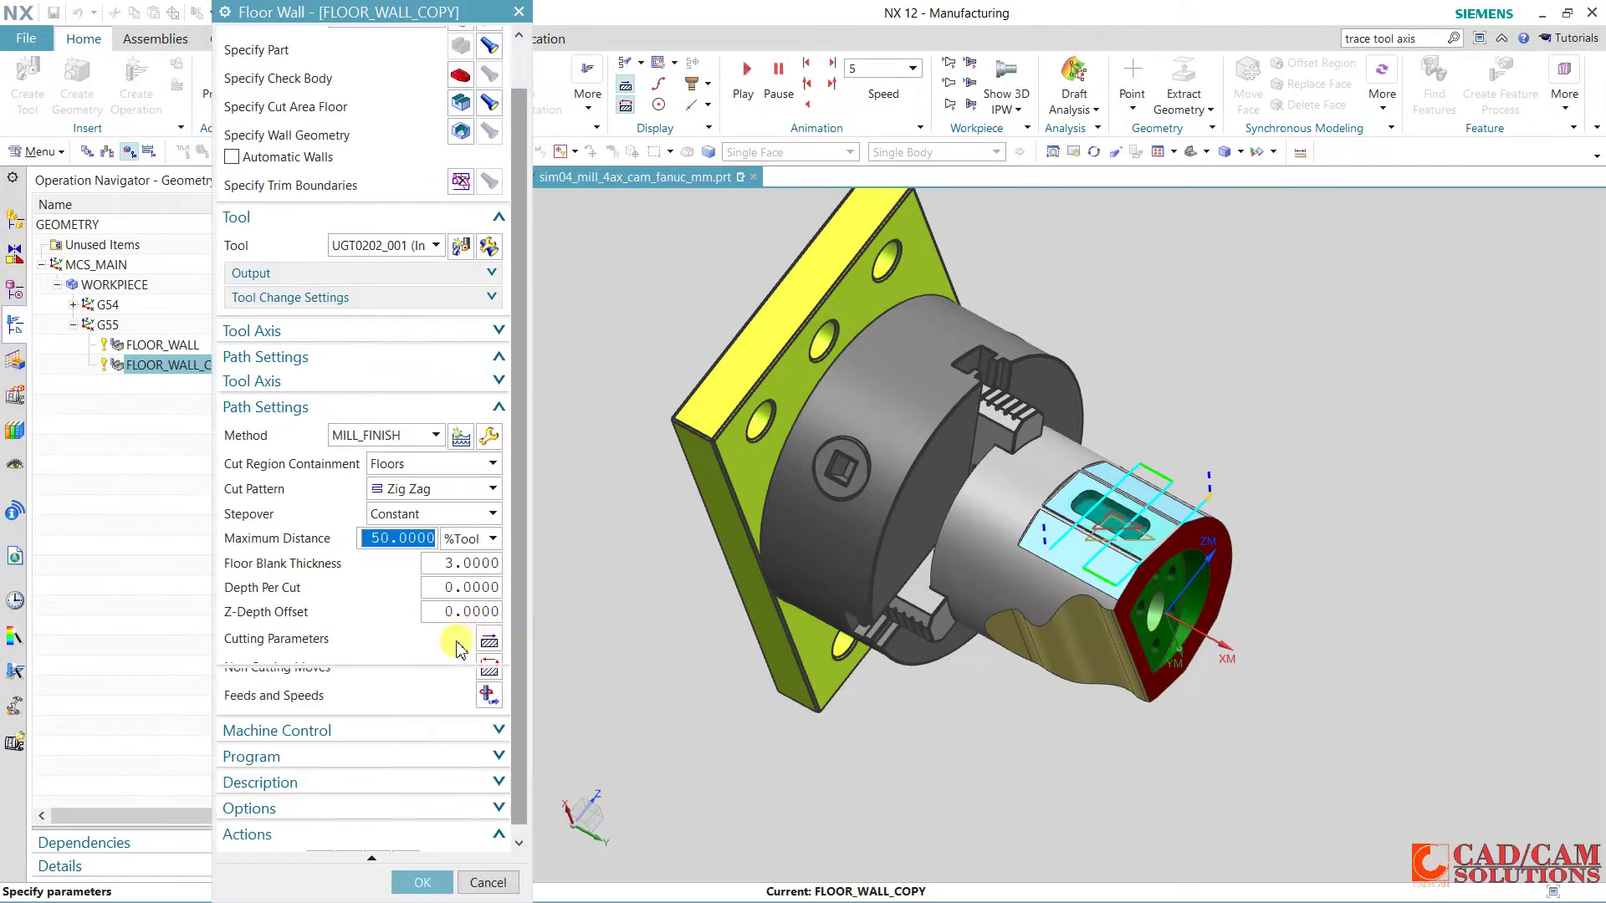
left_click(415, 880)
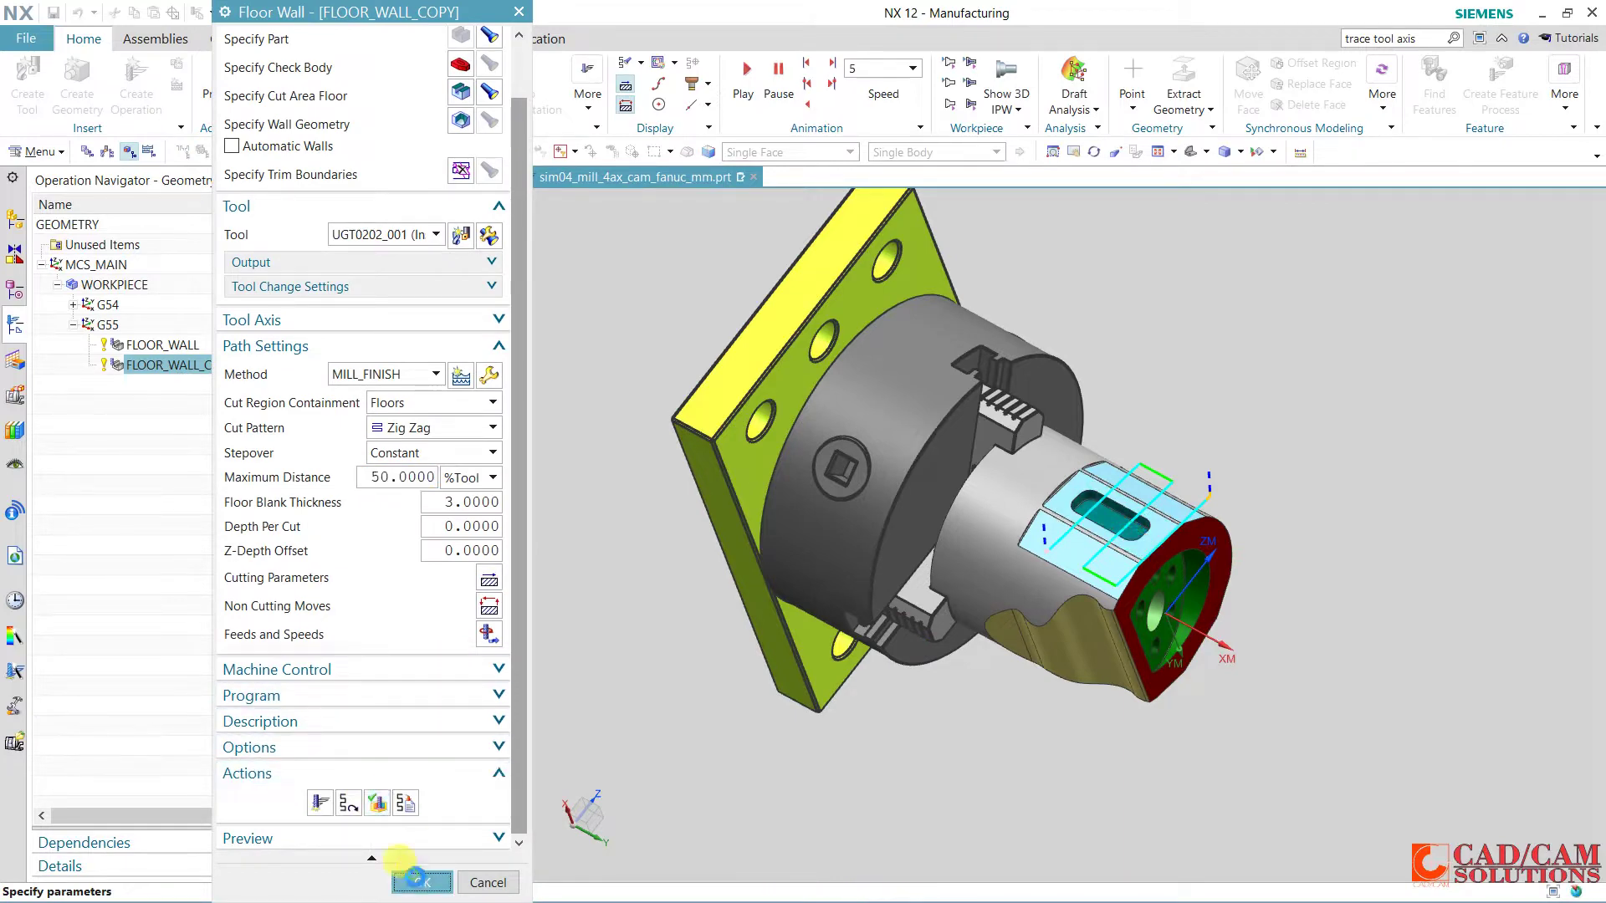
right_click(230, 369)
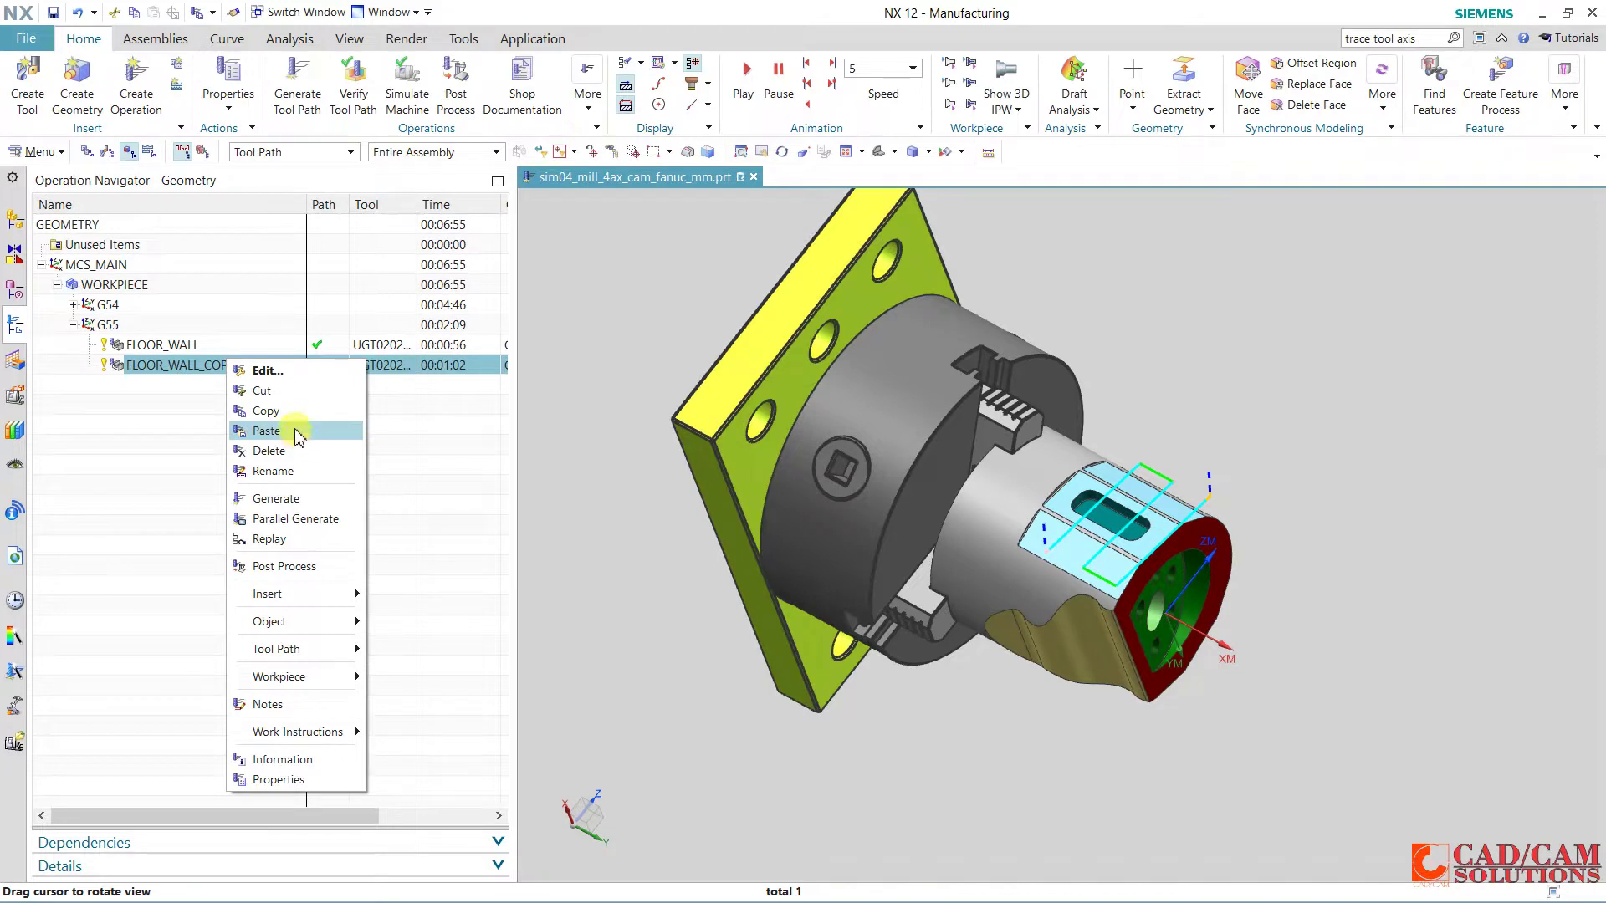
Paste another FLOOR_WALL copy inside G55 as FLOOR_WALL_COPY_1.
left_click(117, 325)
right_click(128, 328)
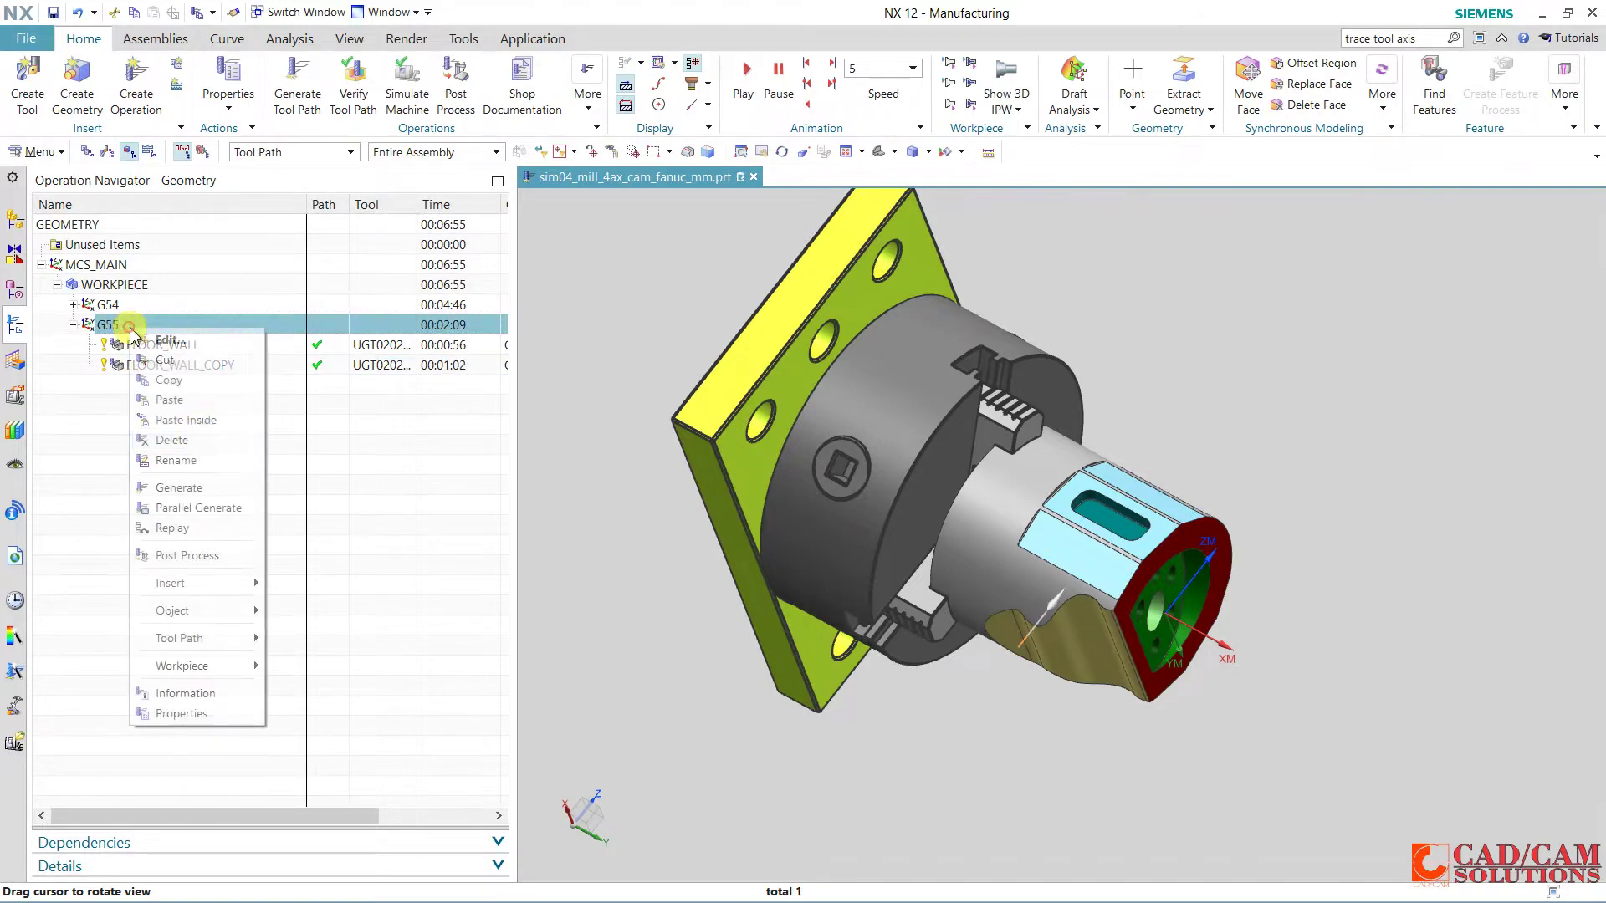
left_click(211, 428)
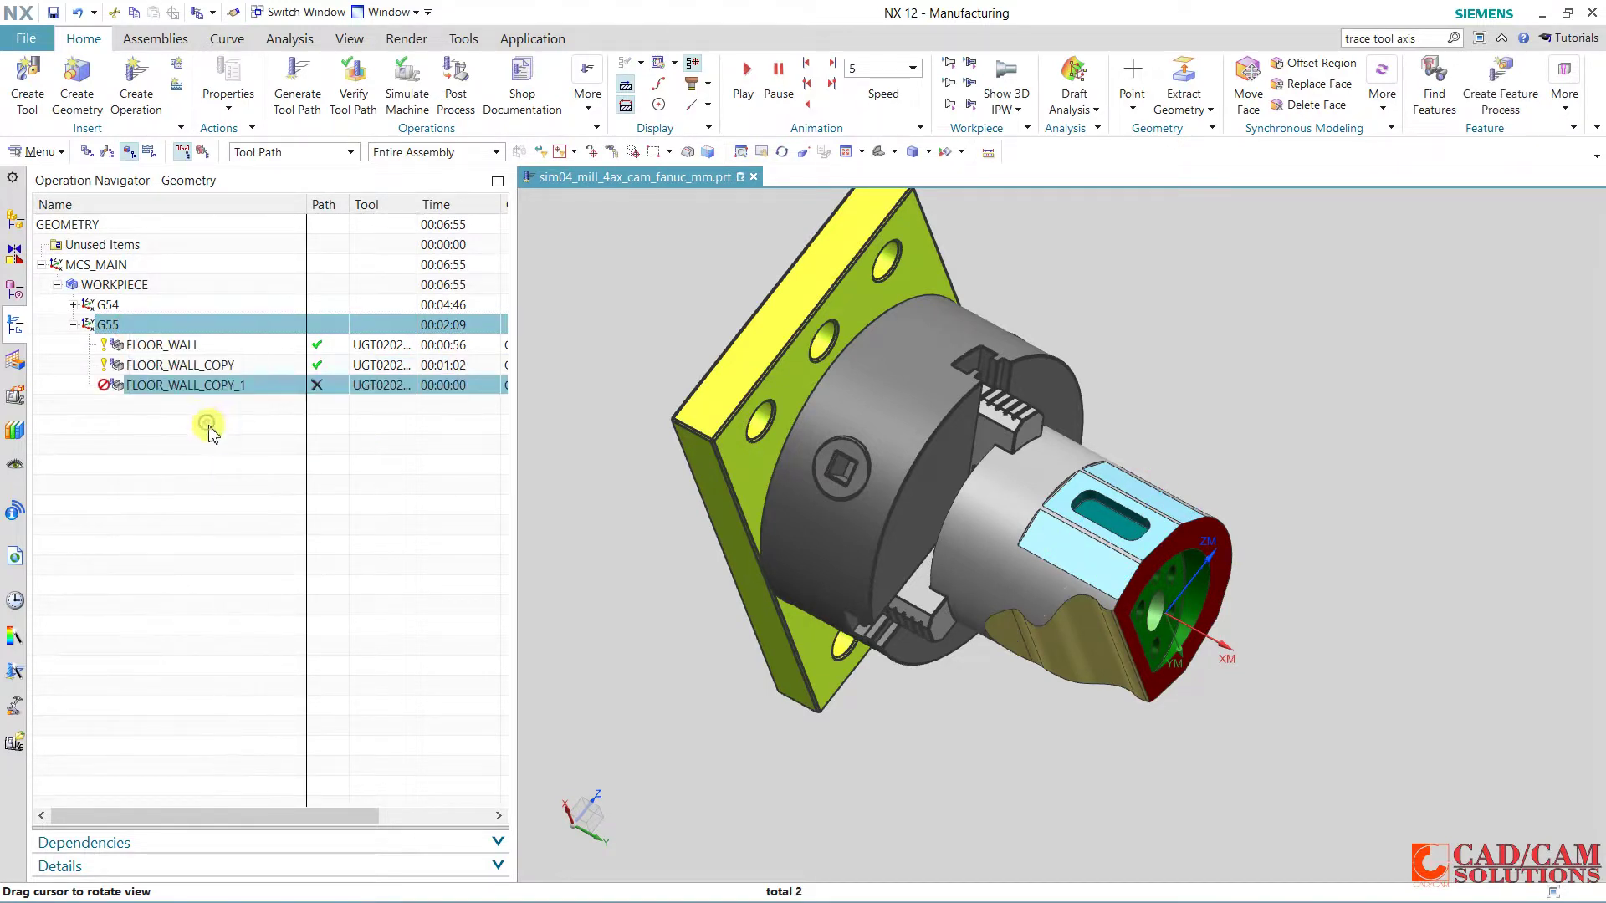
double_click(335, 386)
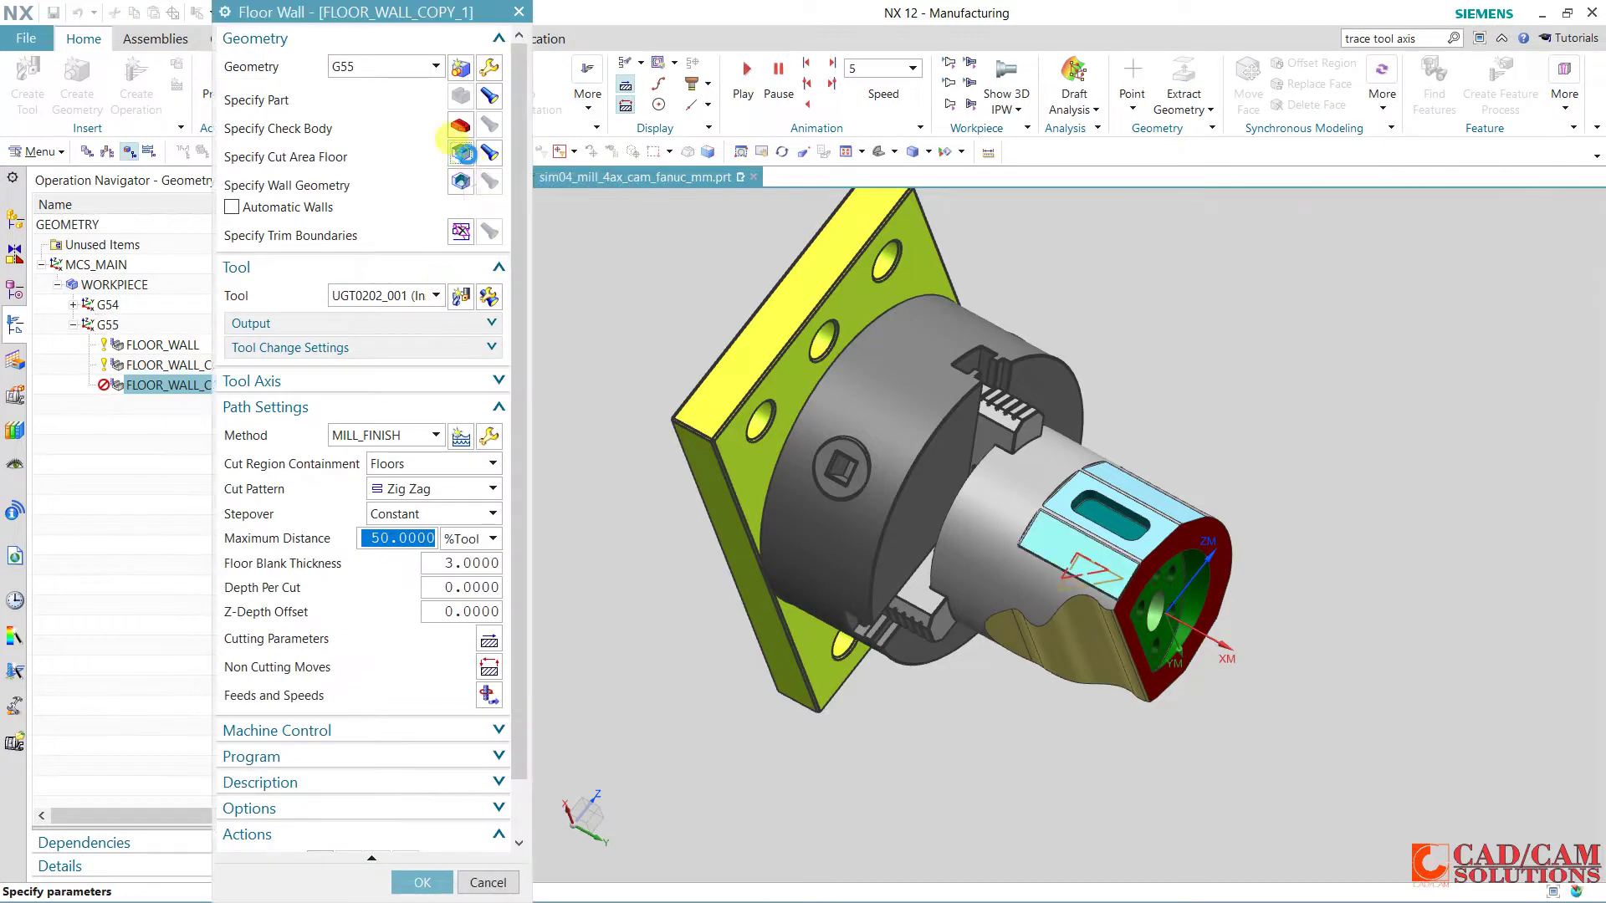
Replace its cut area floor with the flat face beside the NX lettering and generate the toolpath.
left_click(461, 153)
left_click(484, 149)
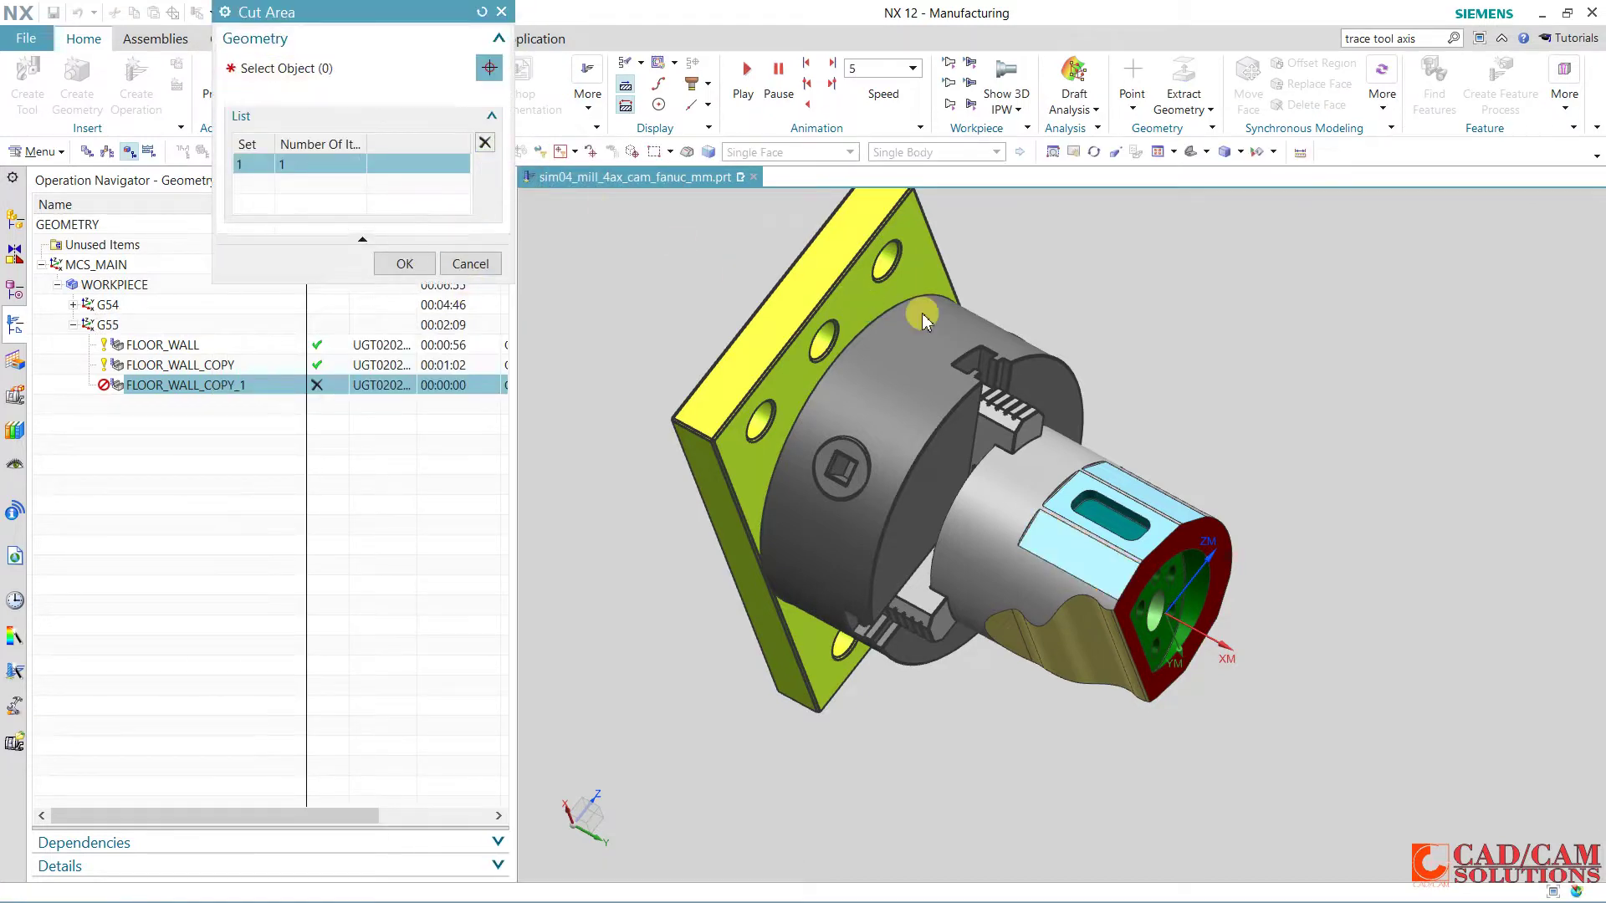
middle_click_drag(1036, 258, 1058, 495)
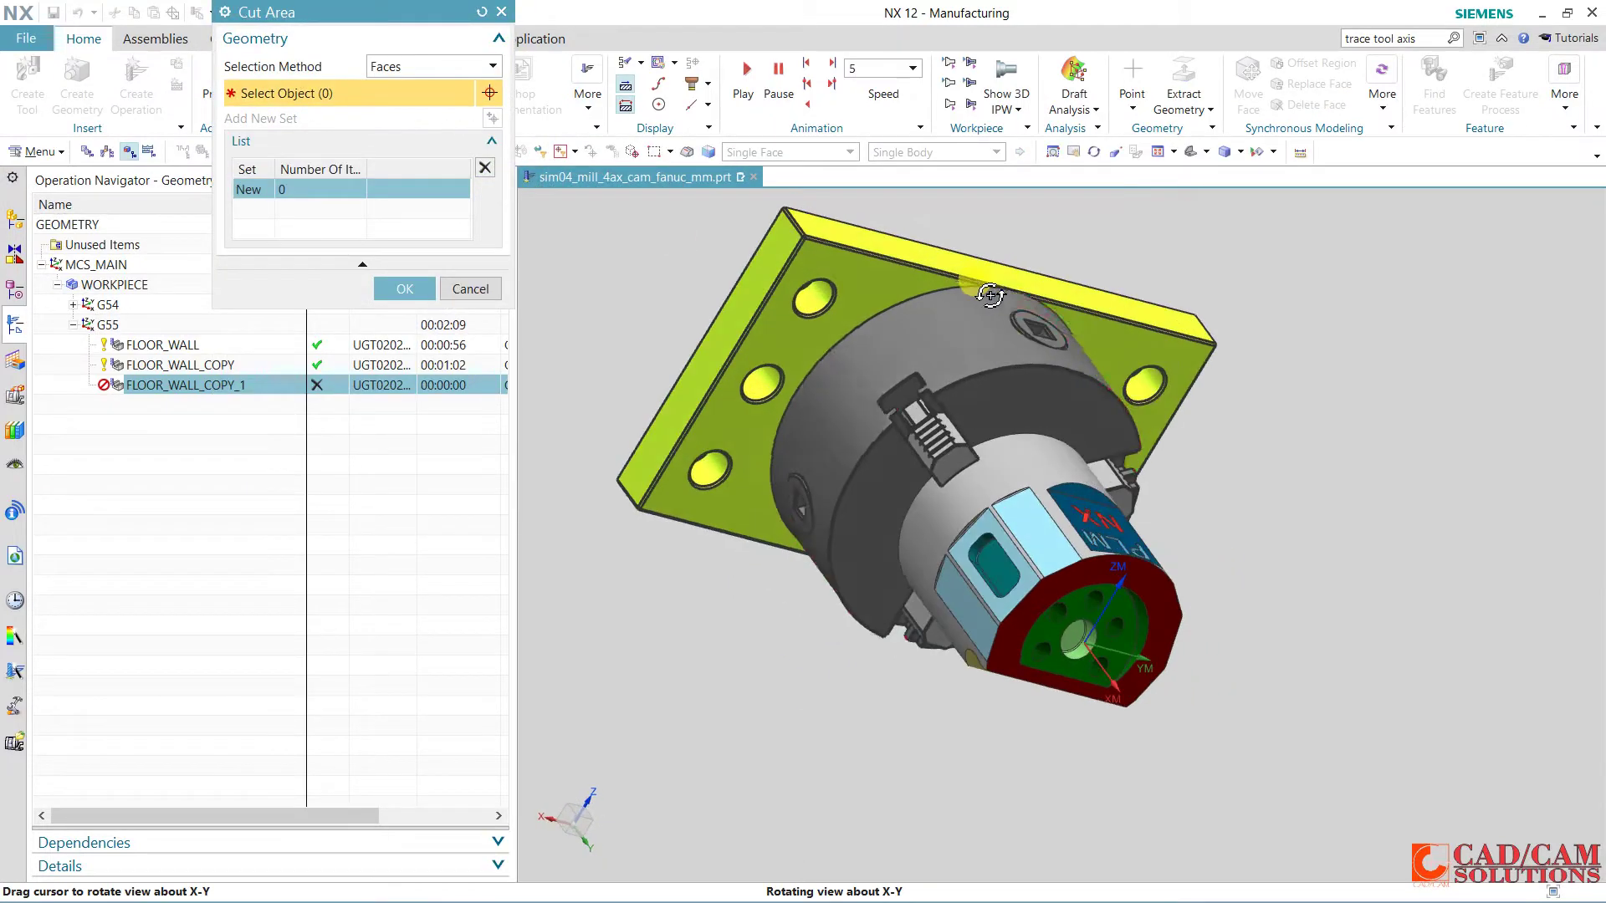
left_click(1042, 506)
left_click(390, 261)
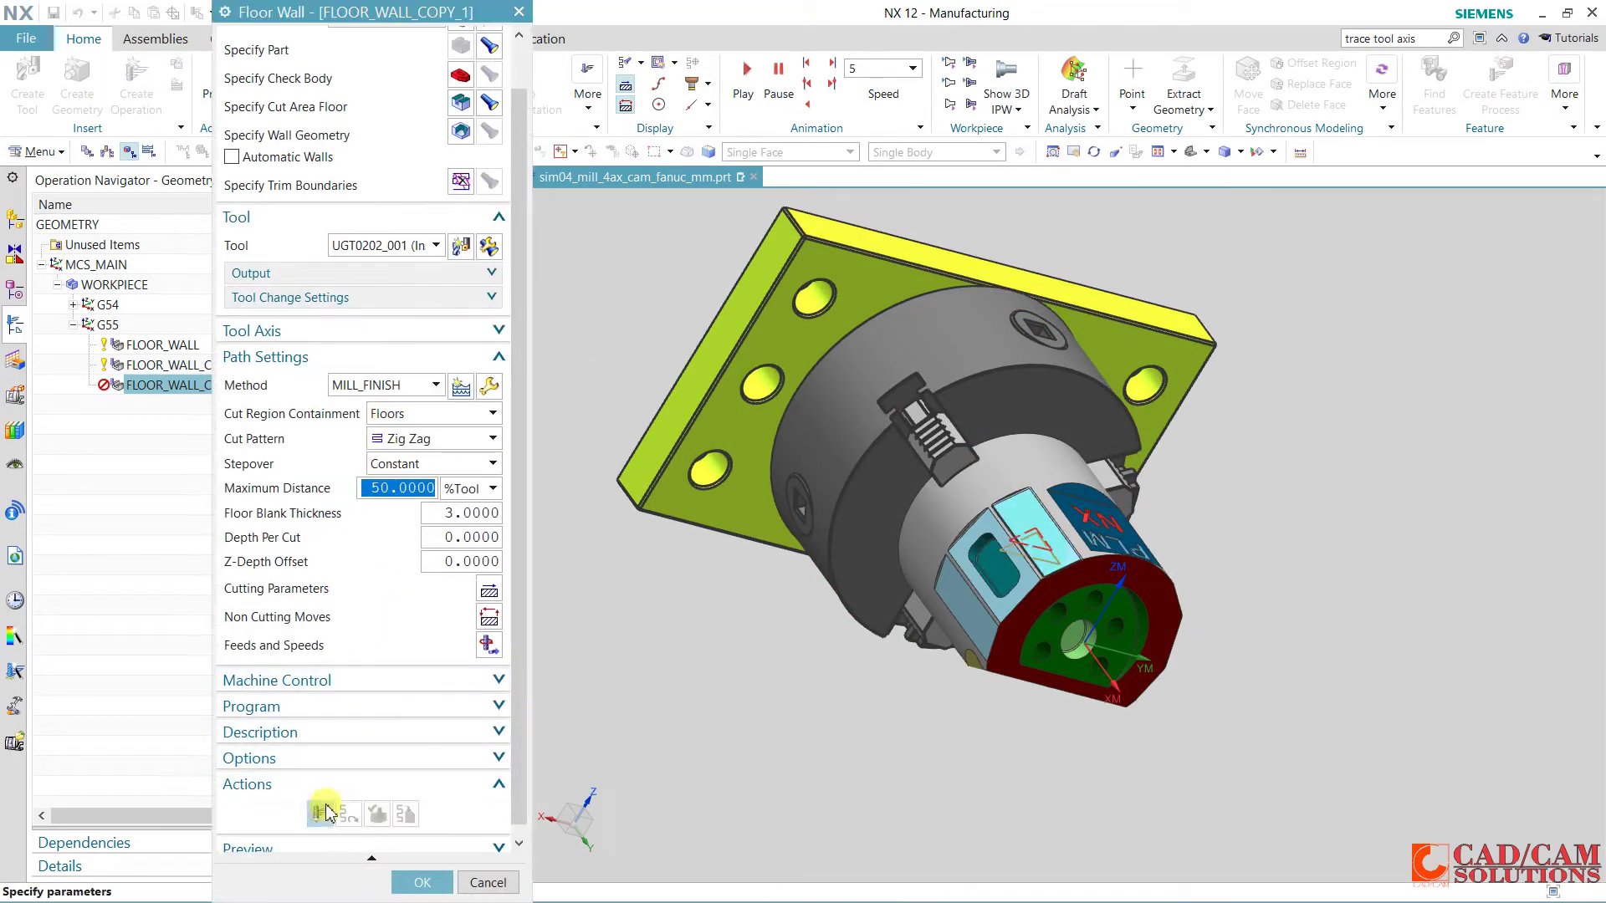
middle_click(361, 776)
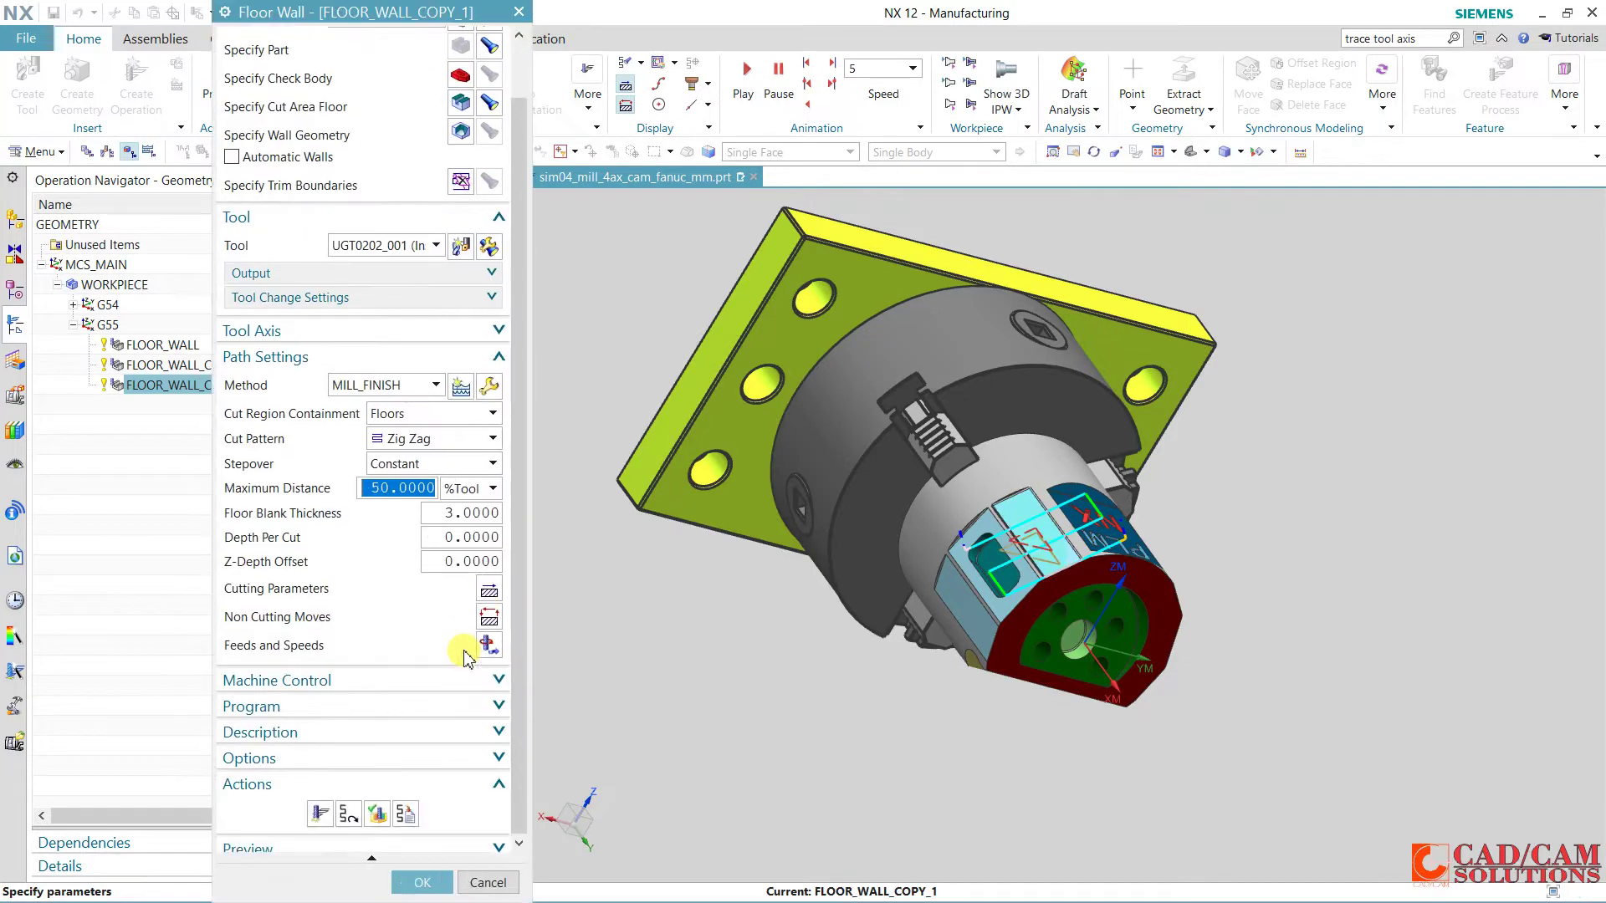
left_click(421, 876)
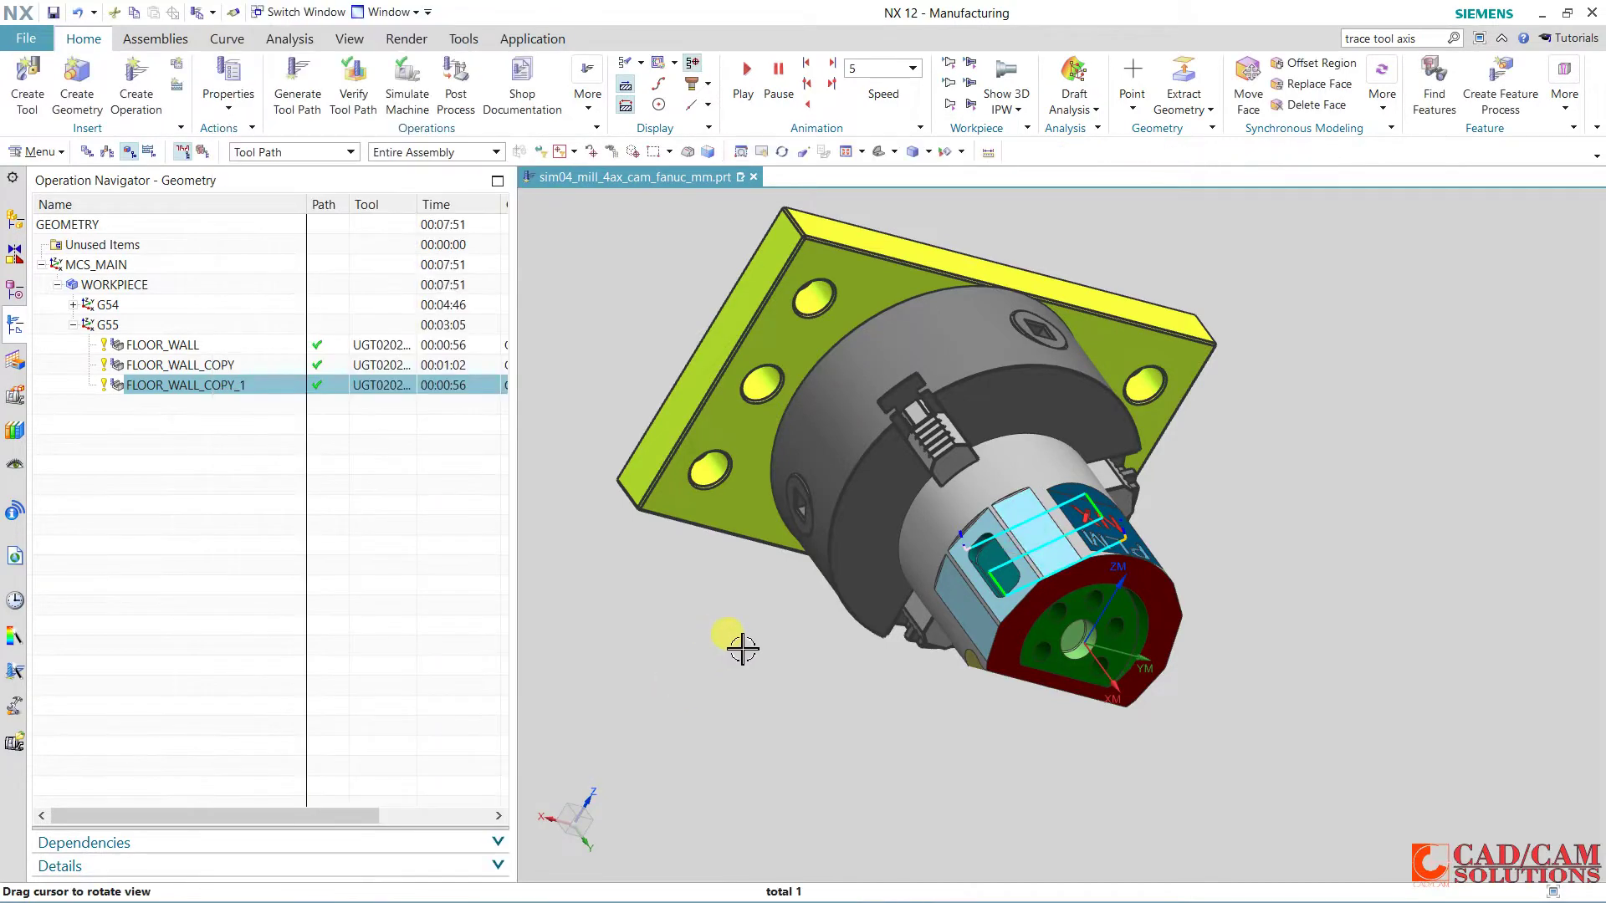
Paste a further copy inside G55 as FLOOR_WALL_COPY_2.
mouse_move(783, 599)
middle_mouse_down()
mouse_move(939, 348)
mouse_move(850, 430)
mouse_move(859, 465)
middle_mouse_up()
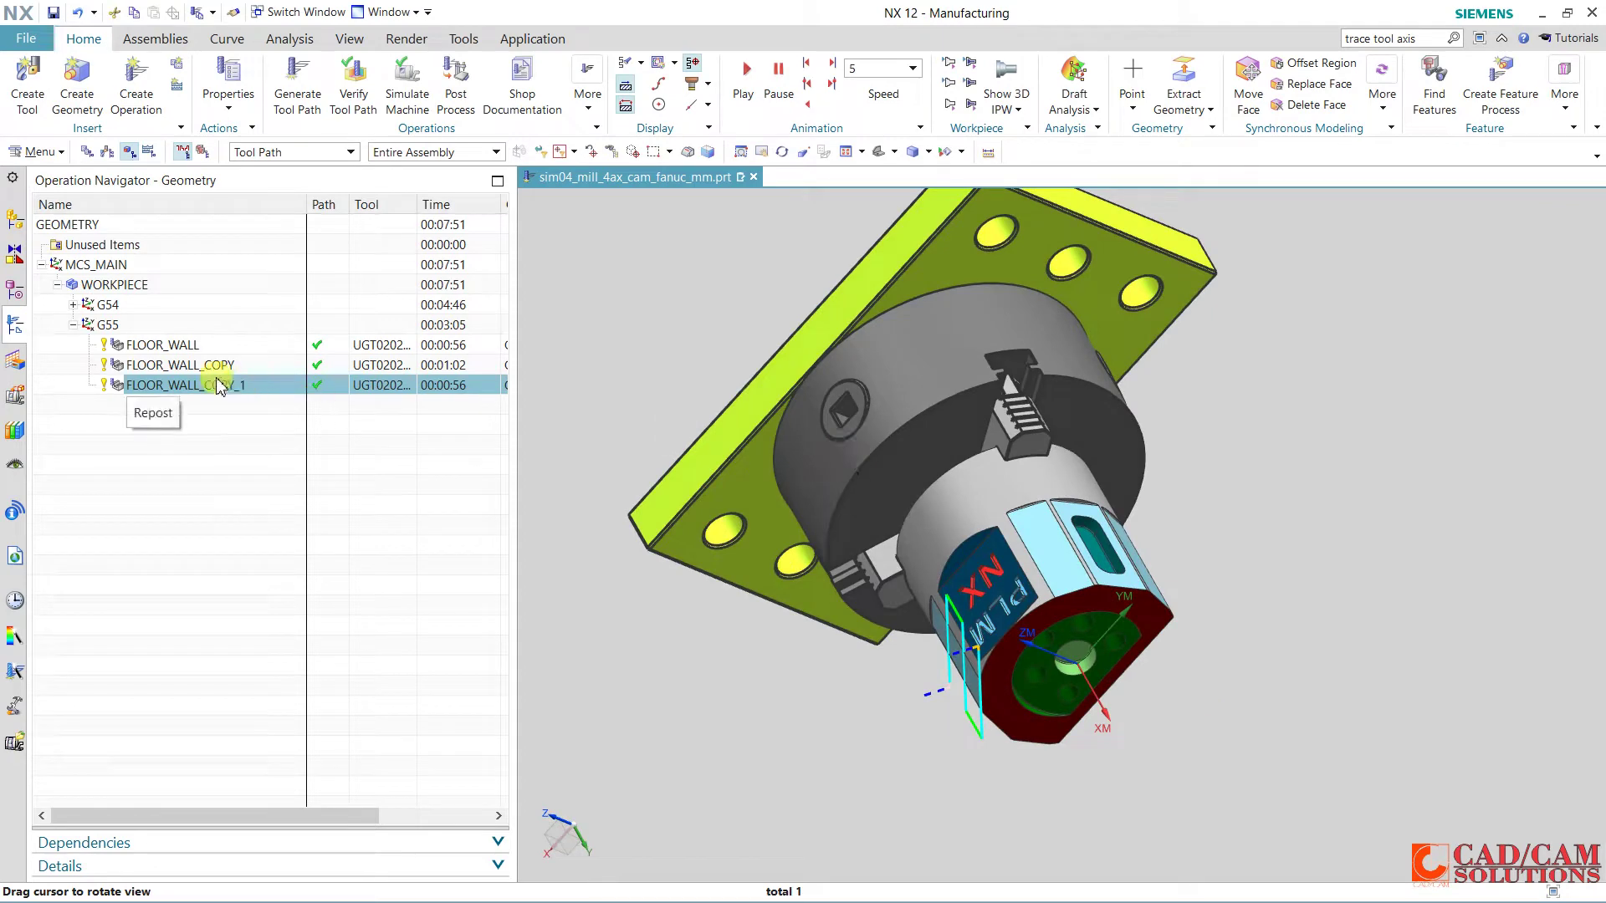
right_click(108, 326)
left_click(189, 417)
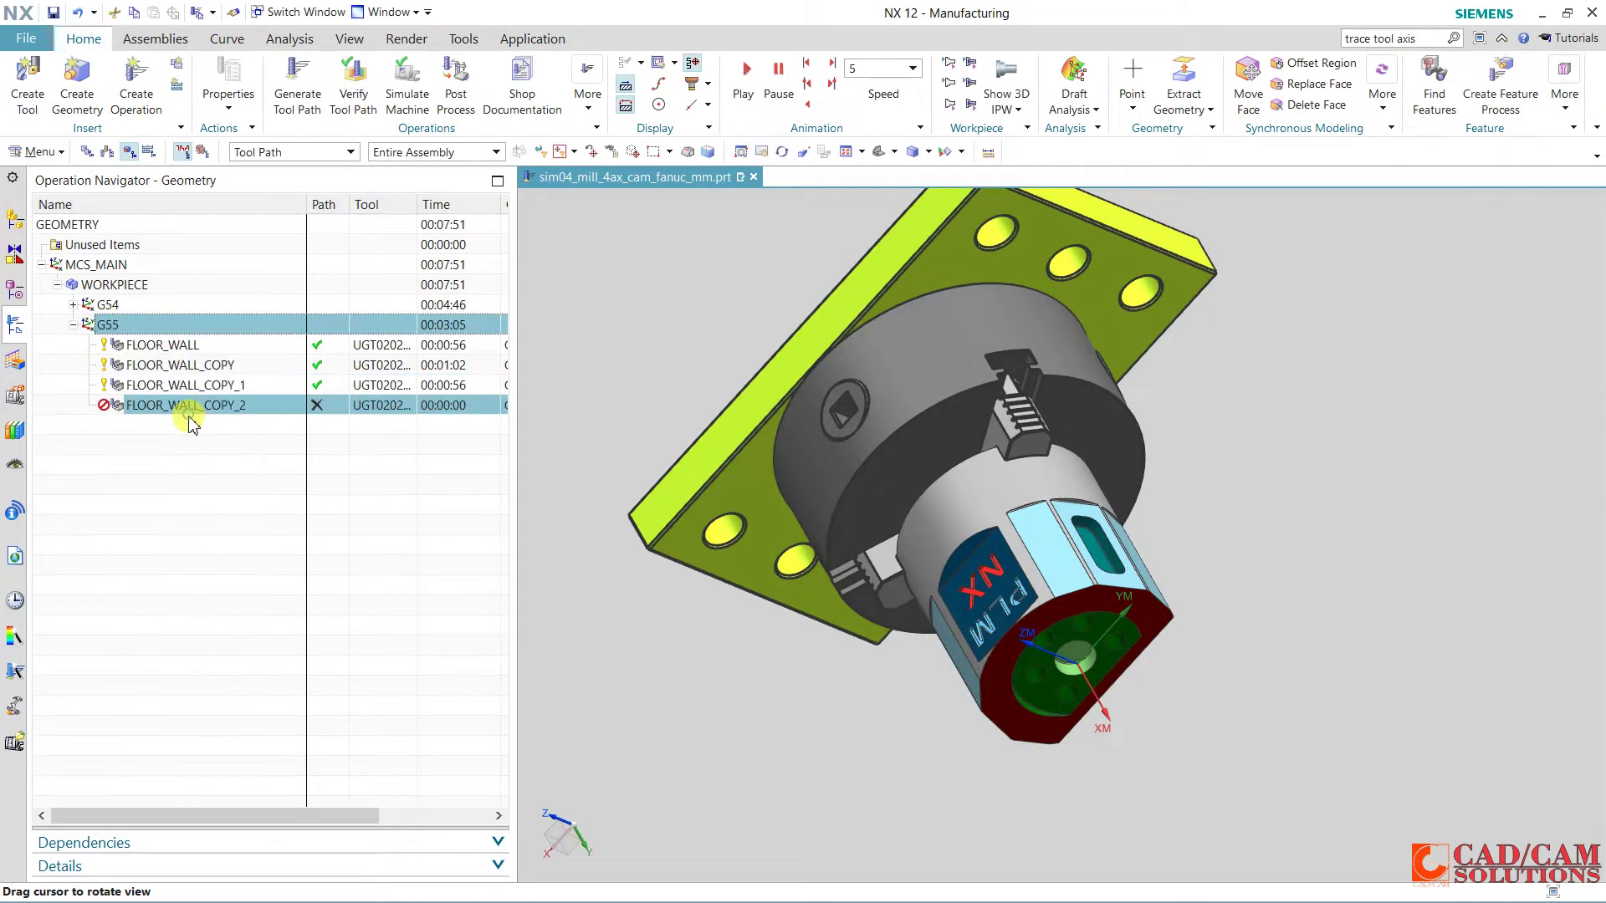
double_click(197, 410)
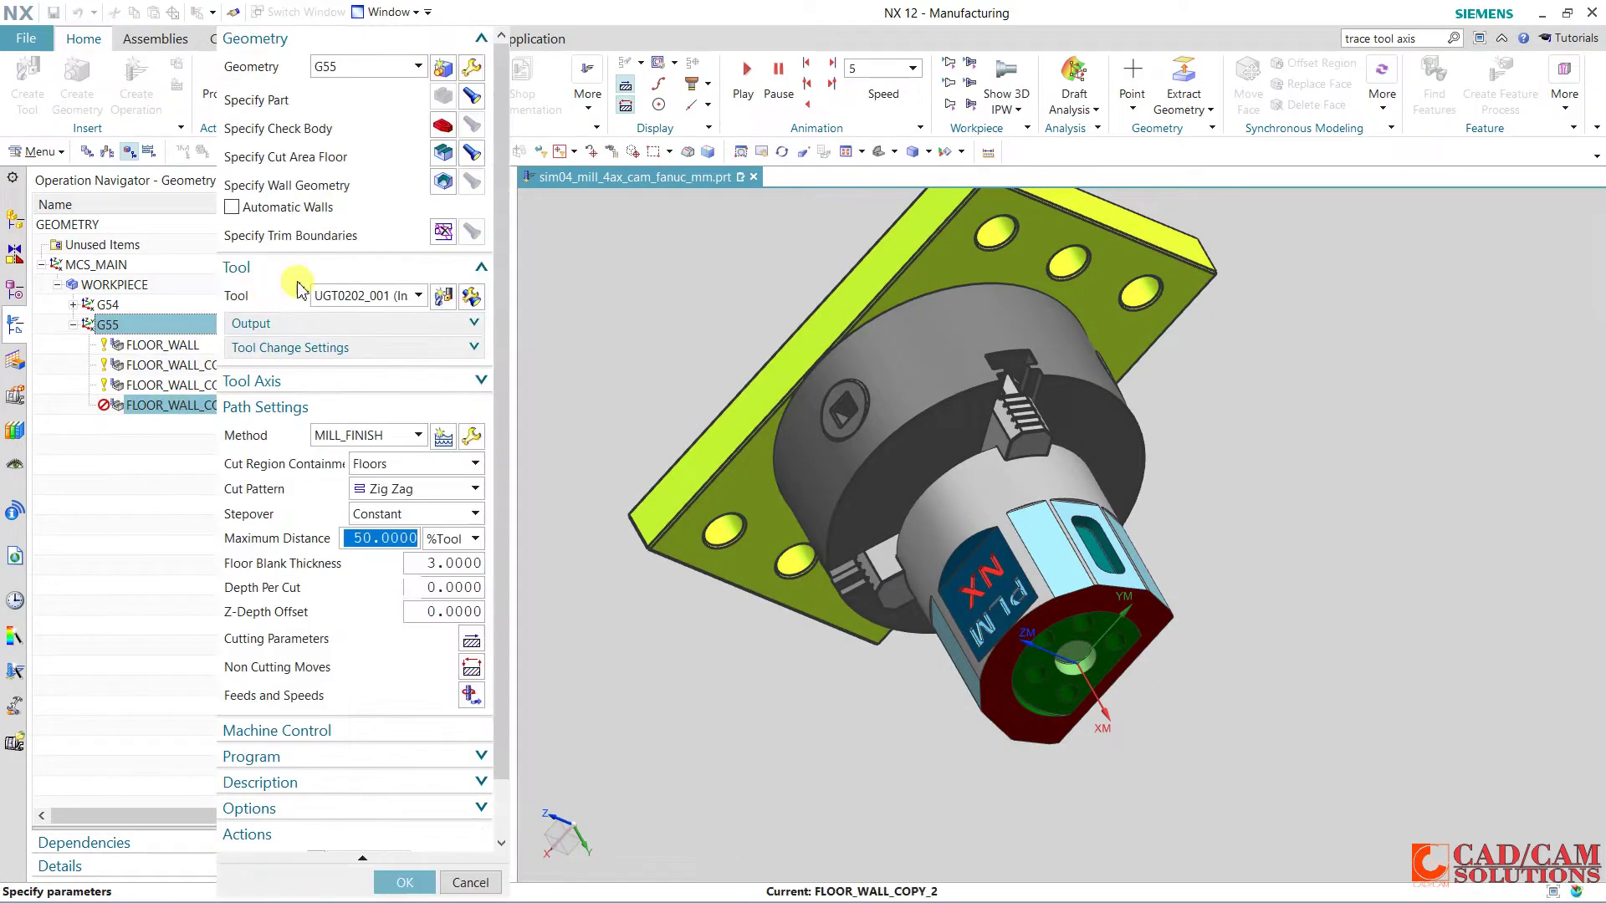
Set FLOOR_WALL_COPY_2's floor to another flat face on the octagonal section and generate its toolpath.
left_click(462, 152)
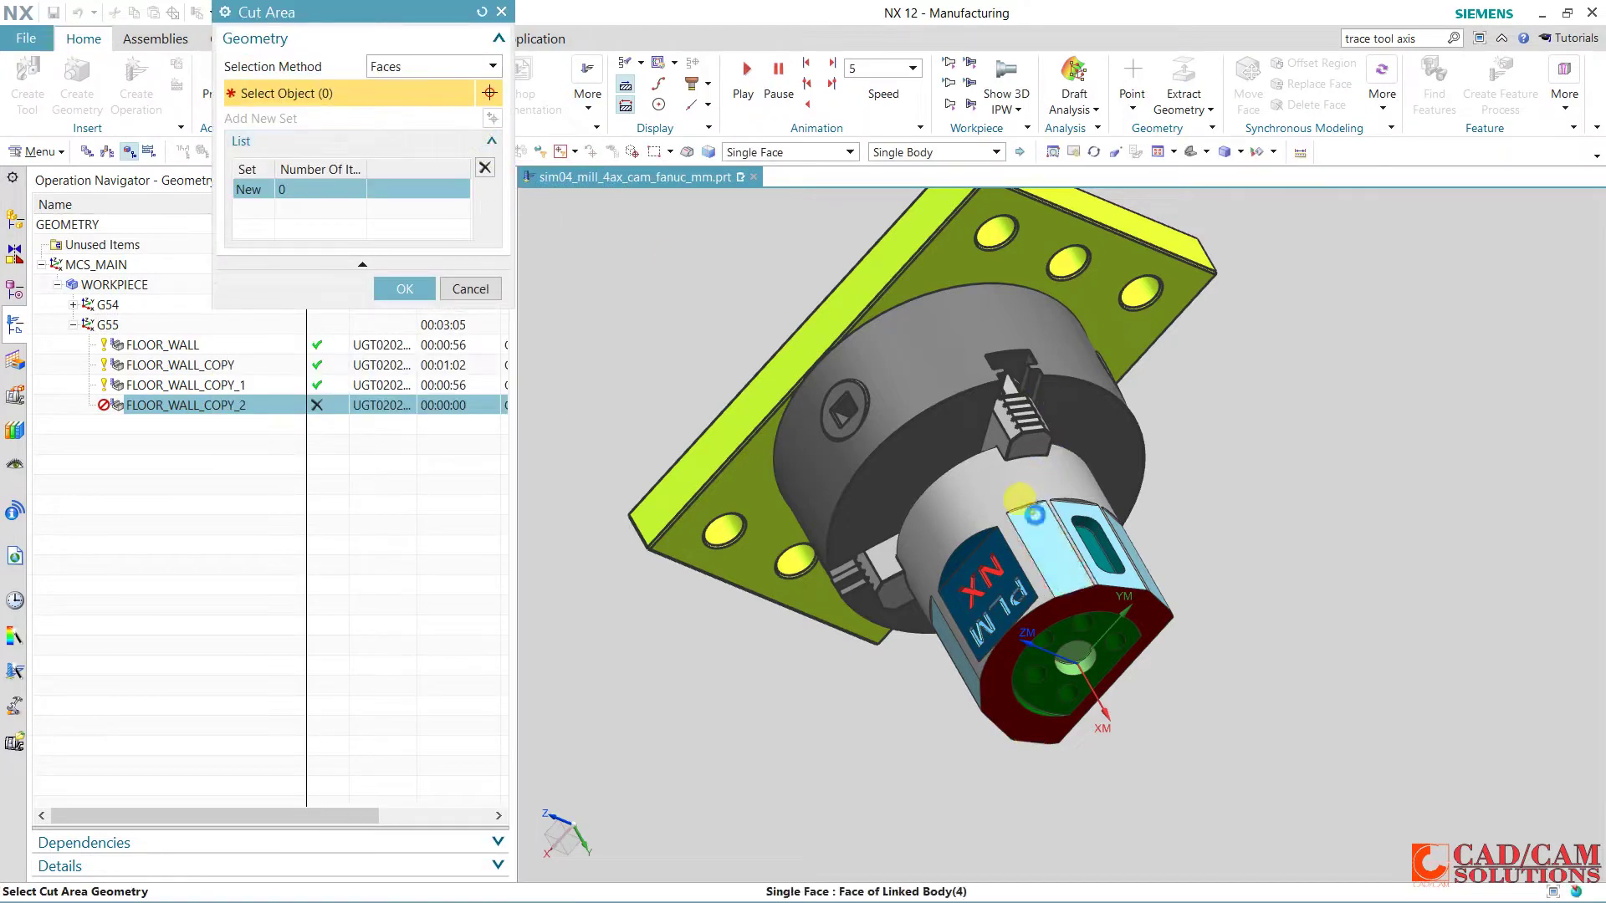
left_click(1040, 505)
left_click(405, 264)
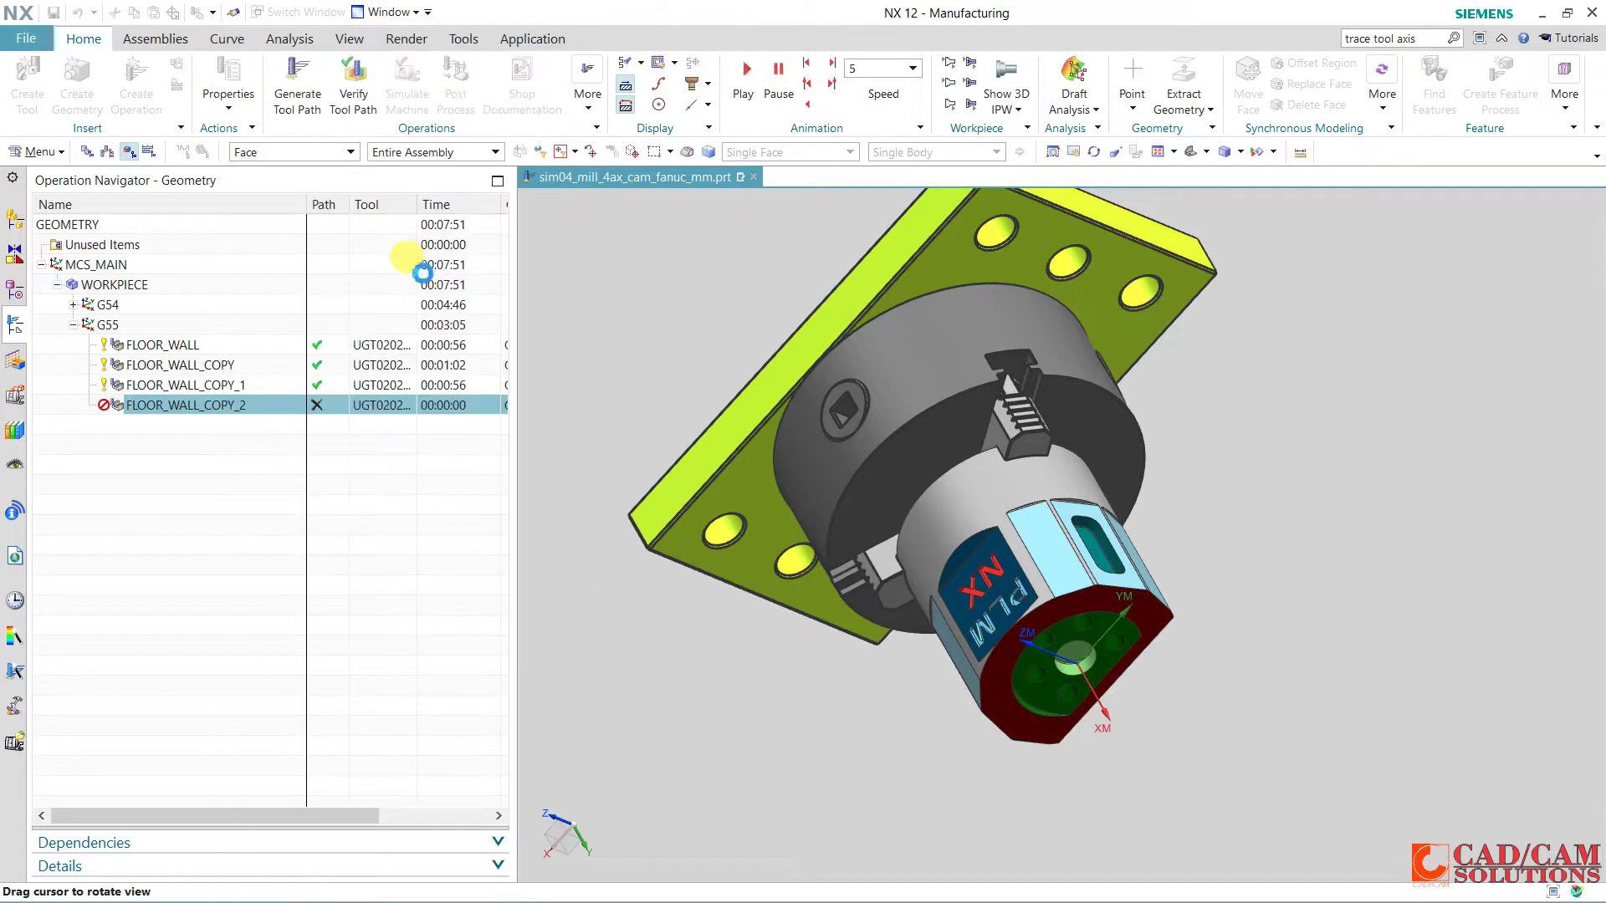
scroll(328, 716, "down", 2)
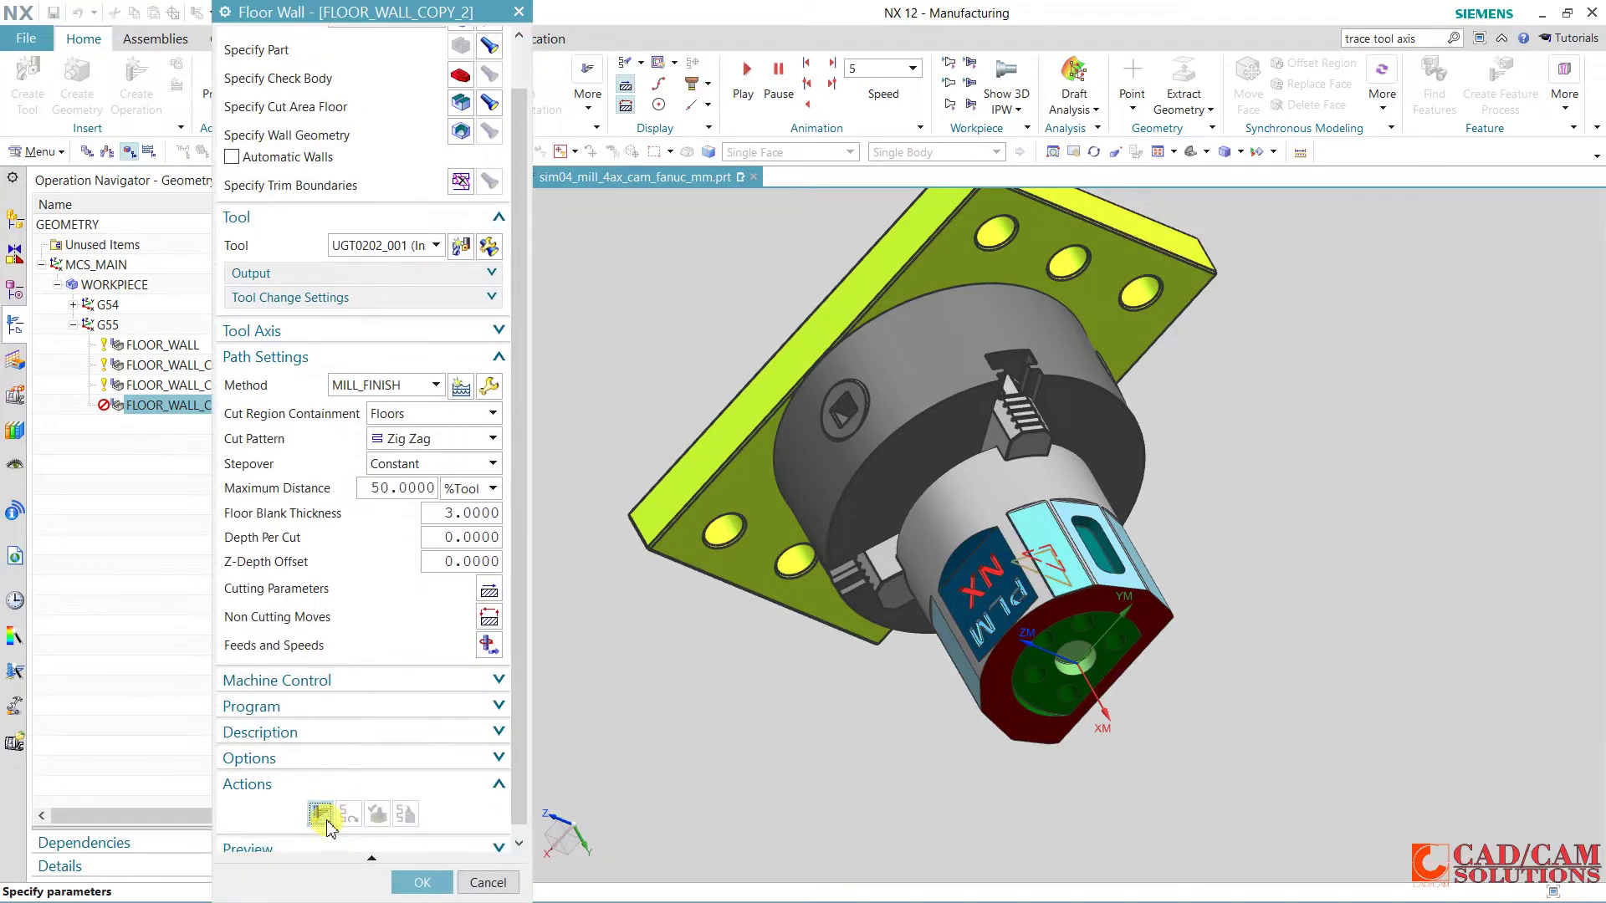
middle_click(315, 817)
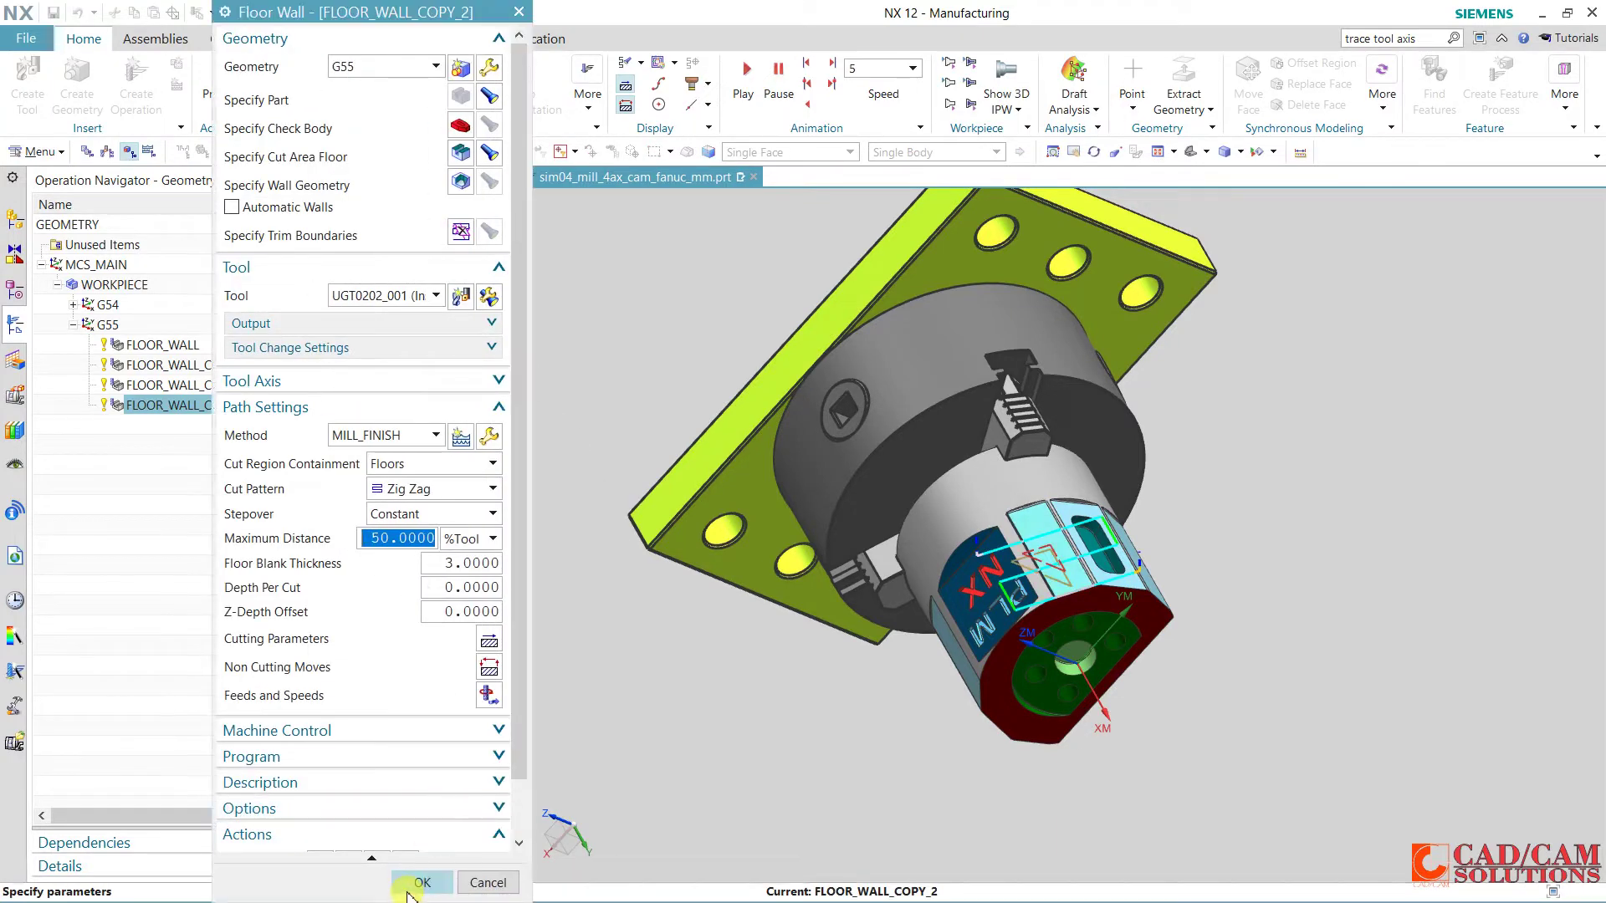
left_click(424, 878)
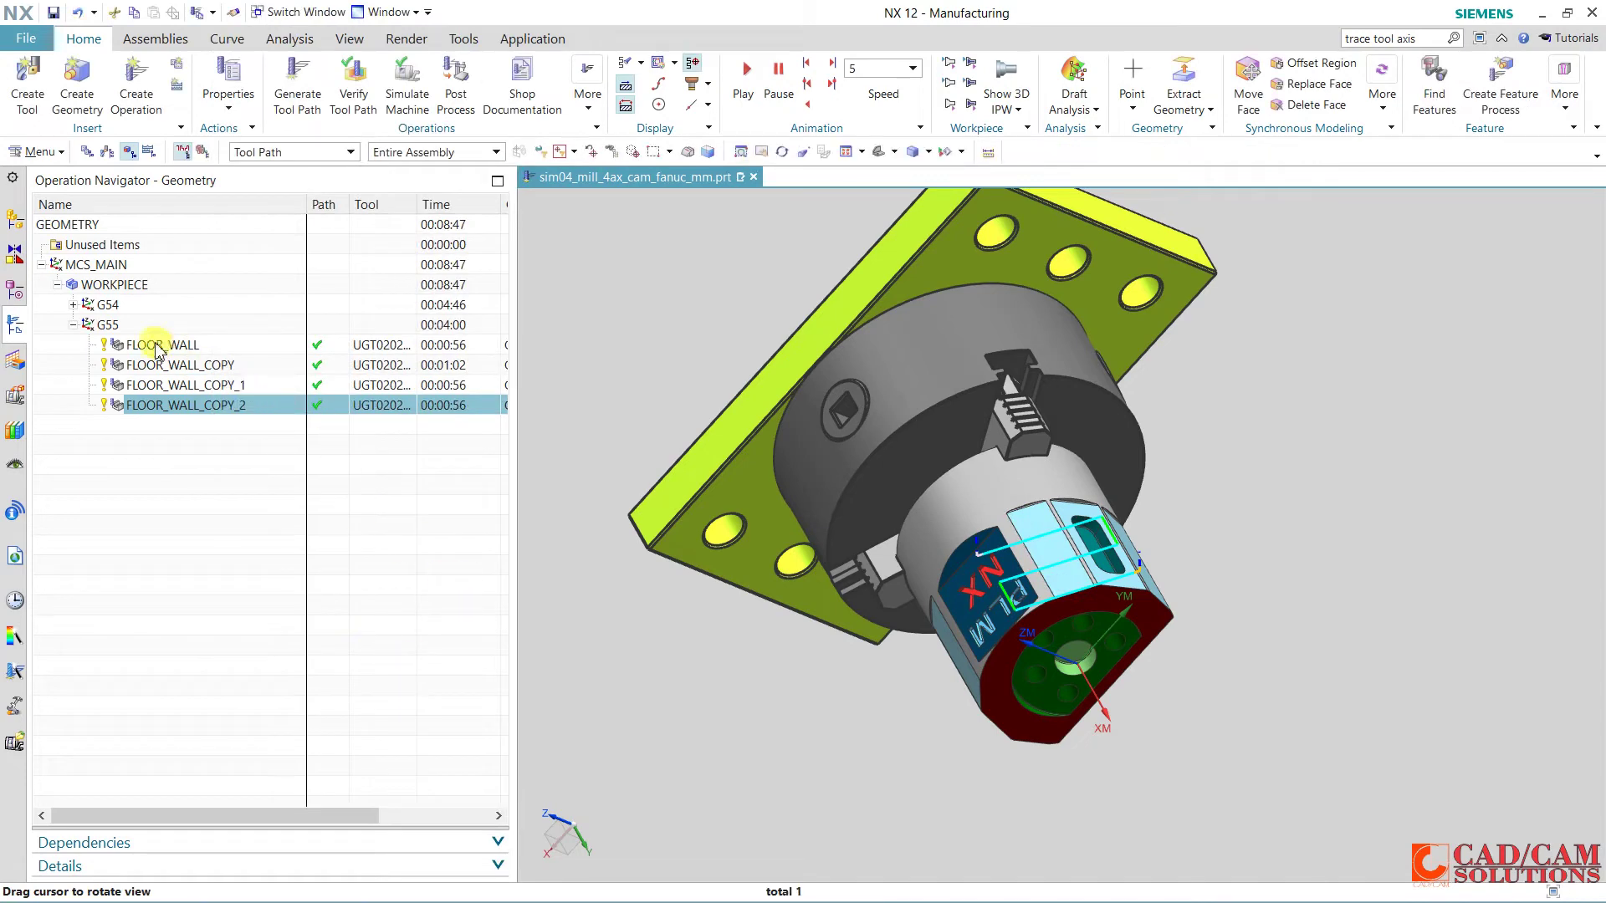
Paste FLOOR_WALL_COPY_3 inside G55 and open it for editing.
left_click(107, 324)
right_click(107, 324)
left_click(208, 416)
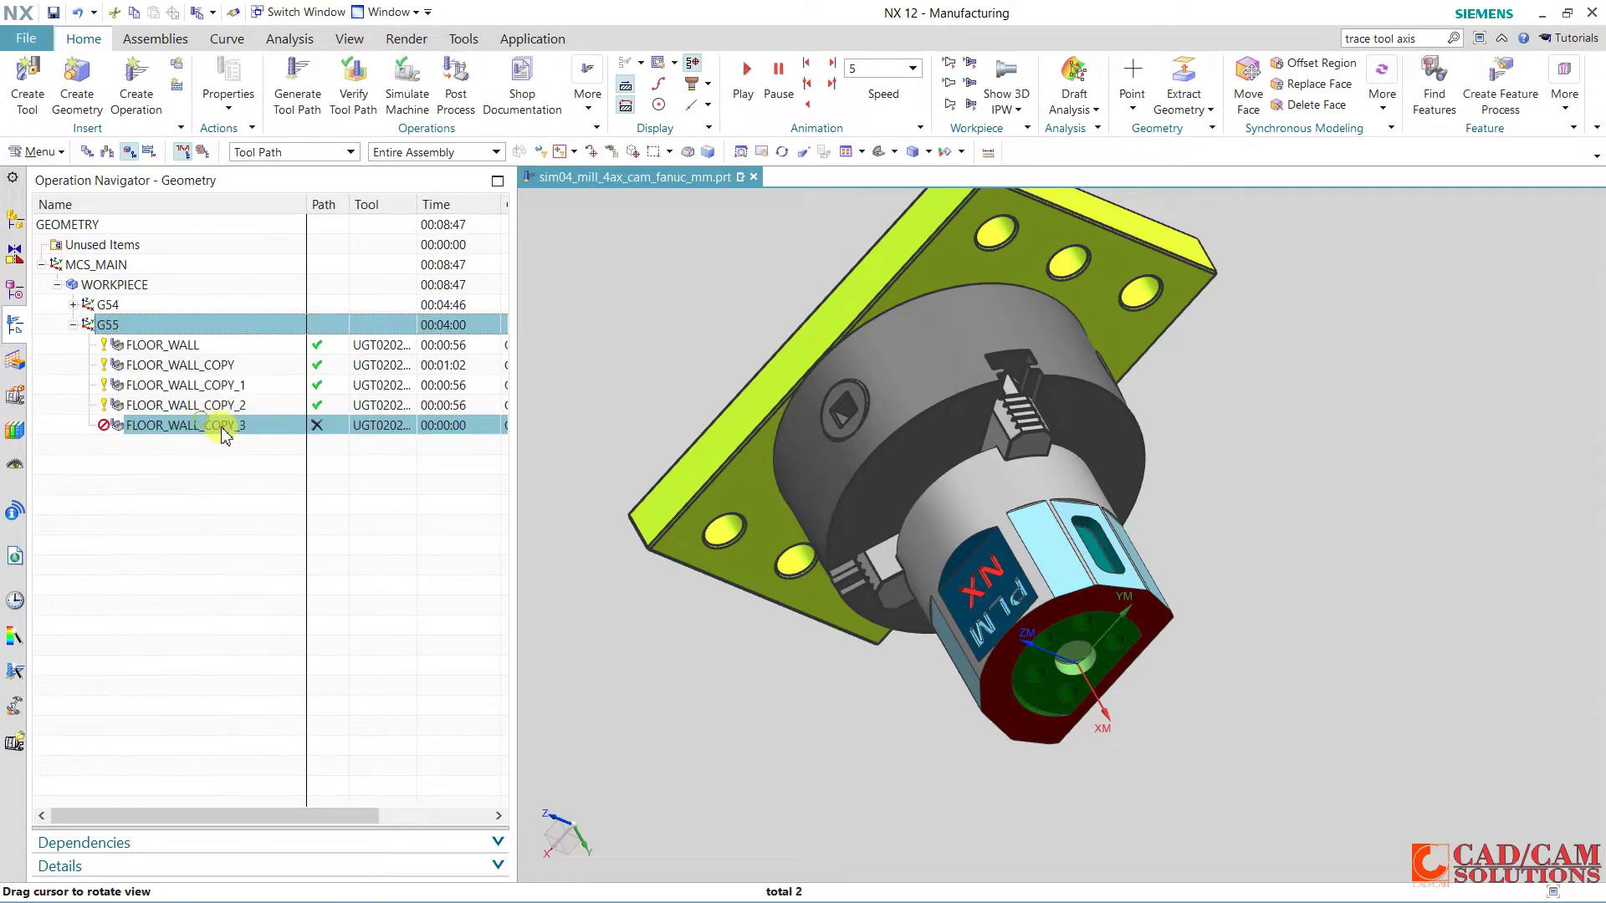
double_click(228, 432)
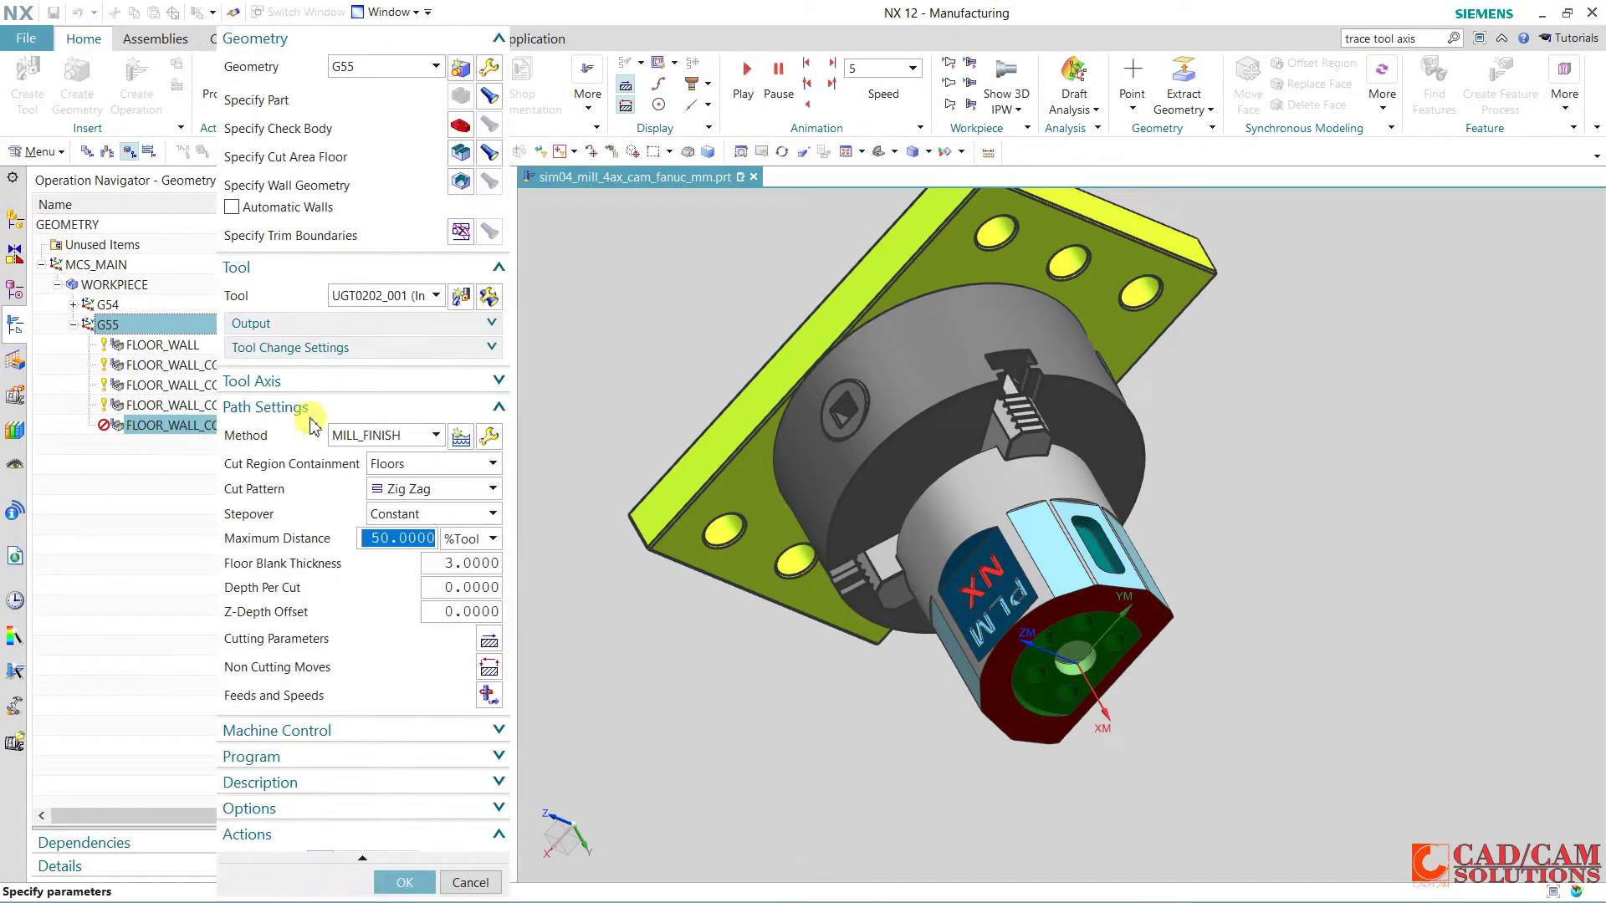
Set FLOOR_WALL_COPY_3's cut area floor to the slotted top face and accept the operation.
left_click(461, 154)
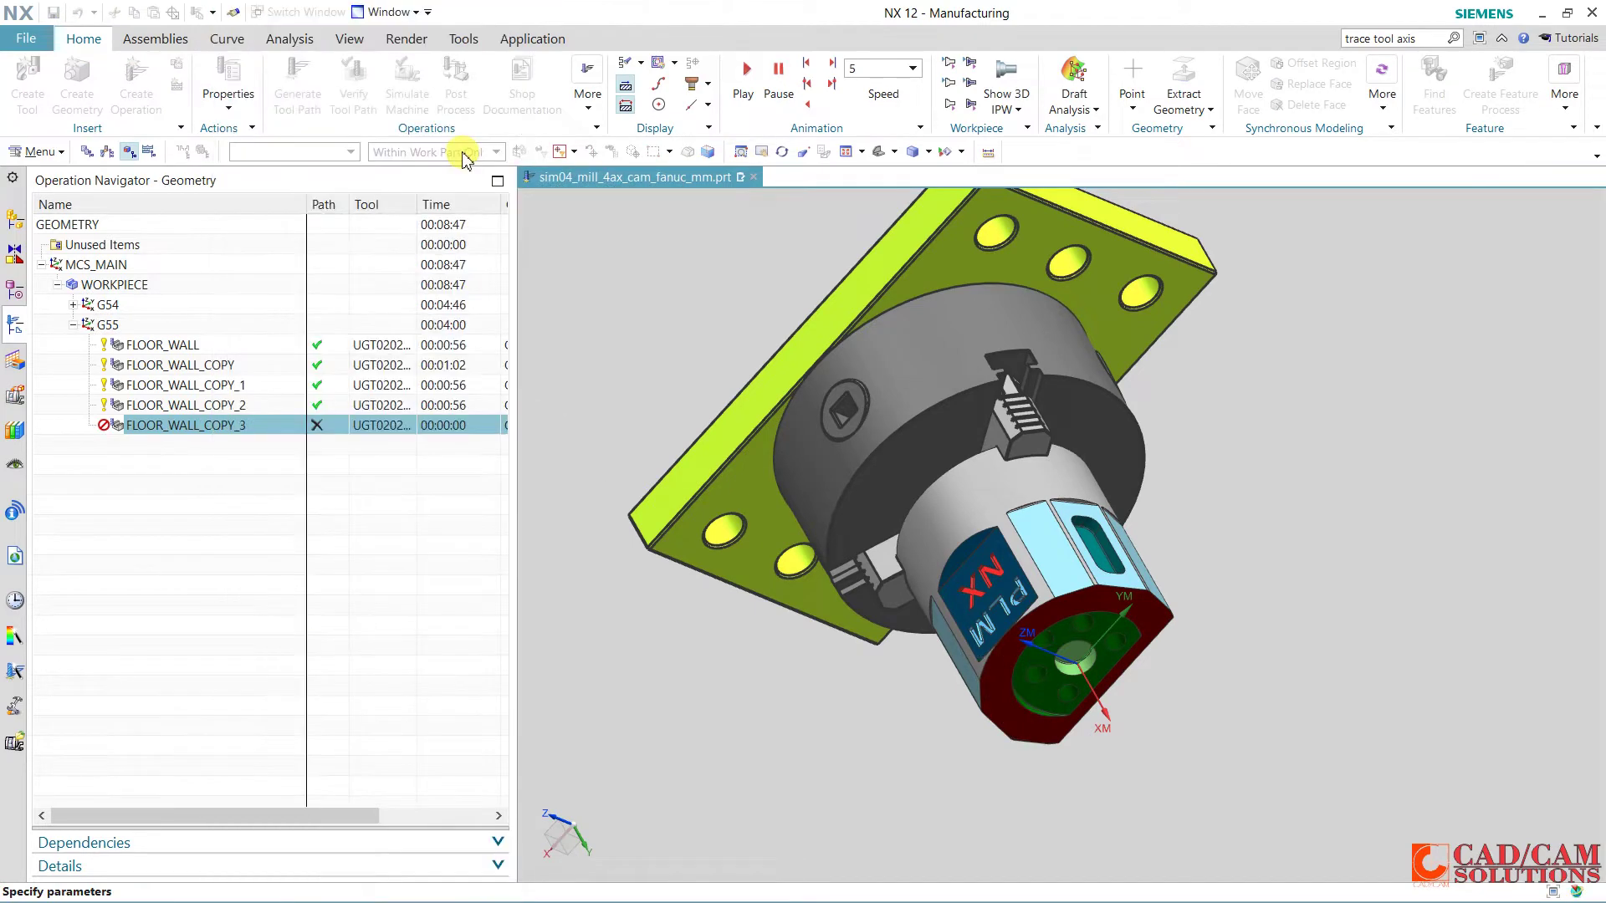
left_click(1062, 500)
left_click(428, 269)
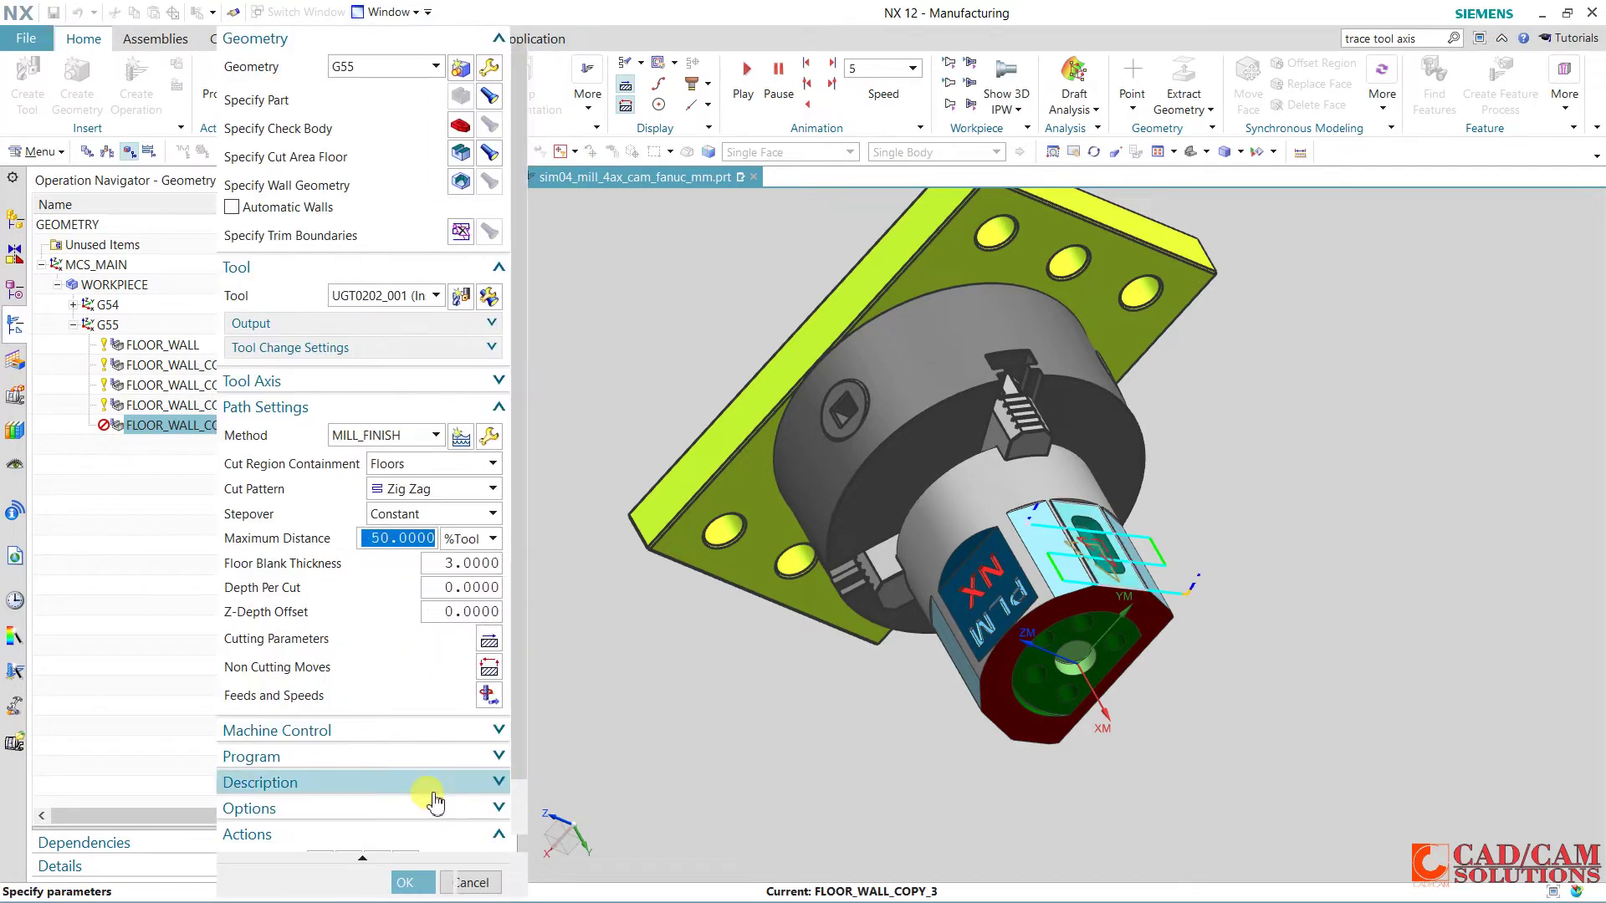
left_click(421, 882)
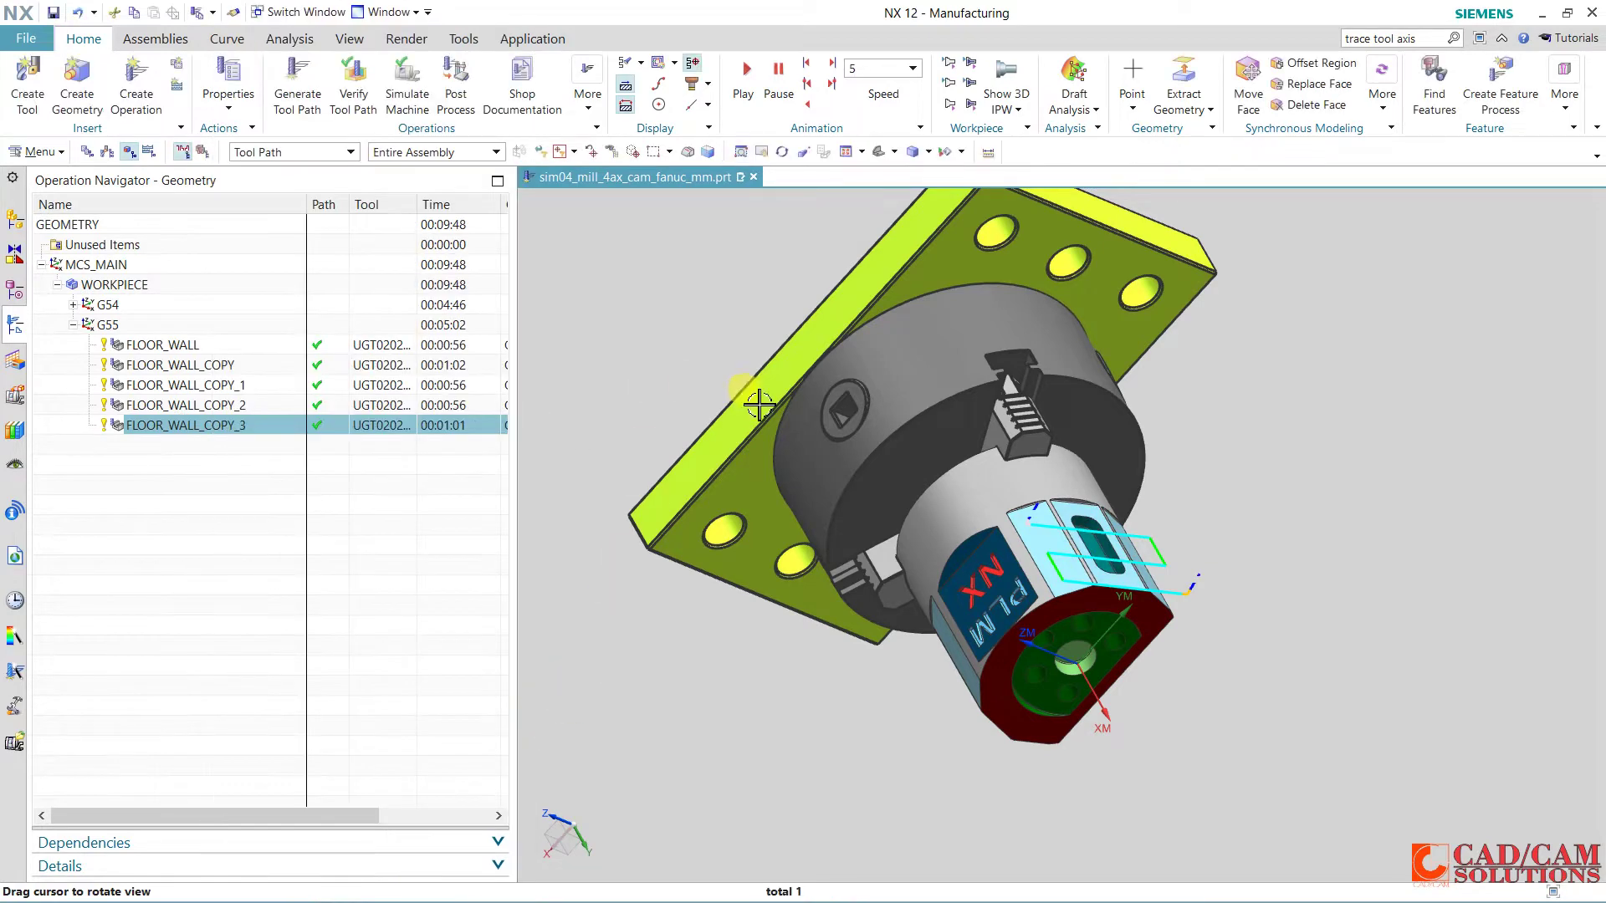
middle_click_drag(759, 401, 668, 390)
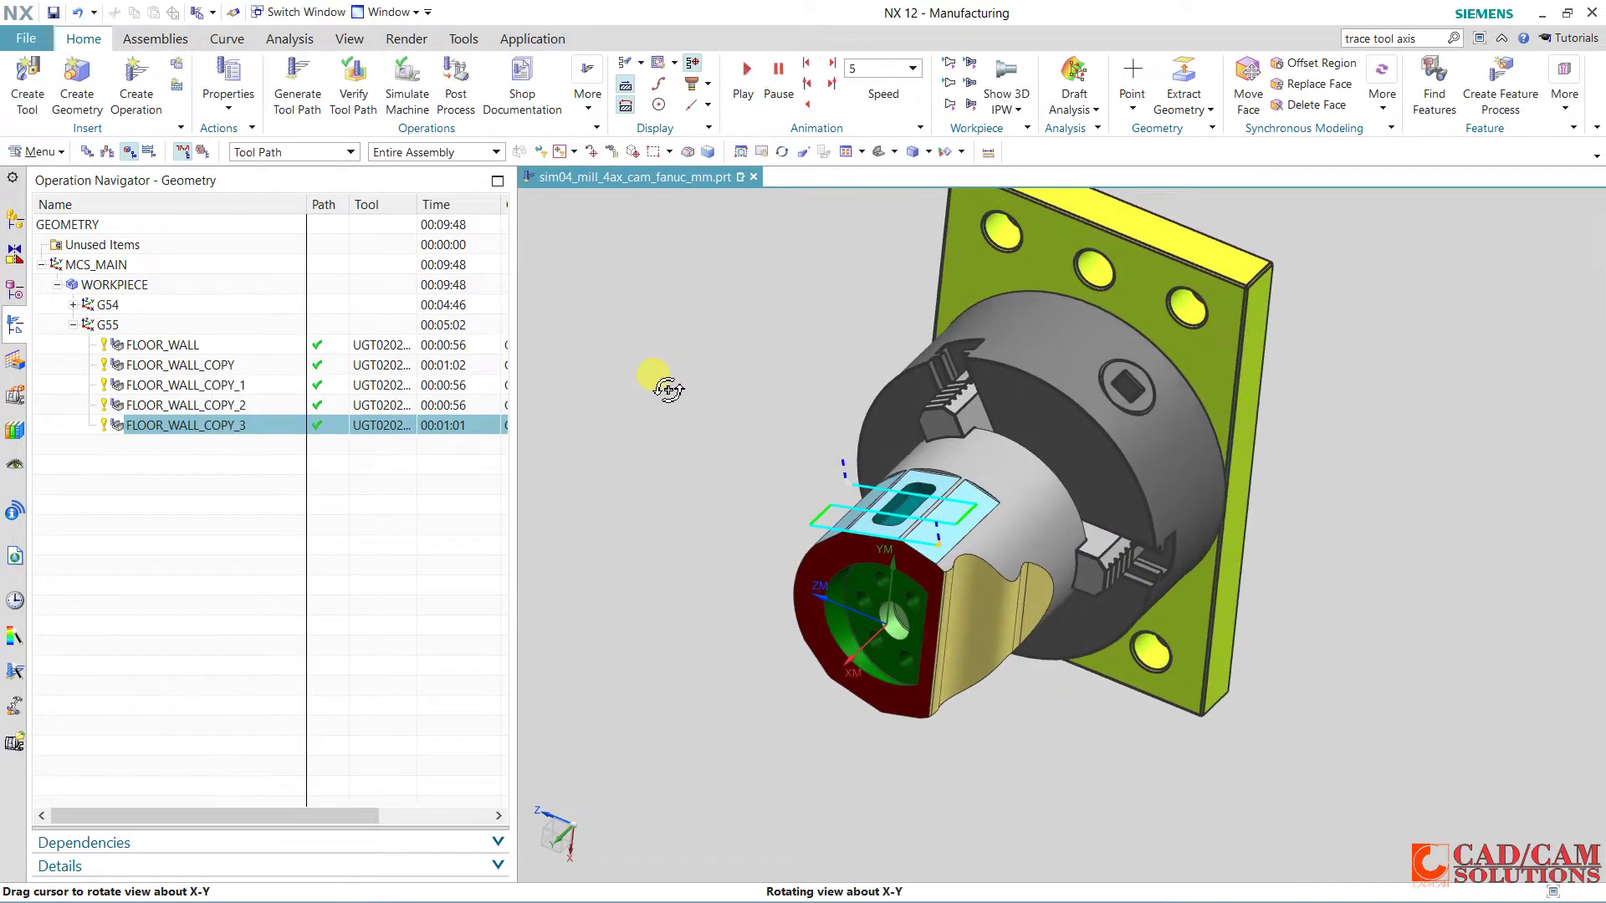
Paste another copy into G55 as FLOOR_WALL_COPY_4, flooring the face beside the slotted face.
right_click(123, 330)
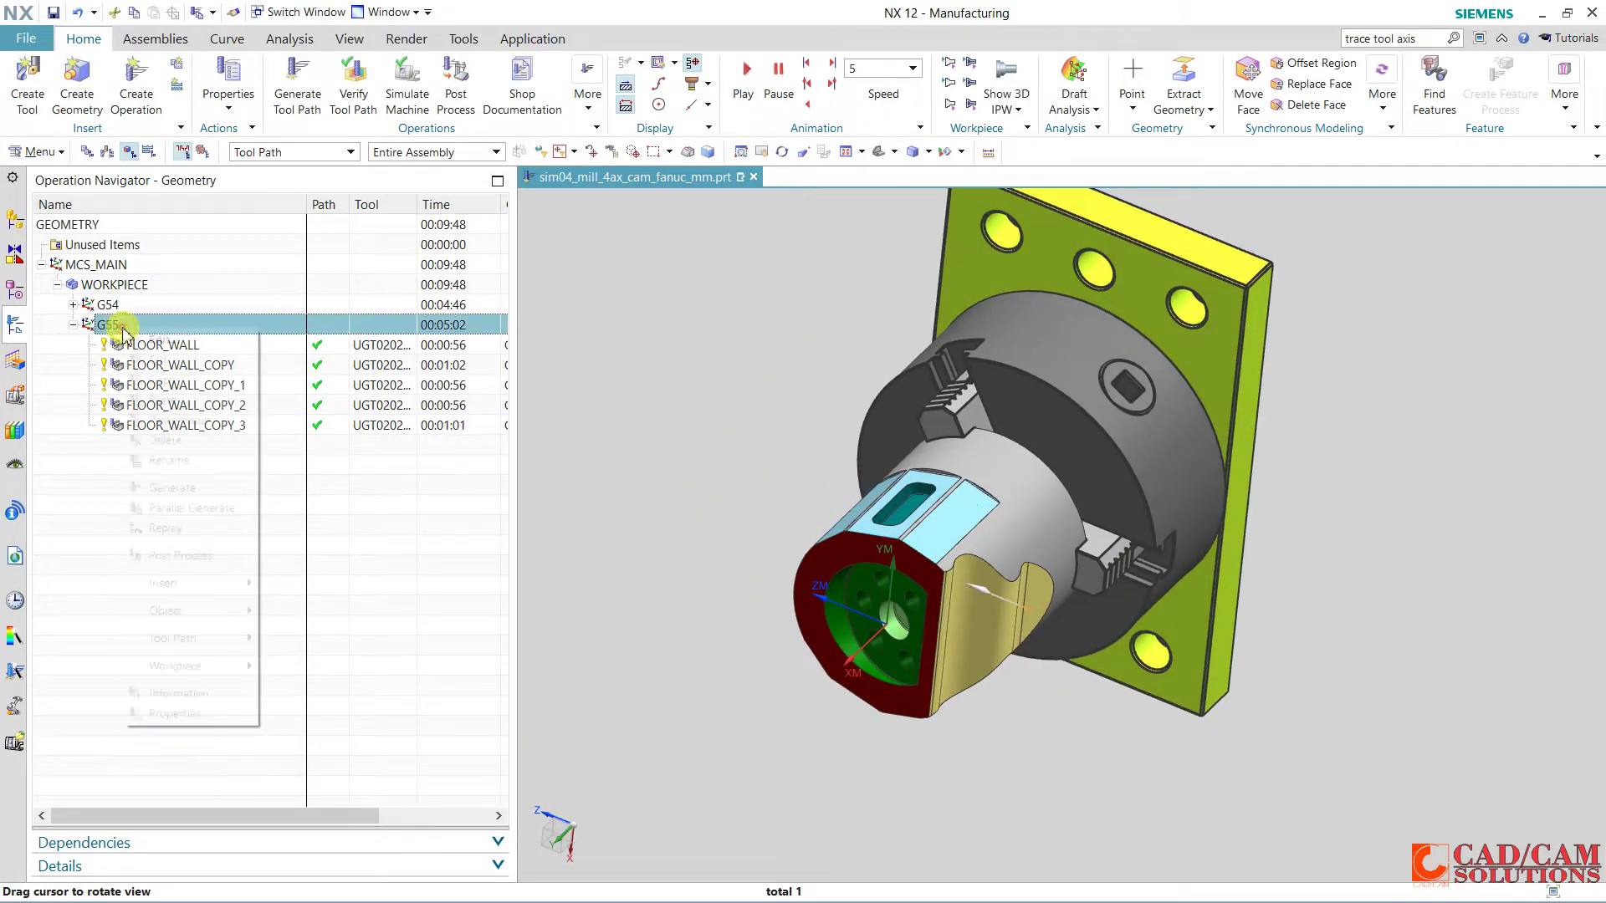
left_click(195, 420)
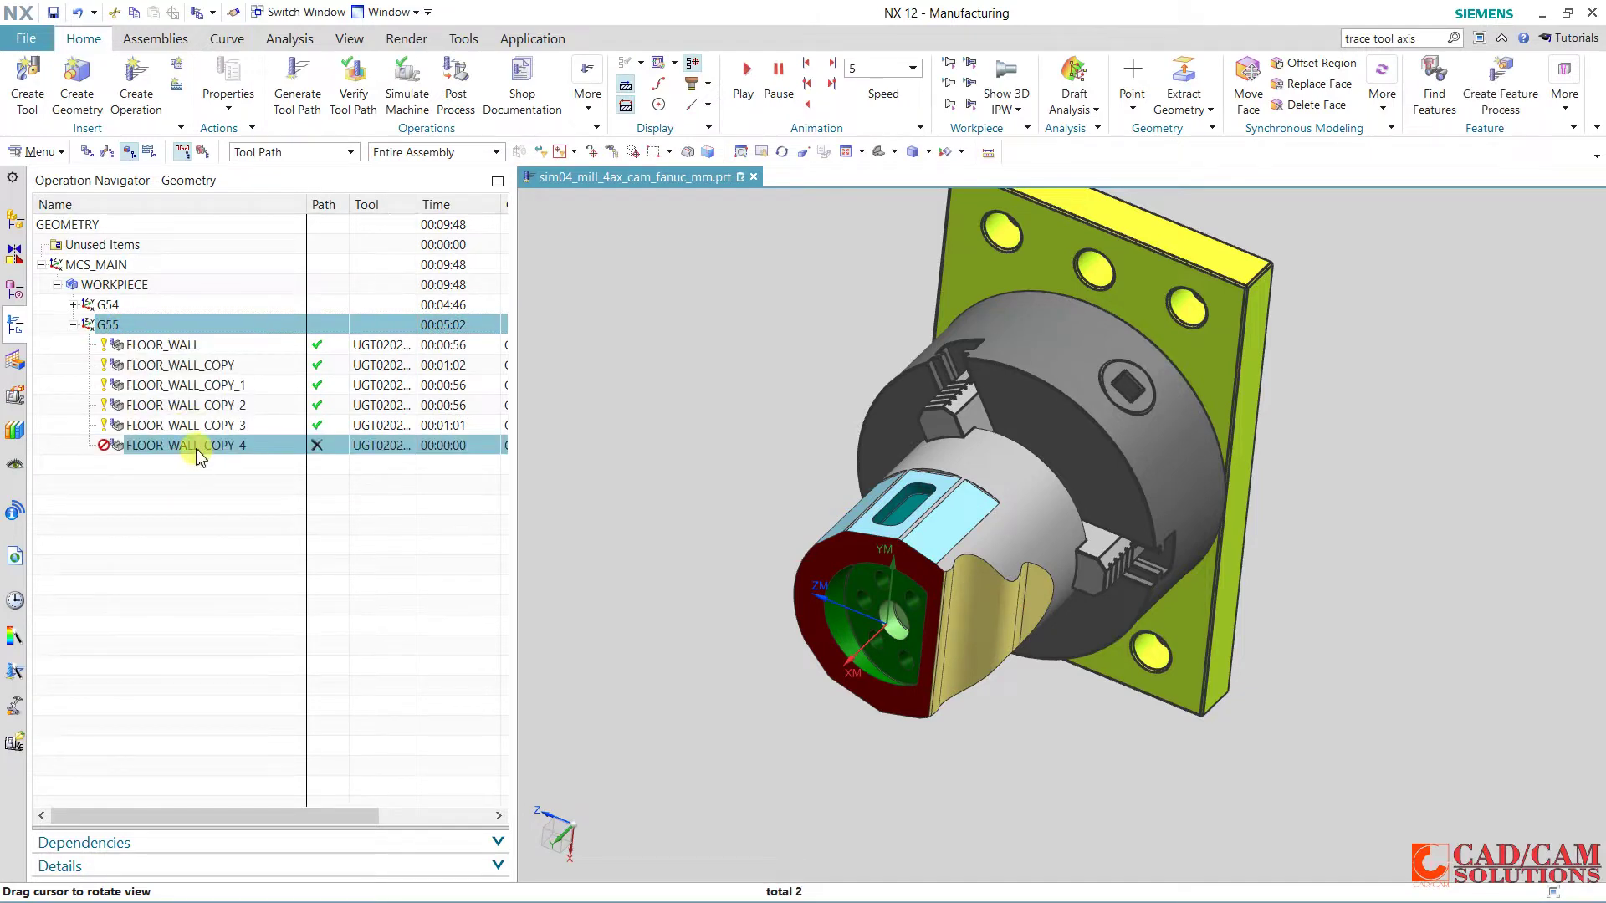
double_click(197, 451)
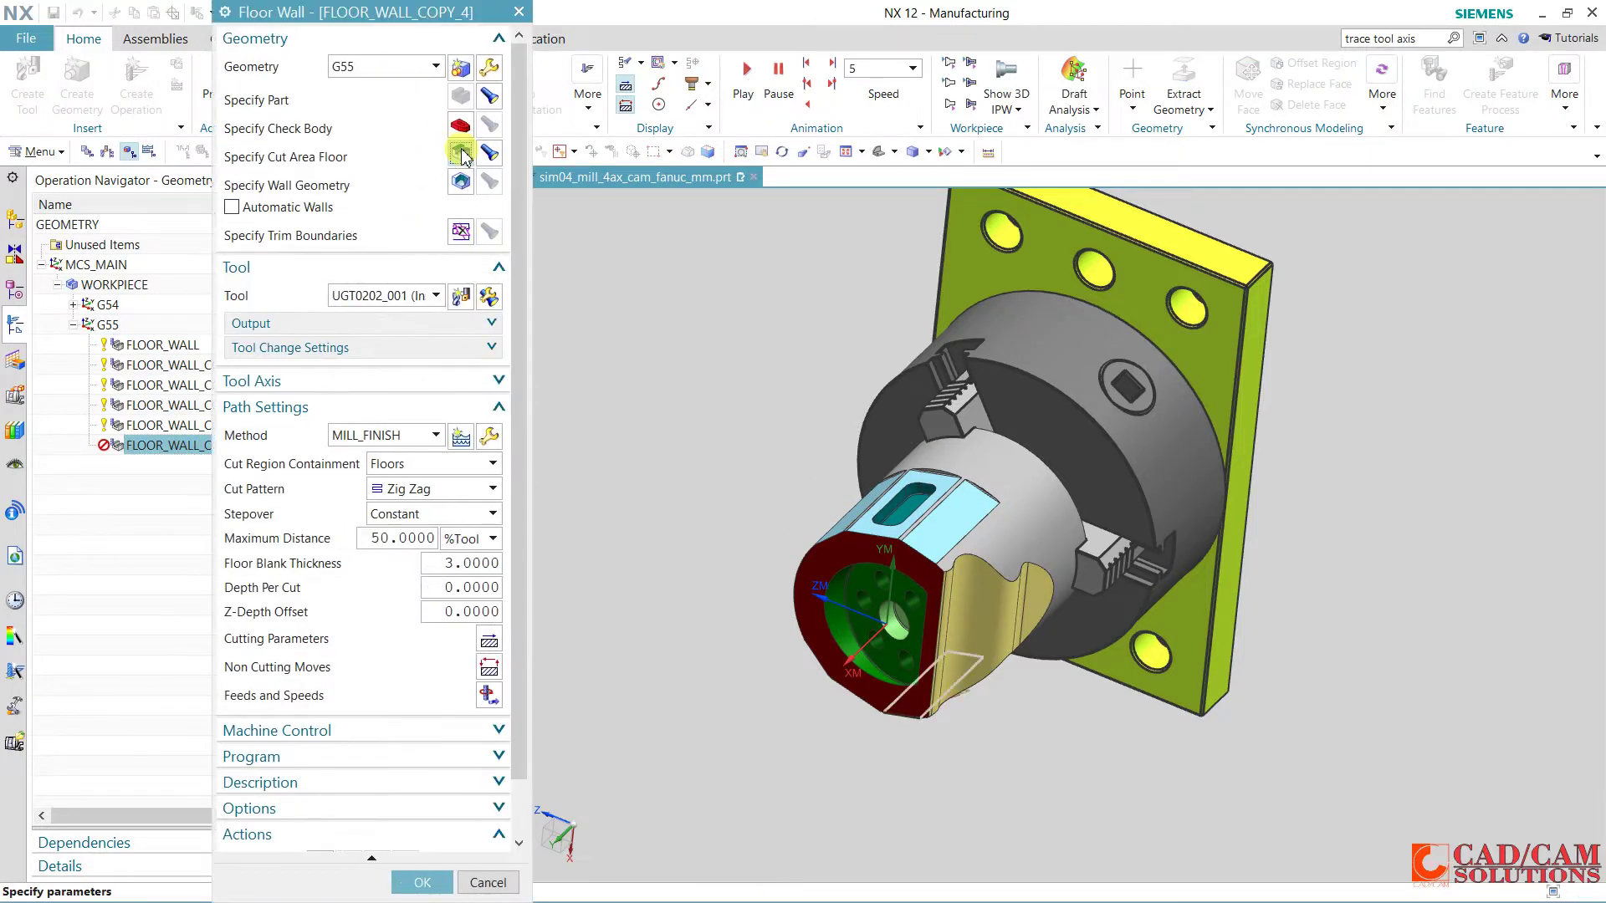
left_click(461, 153)
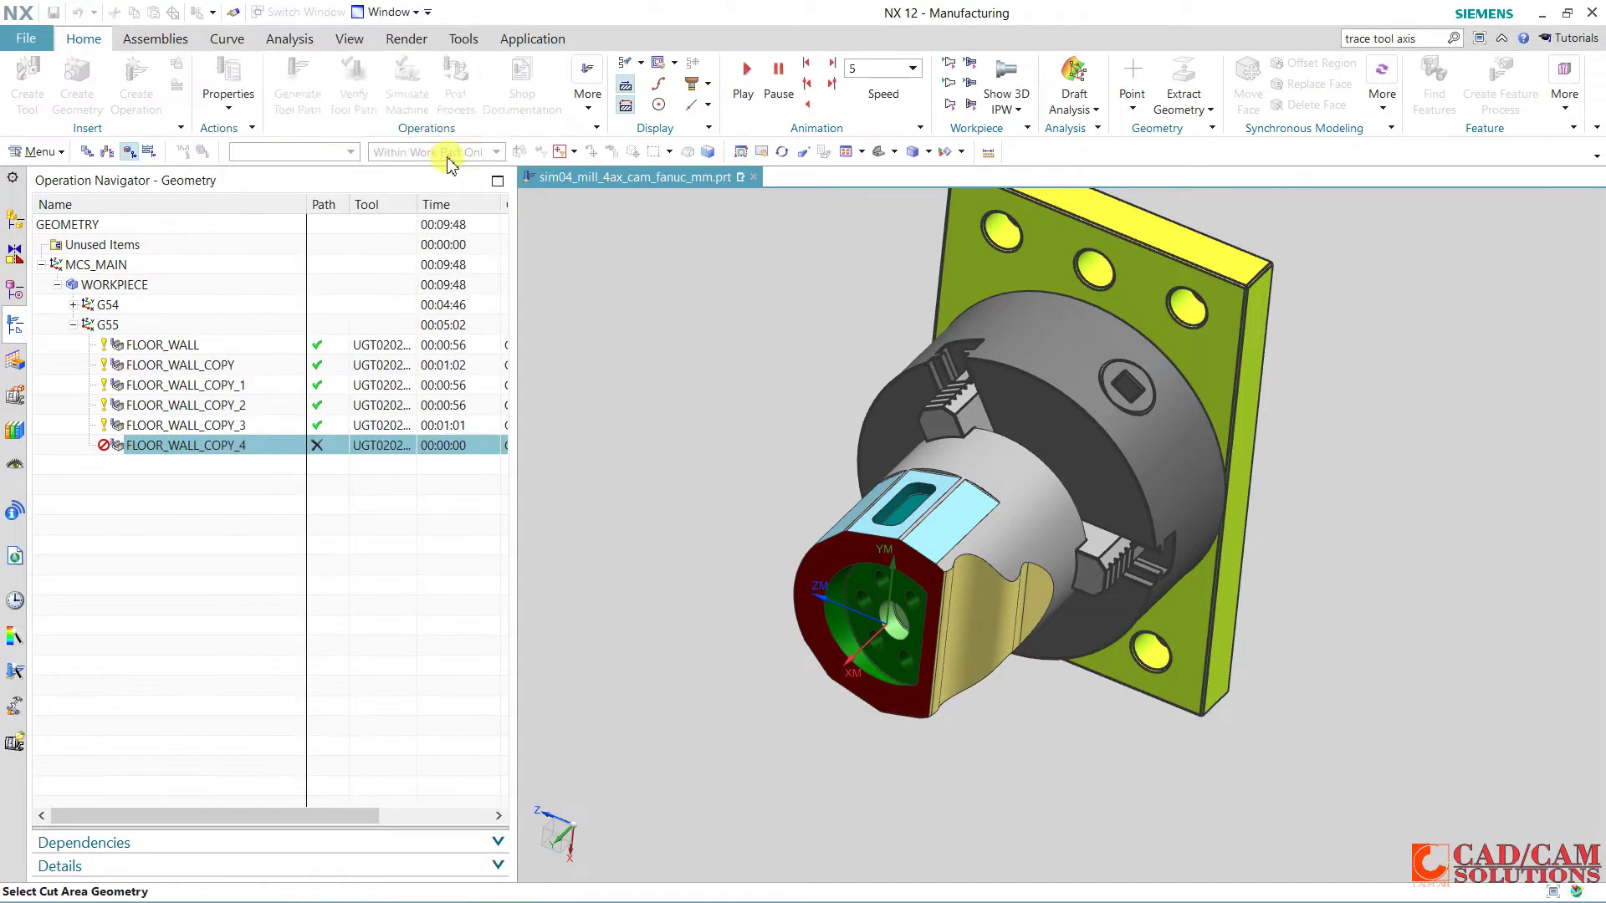
left_click(929, 535)
left_click(404, 264)
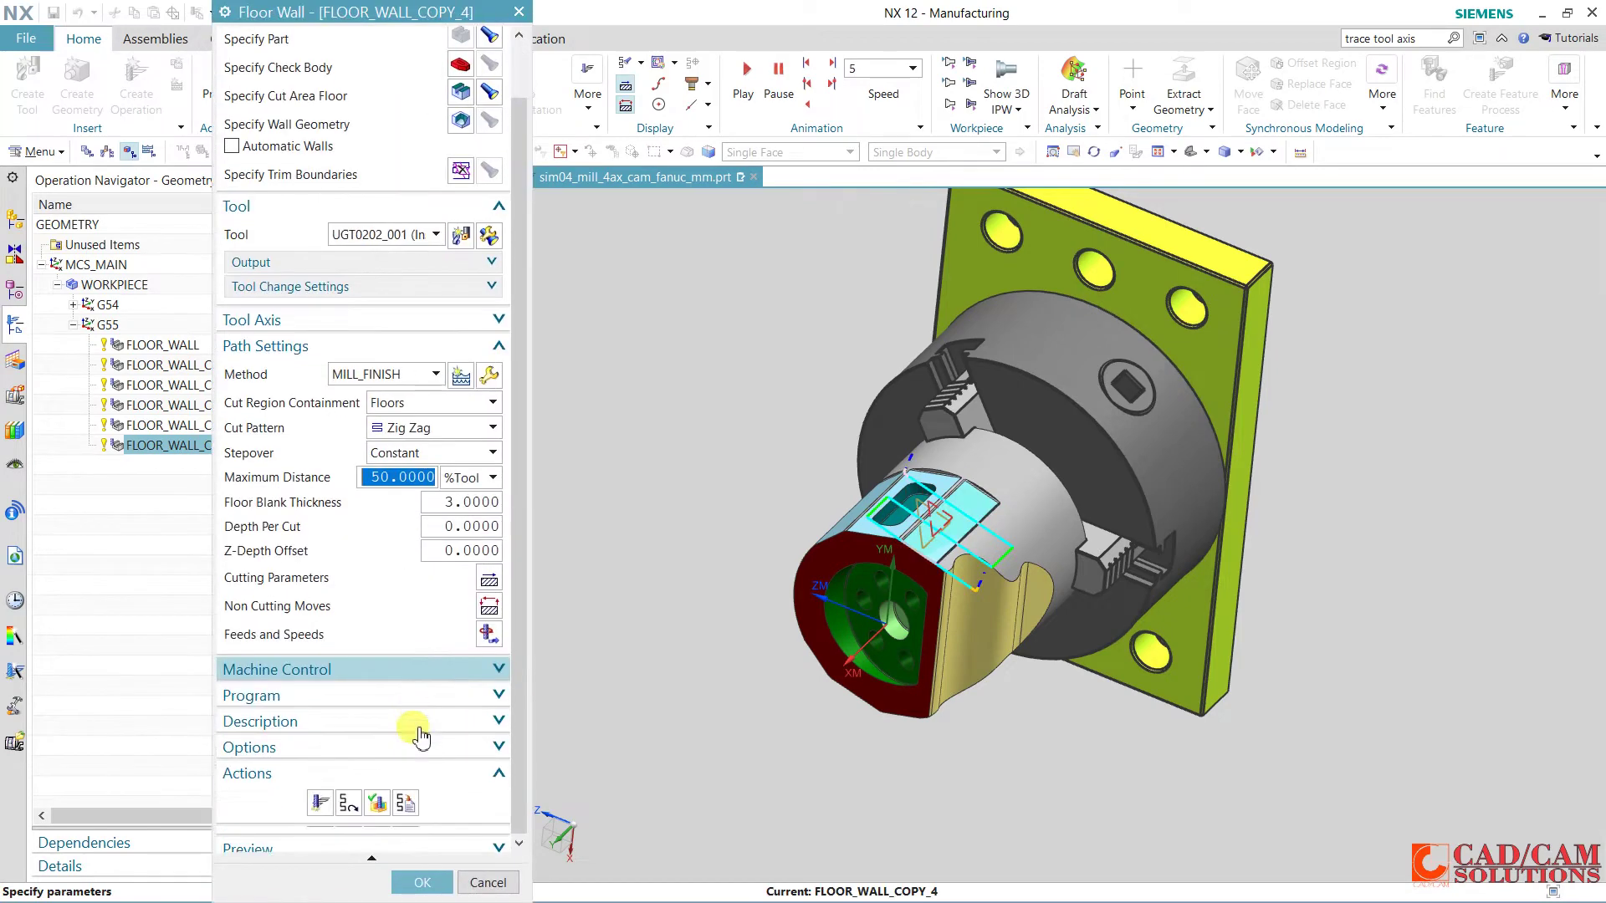
left_click(422, 880)
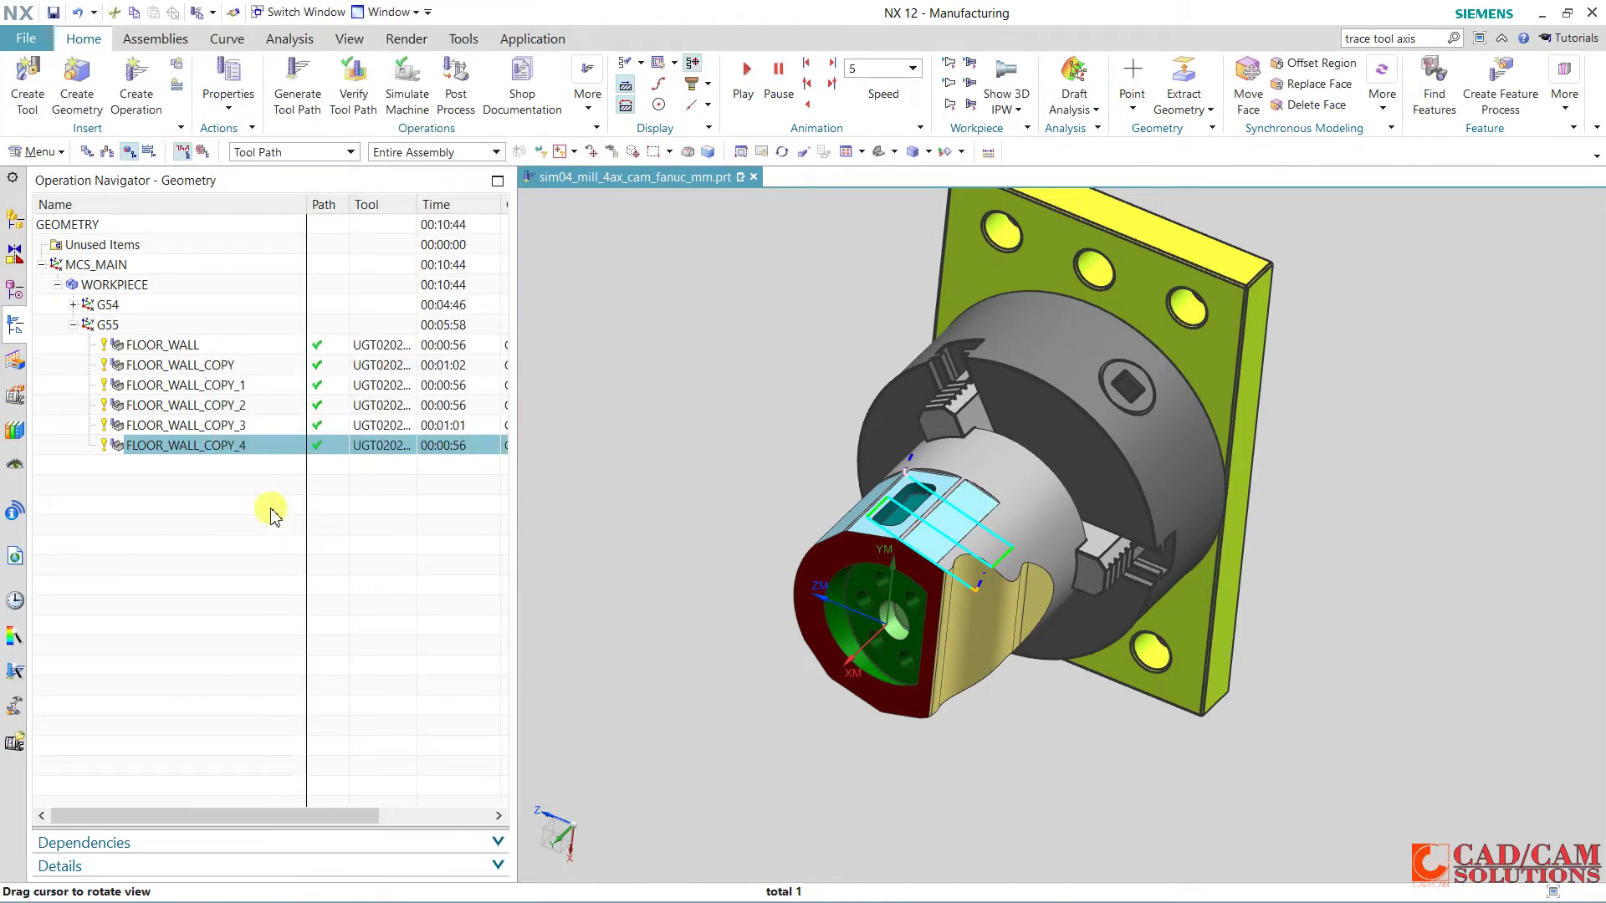
mouse_move(623, 548)
middle_mouse_down()
mouse_move(753, 531)
mouse_move(736, 501)
mouse_move(763, 525)
middle_mouse_up()
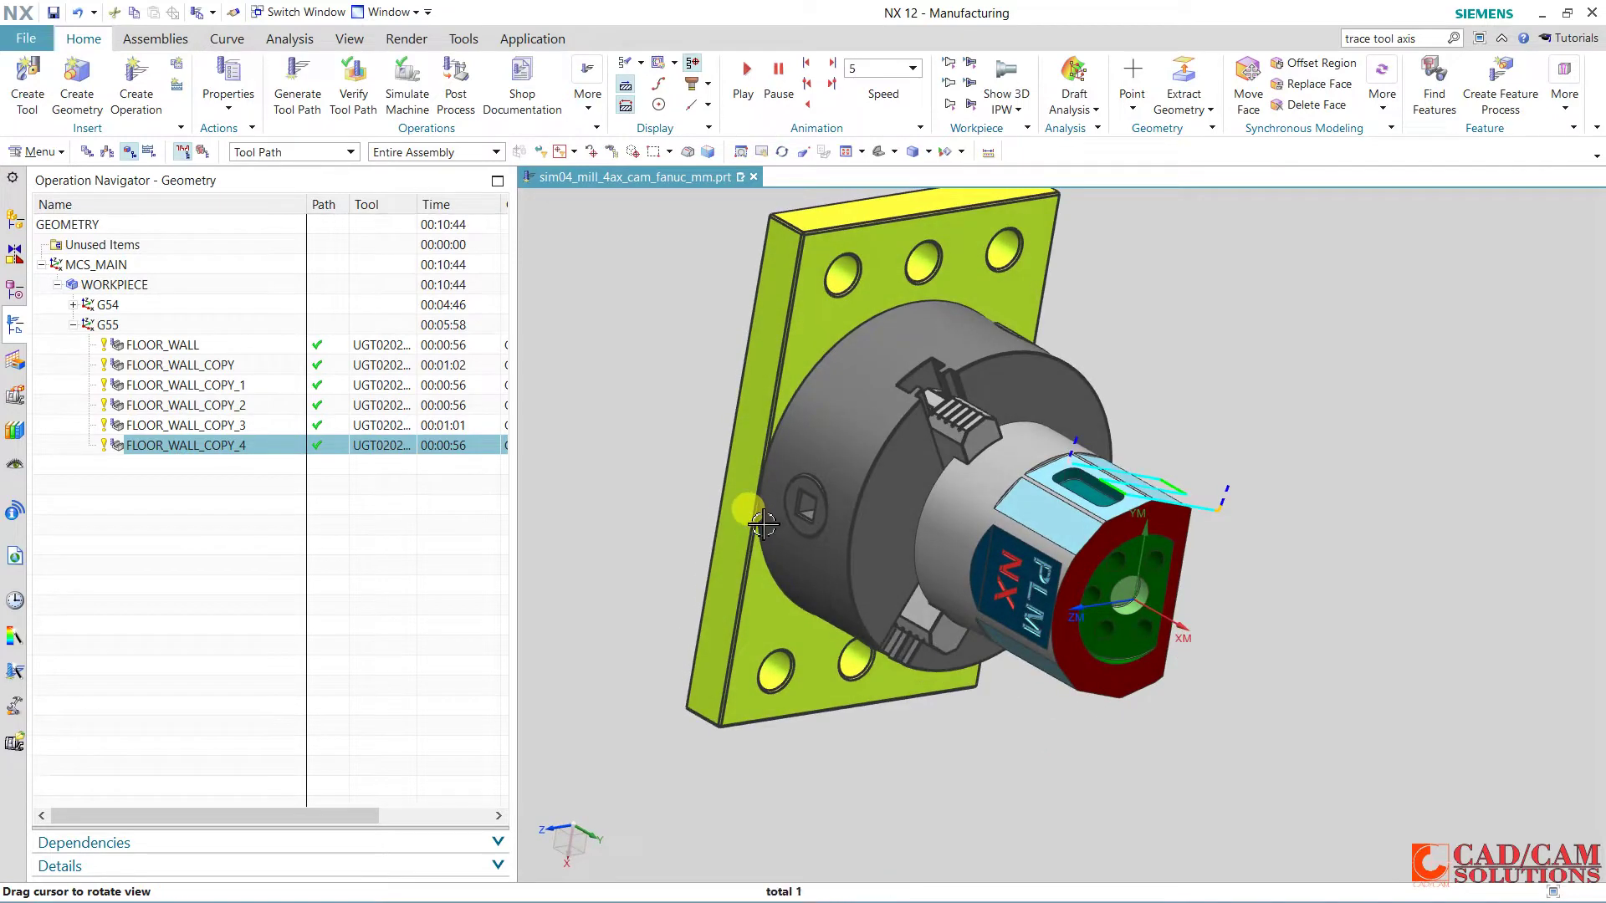
Paste a copied Floor Wall operation into G55 and open FLOOR_WALL_COPY_5 for editing.
left_click(625, 480)
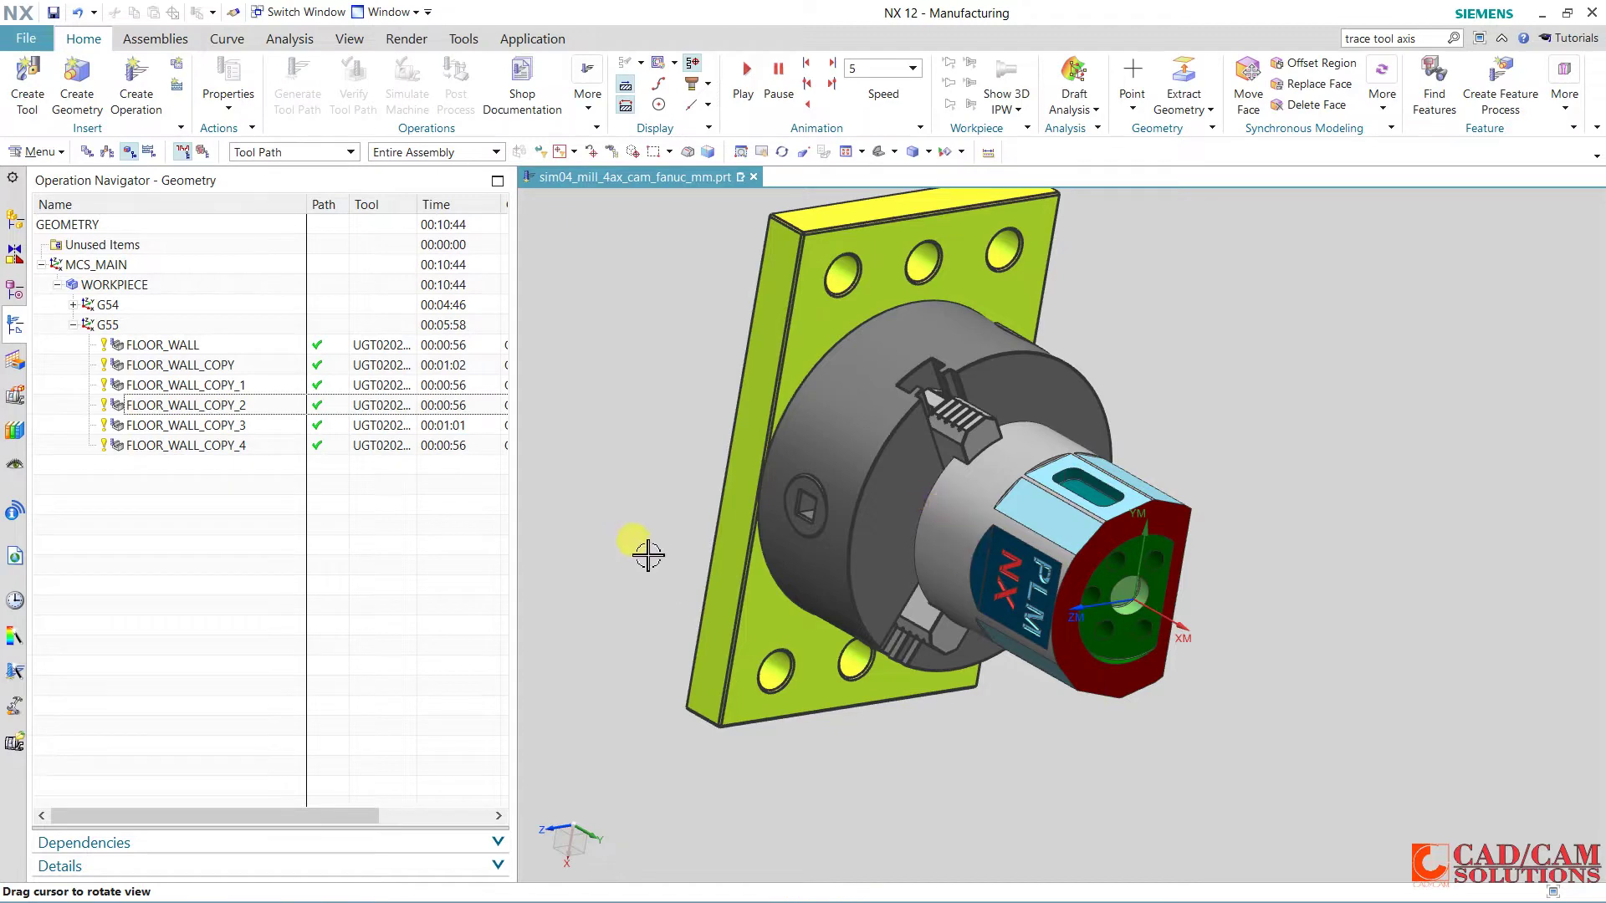
mouse_move(648, 555)
middle_mouse_down()
mouse_move(742, 465)
mouse_move(706, 387)
mouse_move(670, 429)
mouse_move(703, 456)
middle_mouse_up()
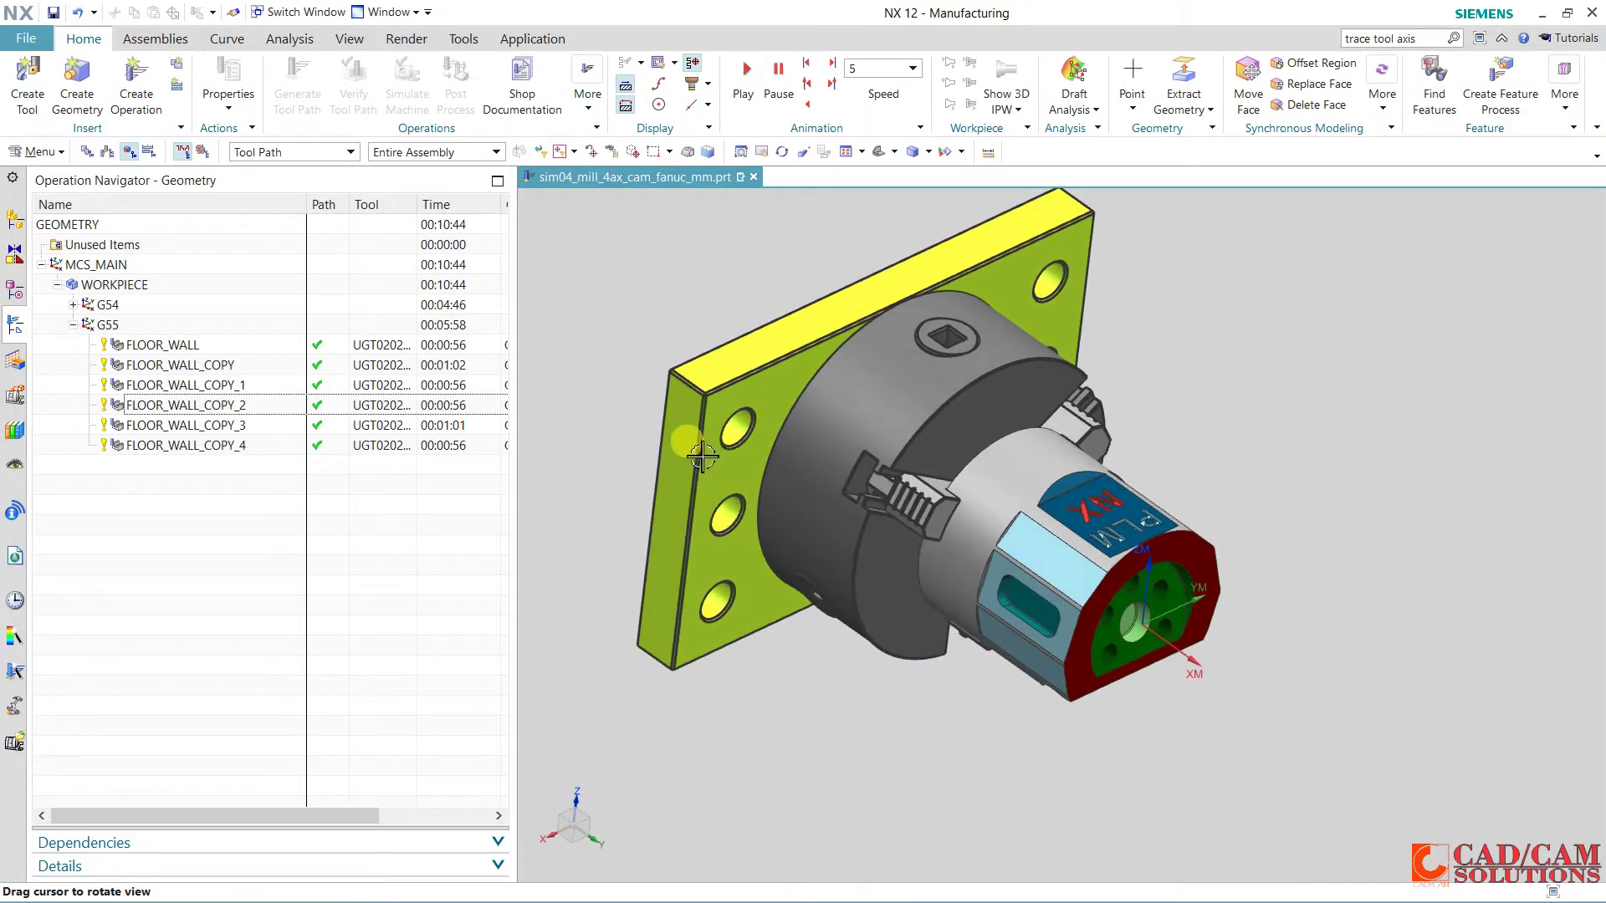
left_click(119, 328)
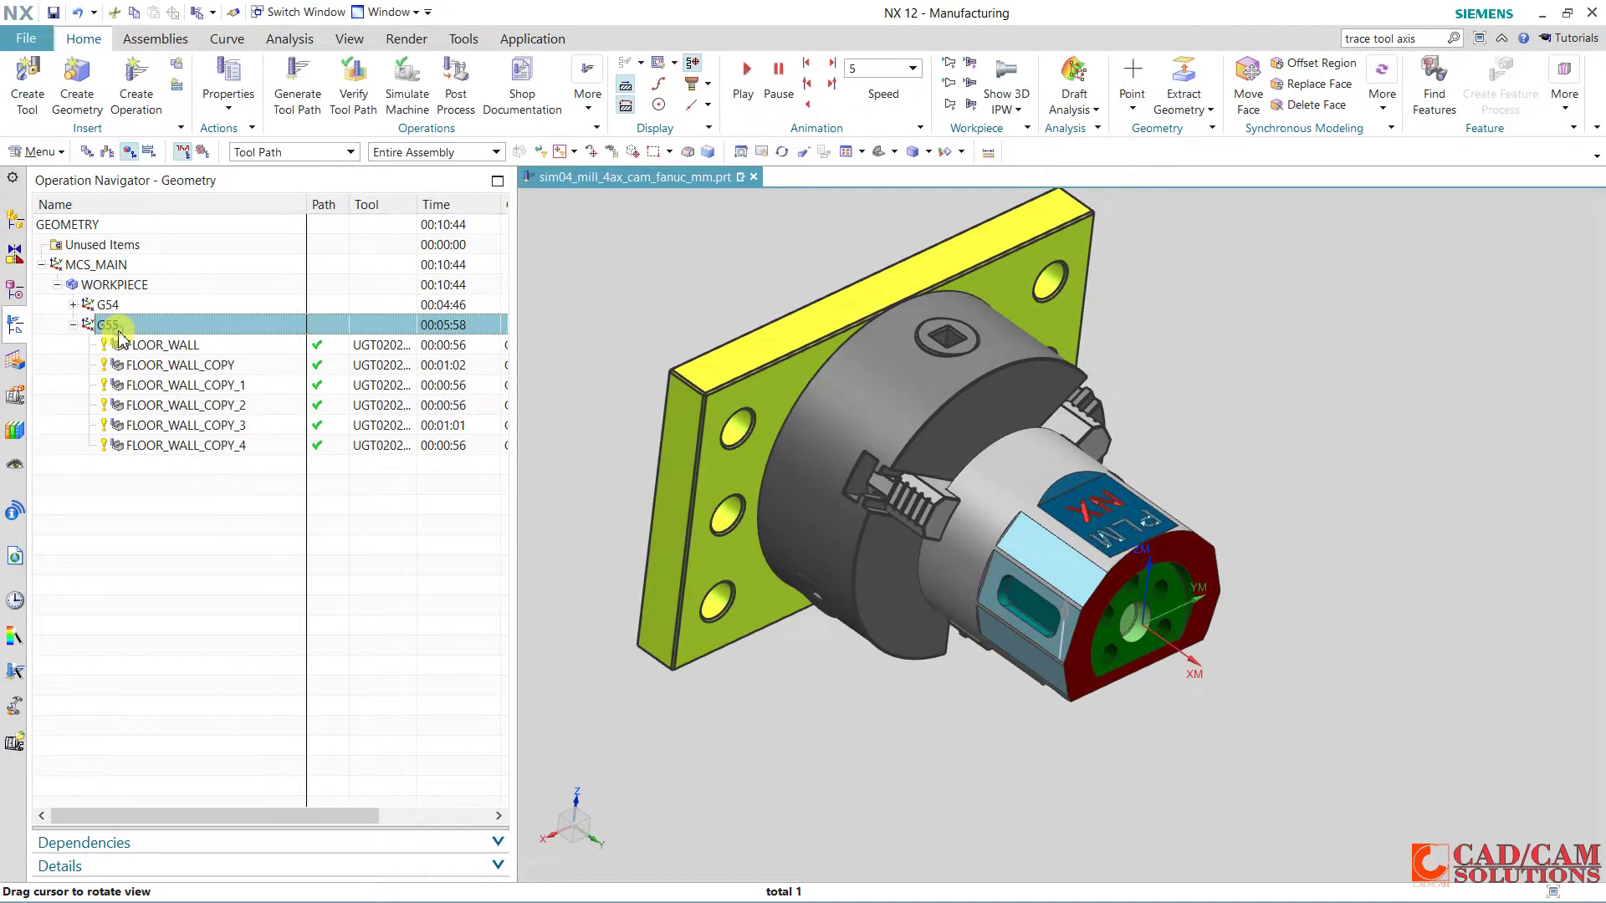
right_click(121, 329)
left_click(213, 414)
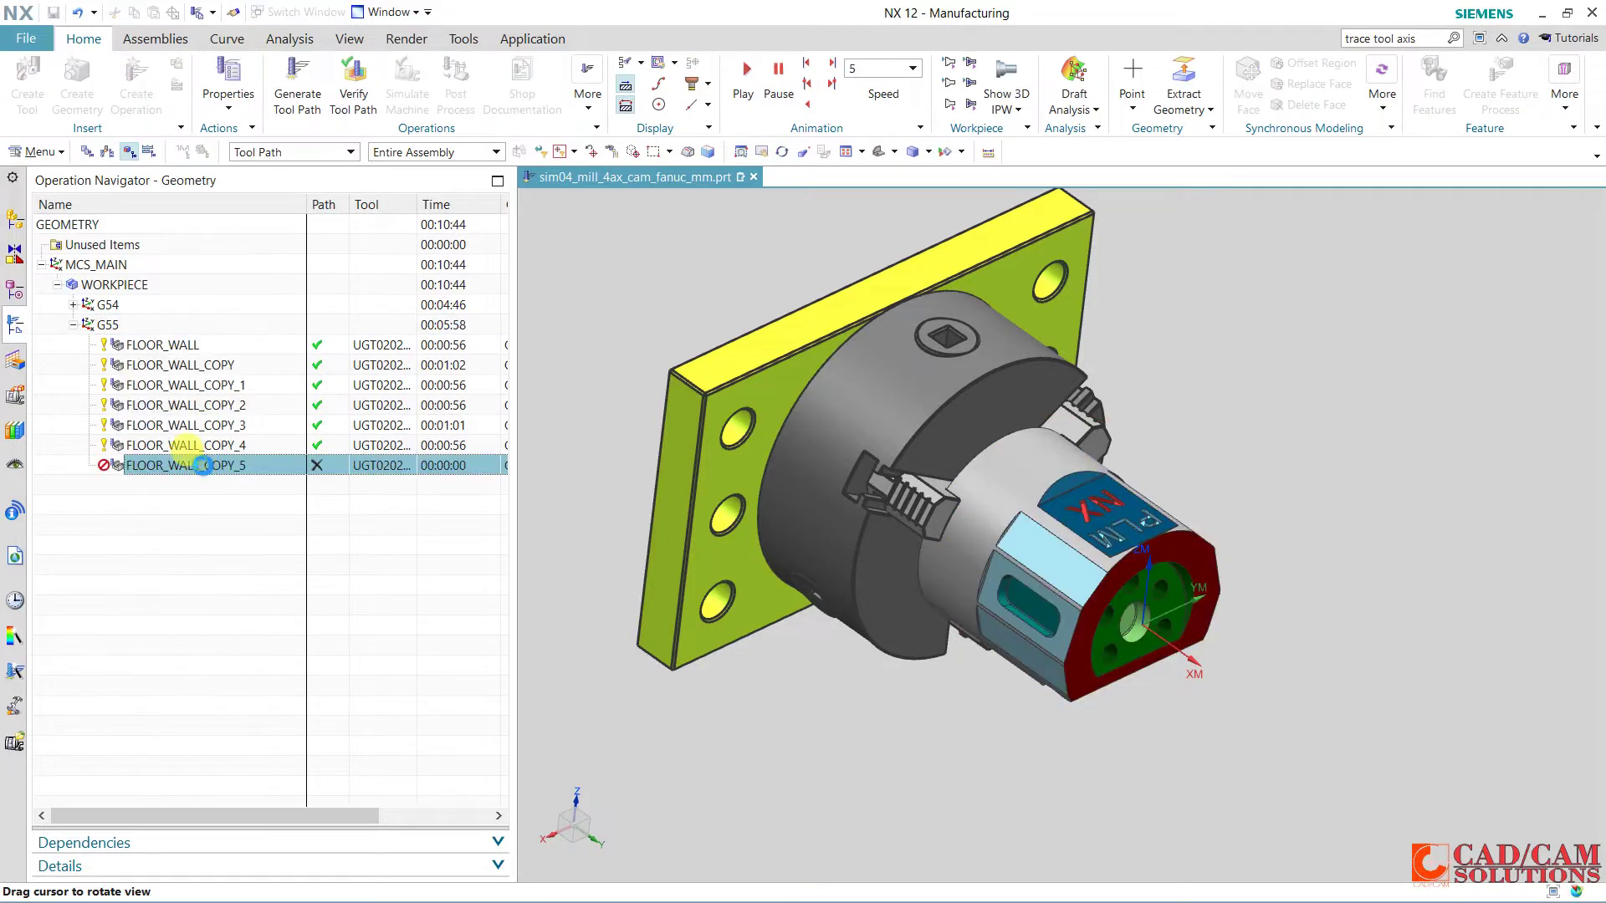
double_click(203, 471)
Set the cut area floor to the raised-NX-lettering face, generate the path and accept.
left_click(461, 155)
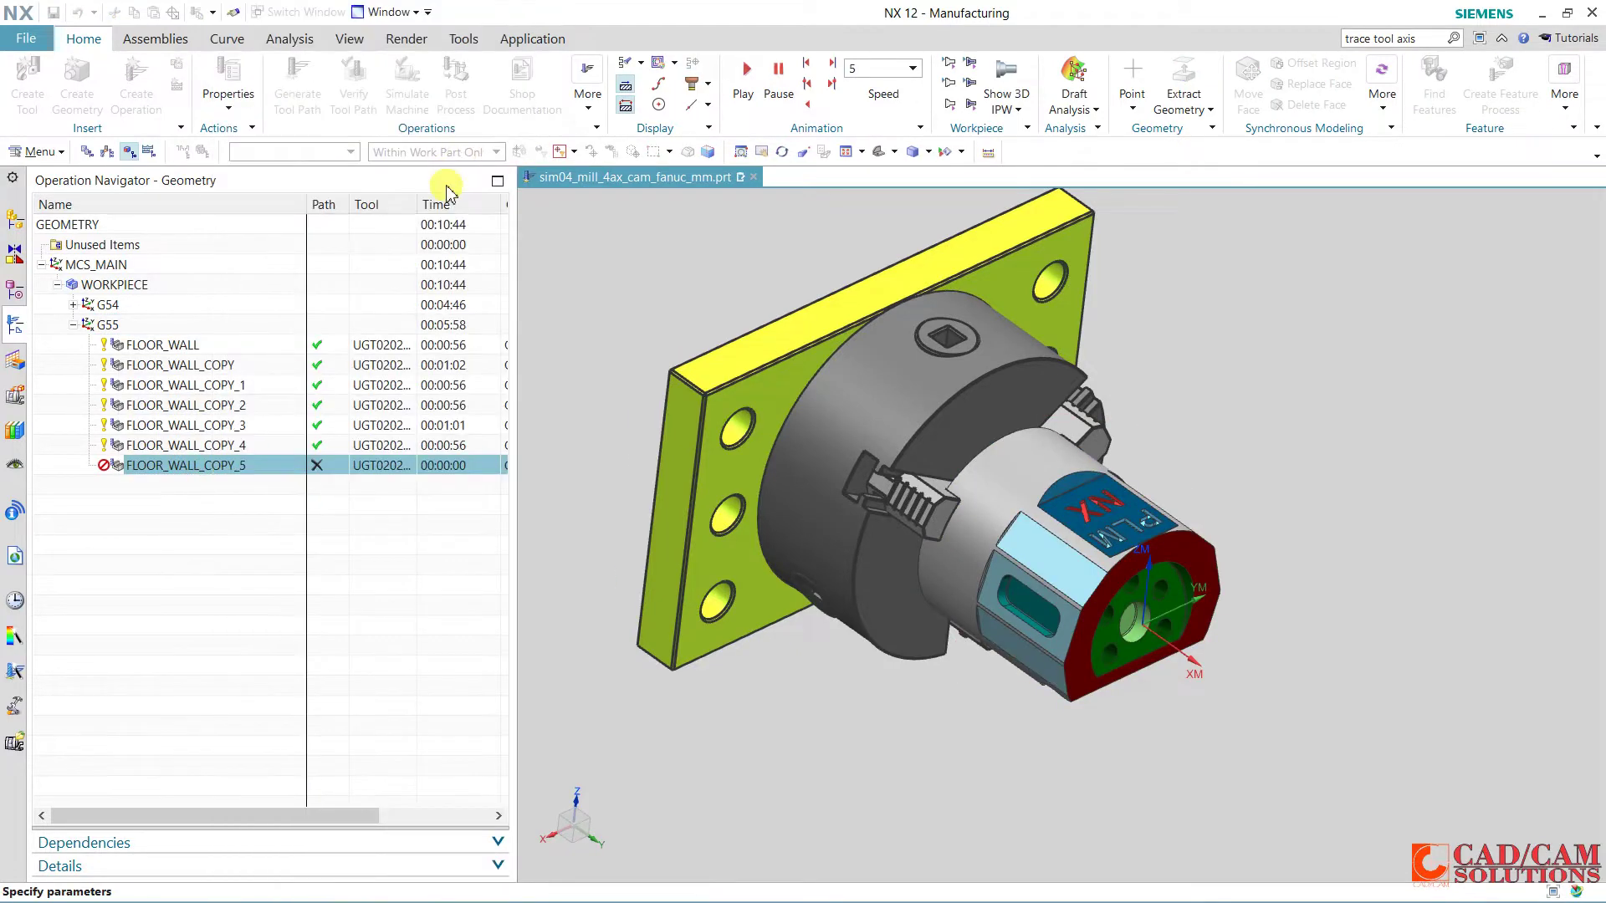
left_click(1140, 493)
left_click(404, 265)
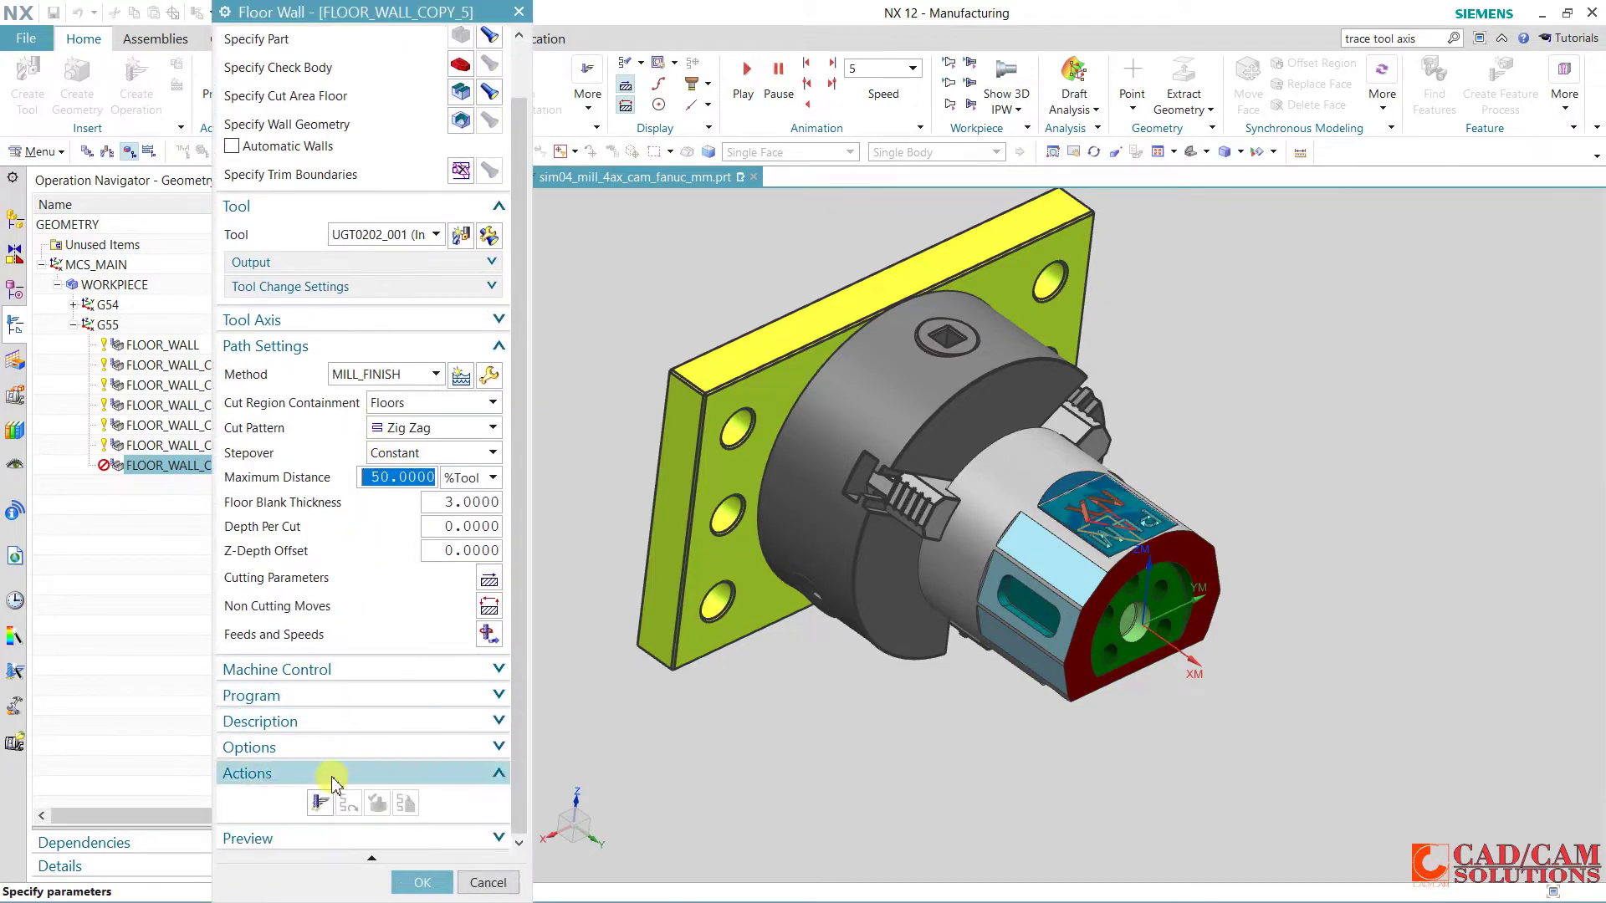
left_click(320, 803)
middle_click(410, 634)
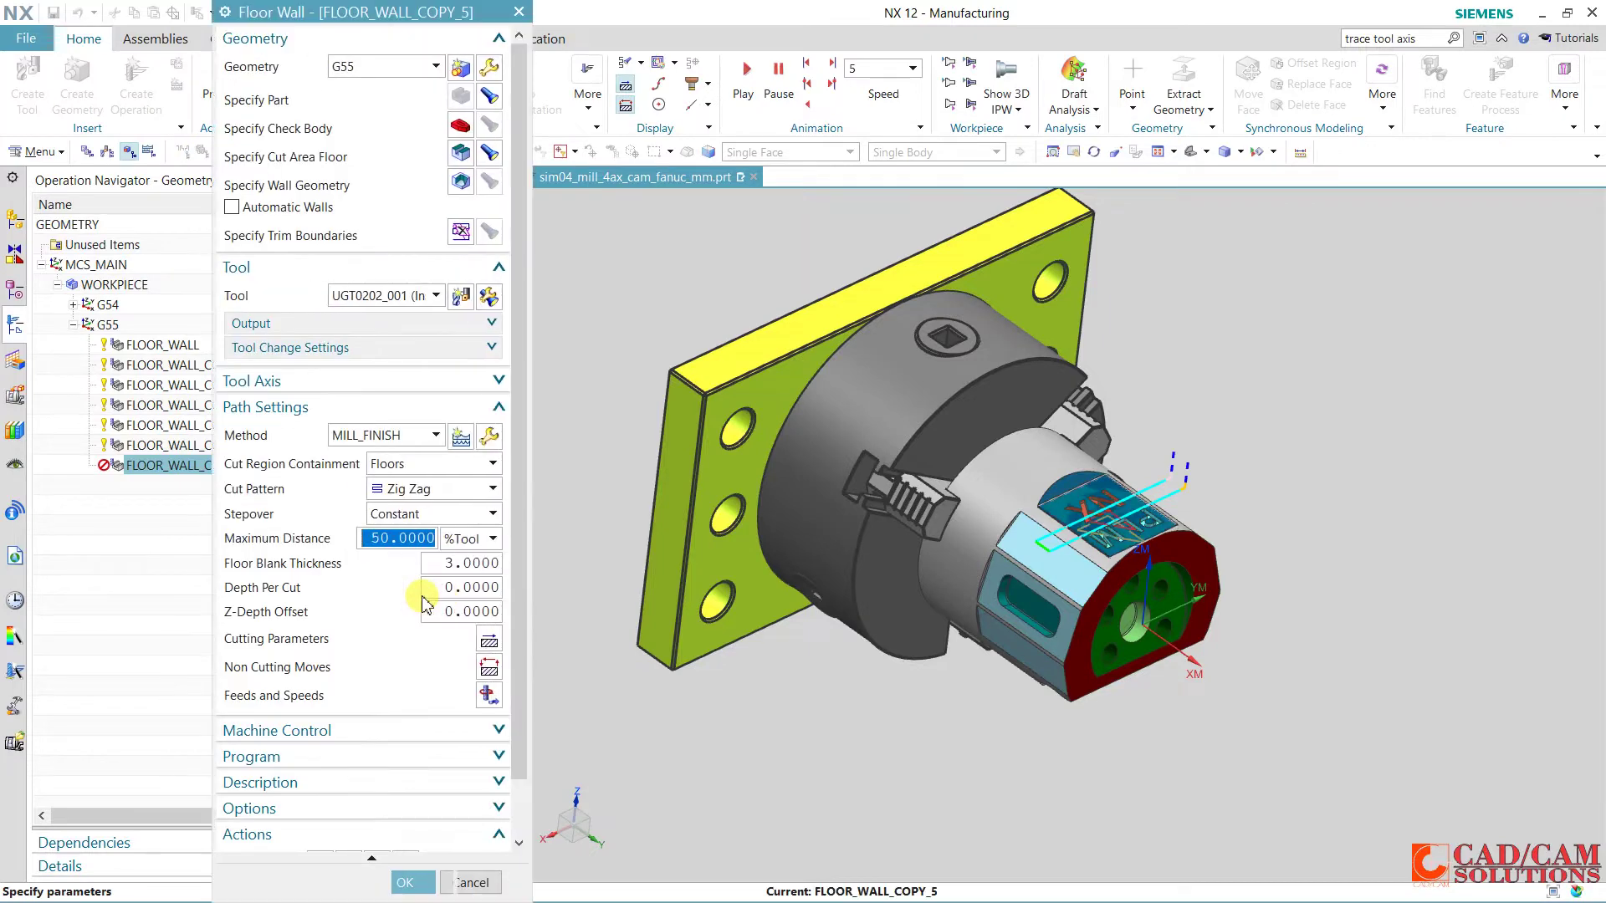
scroll(427, 602, "down", 1)
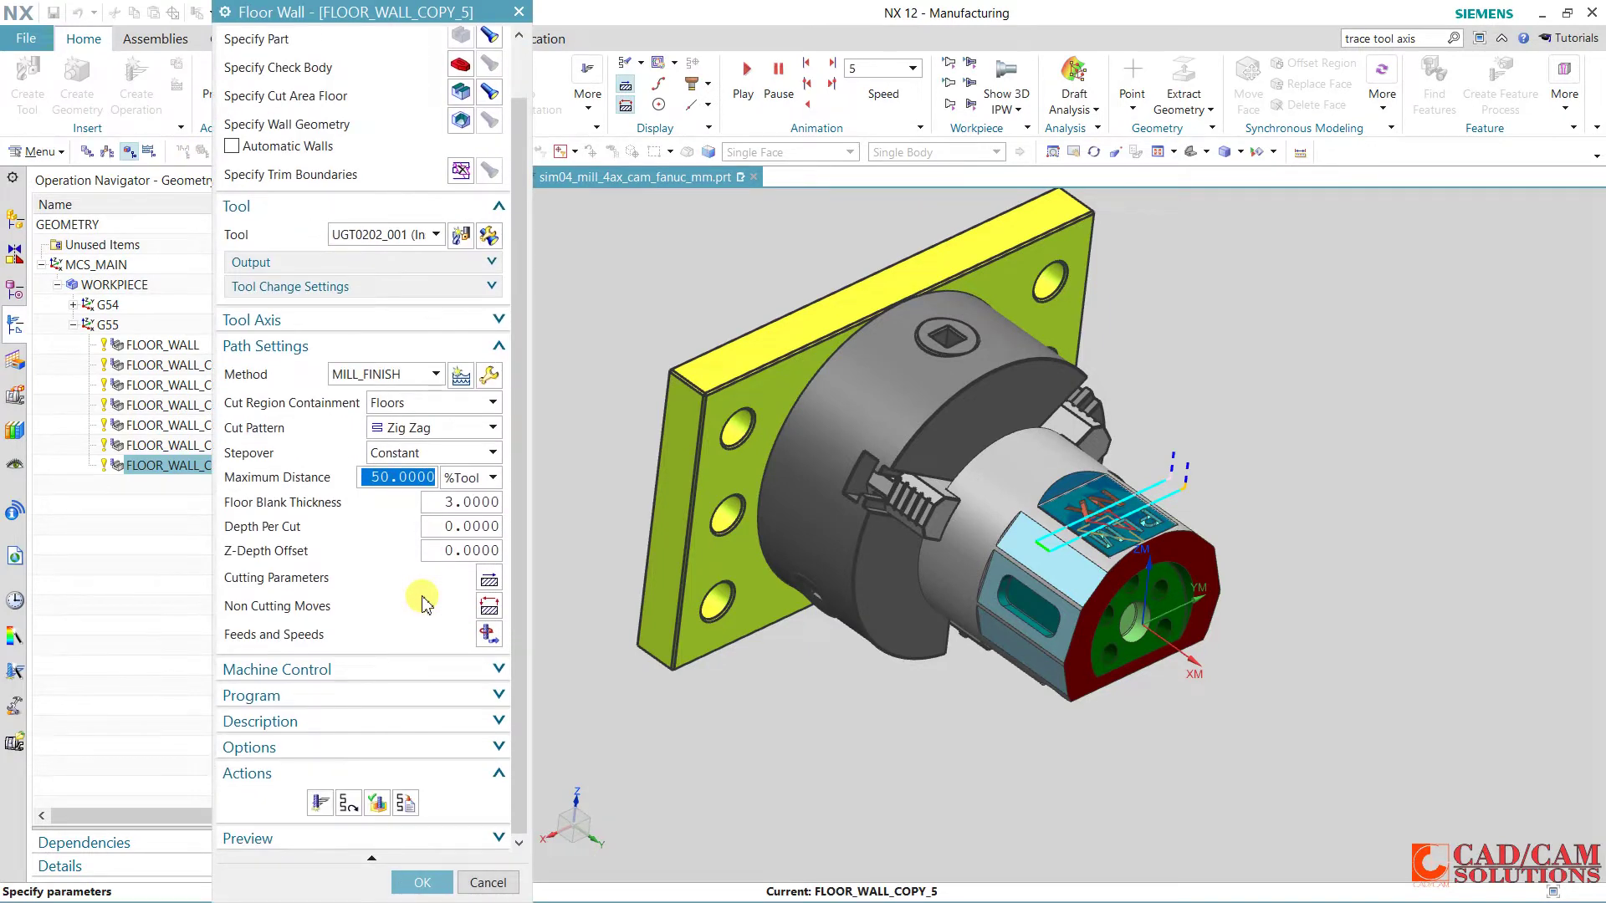
left_click(418, 870)
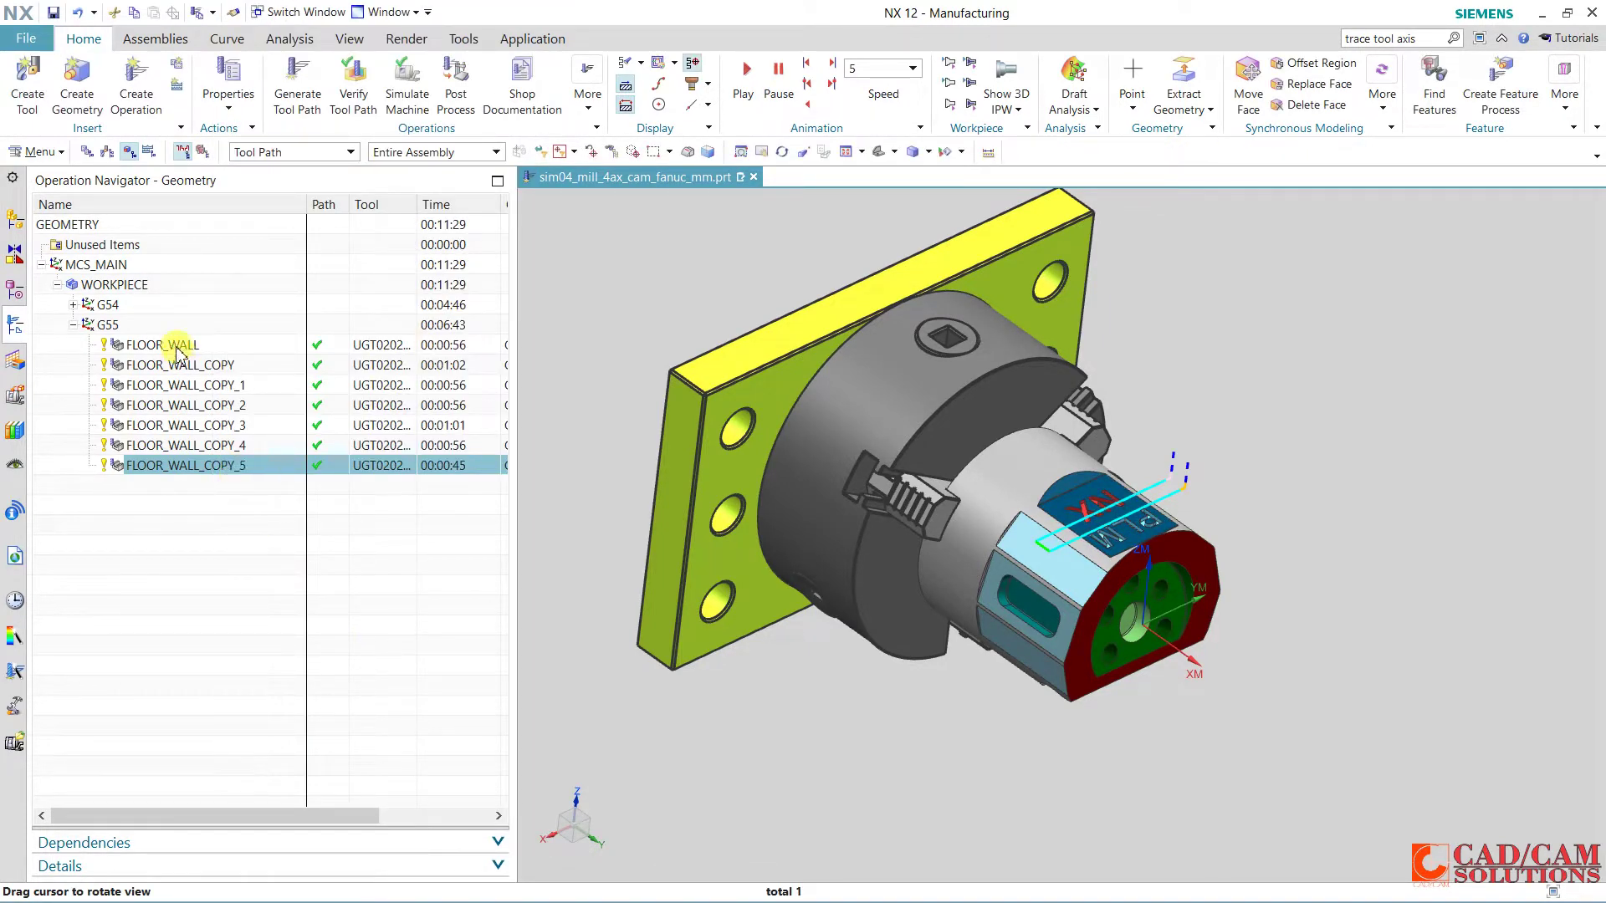
left_click(178, 350)
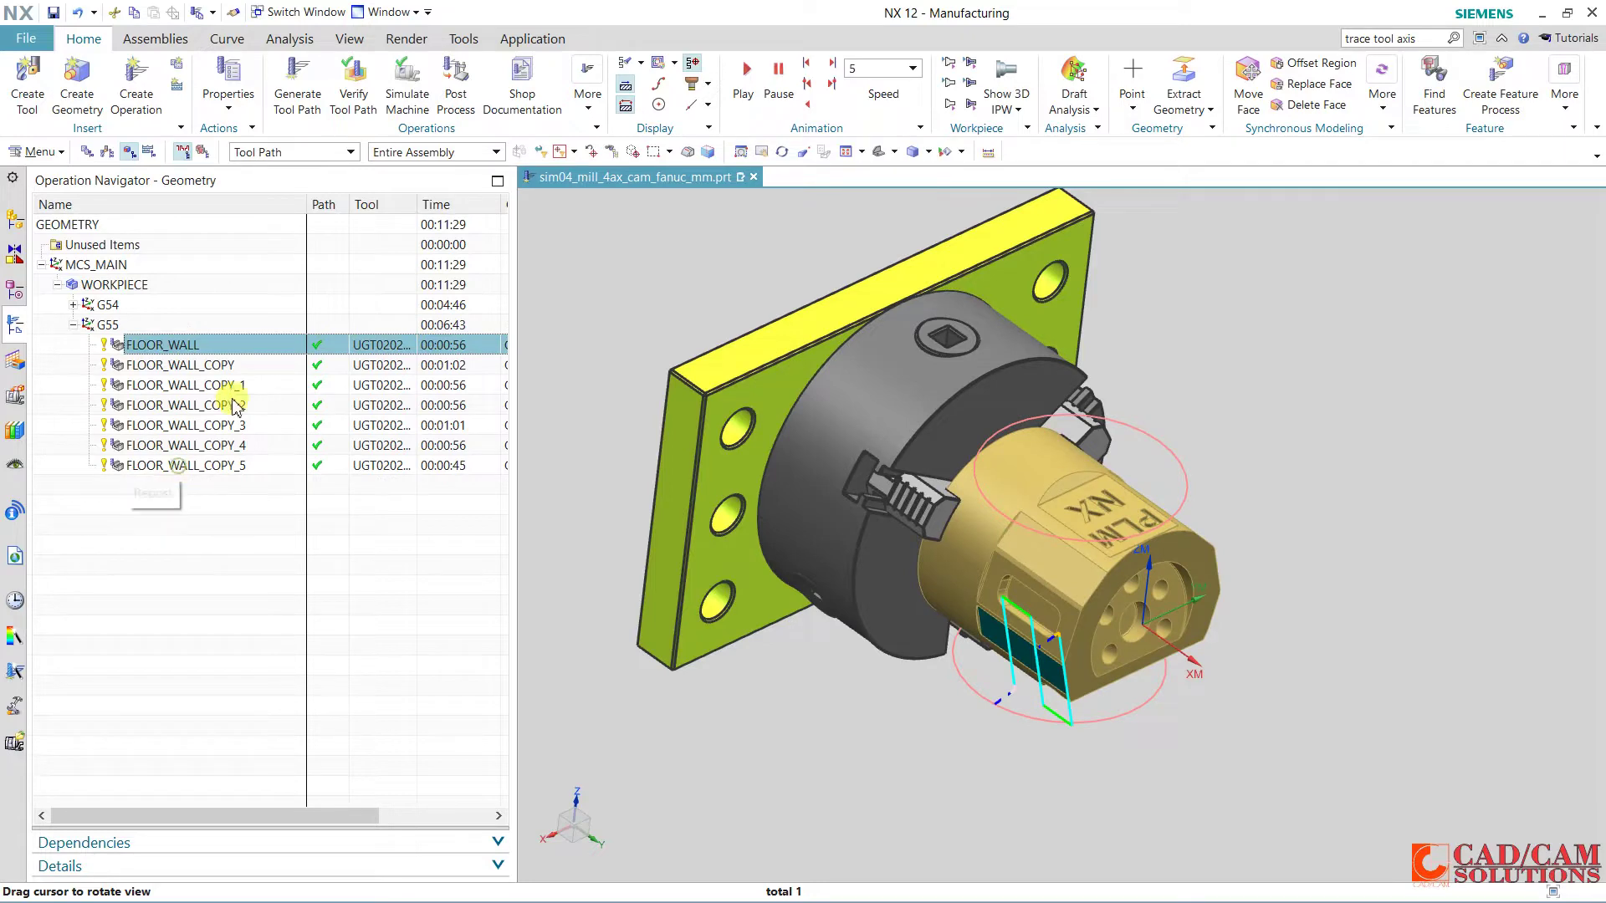
left_click(177, 465, "shift")
left_click(353, 88)
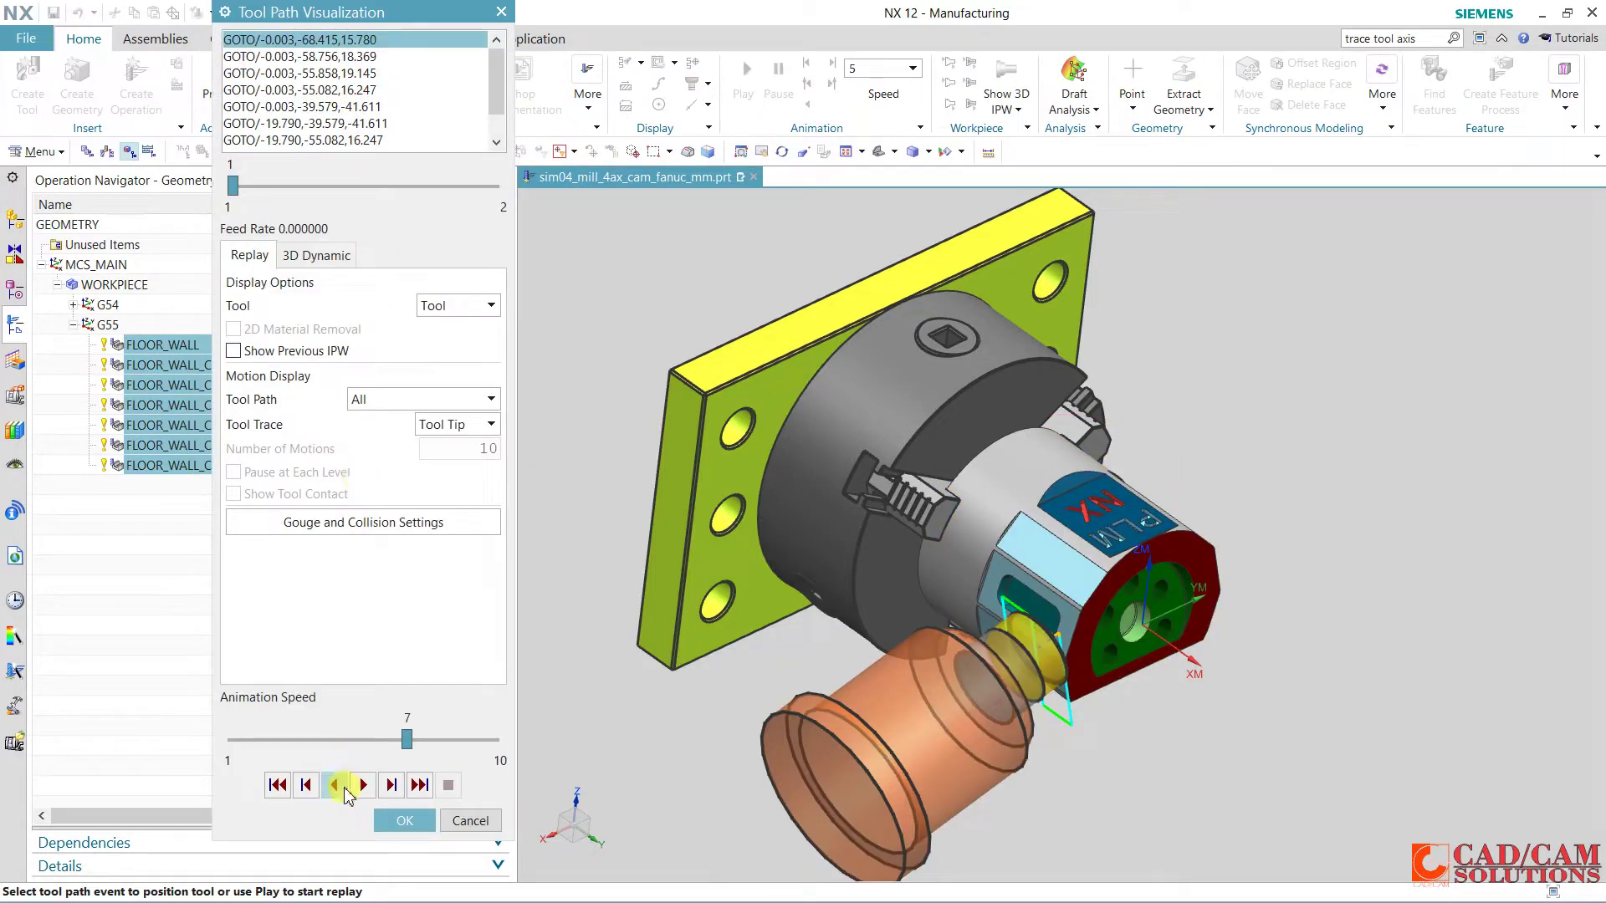
left_click(362, 784)
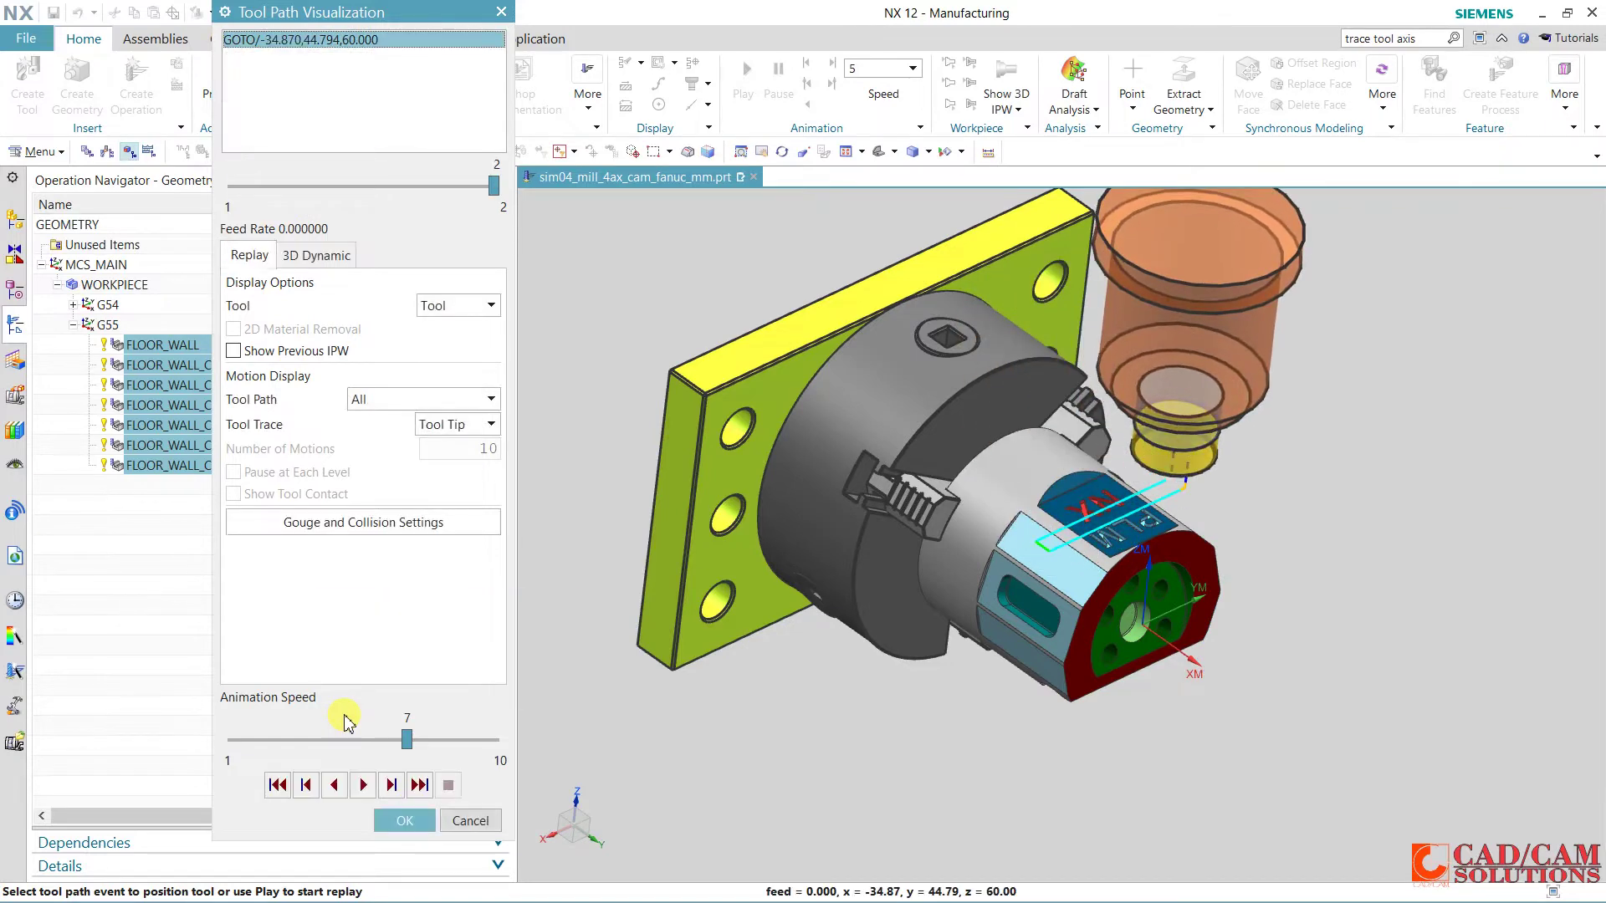
left_click(405, 821)
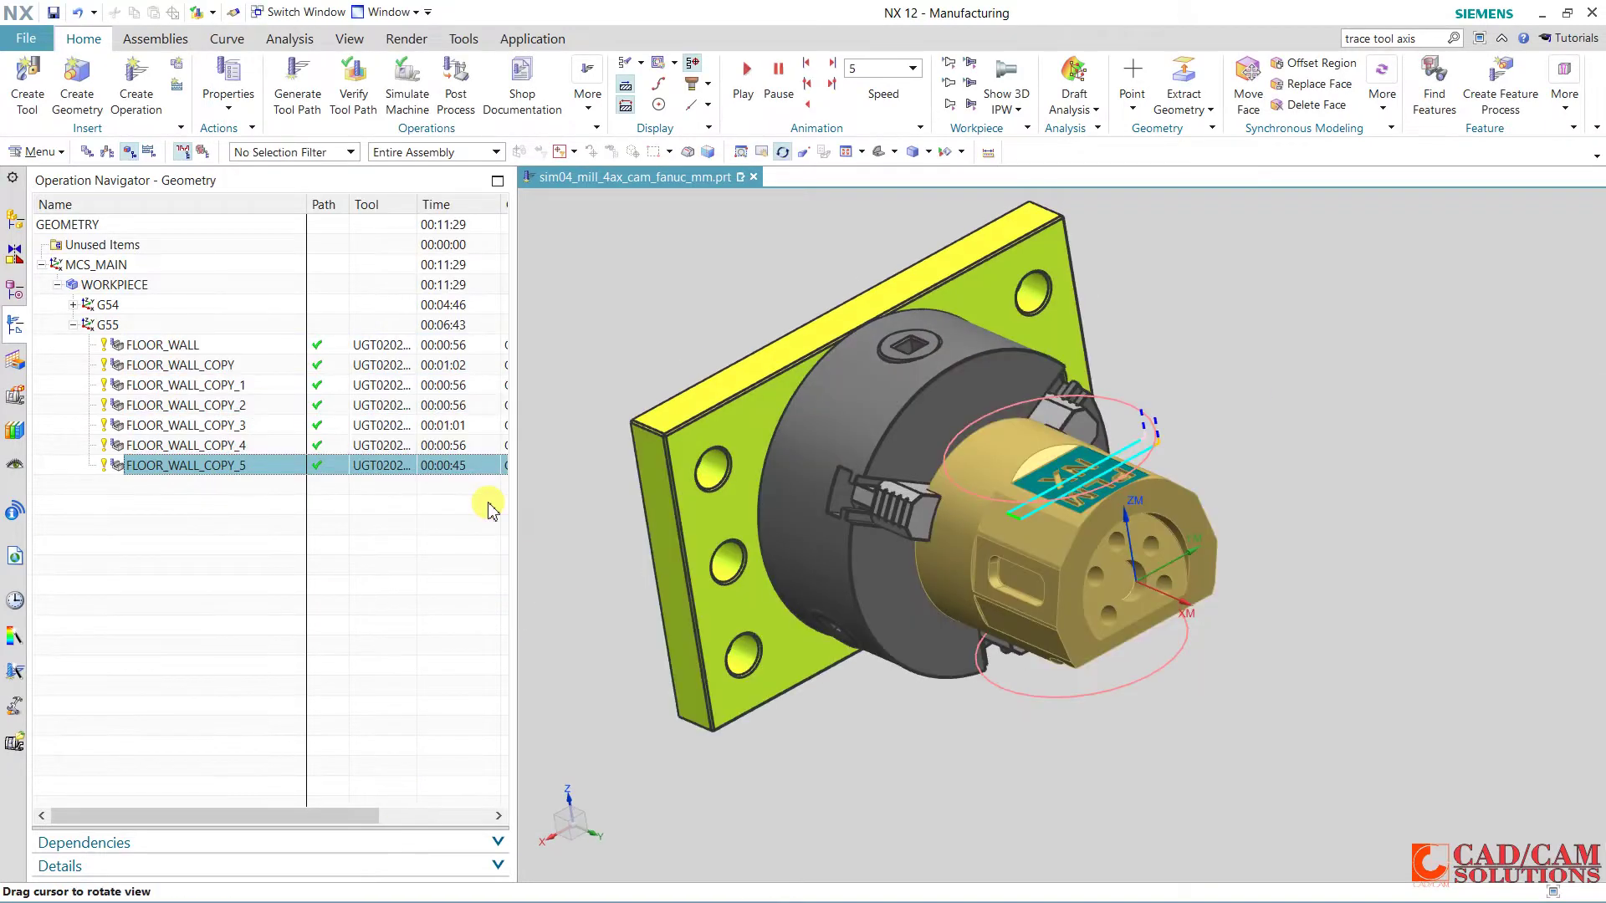
Create a mill_contour Cavity Mill operation using tool UGT0201_088 and method MILL_ROUGH.
left_click(236, 562)
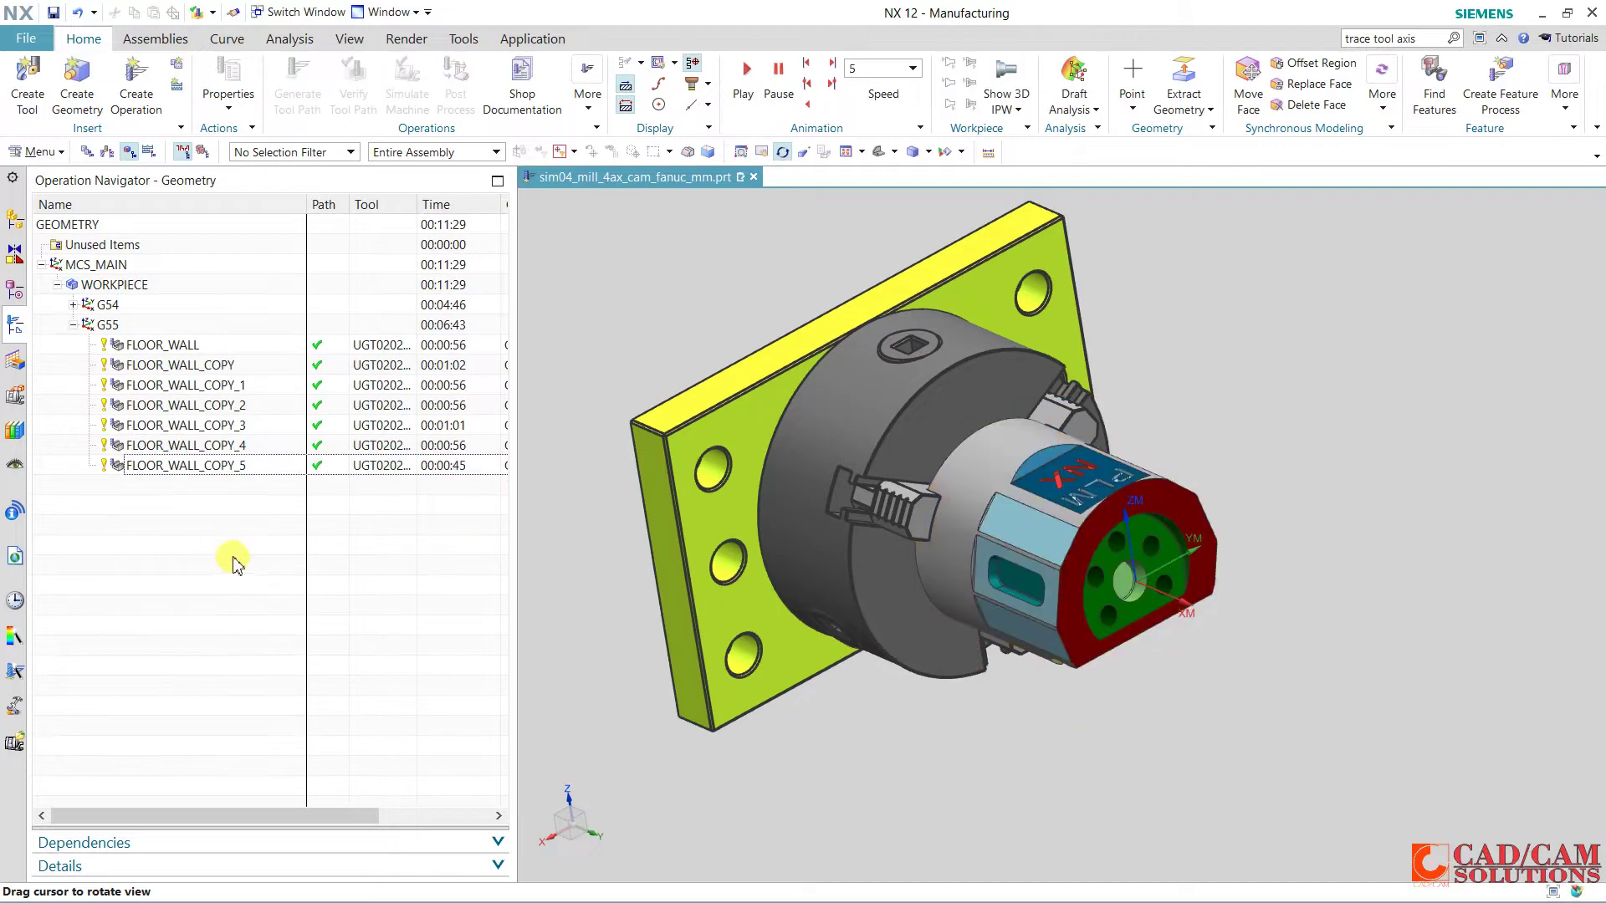
left_click(132, 80)
left_click(360, 66)
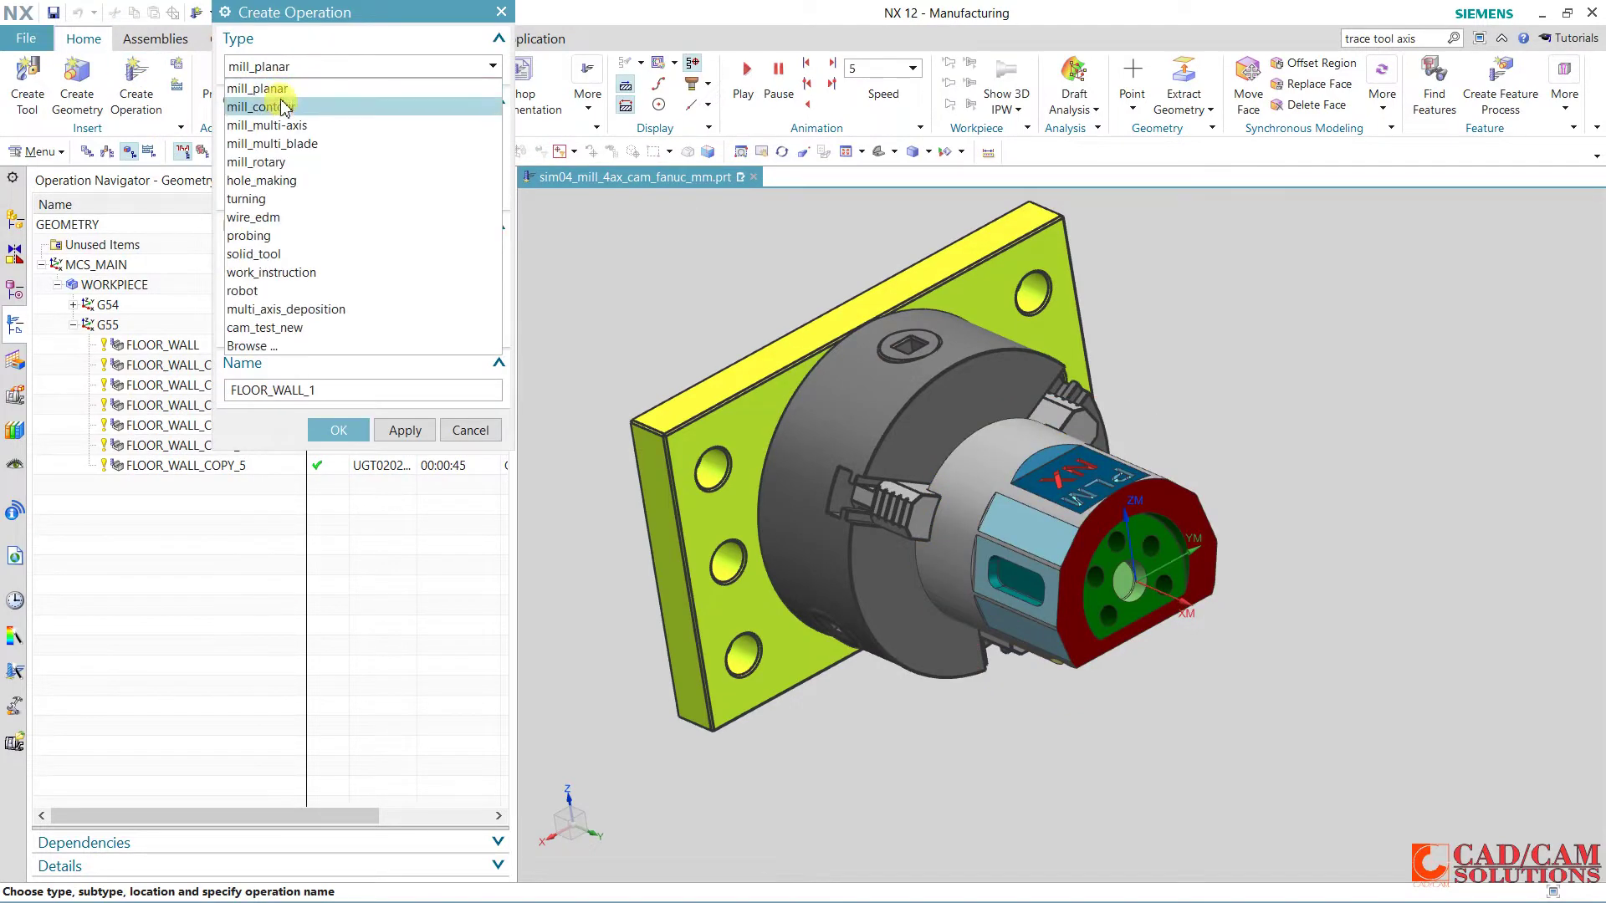
left_click(318, 105)
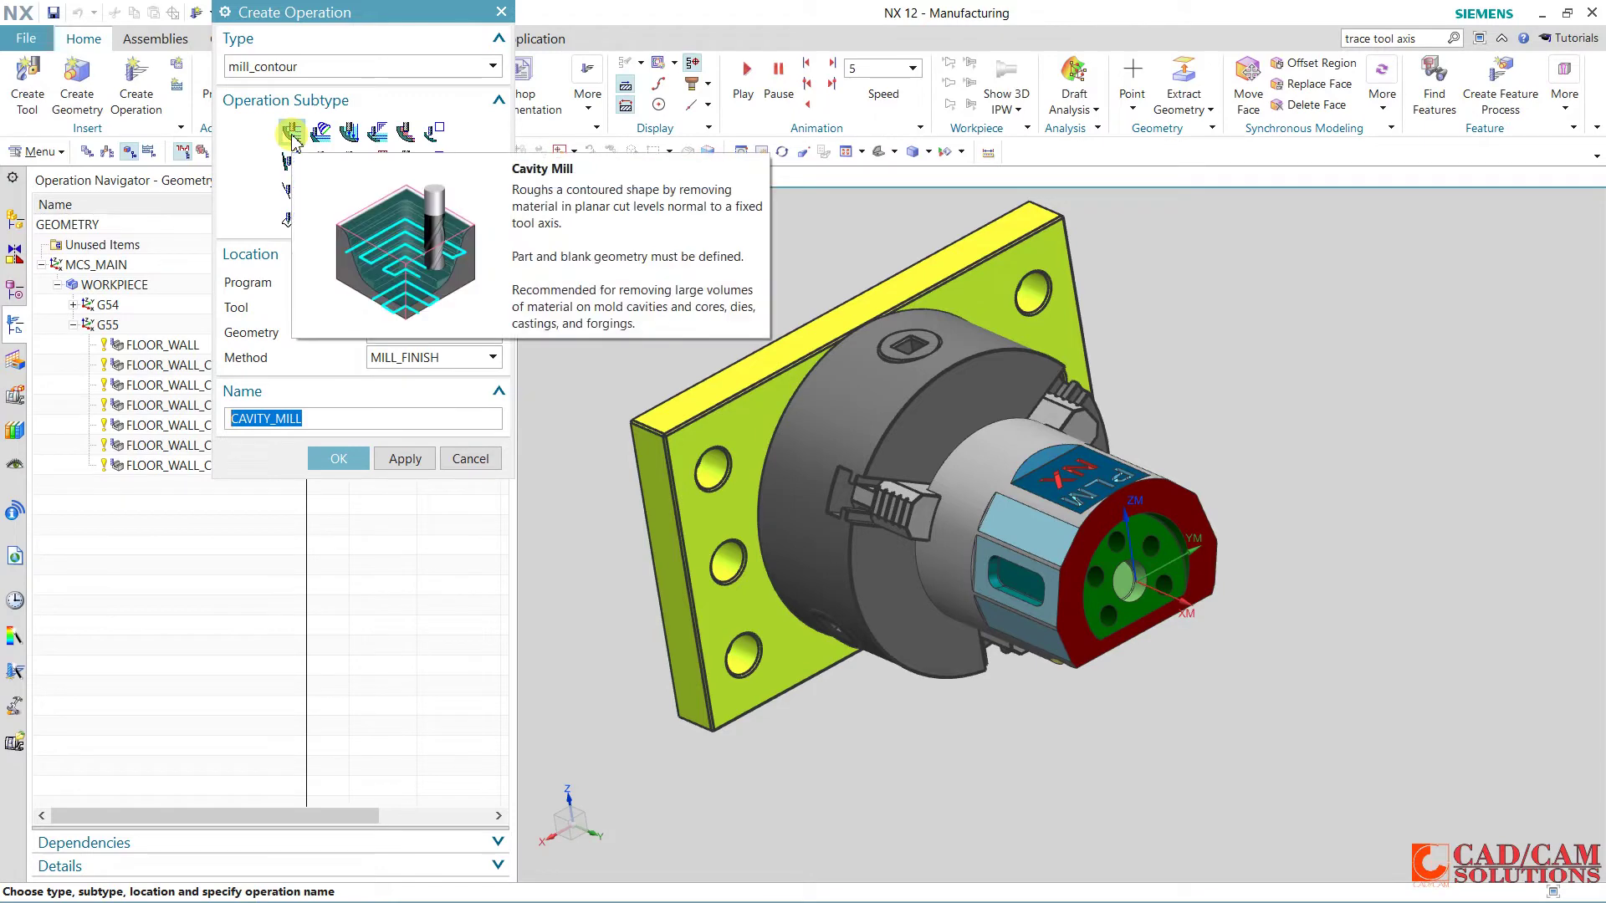
left_click(293, 134)
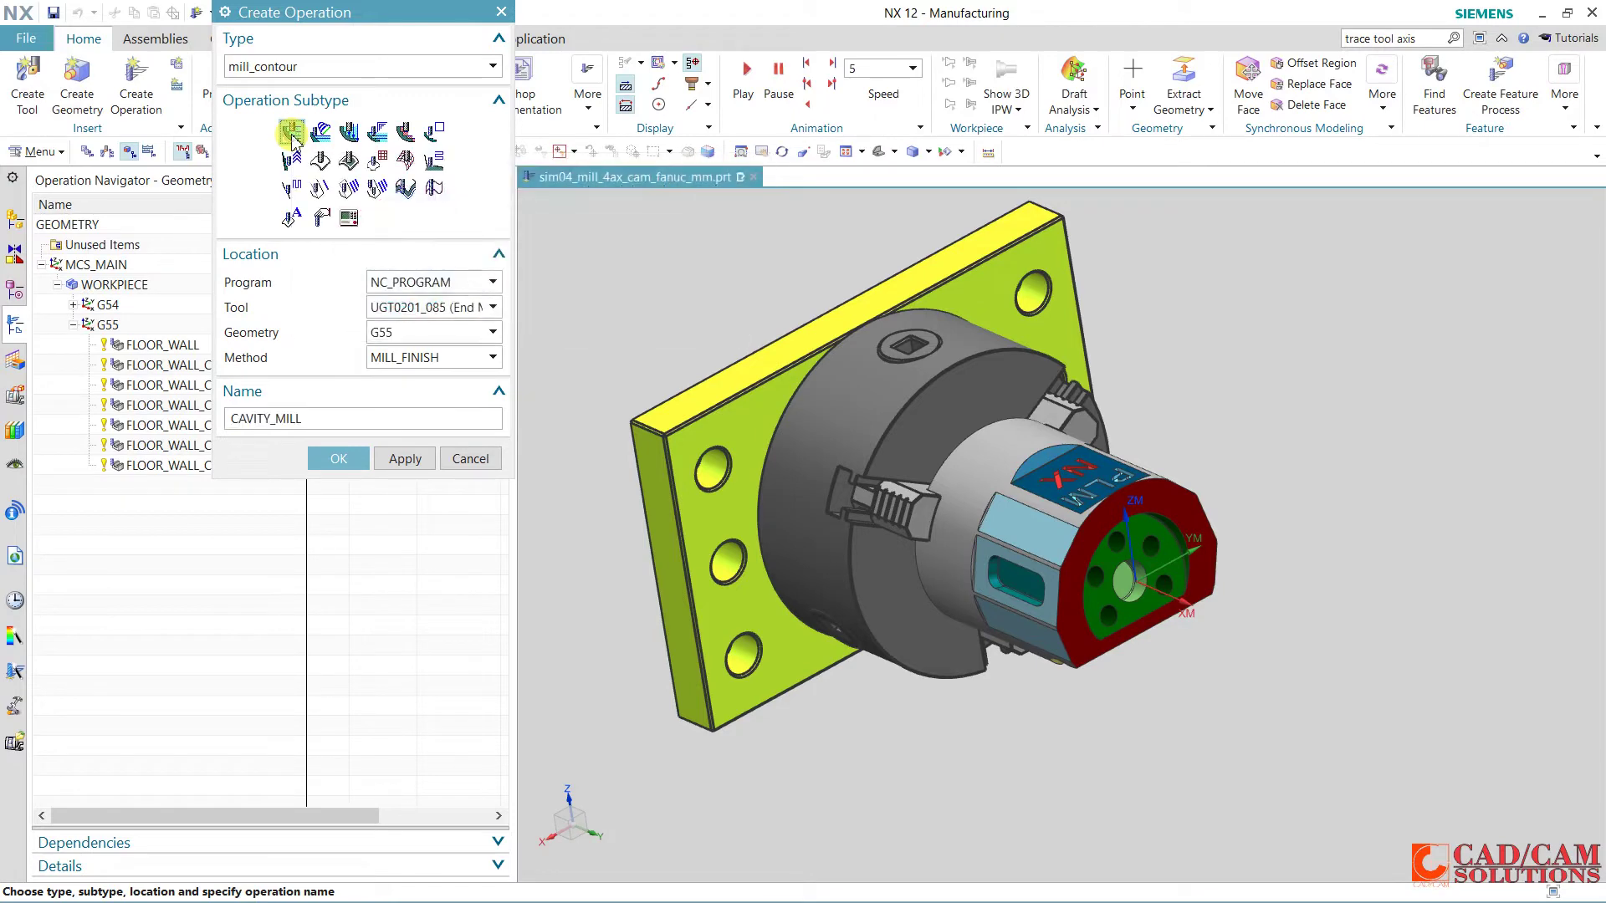
left_click(427, 308)
left_click(481, 384)
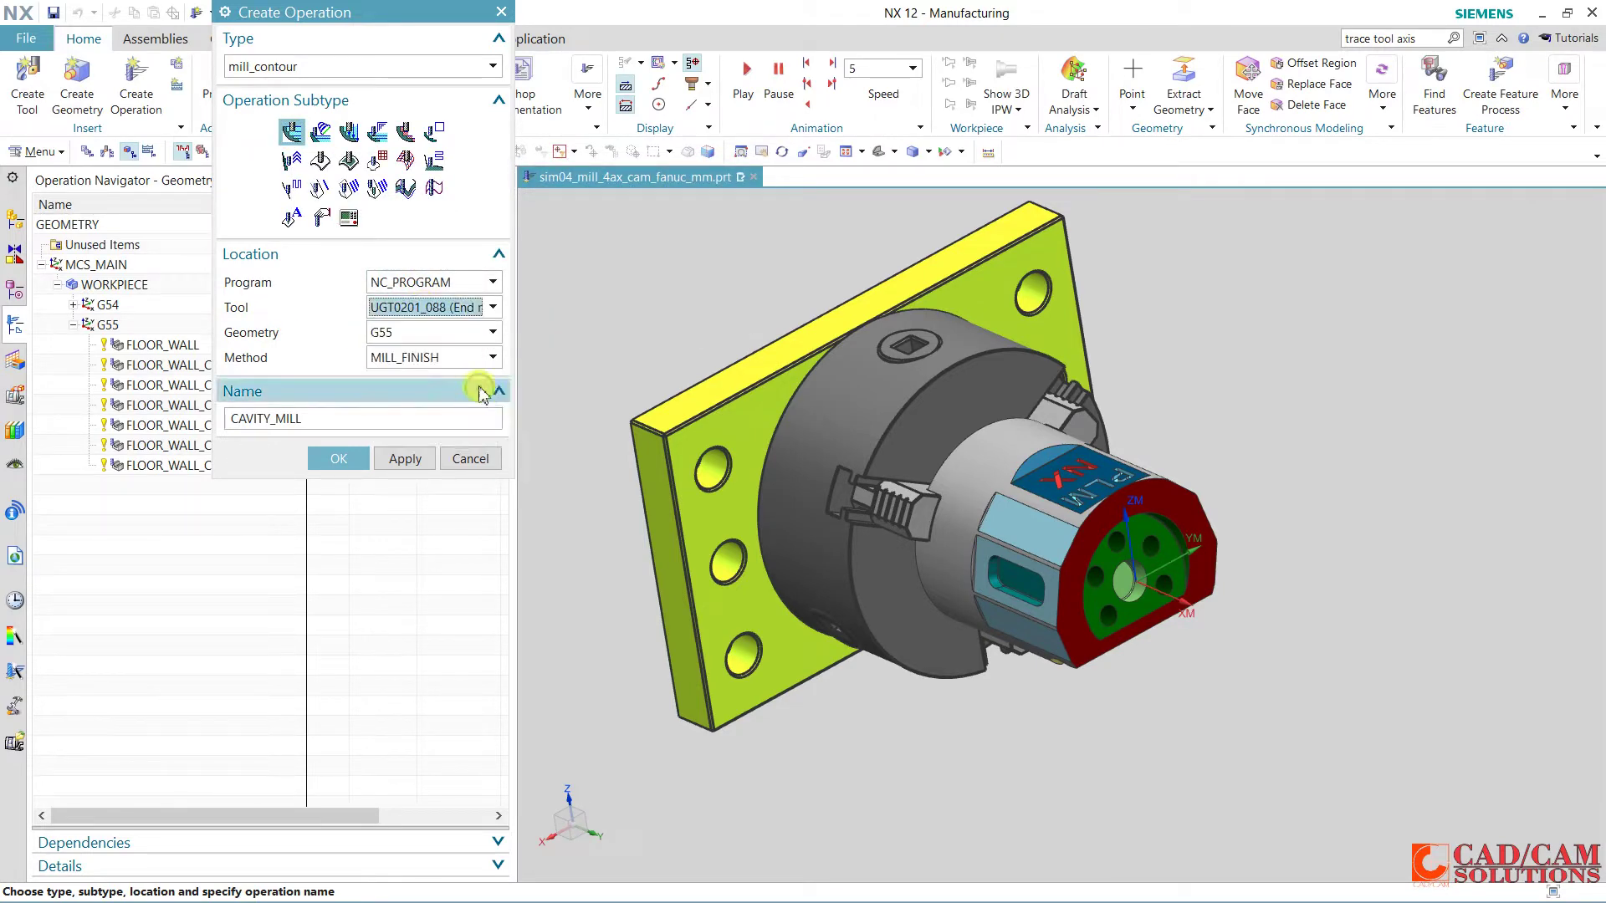
left_click(419, 358)
left_click(400, 416)
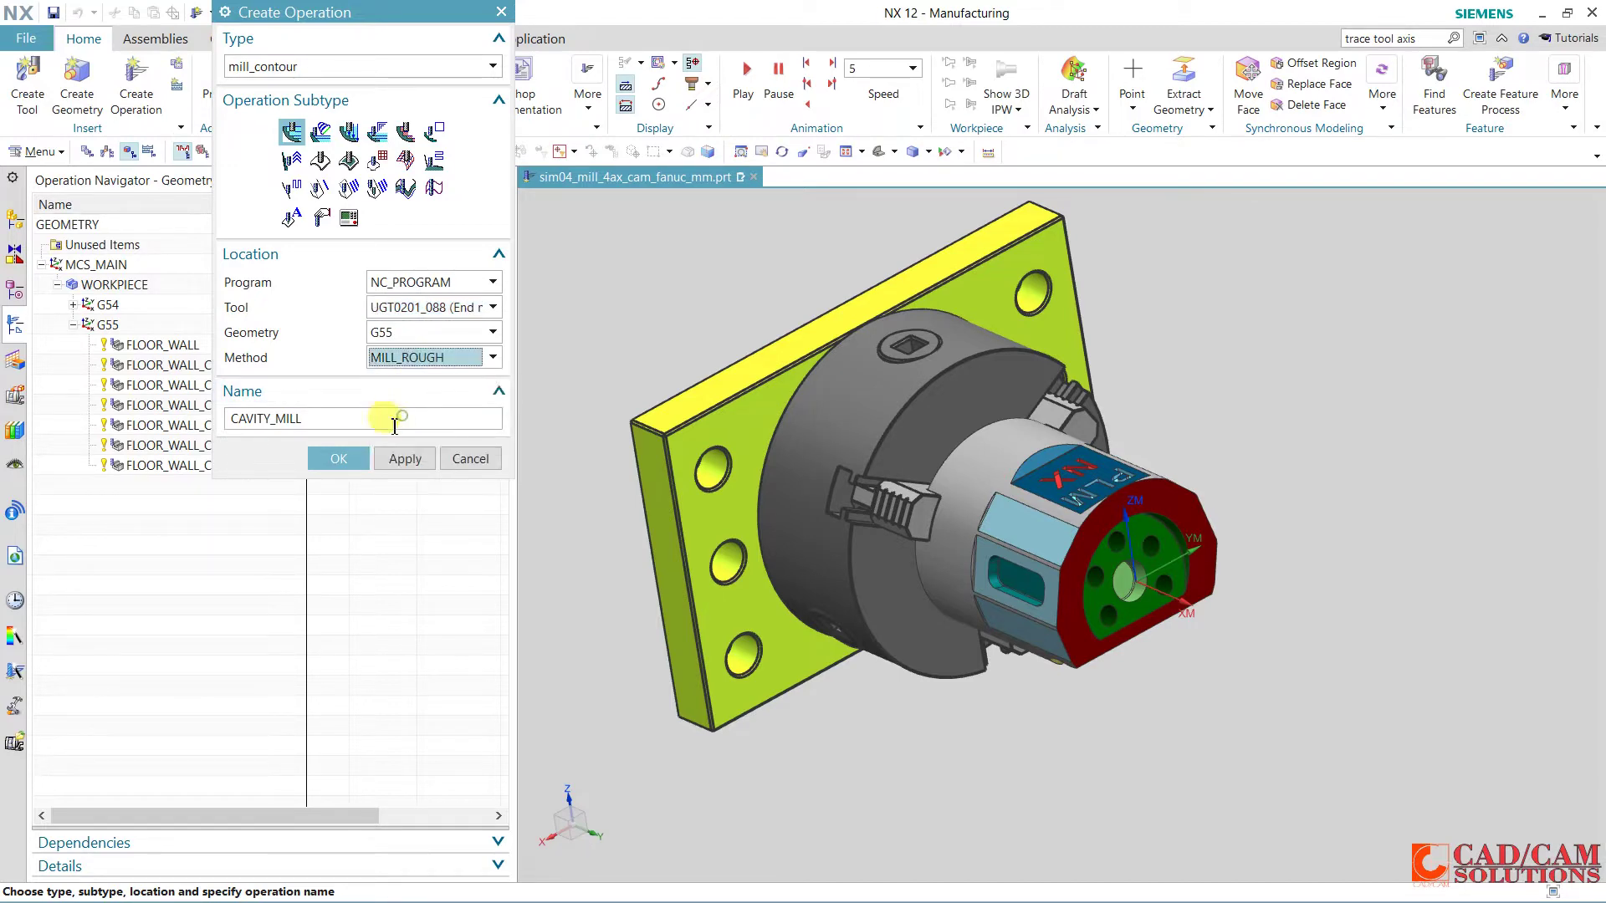
left_click(339, 459)
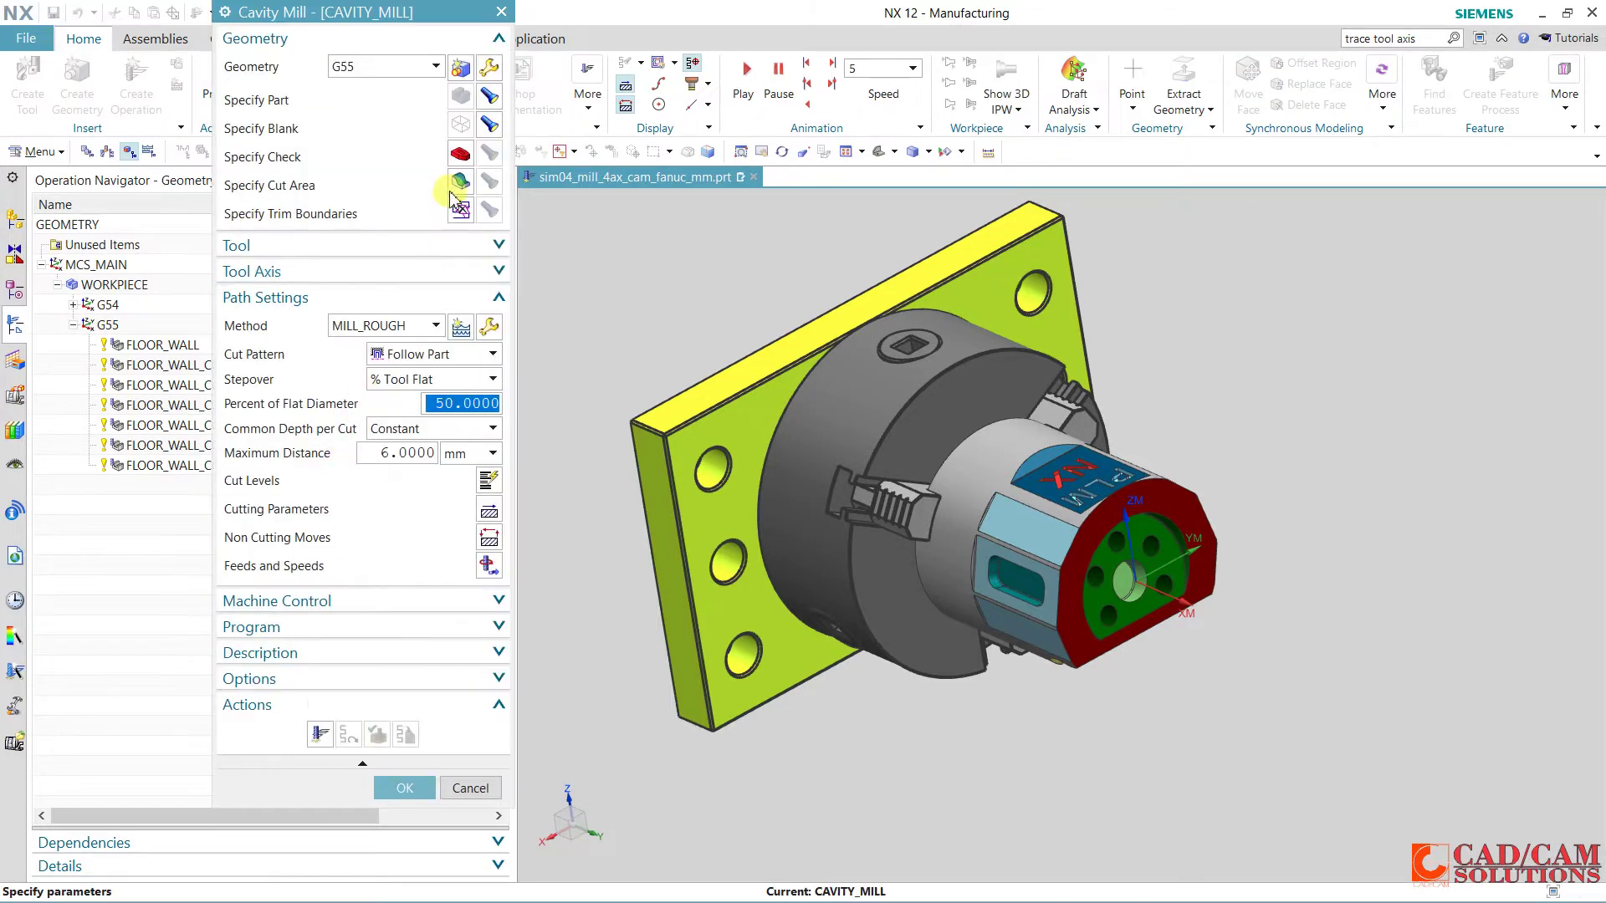
Set the cut area to the slot pocket's 17 faces using Tangent Faces selection.
left_click(459, 182)
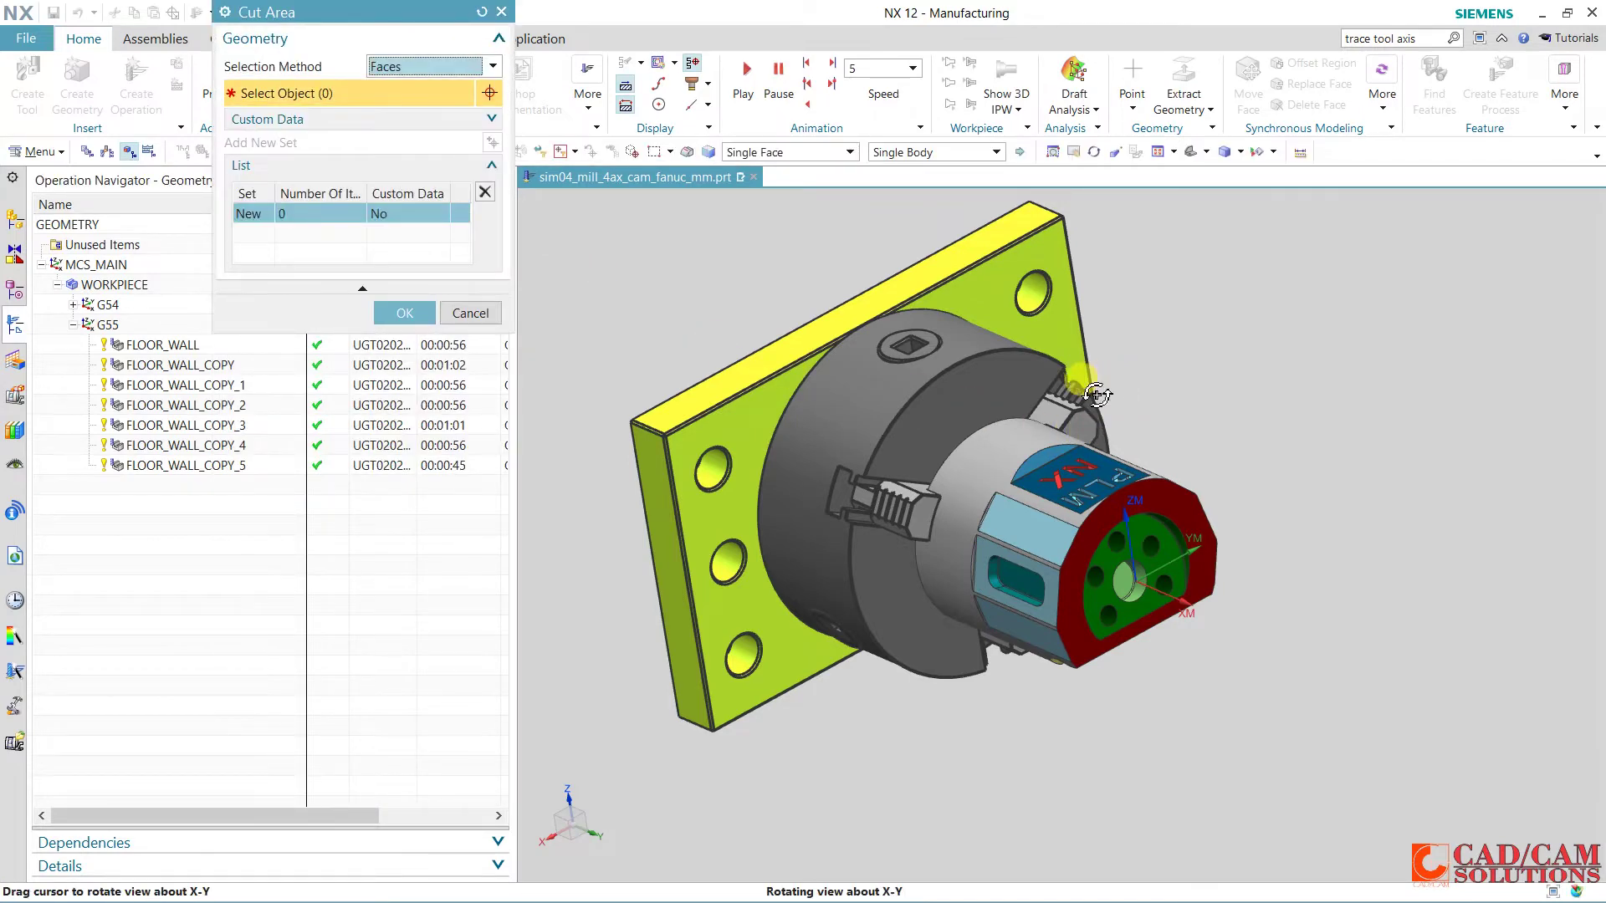
mouse_move(1096, 394)
middle_mouse_down()
mouse_move(933, 462)
mouse_move(894, 461)
middle_mouse_up()
scroll(932, 462, "up", 5)
scroll(925, 444, "down", 3)
scroll(925, 444, "up", 3)
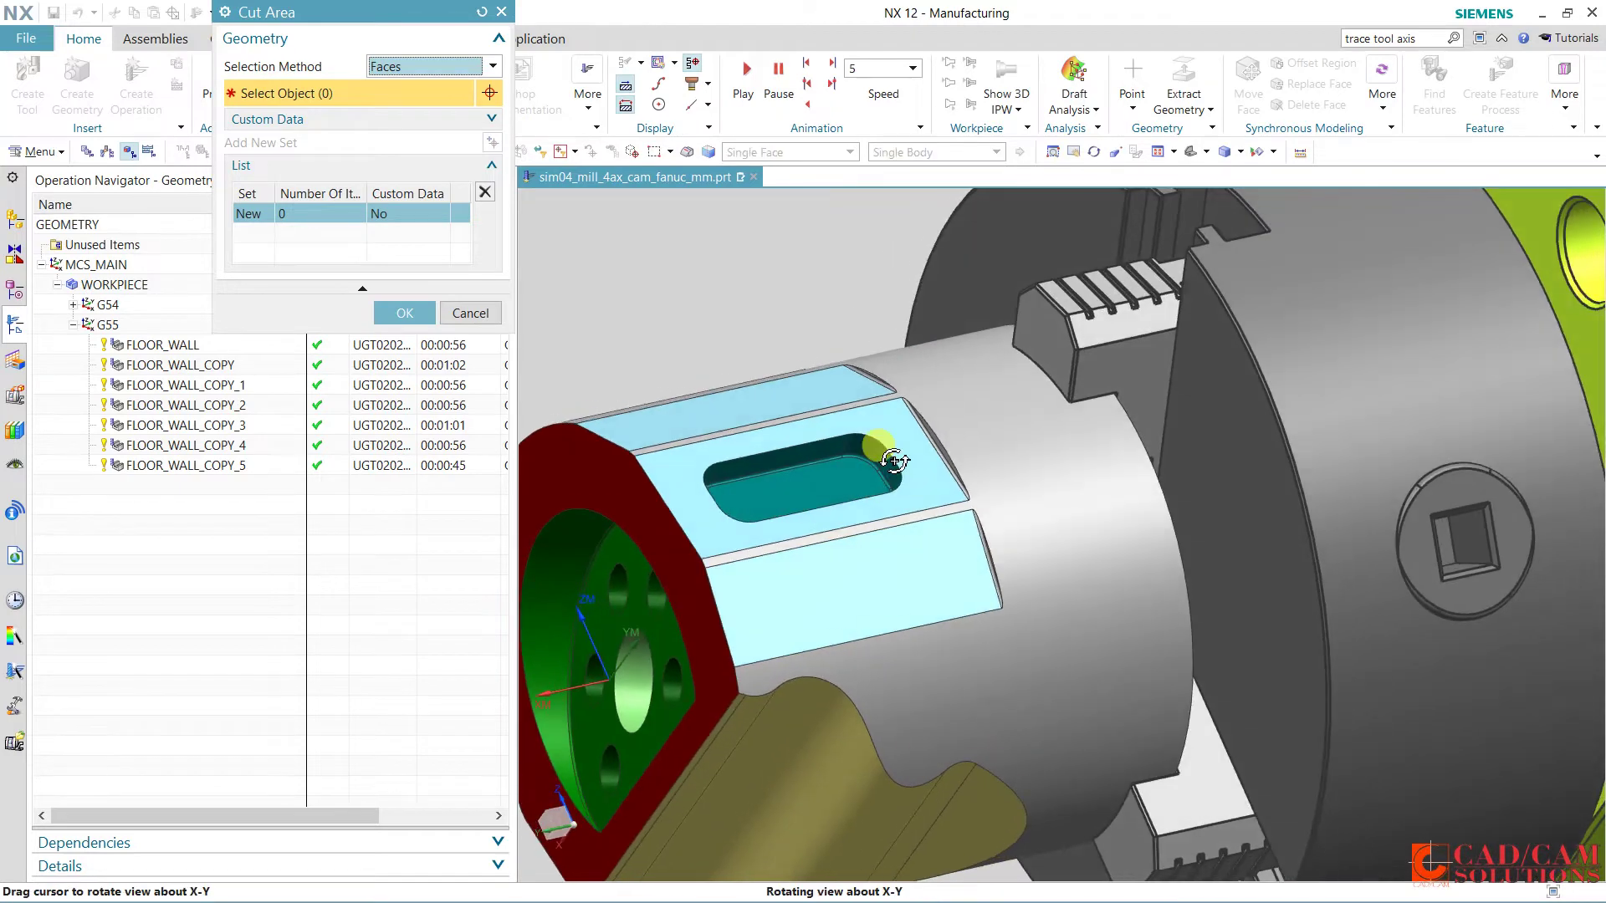
left_click(849, 152)
left_click(778, 206)
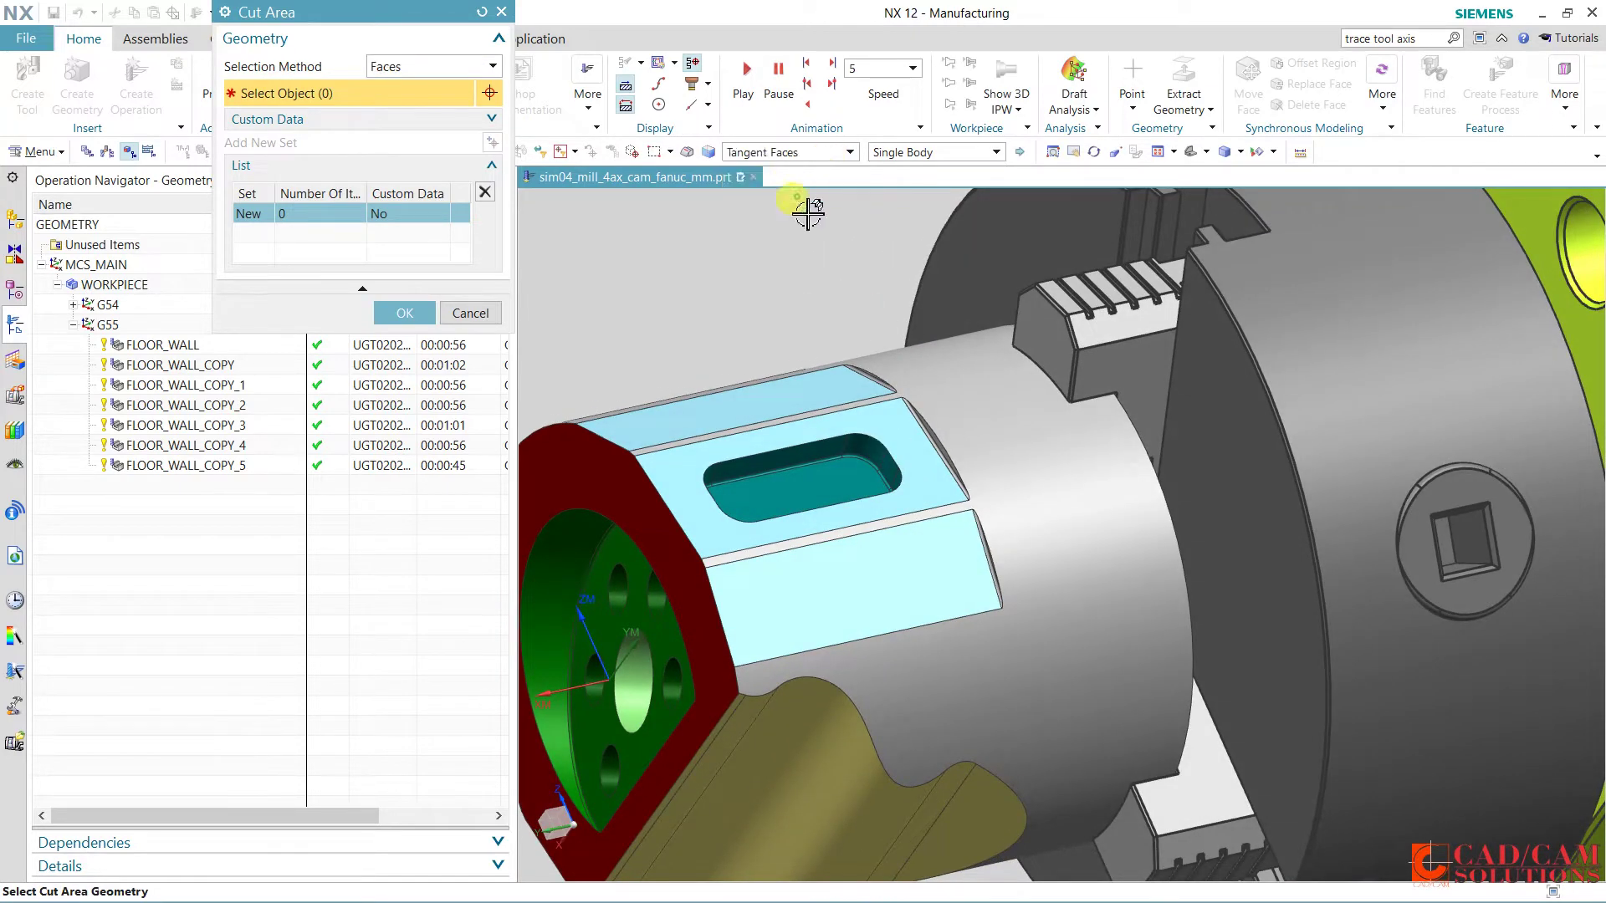
left_click(810, 418)
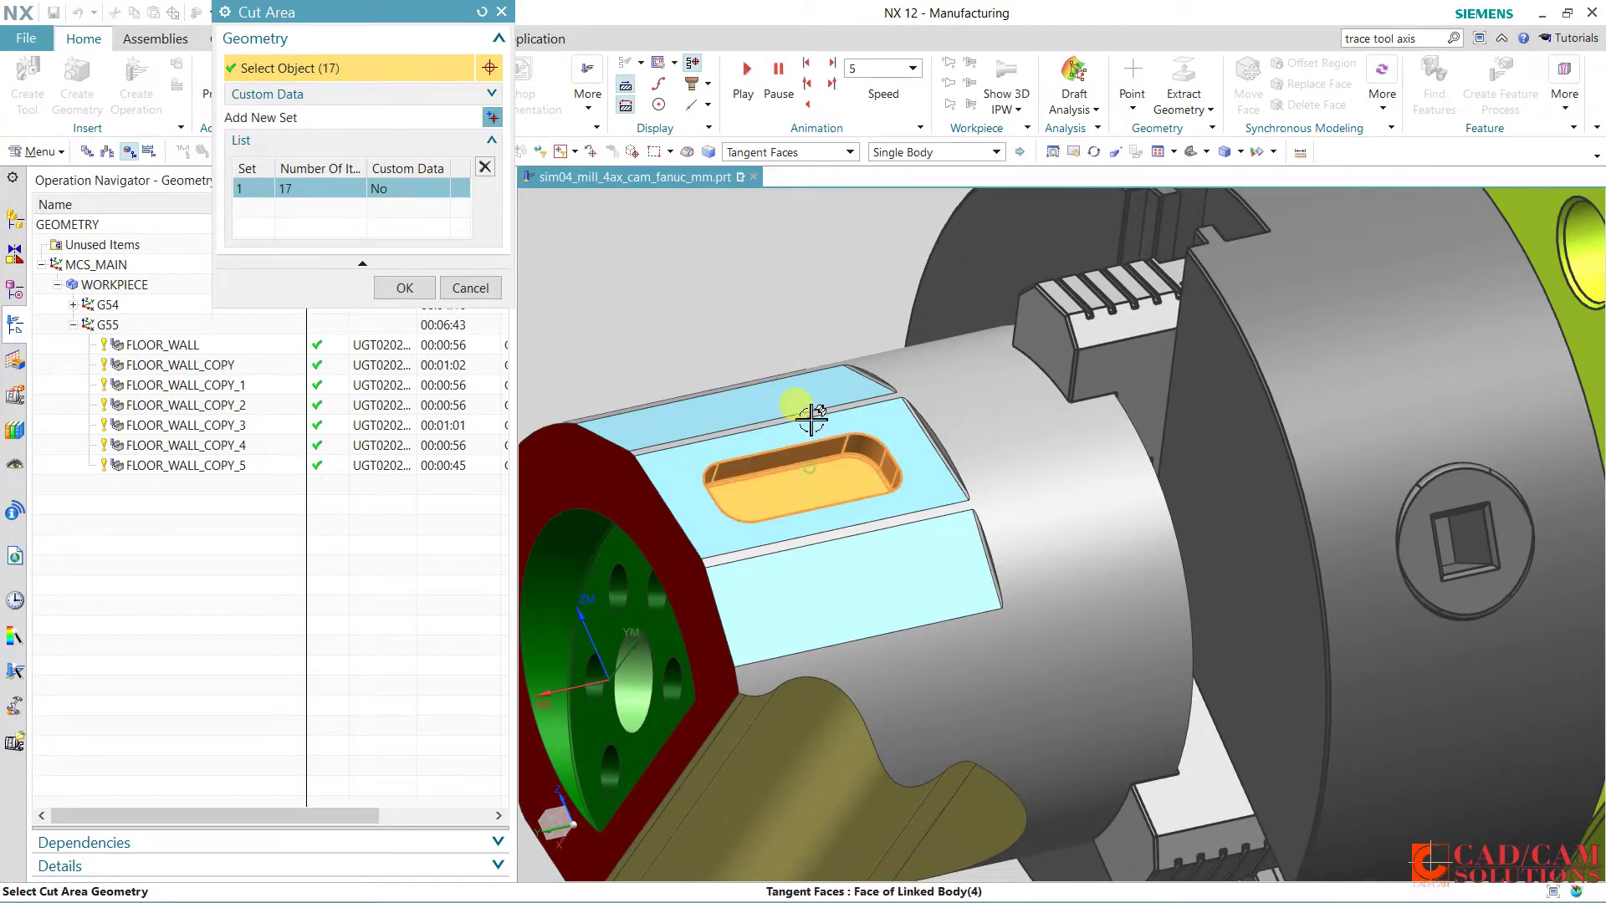
left_click(404, 287)
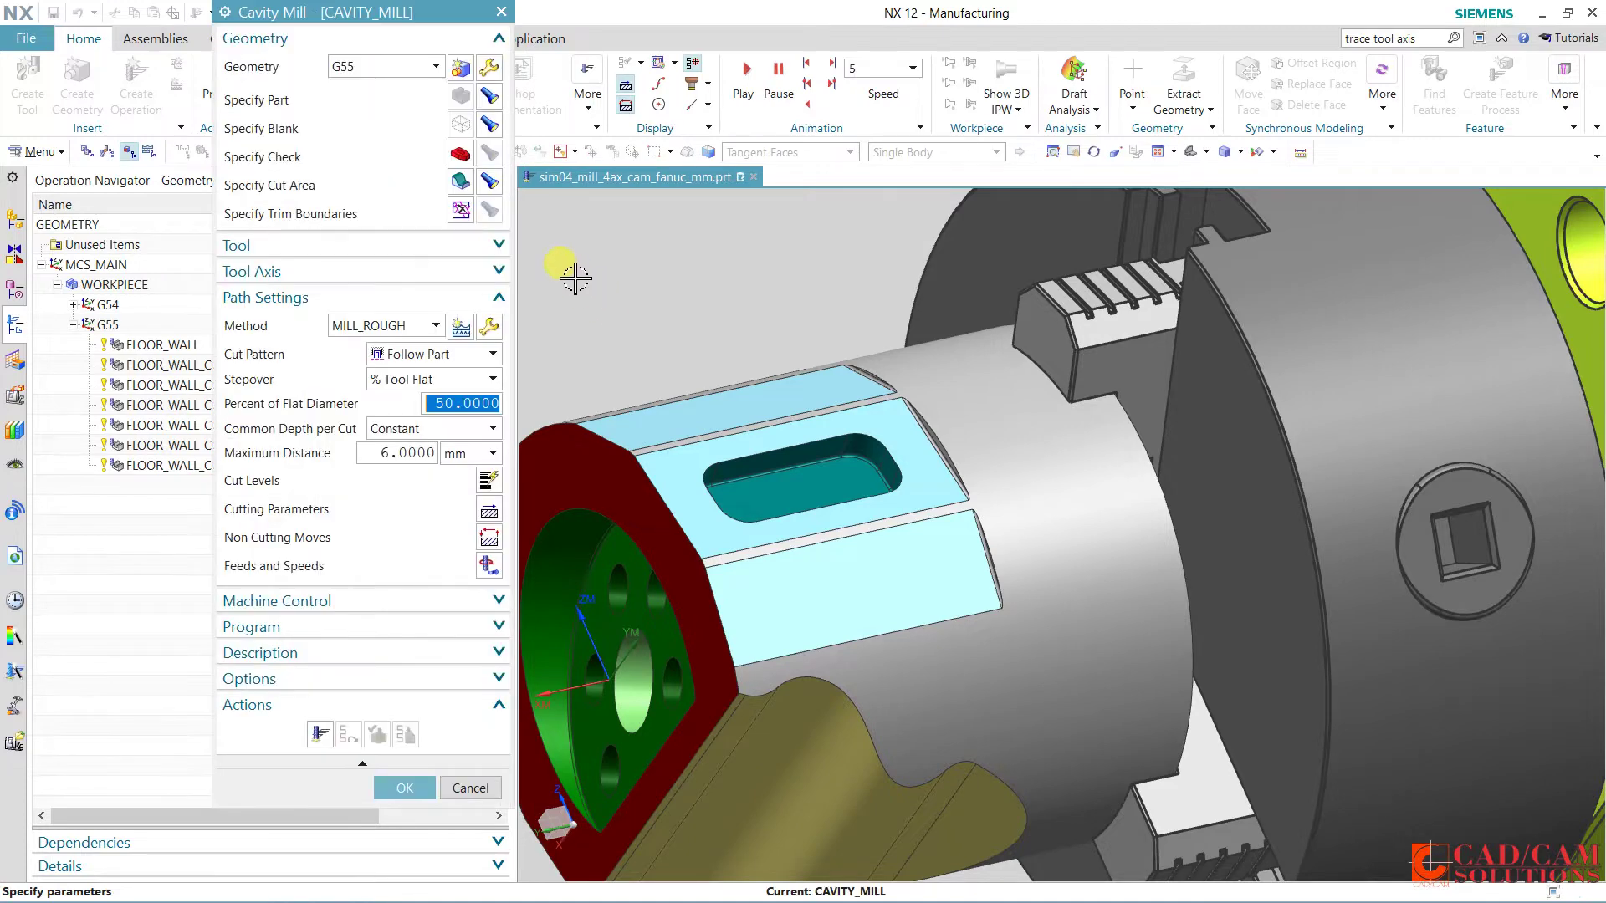
Set a 1 mm maximum distance per cut and switch the tool axis to a specified vector.
left_click(489, 326)
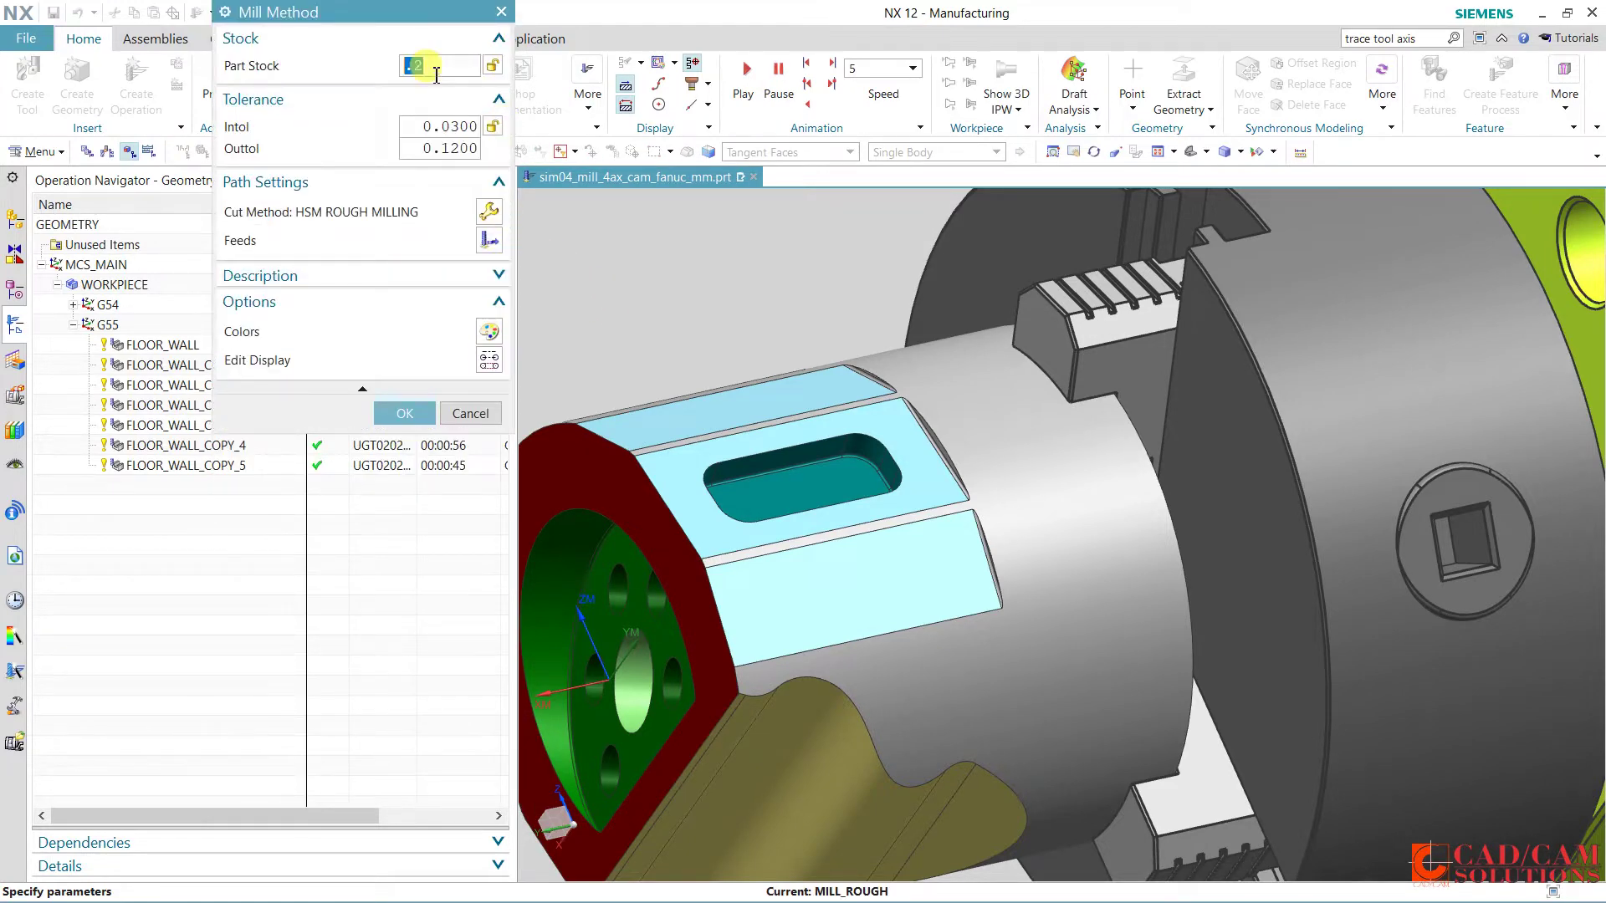
left_click(420, 414)
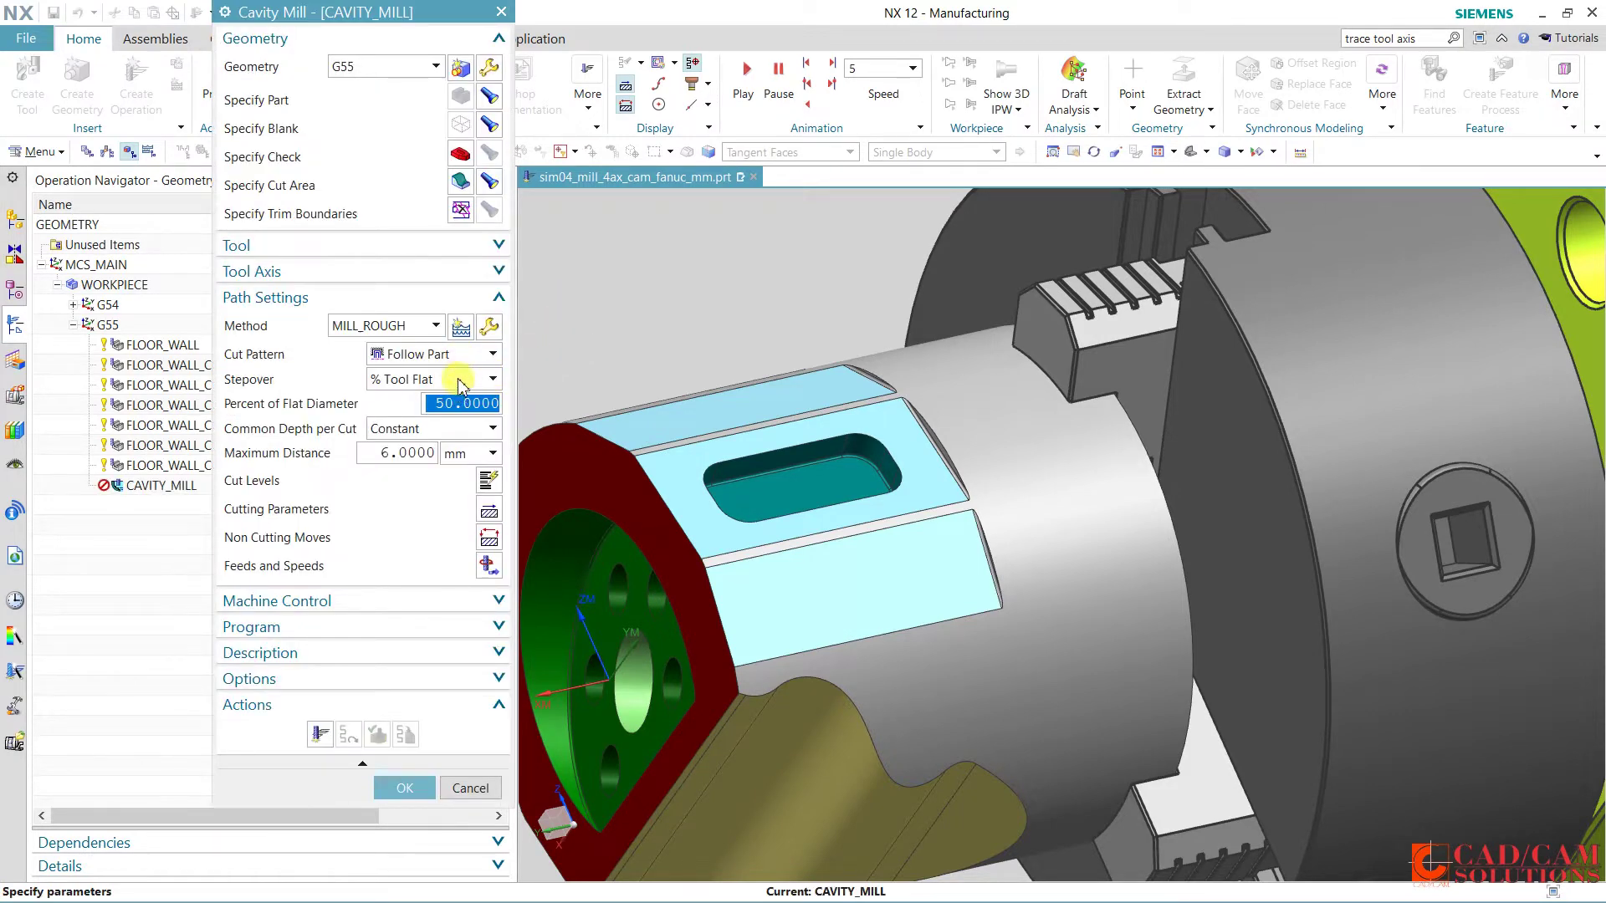
left_click(384, 271)
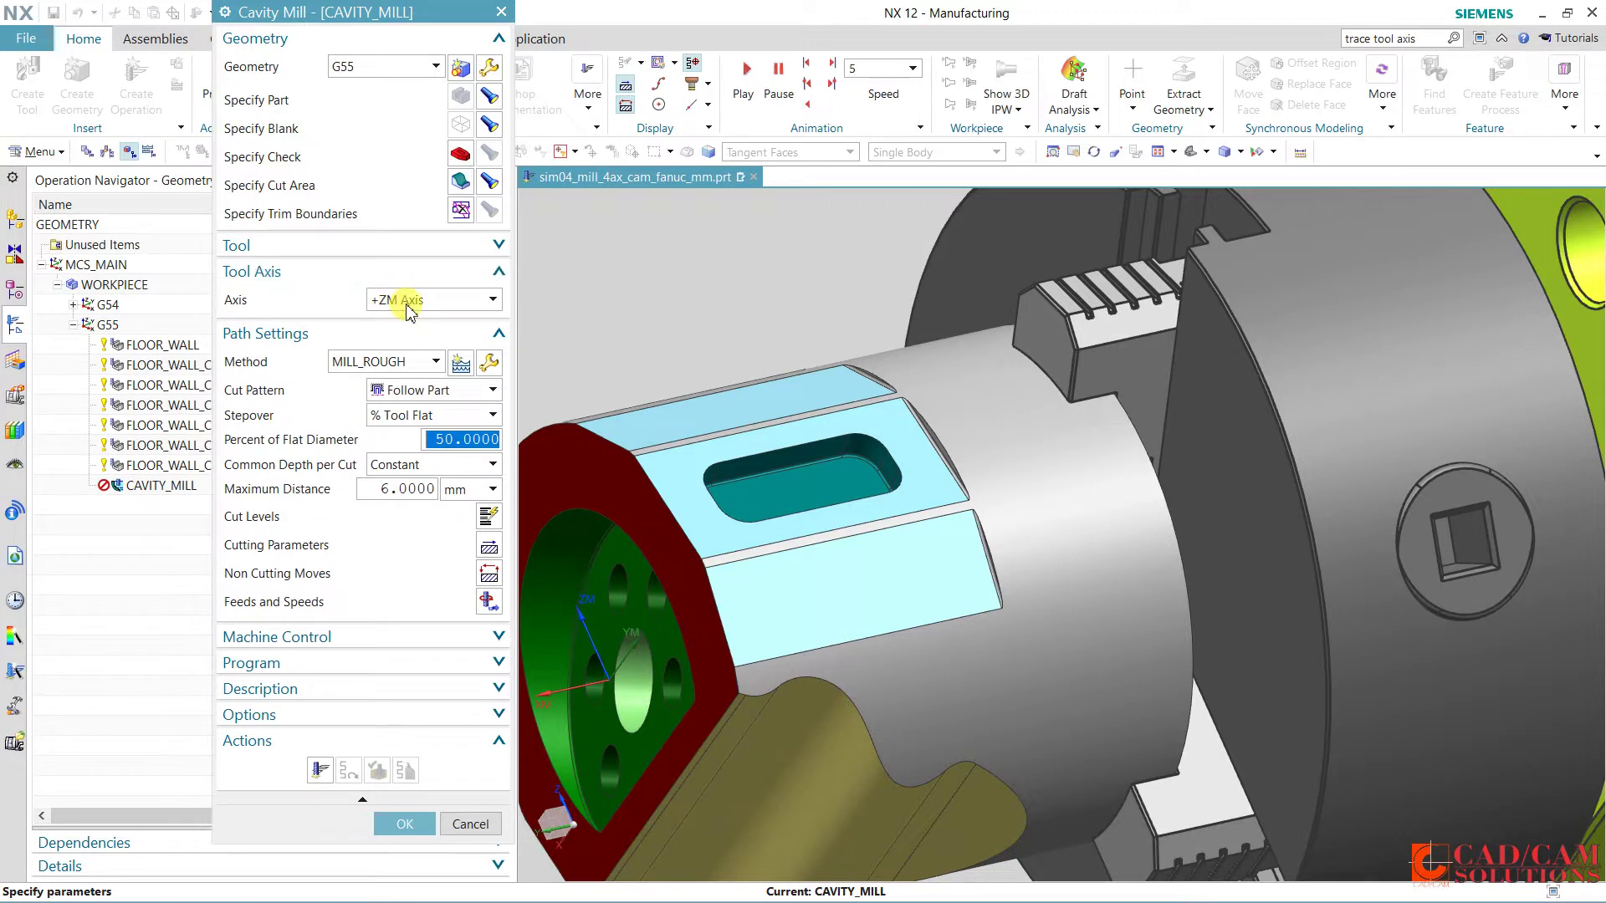
left_click(409, 299)
left_click(415, 341)
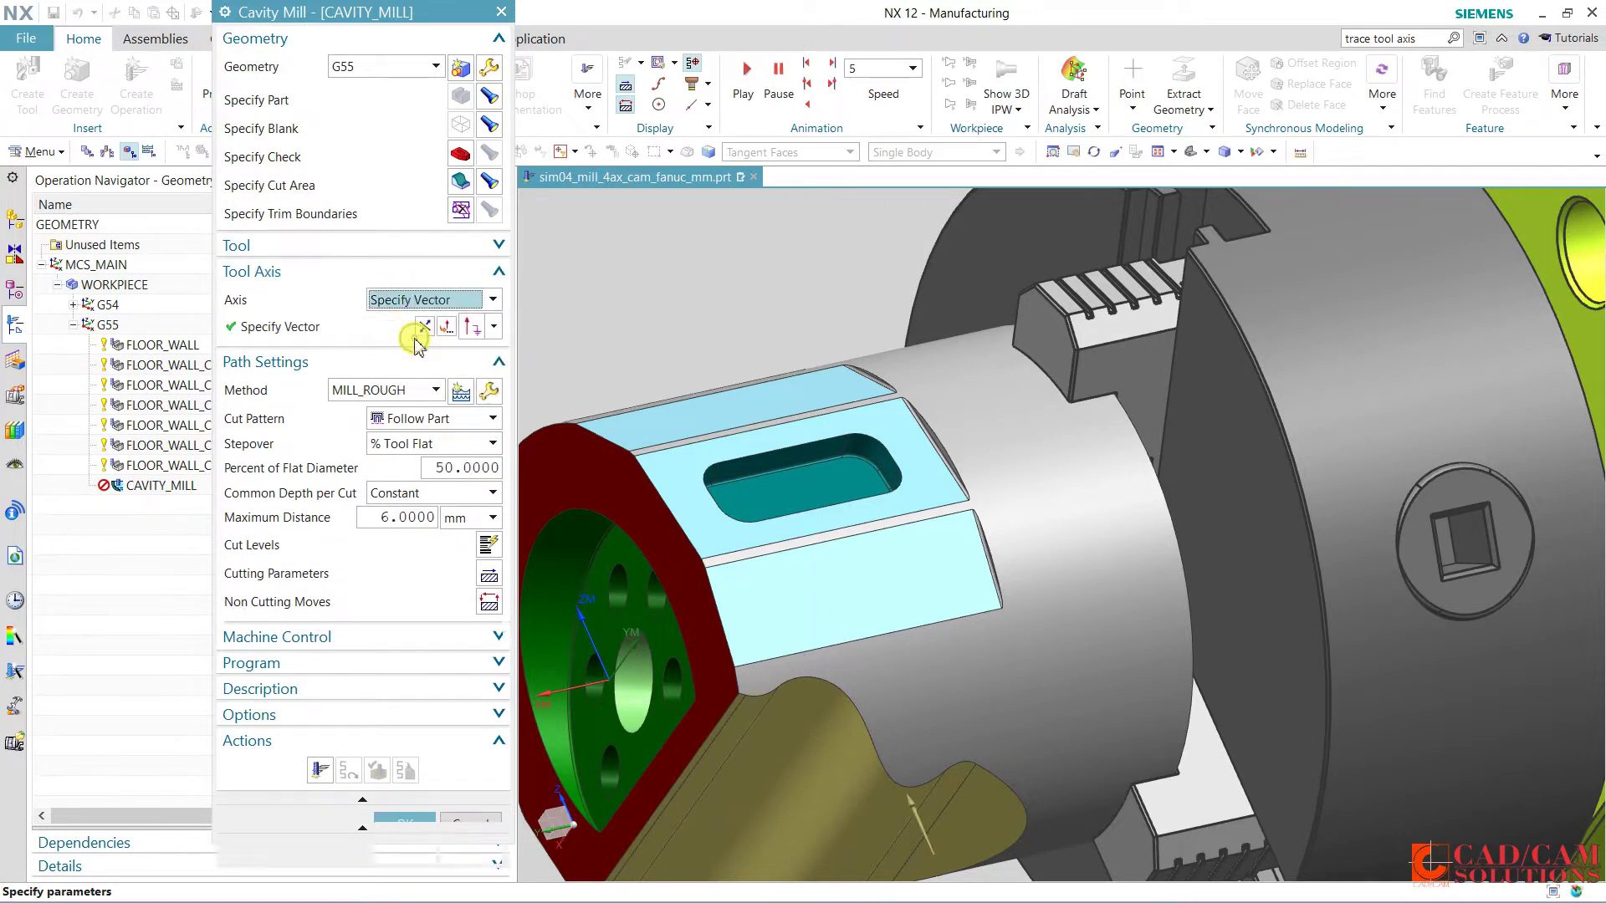
Take the tool axis from the pocket floor's face normal and generate the cavity mill path.
left_click(495, 328)
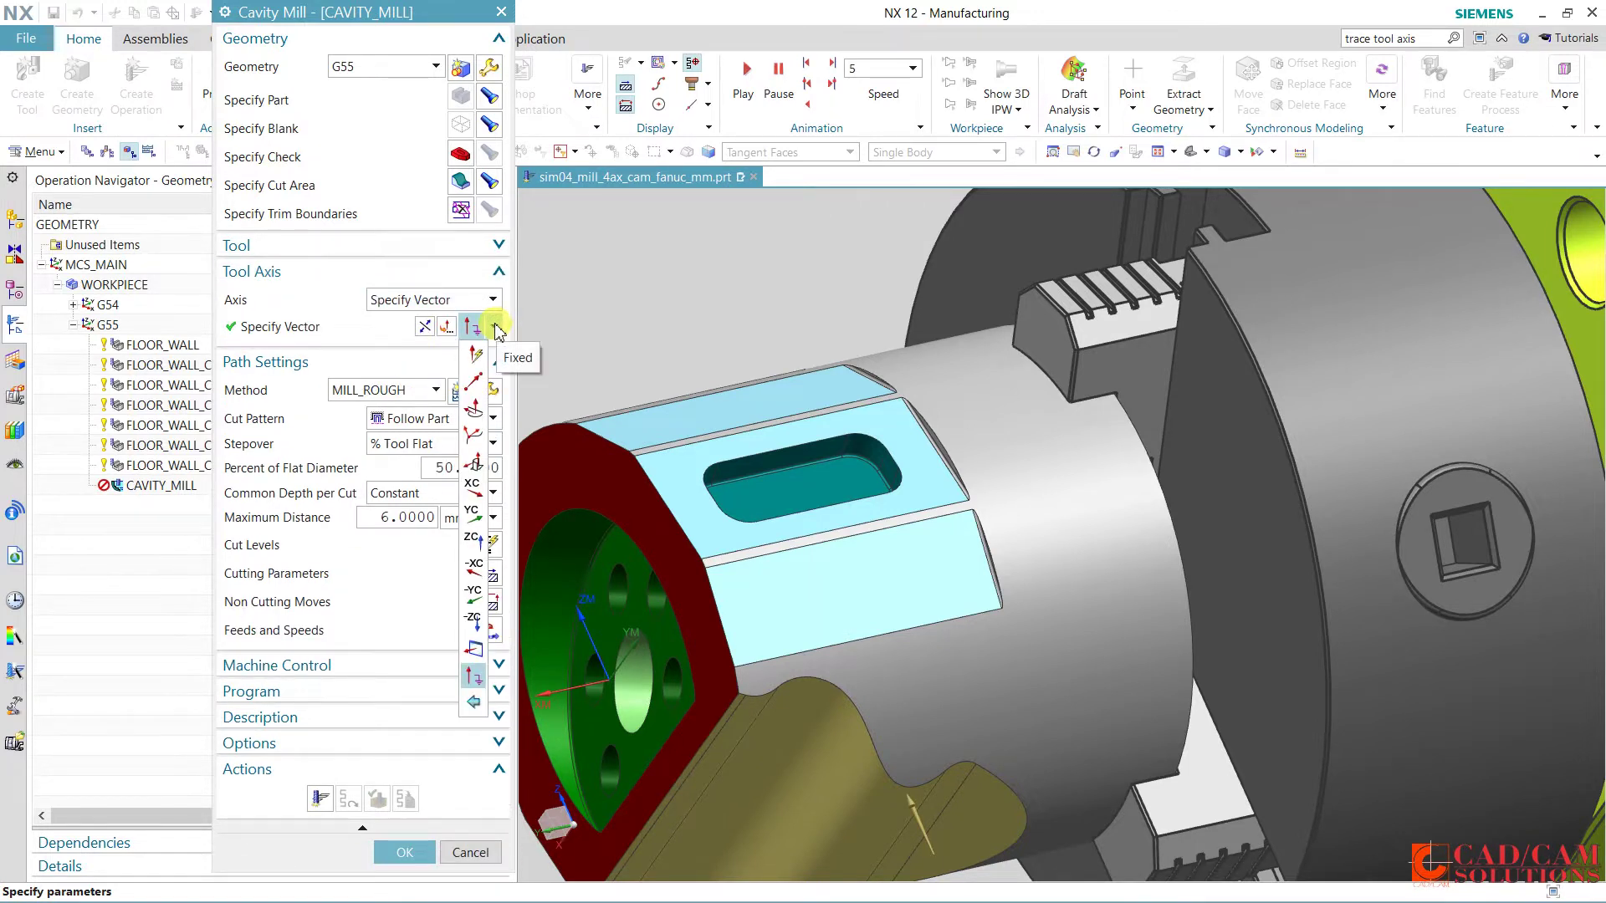
left_click(476, 466)
left_click(782, 485)
type("1")
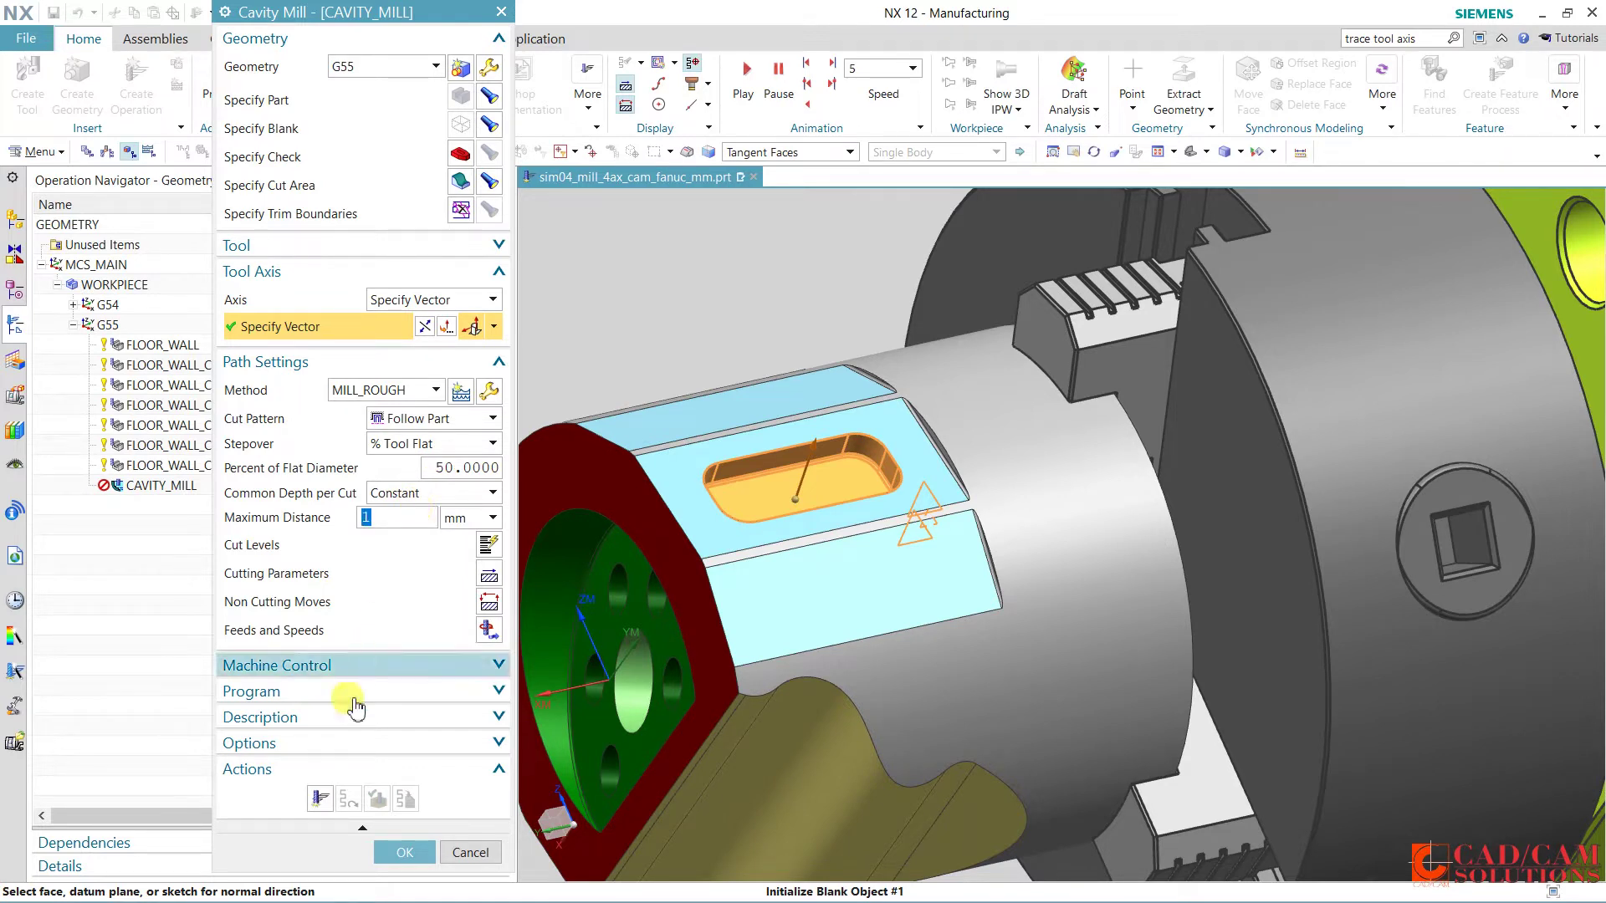
left_click(319, 799)
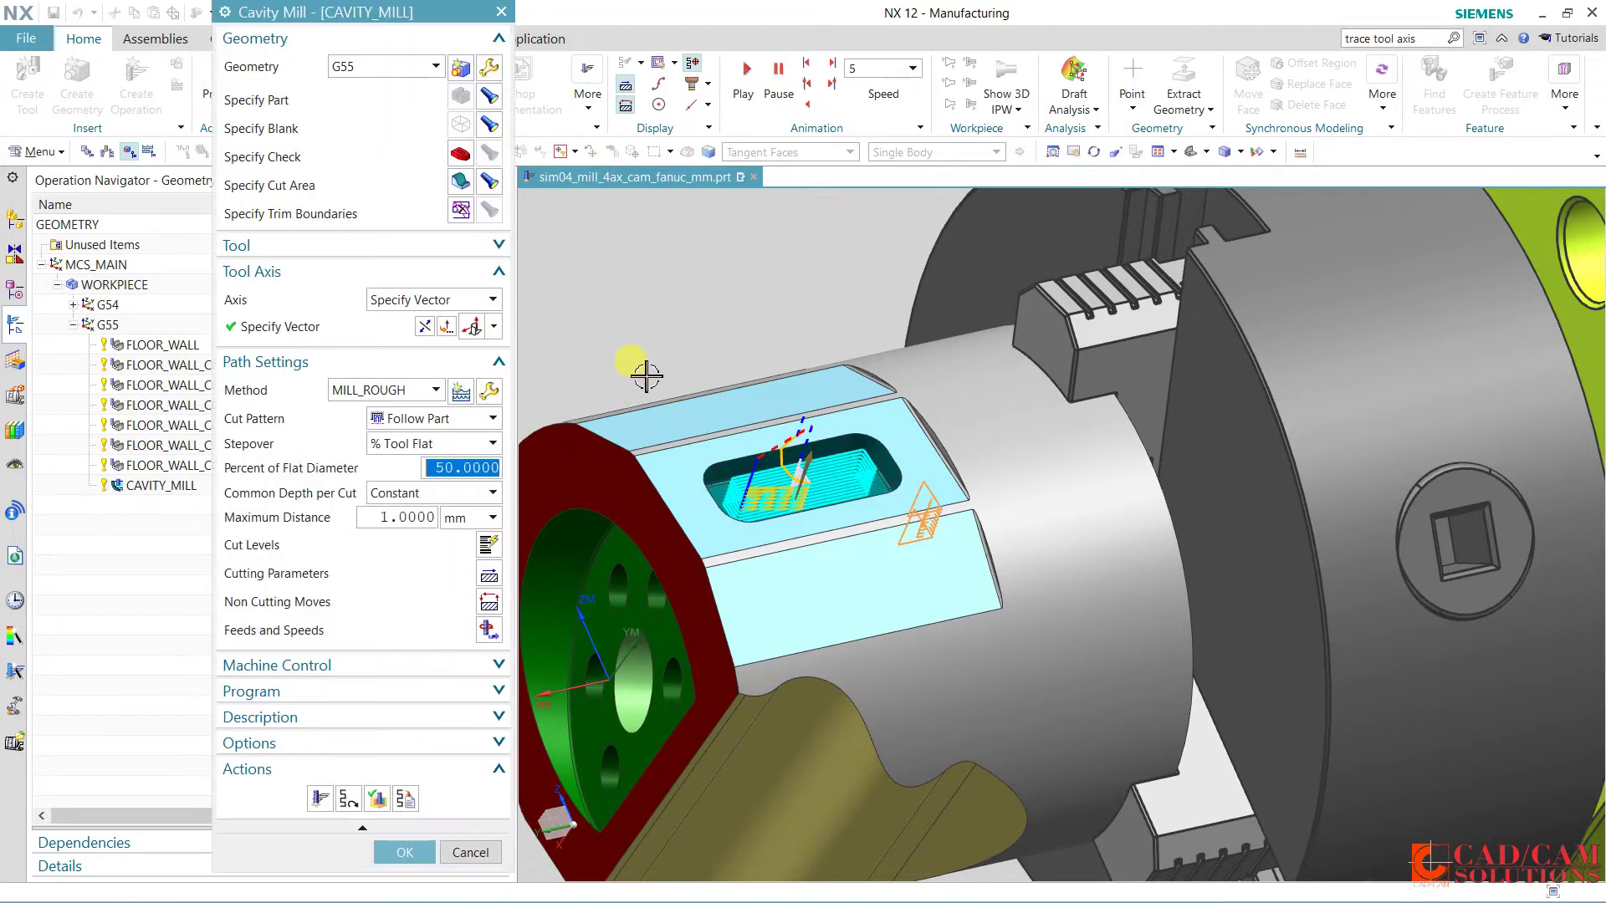
mouse_move(638, 369)
middle_mouse_down()
mouse_move(797, 419)
mouse_move(577, 491)
middle_mouse_up()
Copy CAVITY_MILL into G55 and open the new CAVITY_MILL_COPY for editing.
left_click(404, 851)
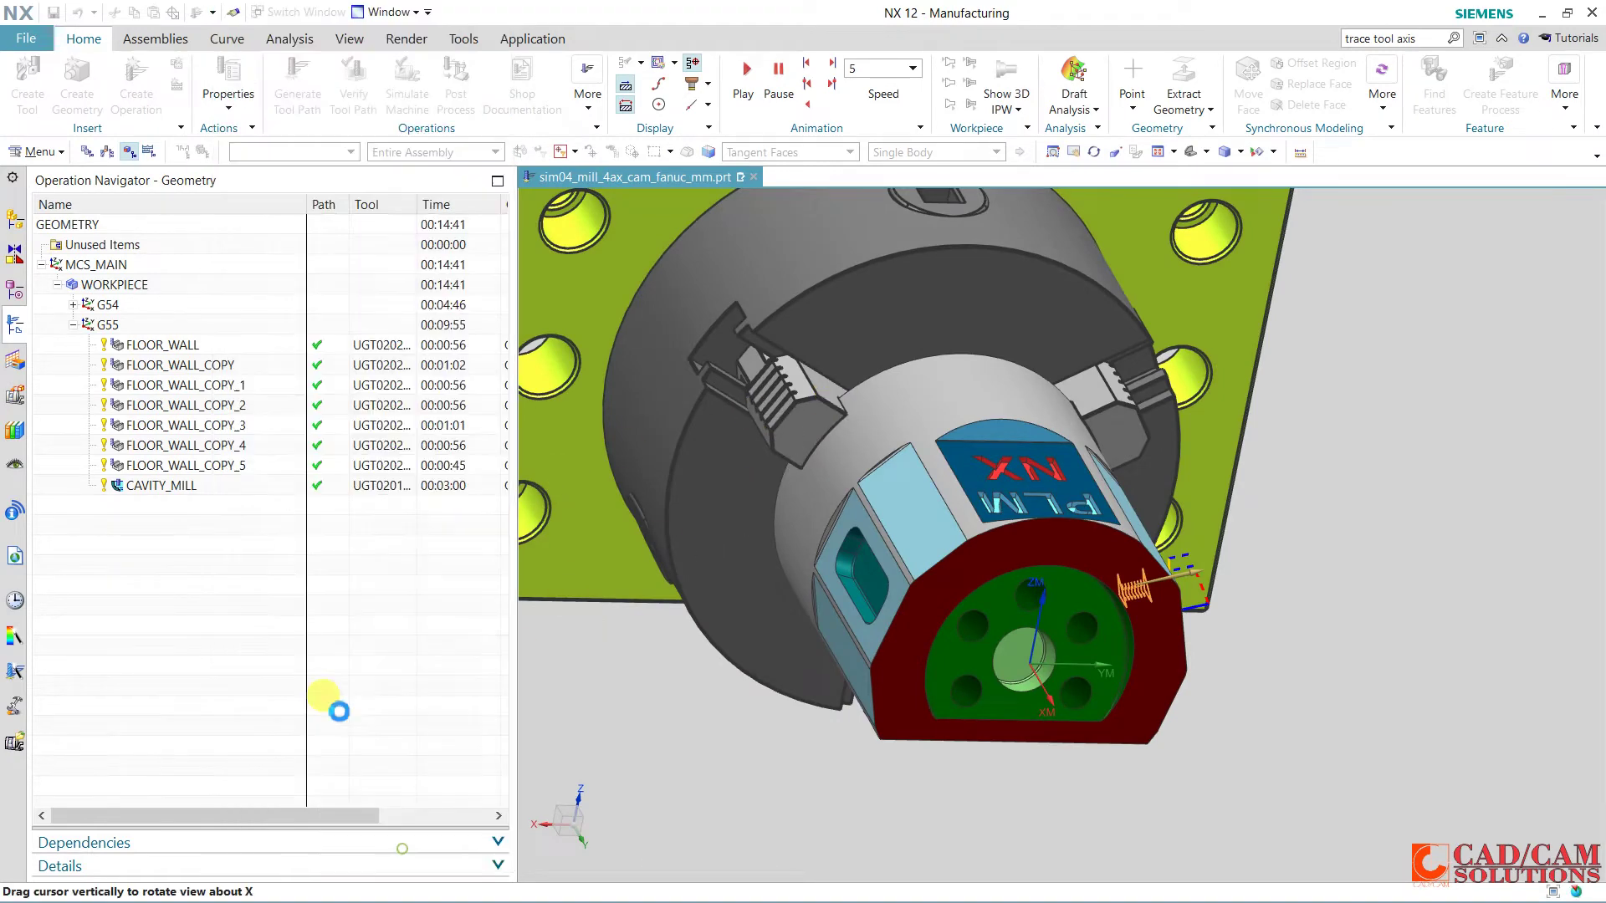
left_click(199, 489)
right_click(198, 489)
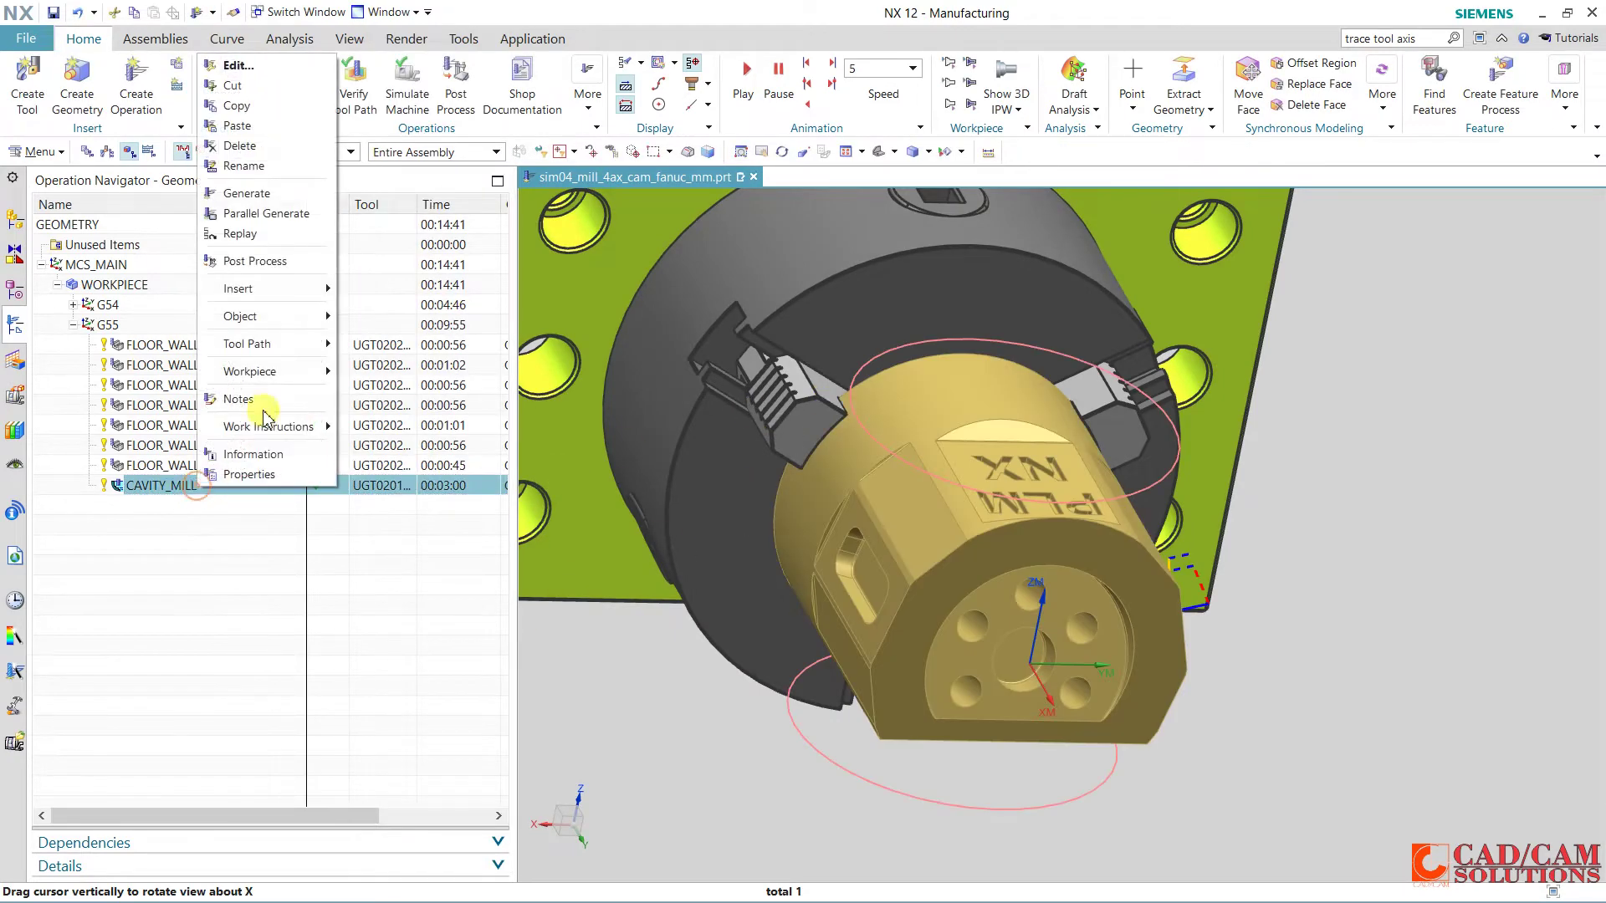
left_click(237, 105)
left_click(121, 328)
right_click(121, 327)
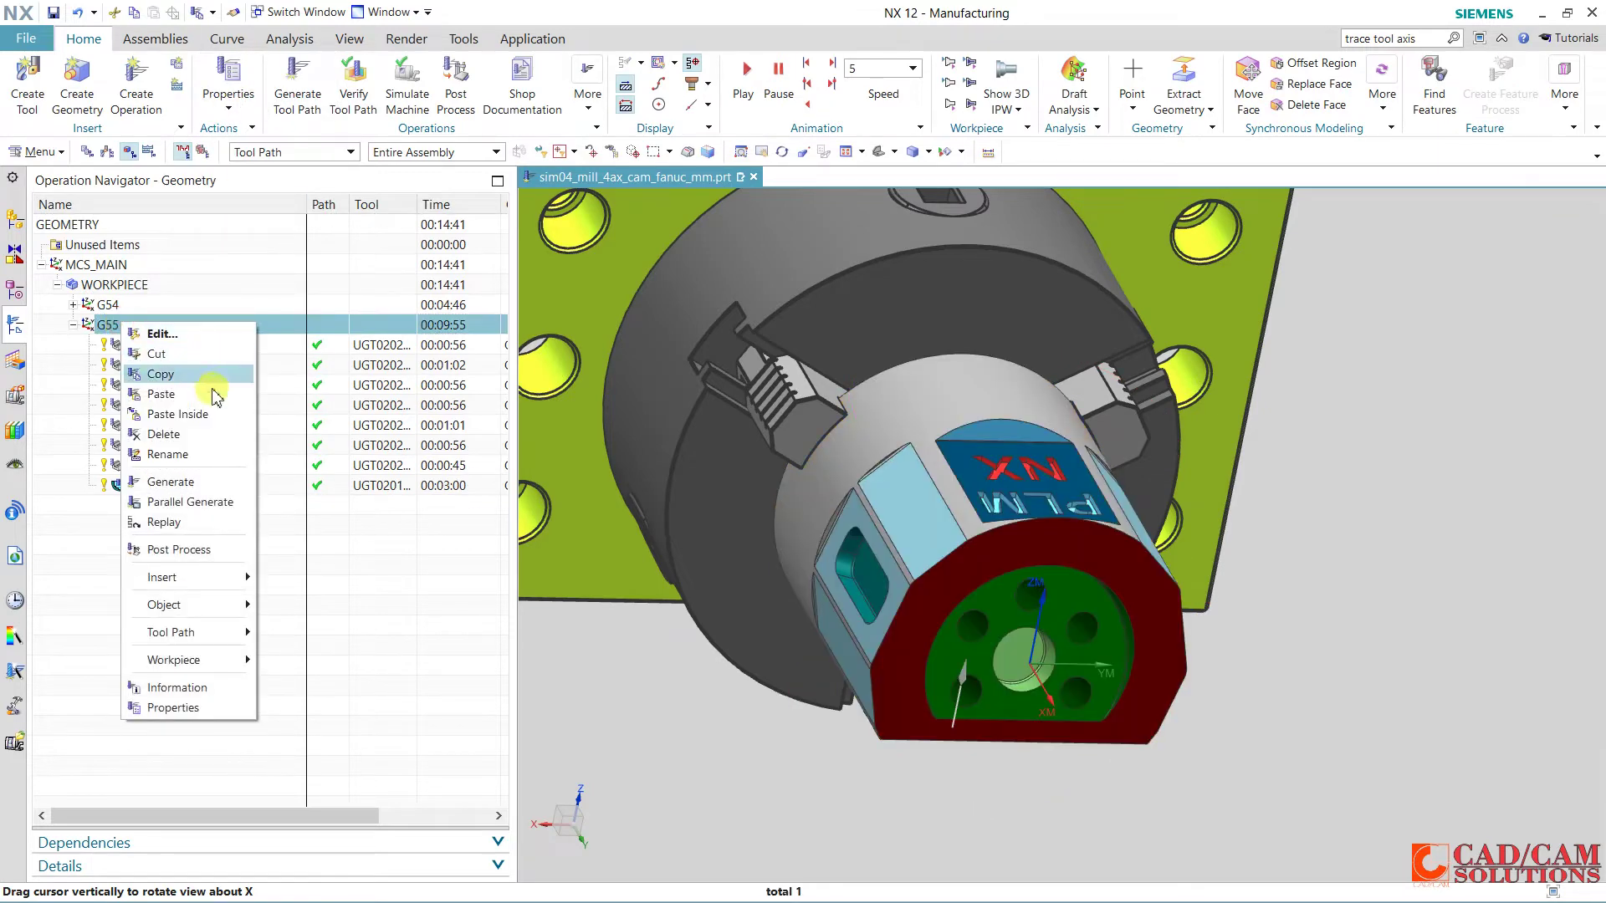
left_click(211, 404)
double_click(201, 509)
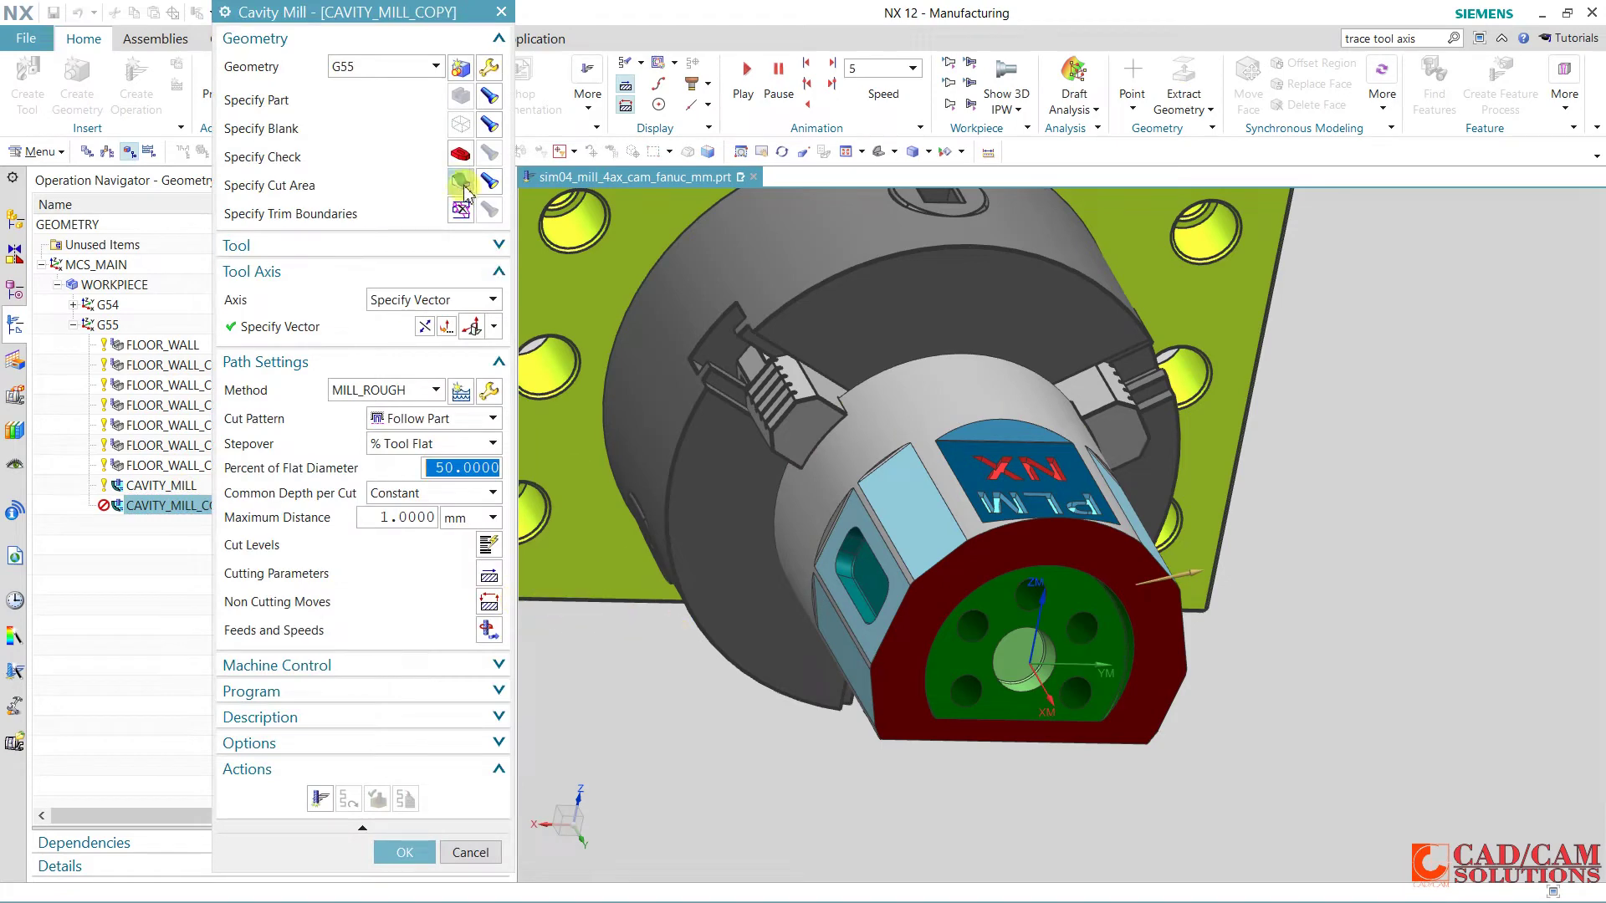
Replace the copy's cut area with the second pocket's tangent faces.
left_click(464, 188)
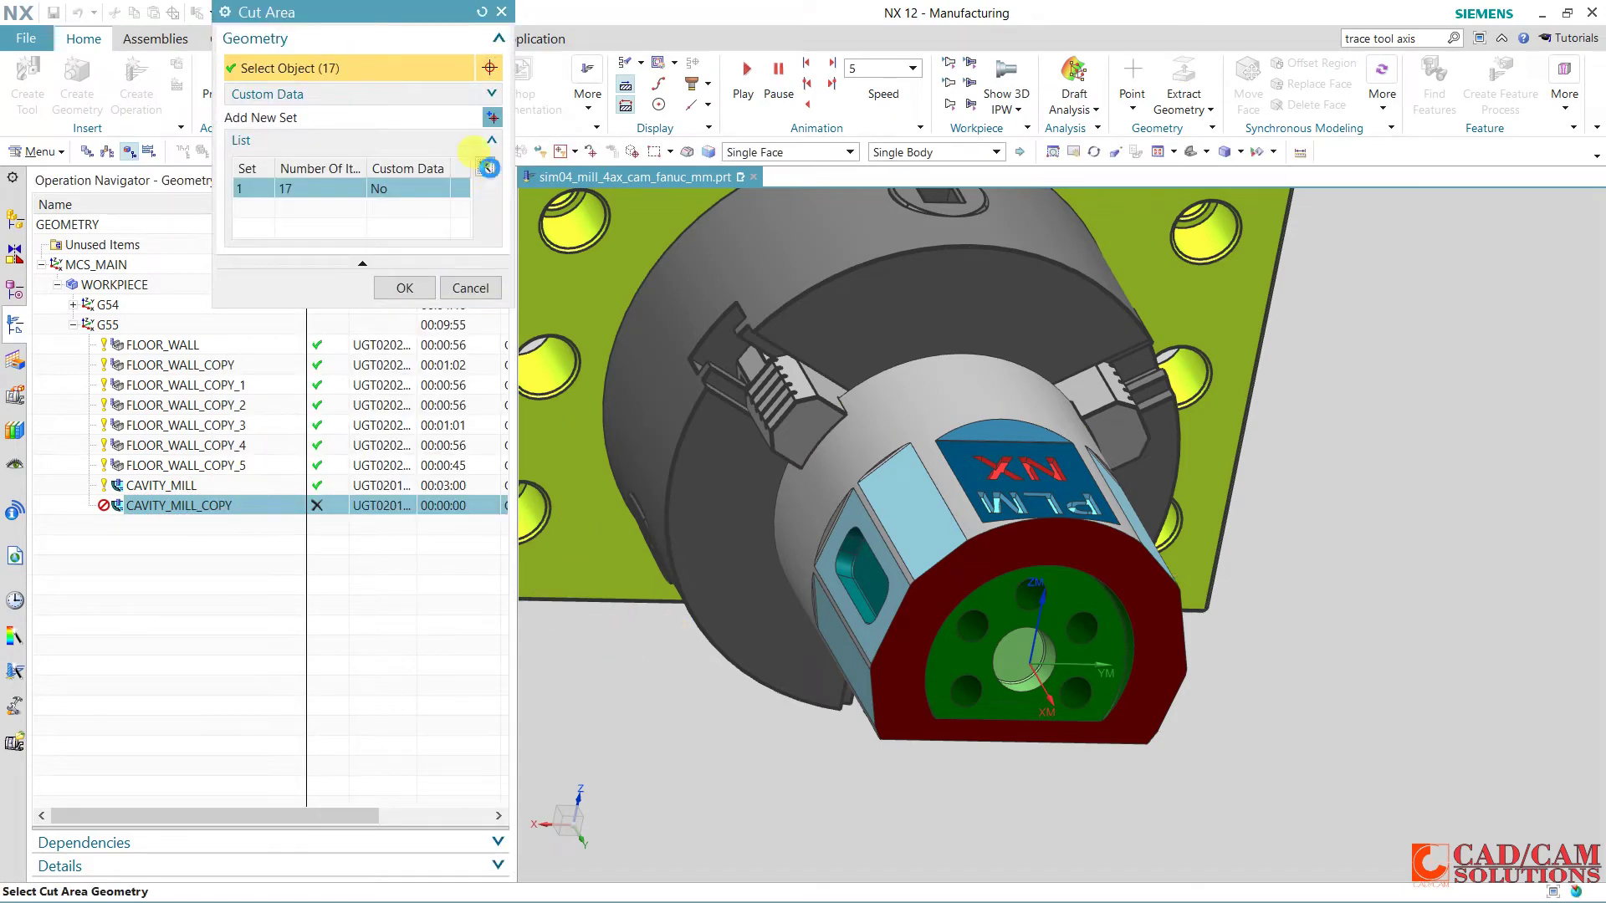
left_click(488, 167)
left_click(778, 154)
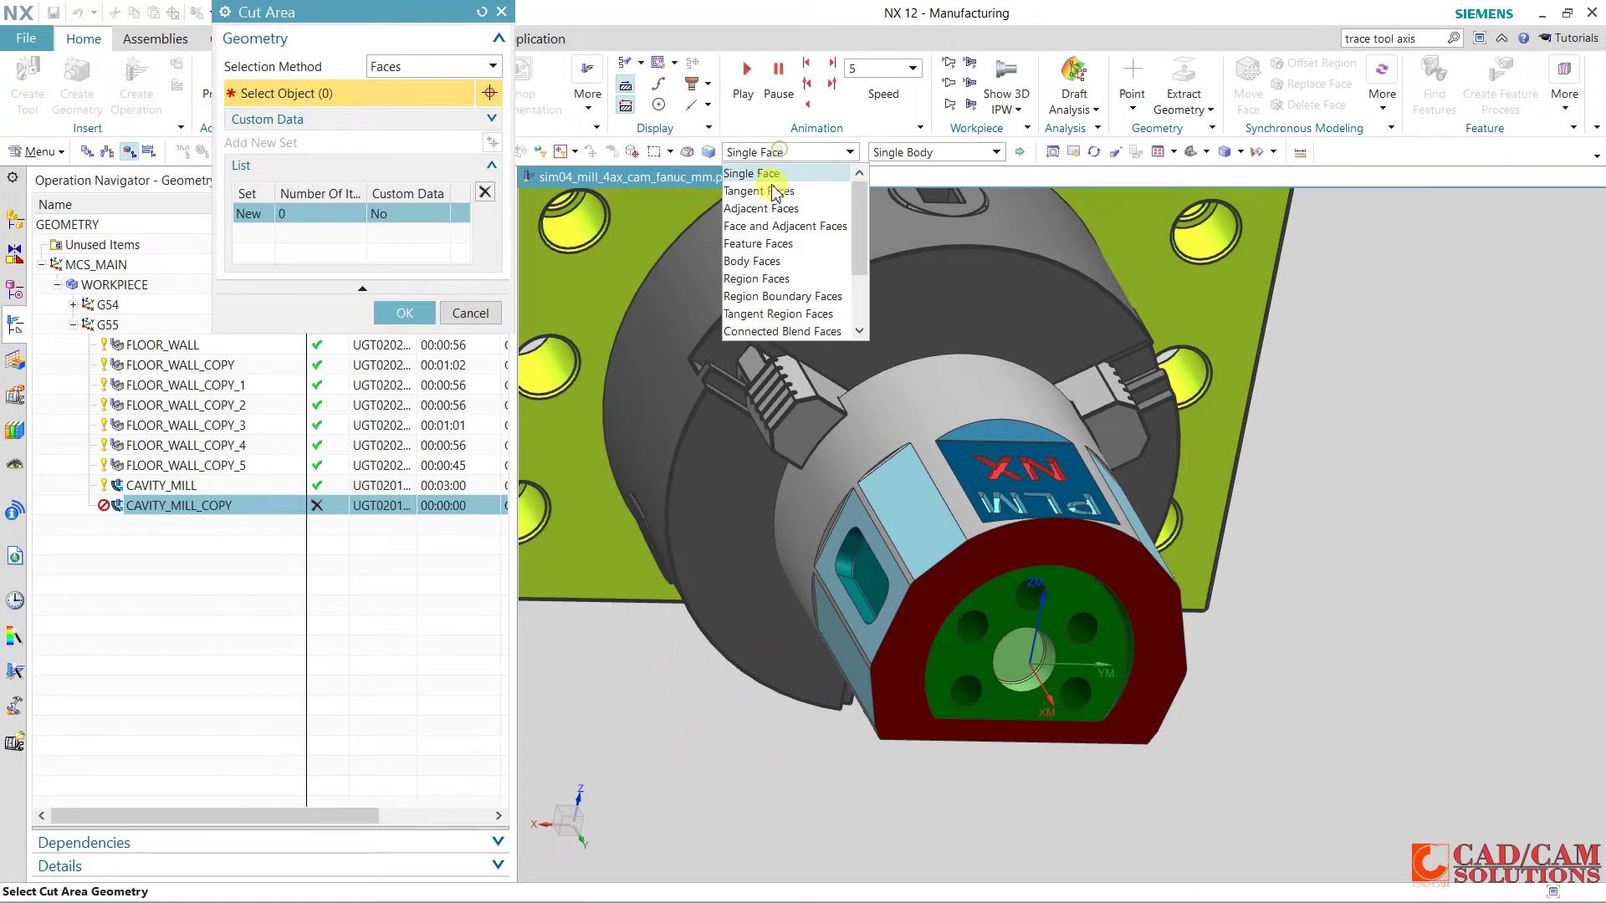
left_click(778, 201)
left_click(857, 568)
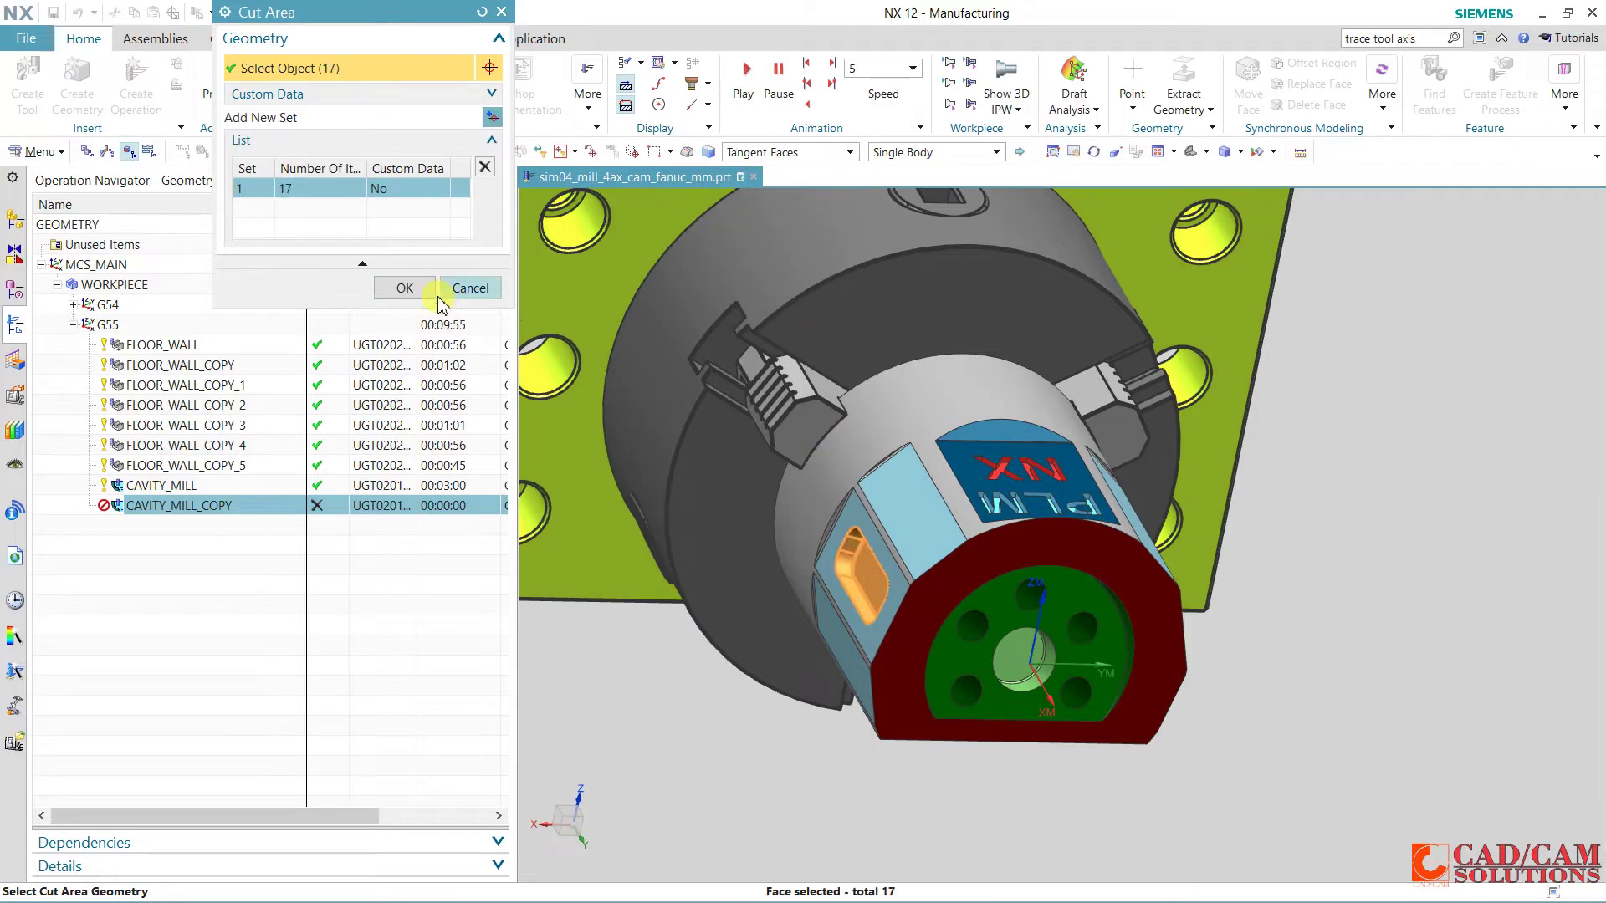
left_click(405, 287)
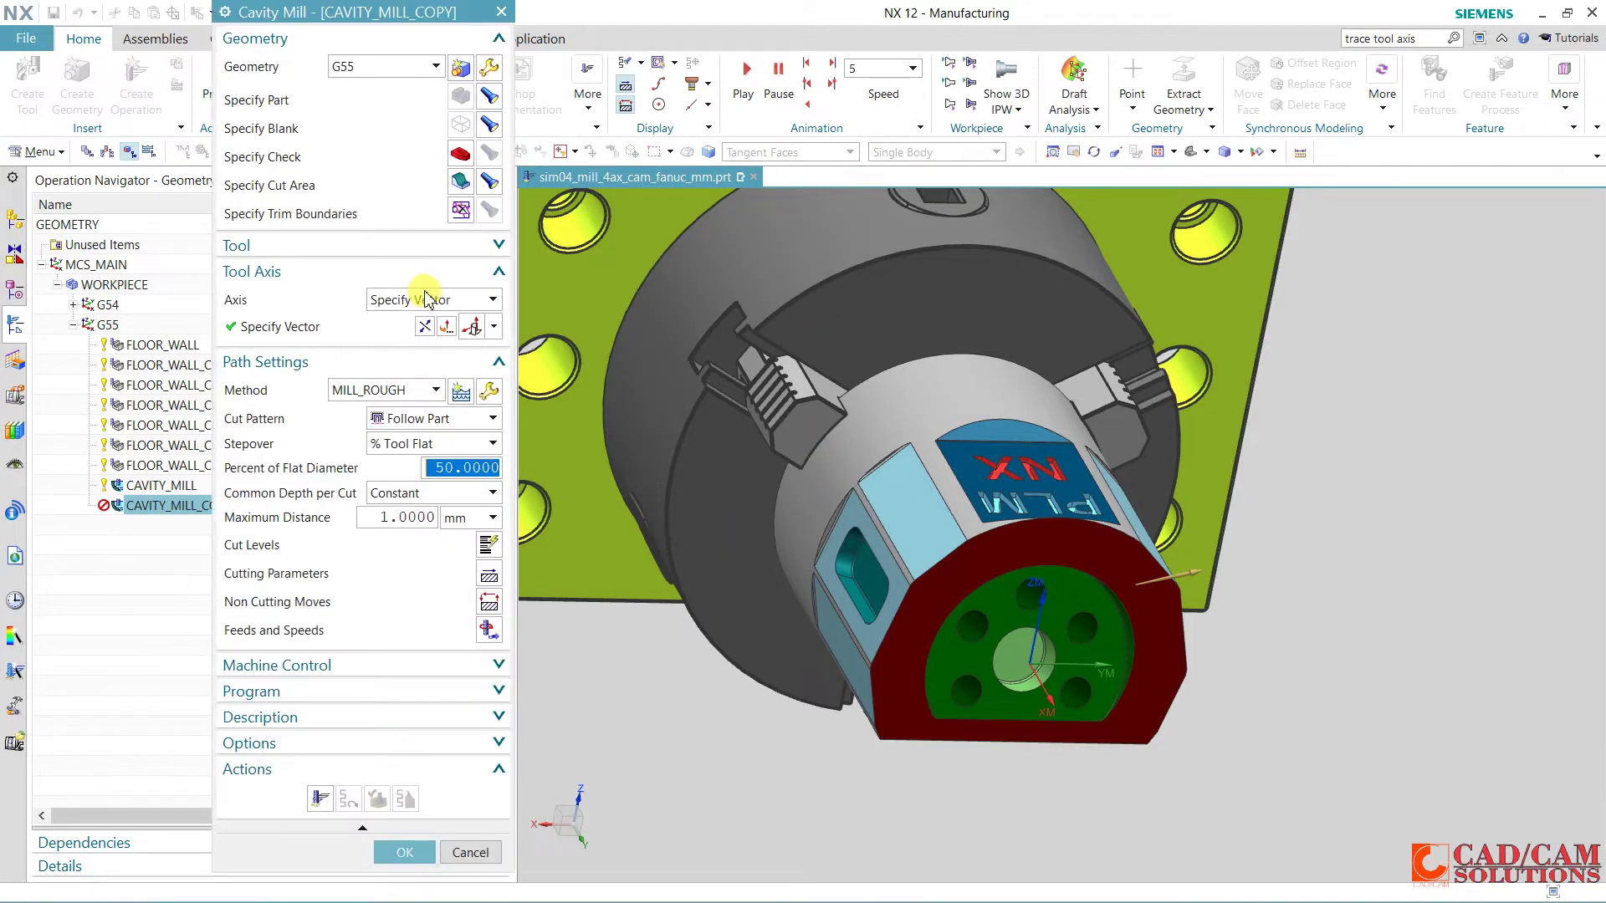
Set the tool axis vector from the second pocket's floor, generate the path and accept.
left_click(346, 330)
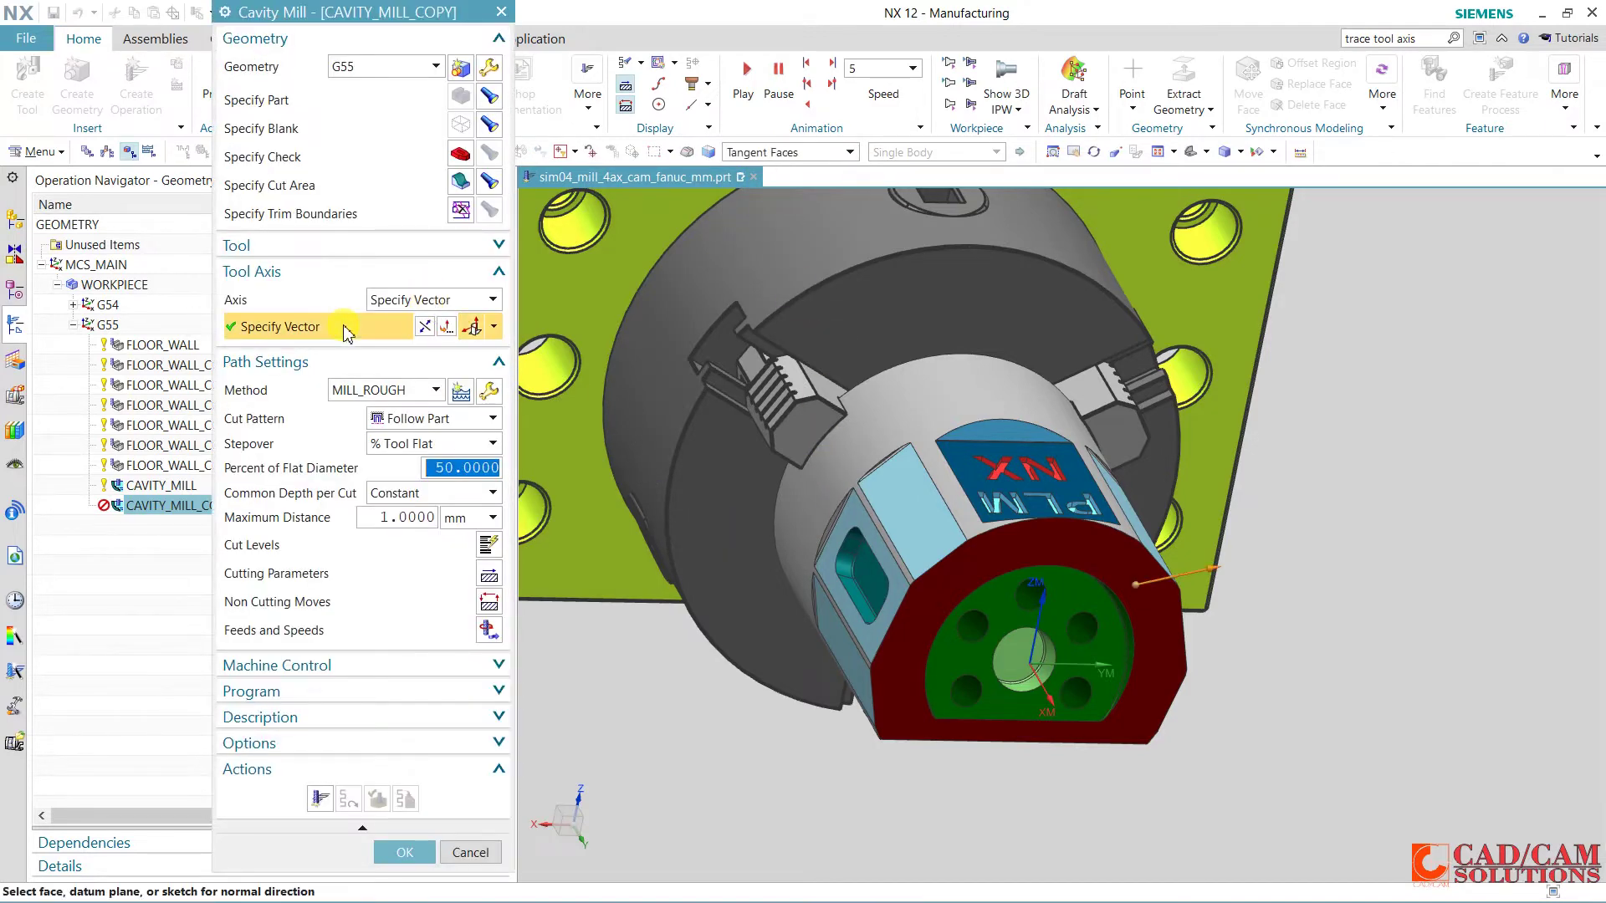
left_click(764, 153)
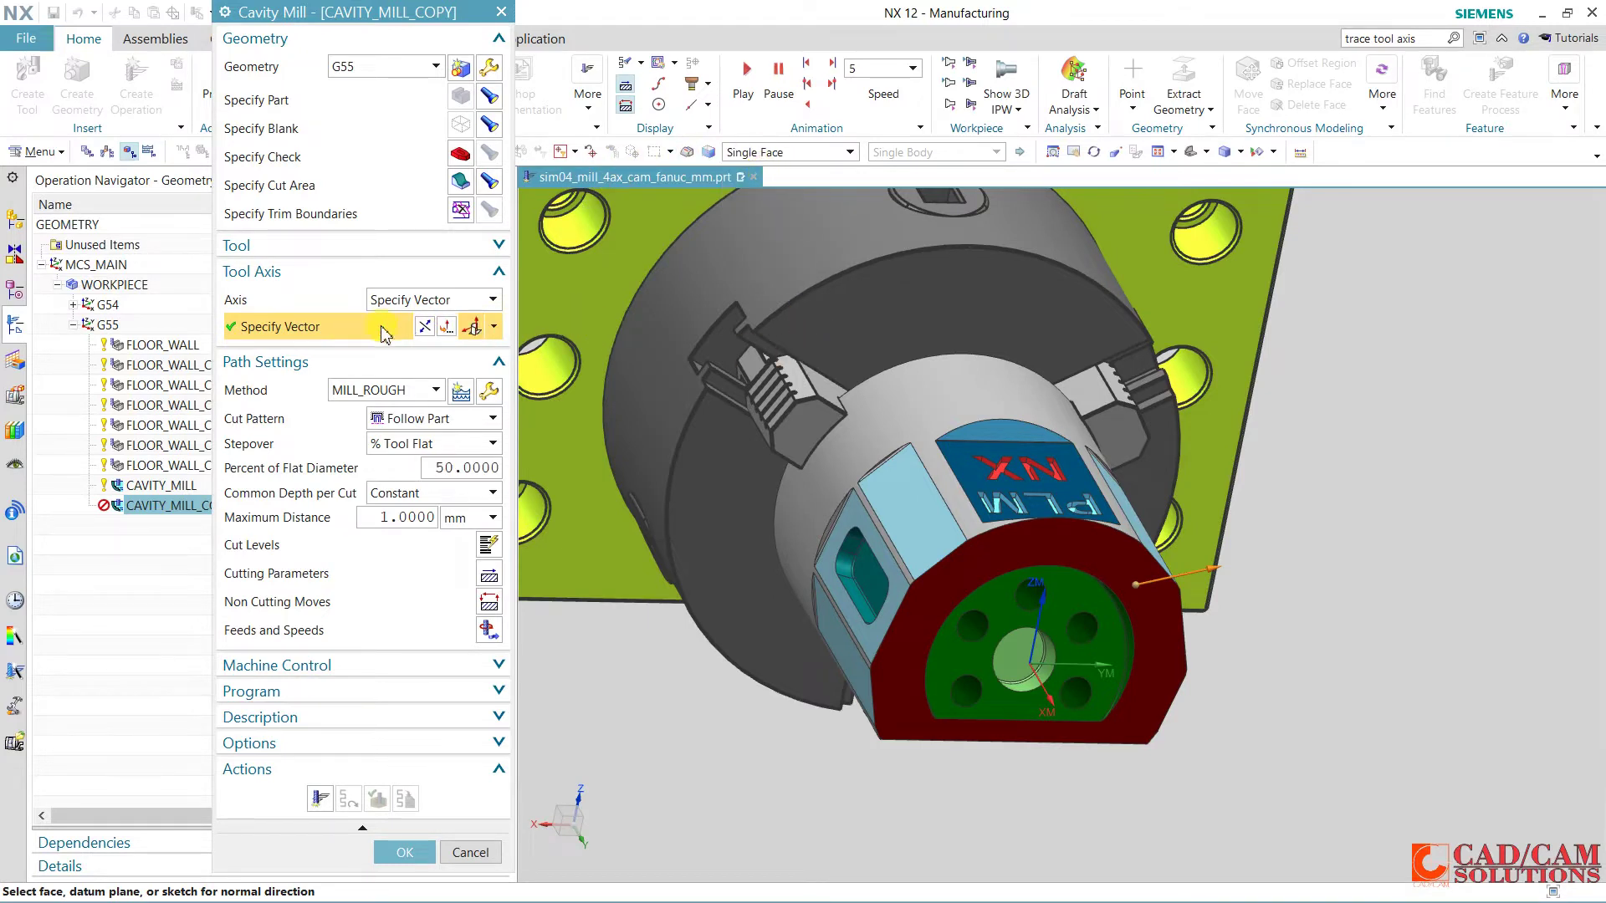
left_click(857, 573)
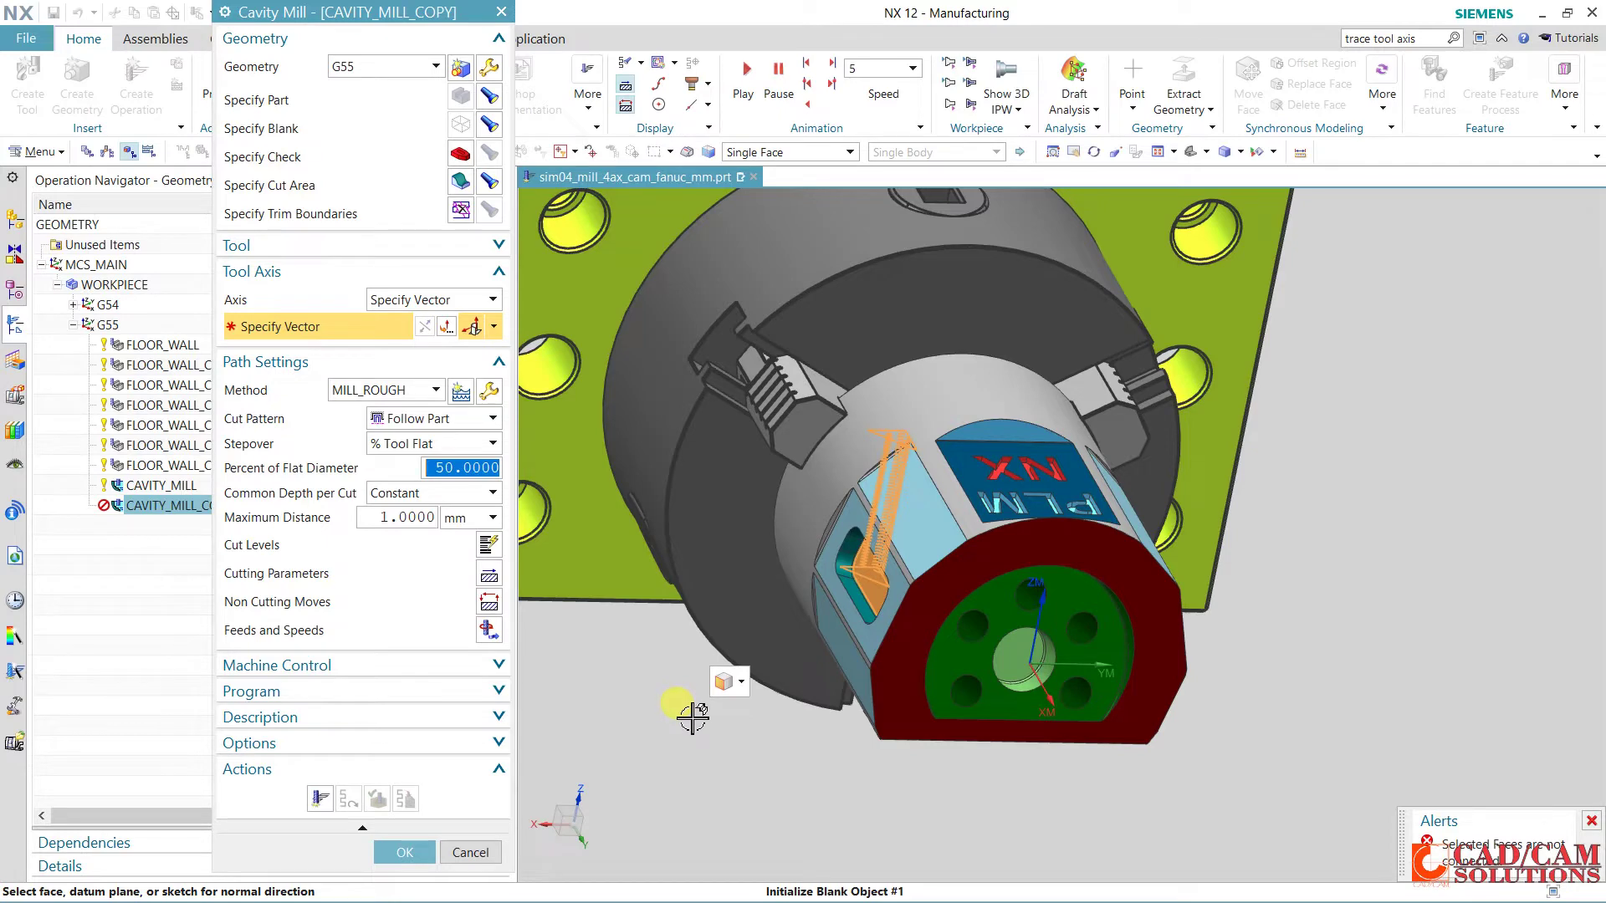
middle_click_drag(674, 717, 609, 618)
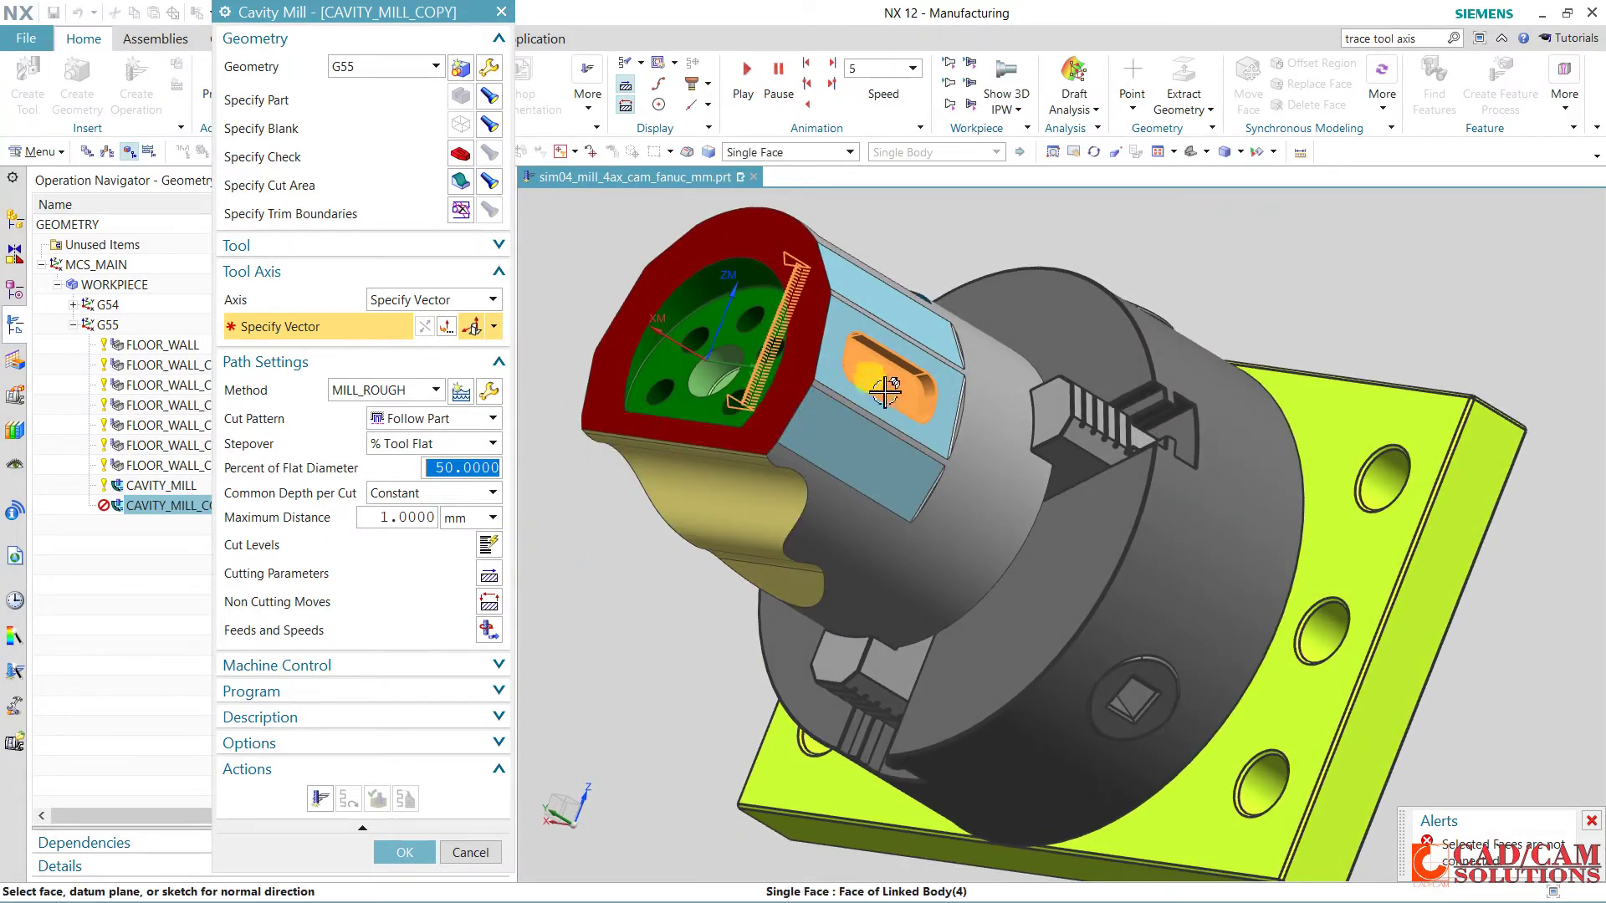
left_click(889, 381)
mouse_move(636, 562)
middle_mouse_down()
mouse_move(771, 641)
mouse_move(782, 549)
middle_mouse_up()
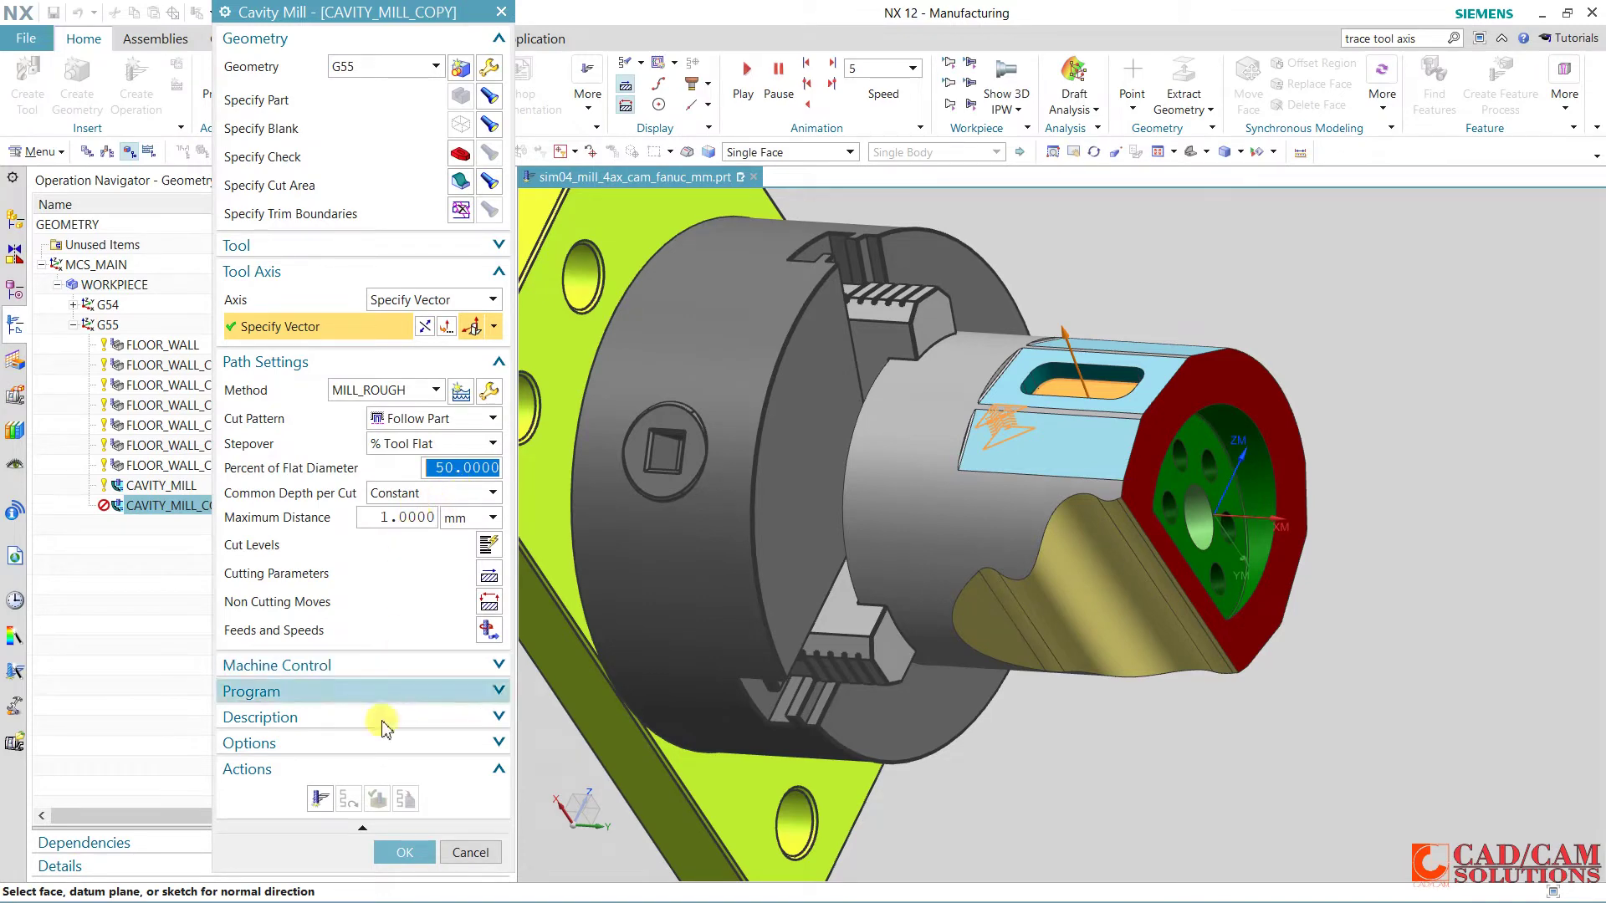
left_click(319, 798)
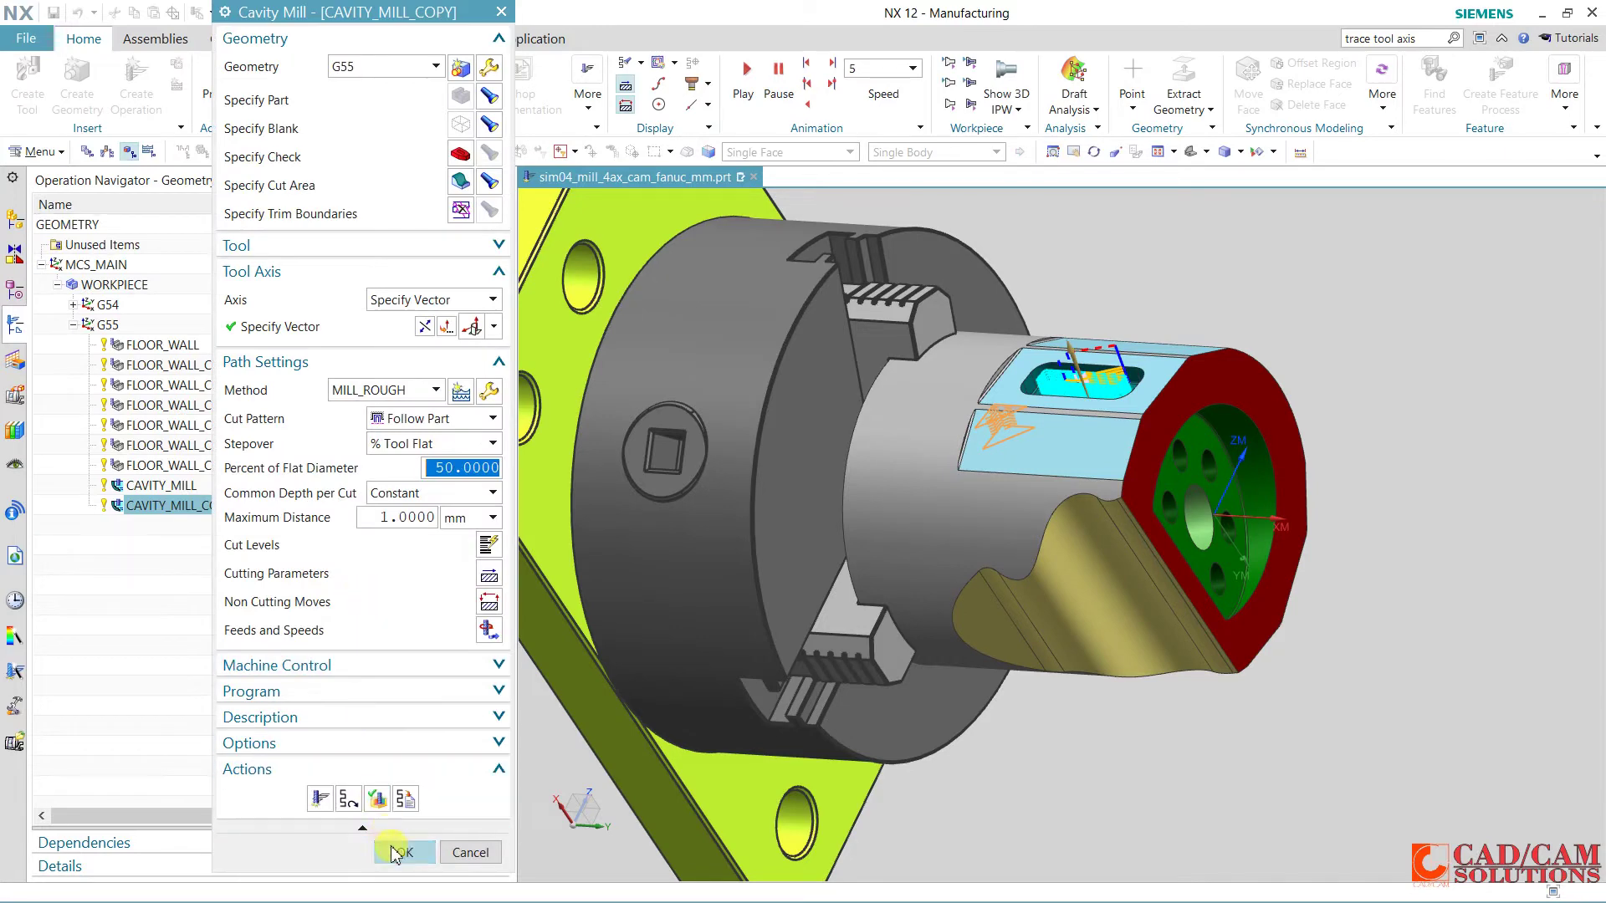
left_click(394, 851)
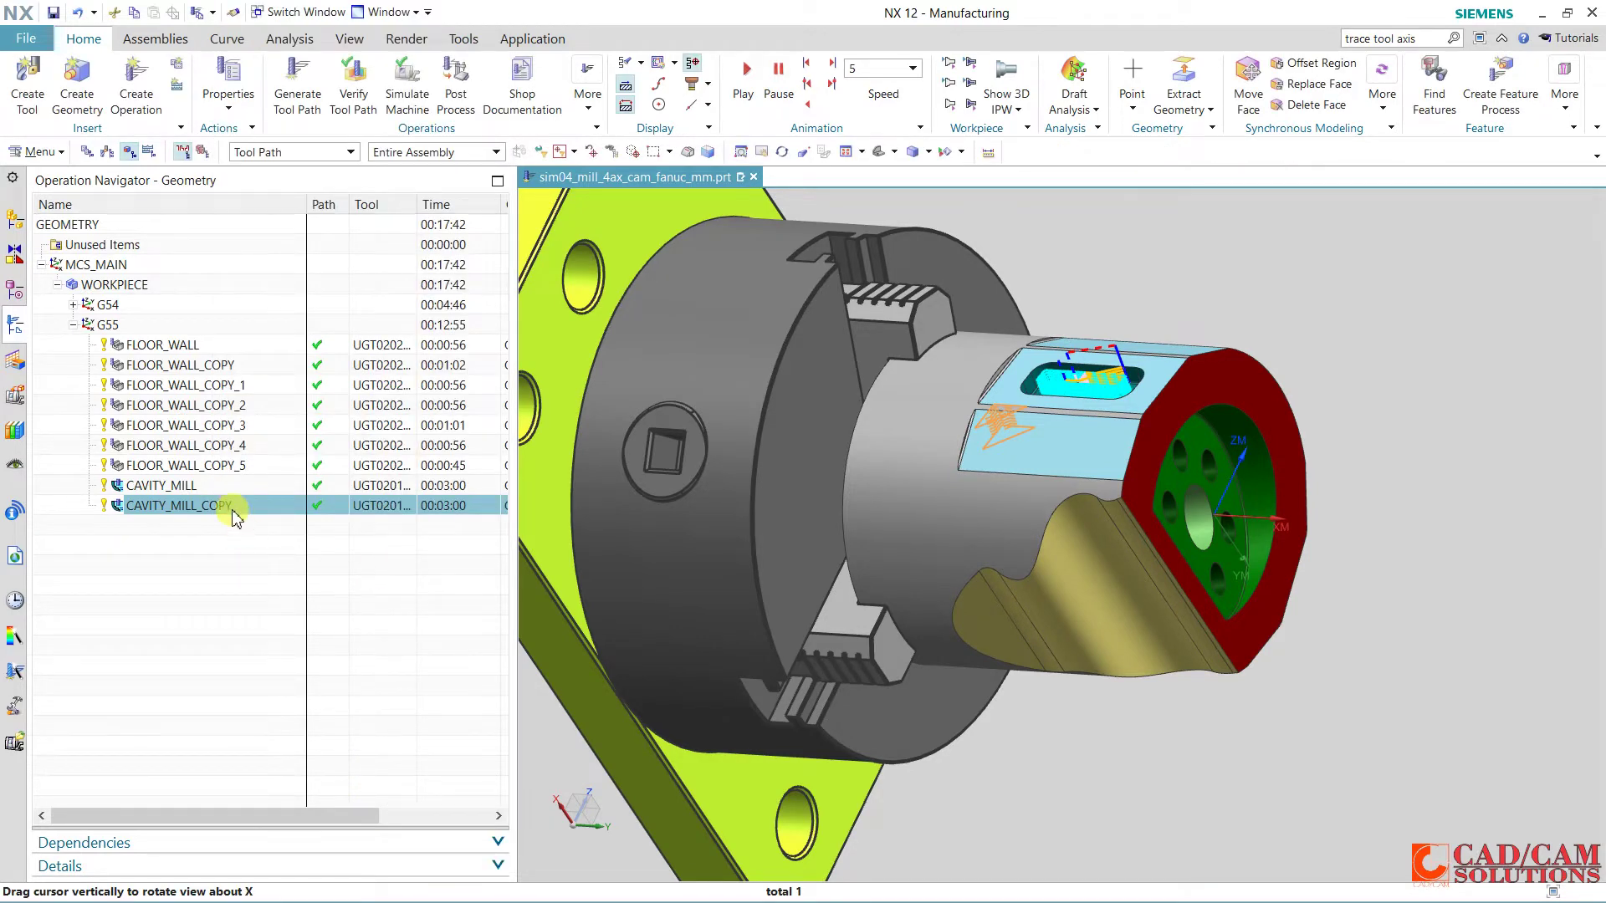
left_click(217, 486)
mouse_move(730, 487)
middle_mouse_down()
mouse_move(735, 527)
mouse_move(711, 577)
middle_mouse_up()
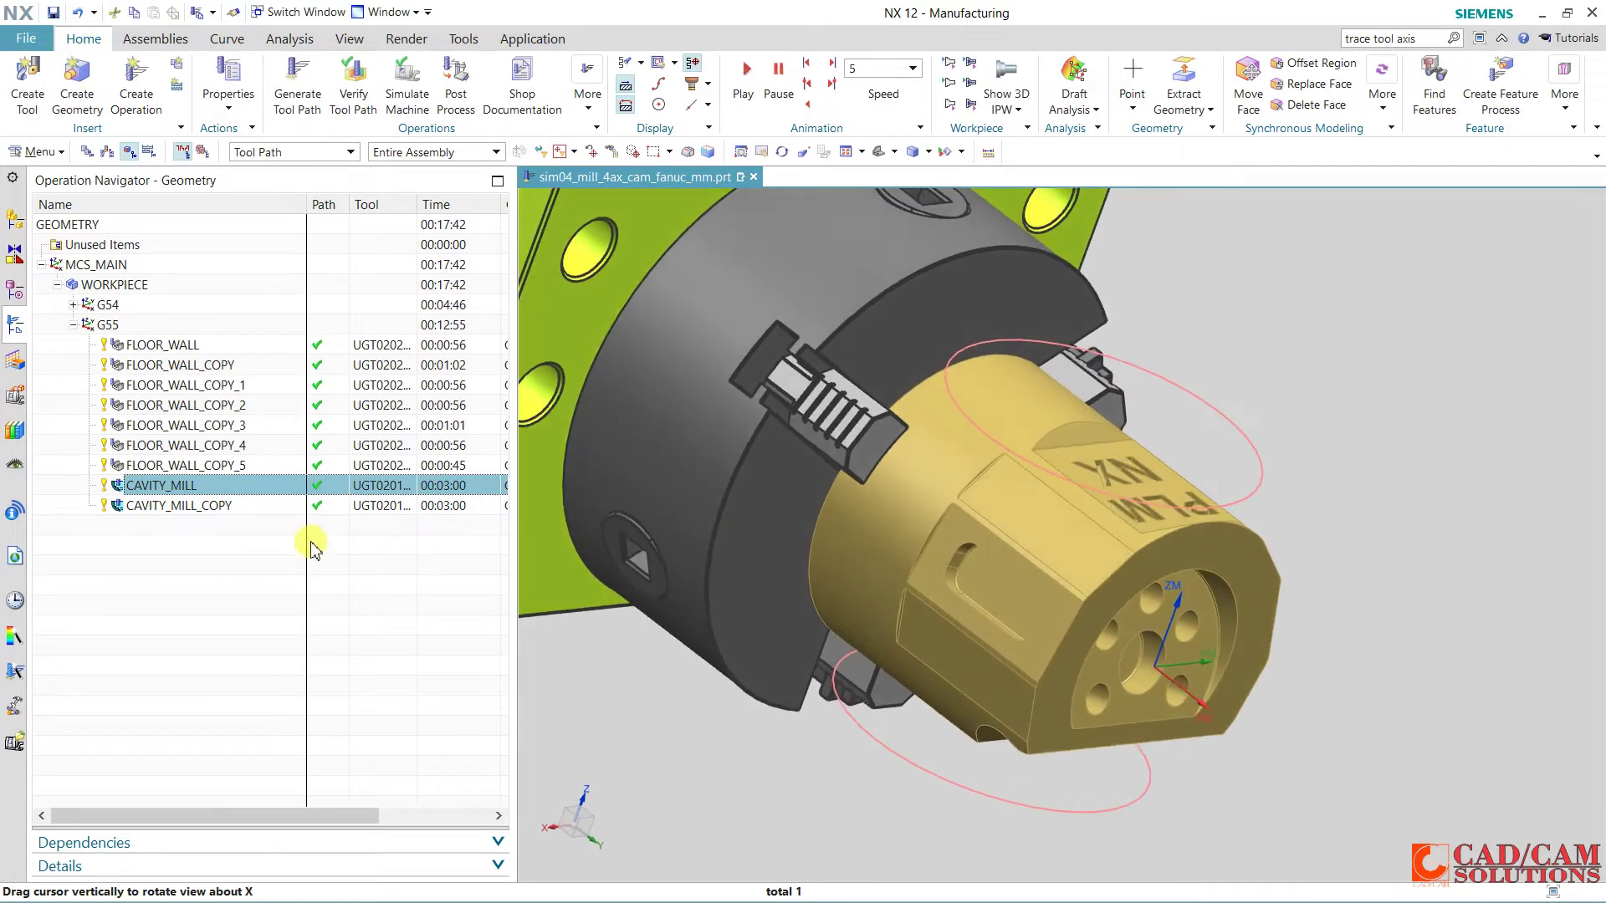
left_click(235, 507, "shift")
left_click(353, 83)
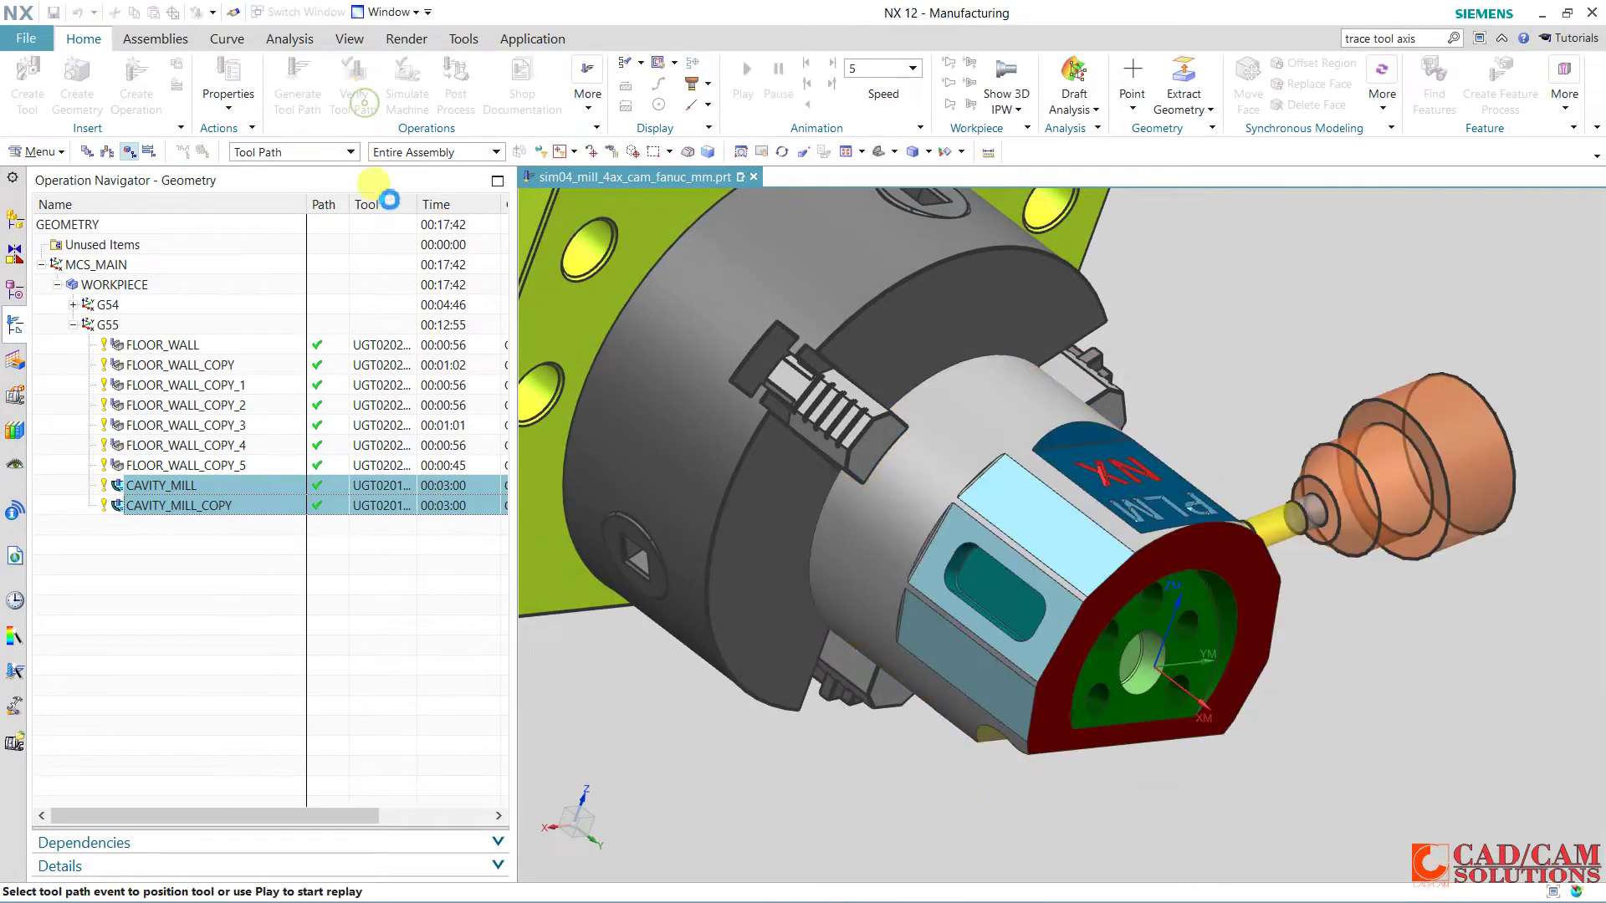
left_click(365, 786)
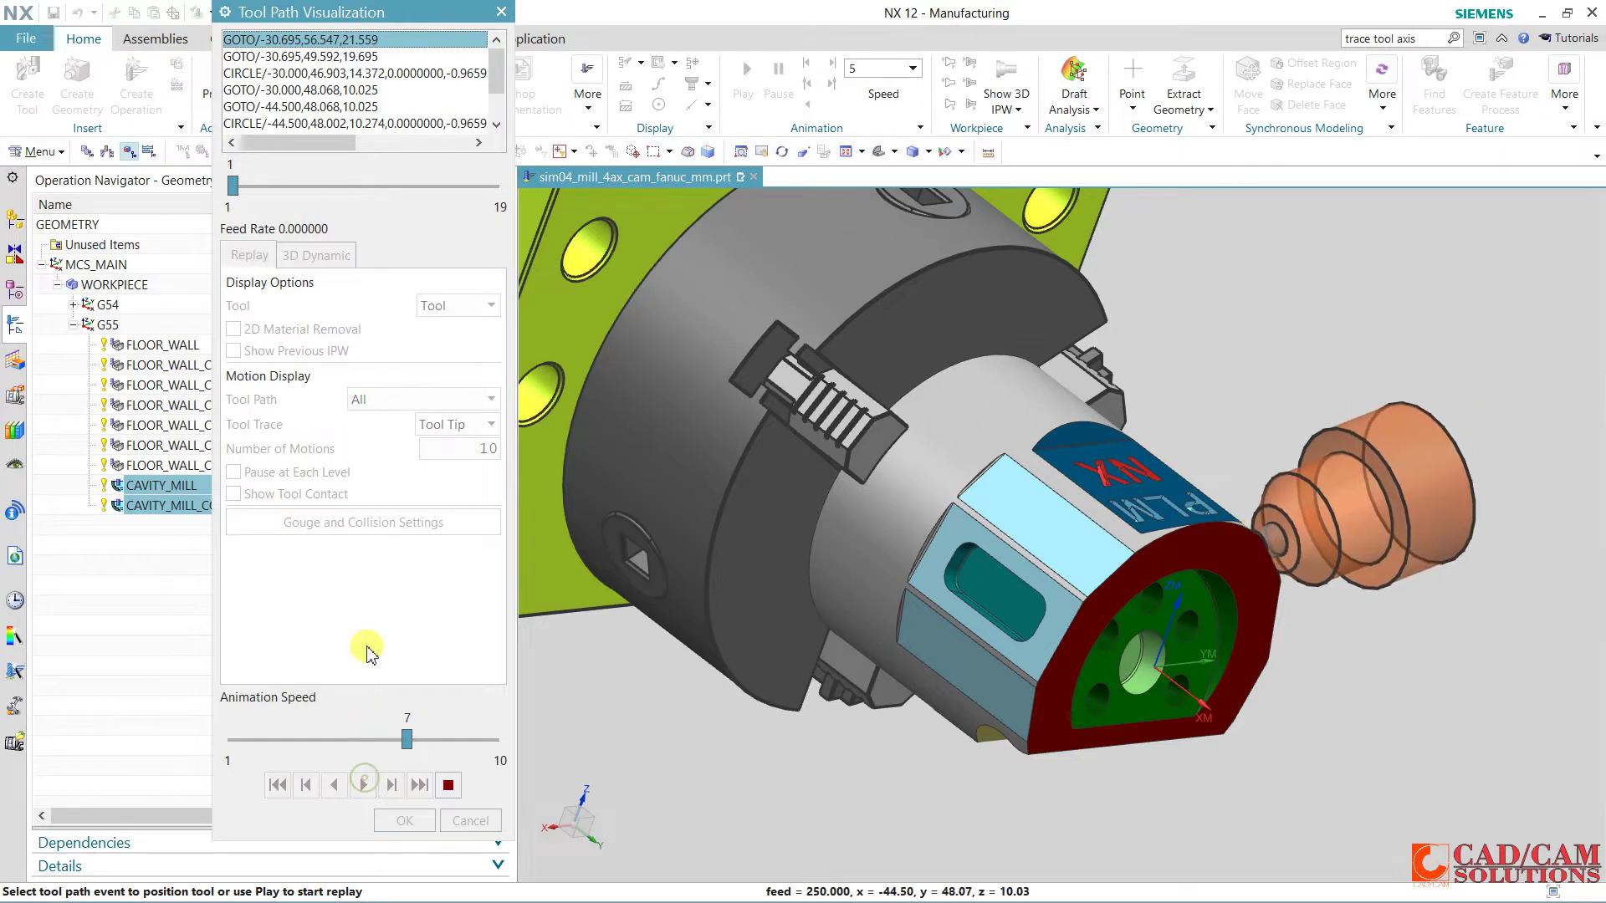
mouse_move(436, 744)
left_mouse_down()
mouse_move(454, 746)
mouse_move(422, 744)
mouse_move(465, 741)
left_mouse_up()
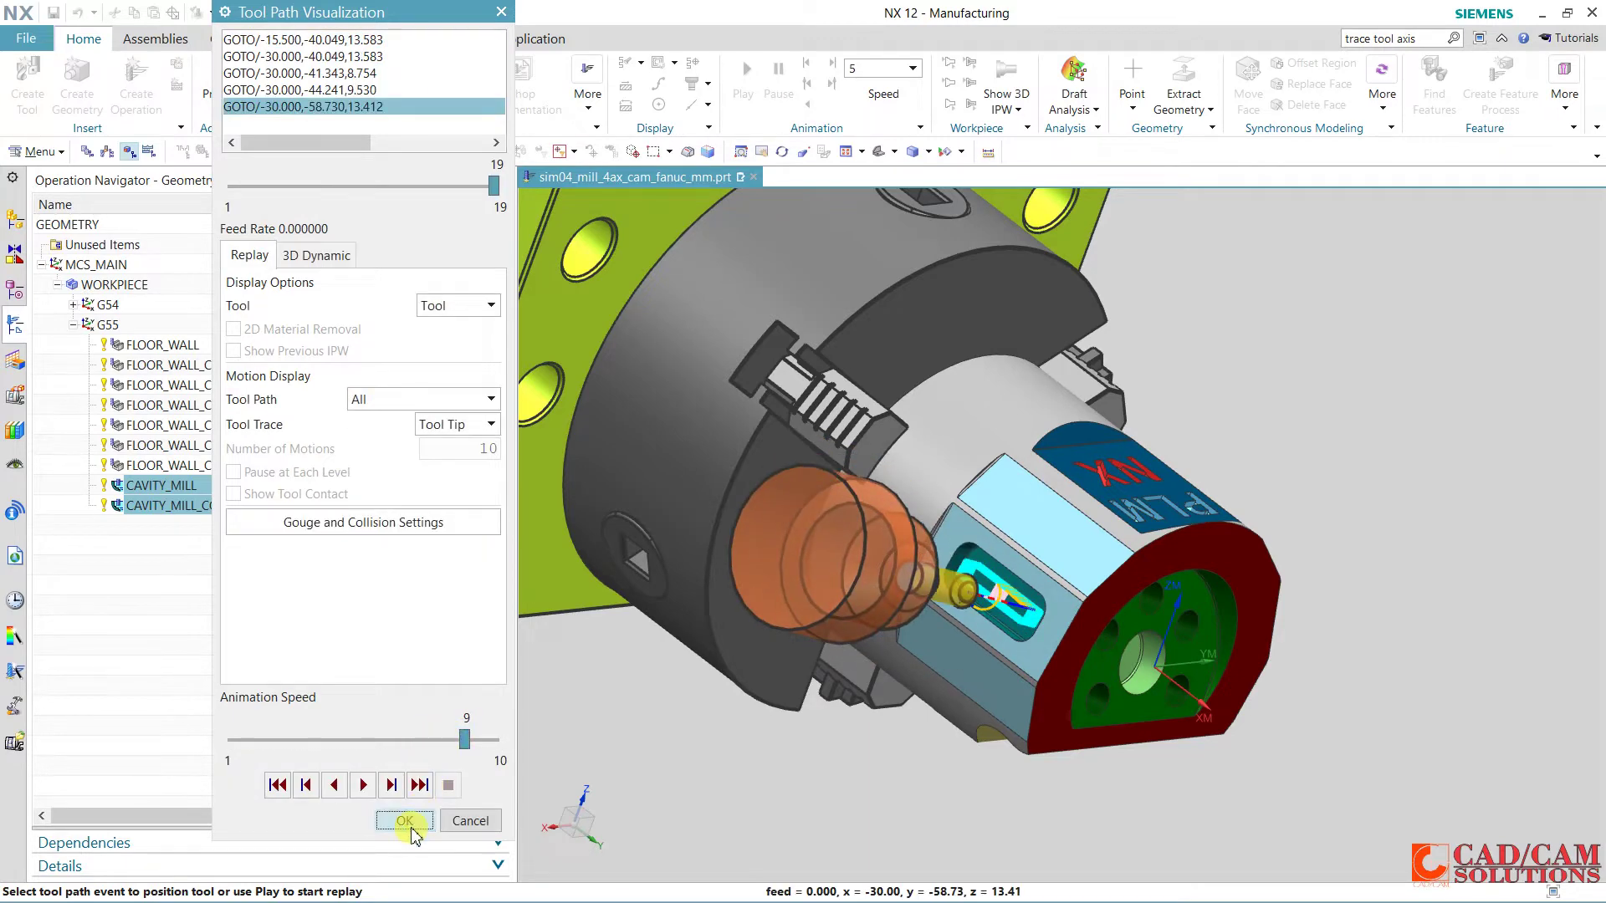
left_click(409, 821)
mouse_move(635, 705)
middle_mouse_down()
mouse_move(753, 623)
mouse_move(738, 645)
middle_mouse_up()
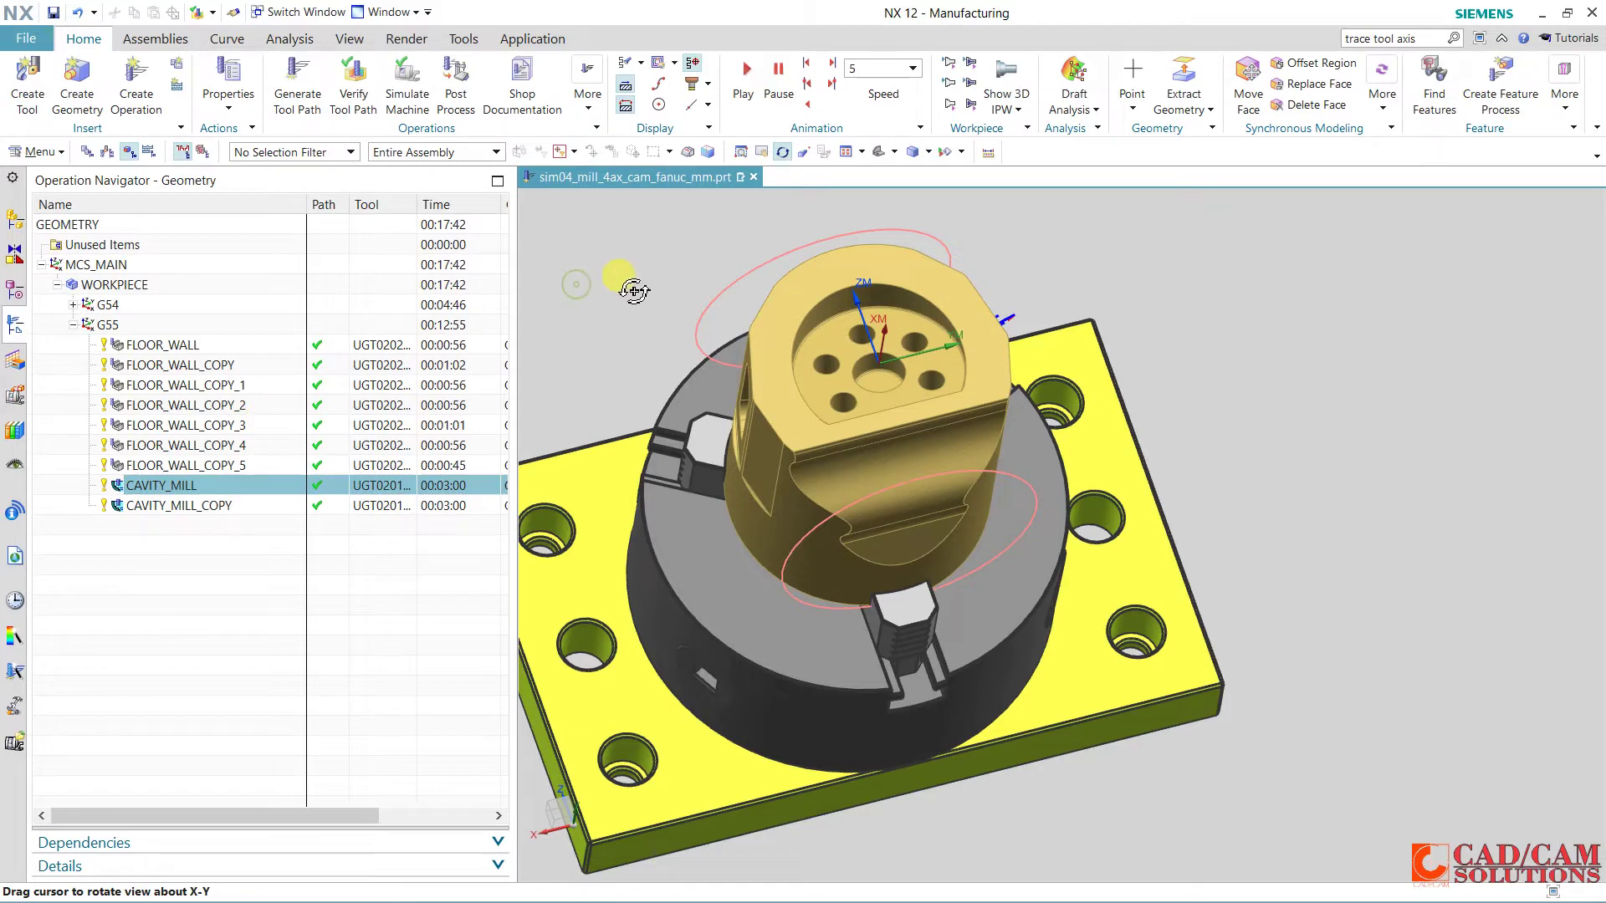
middle_click_drag(623, 305, 685, 364)
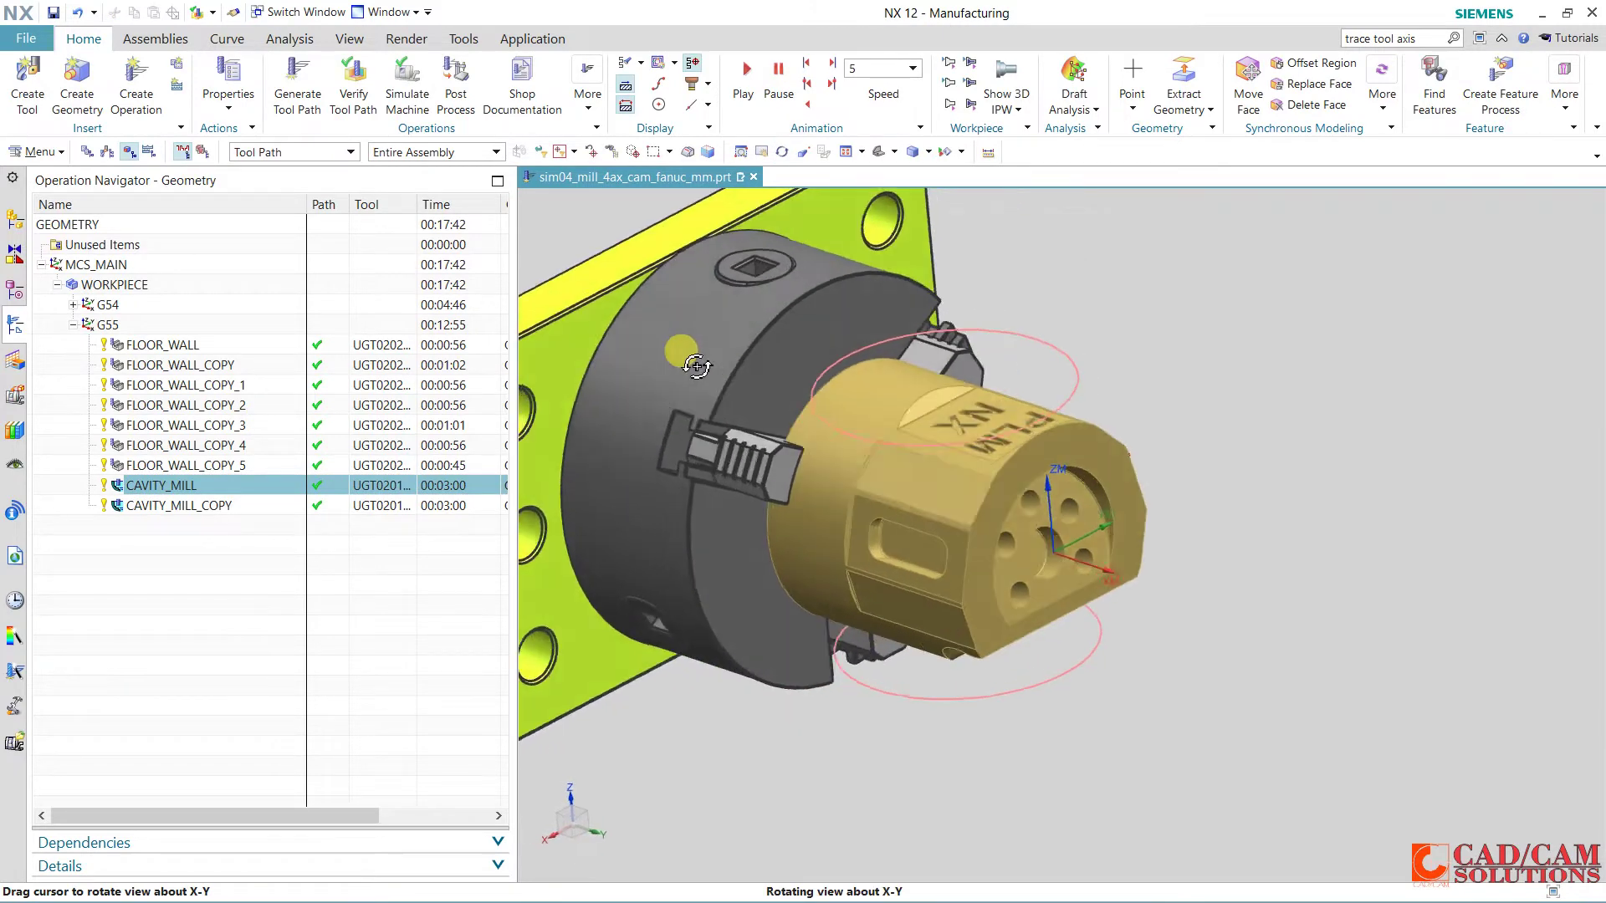
left_click(219, 507)
left_click(246, 598)
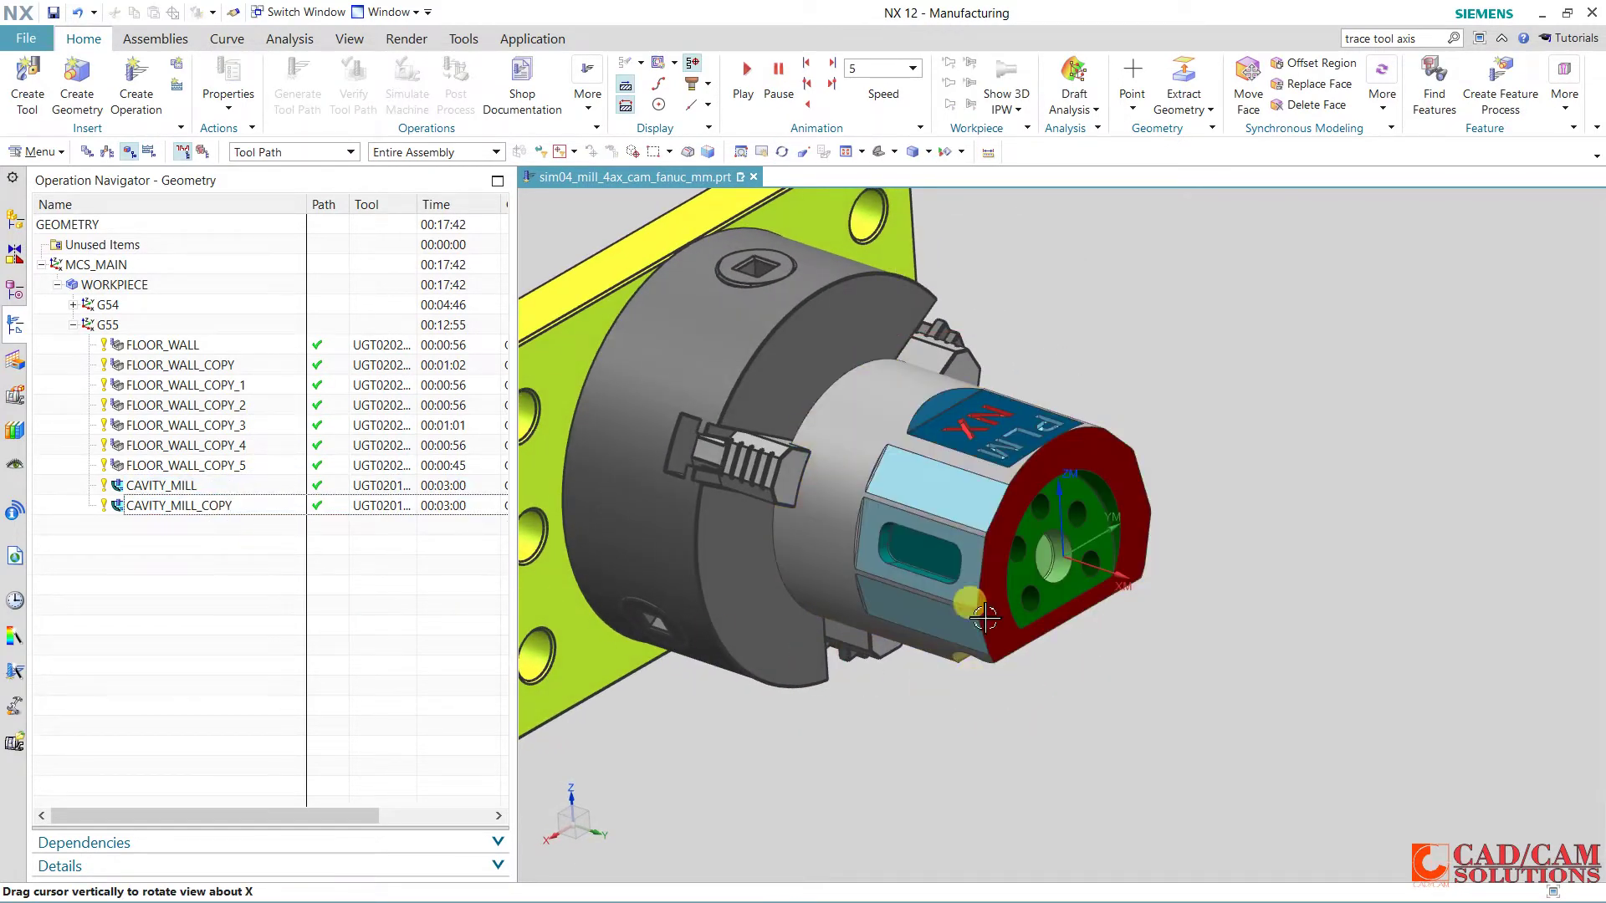
mouse_move(1129, 656)
middle_mouse_down()
mouse_move(1037, 633)
mouse_move(1053, 702)
mouse_move(1024, 661)
middle_mouse_up()
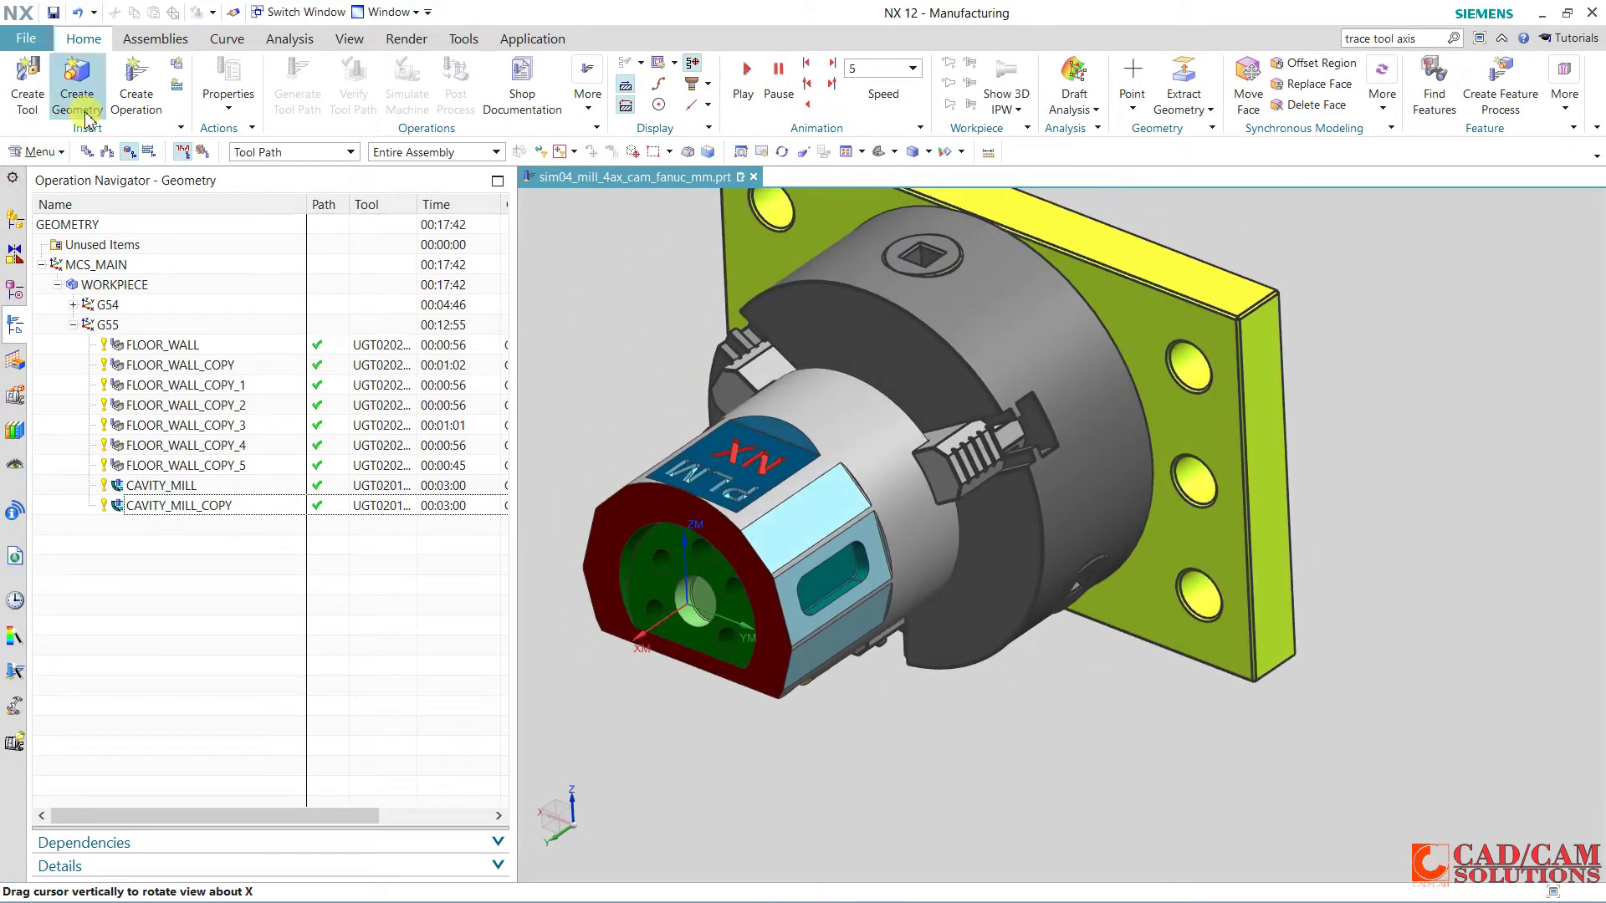
Create a mill_planar Planar Profile operation with end mill UGT0201_085 and method MILL_FINISH.
left_click(124, 95)
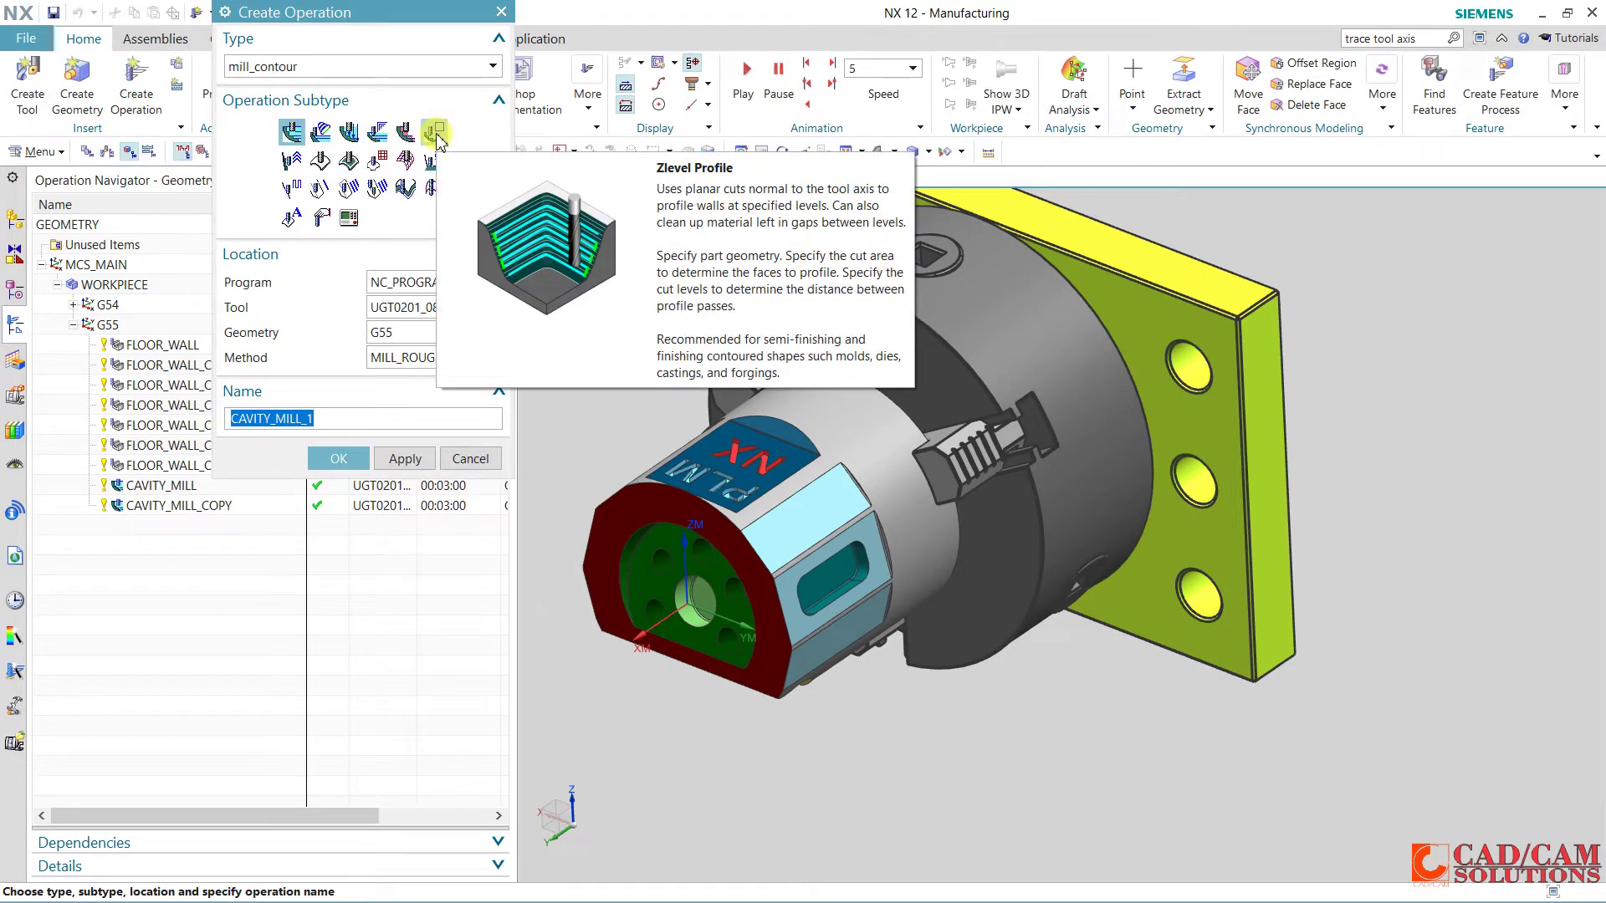
left_click(362, 66)
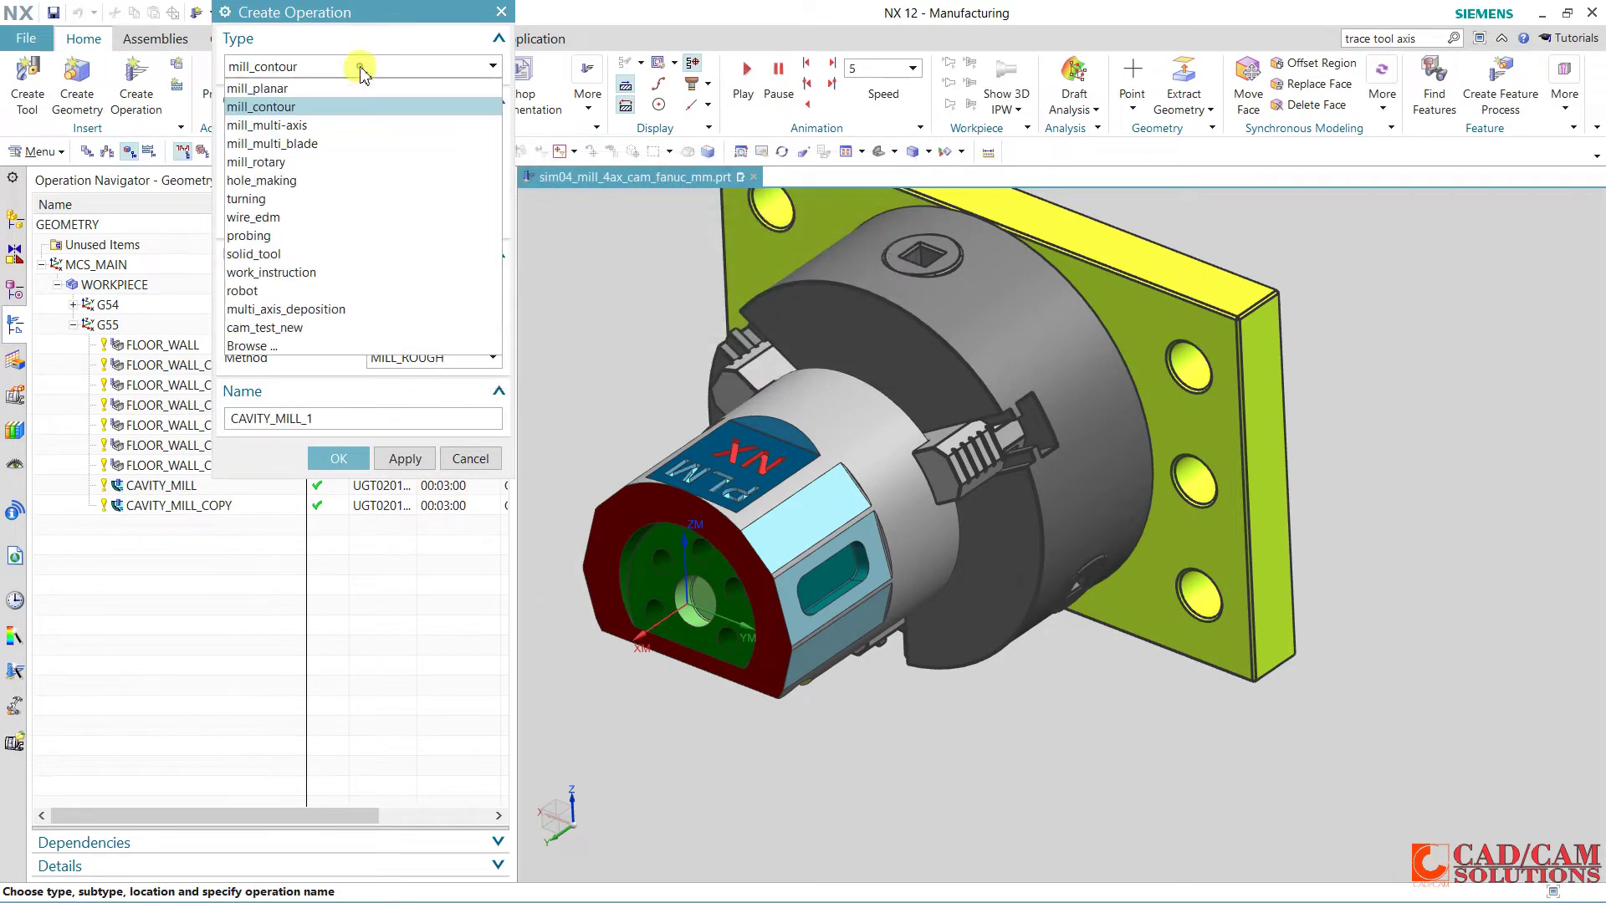
left_click(309, 95)
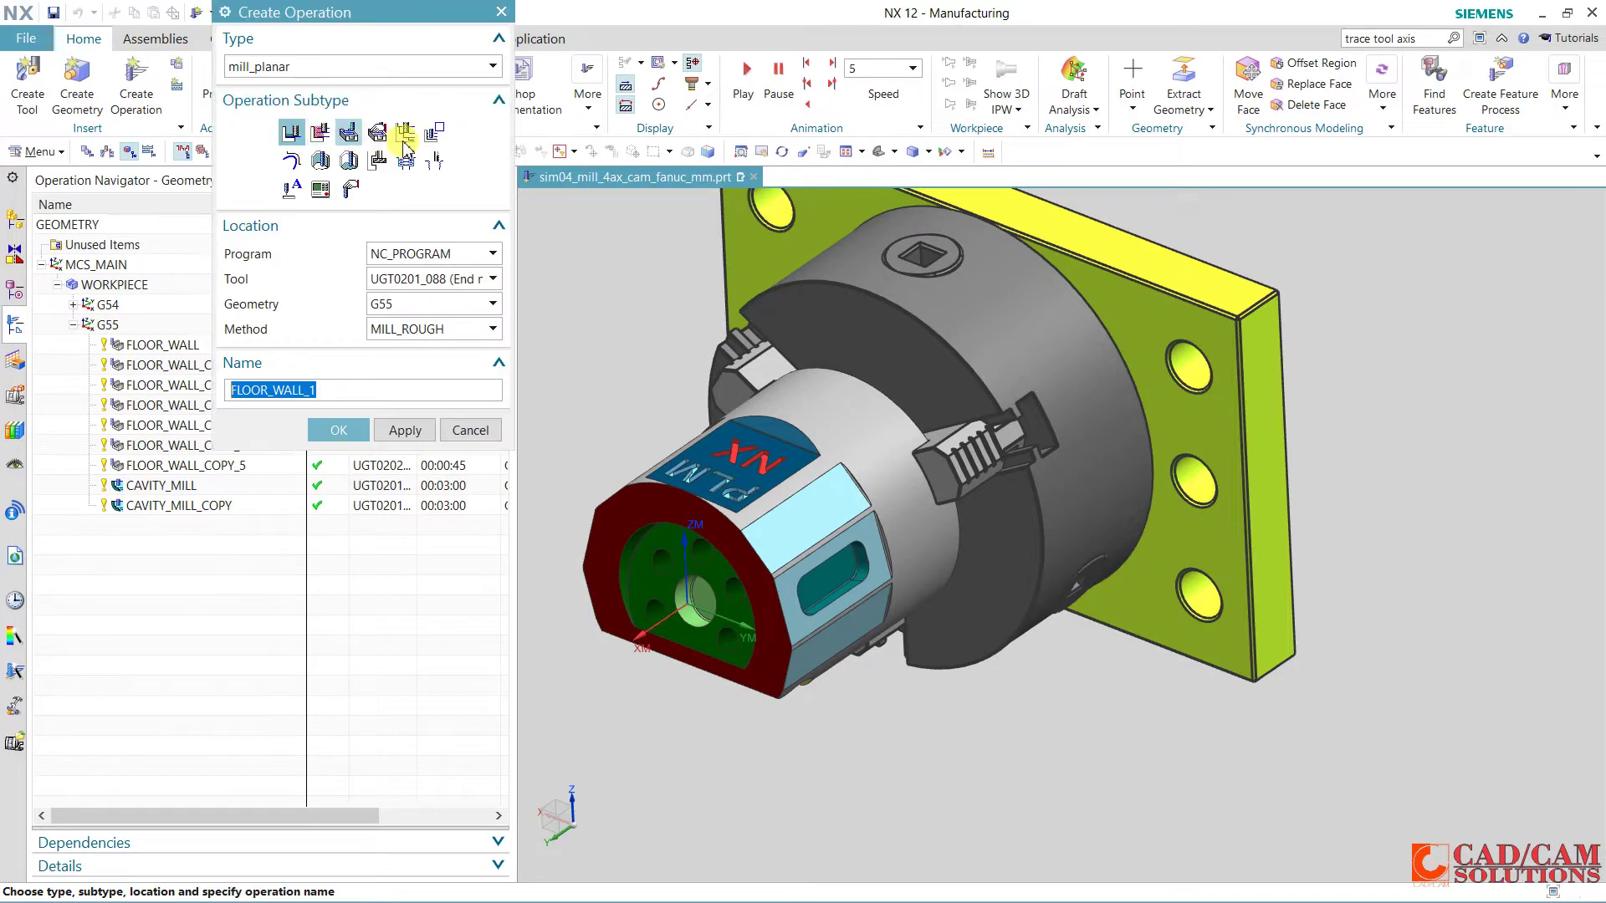
left_click(435, 133)
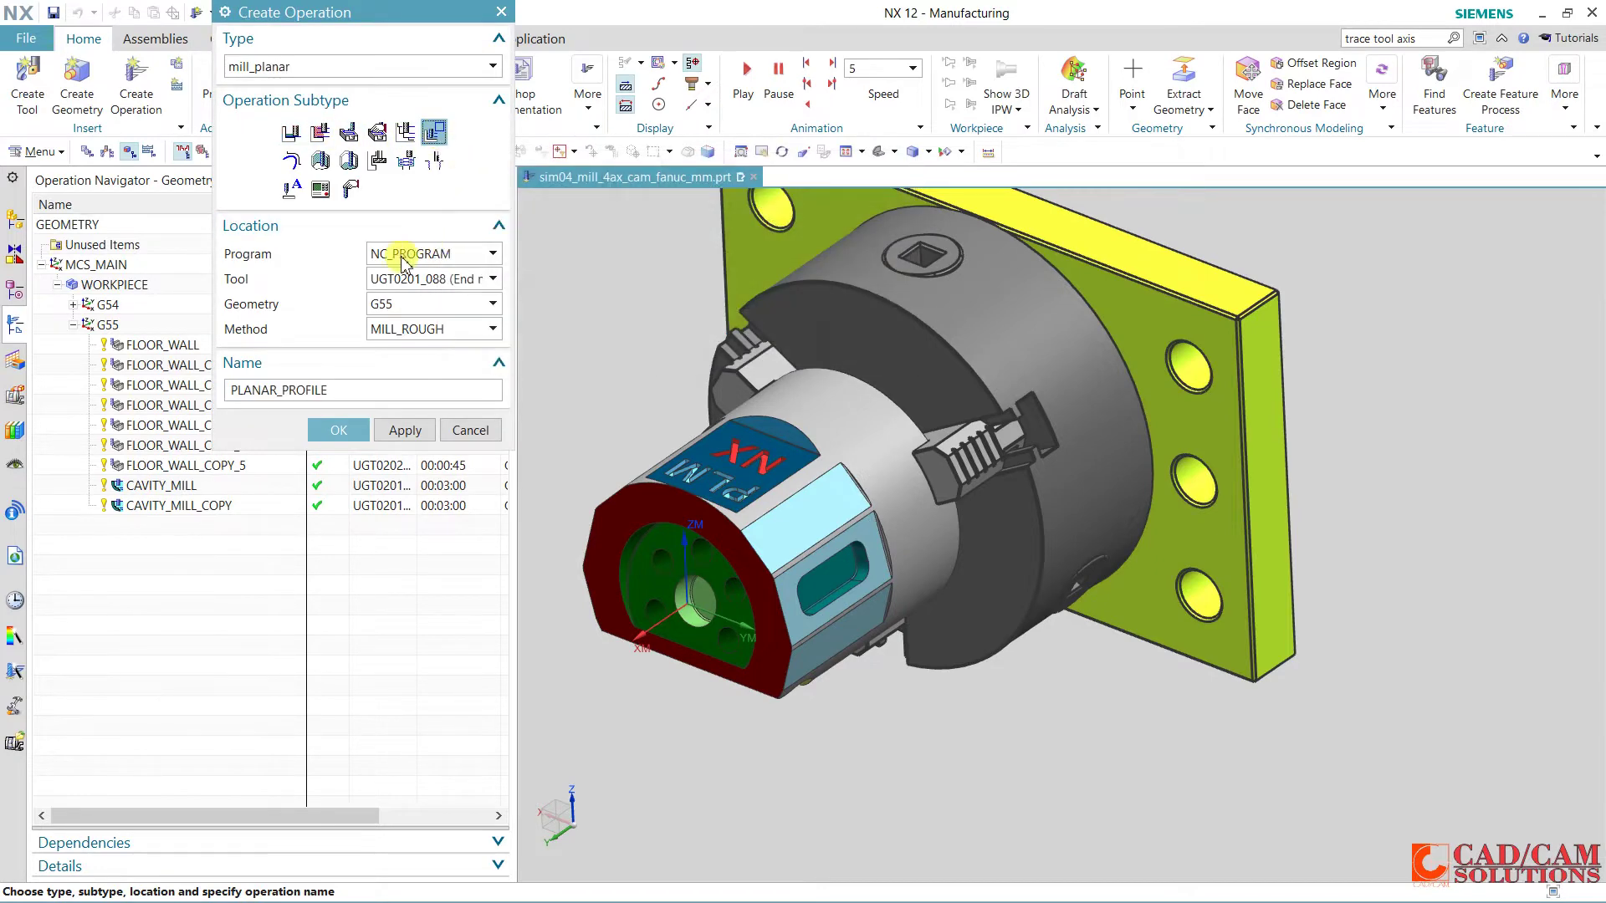
left_click(458, 284)
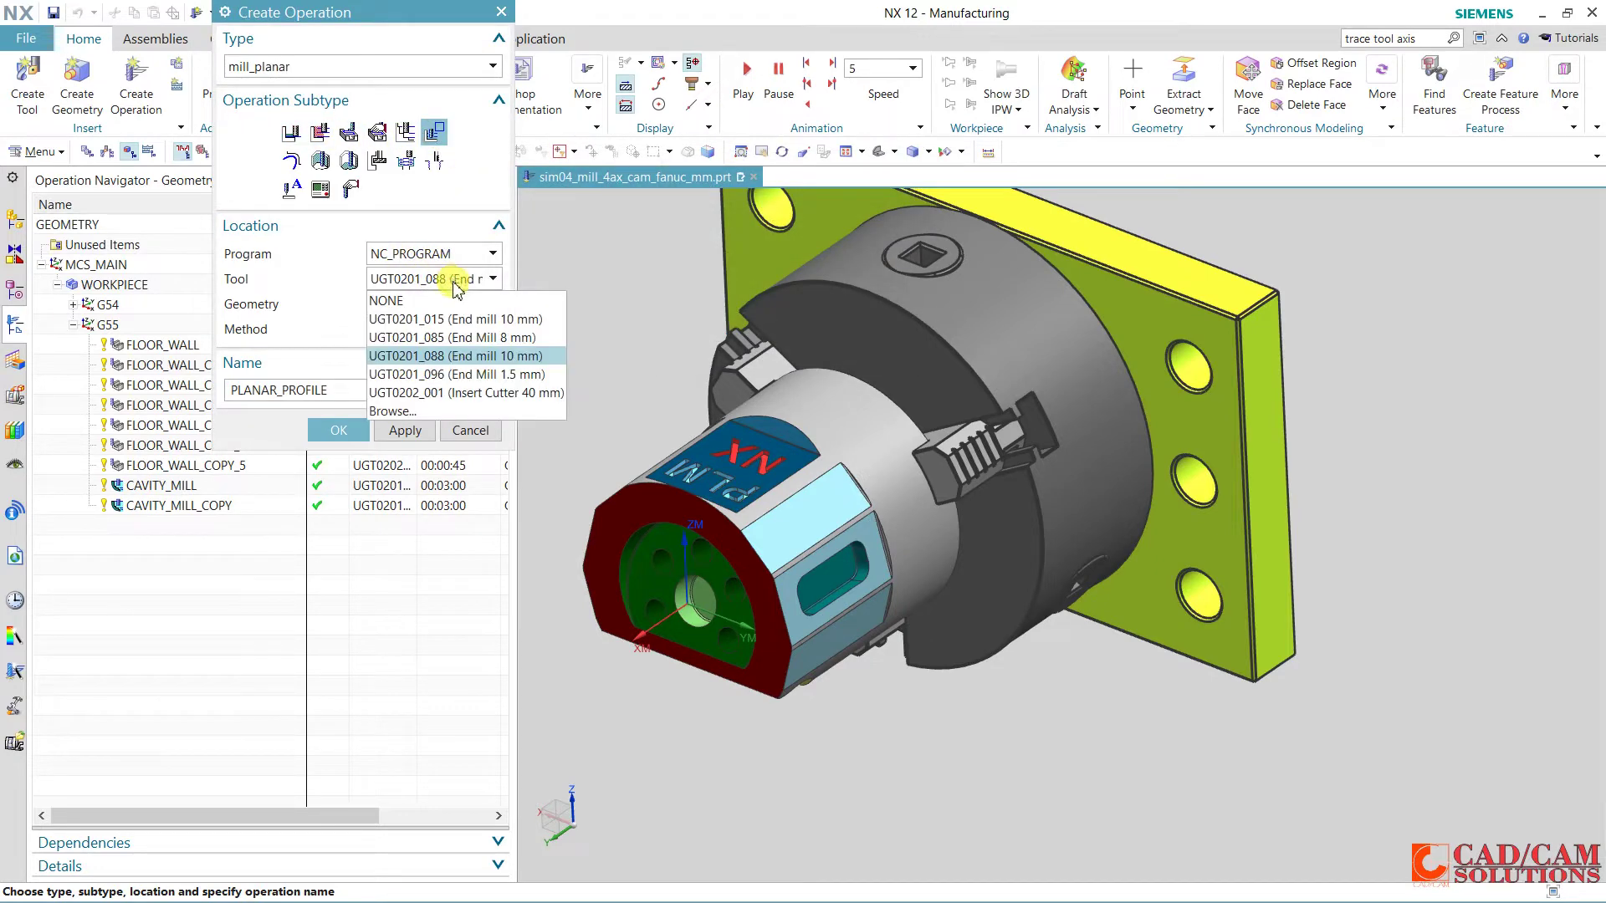
left_click(508, 339)
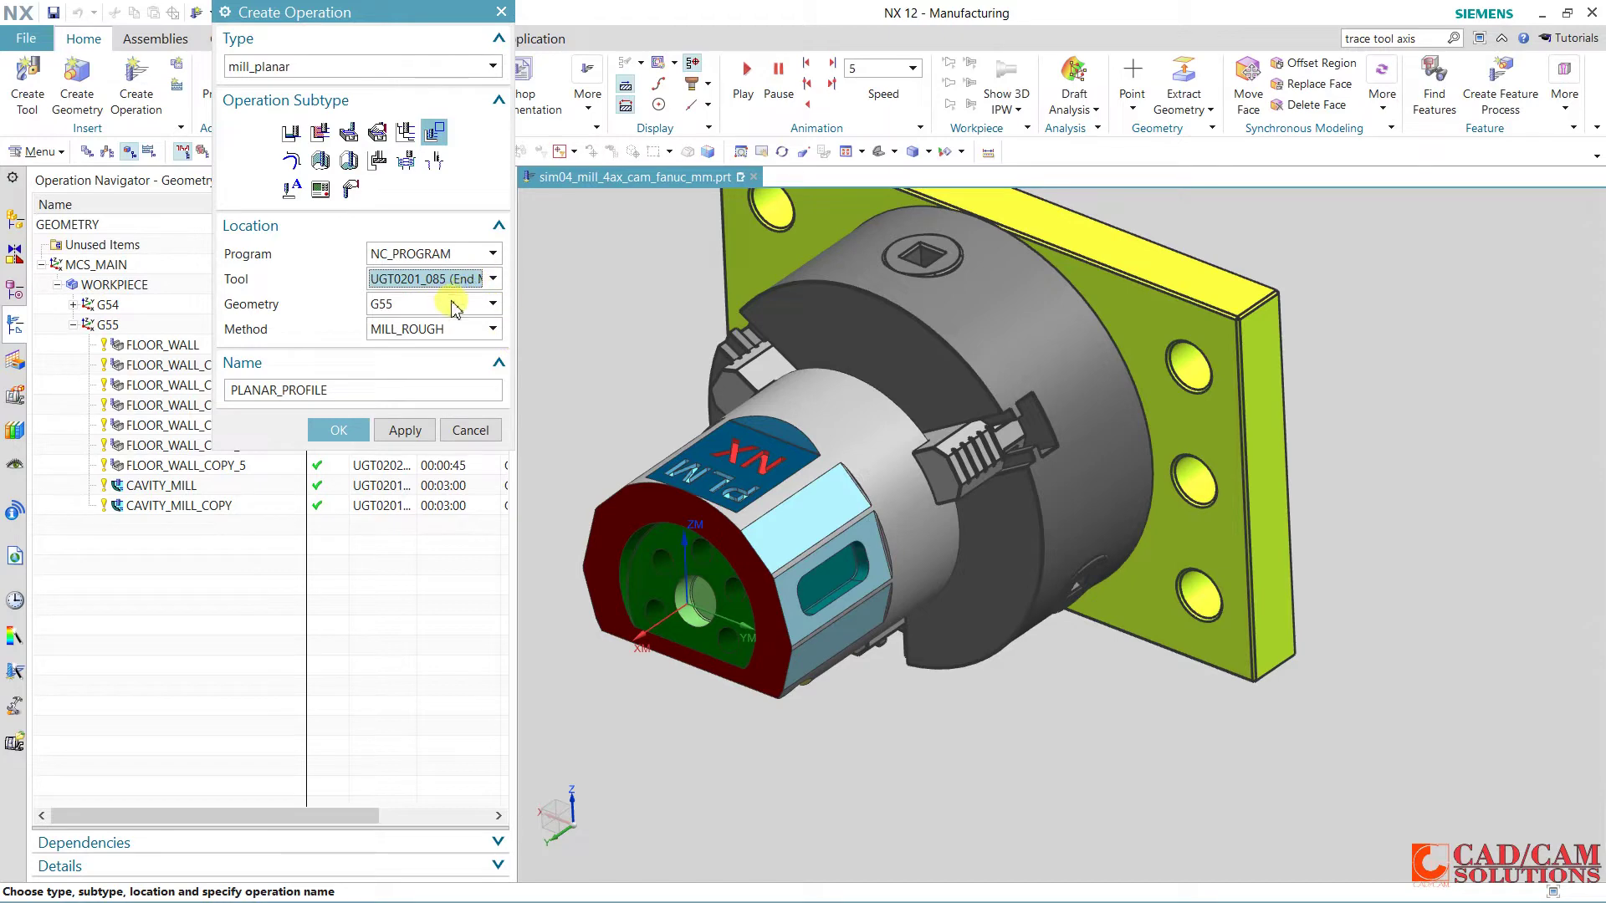
left_click(431, 329)
left_click(418, 366)
left_click(343, 428)
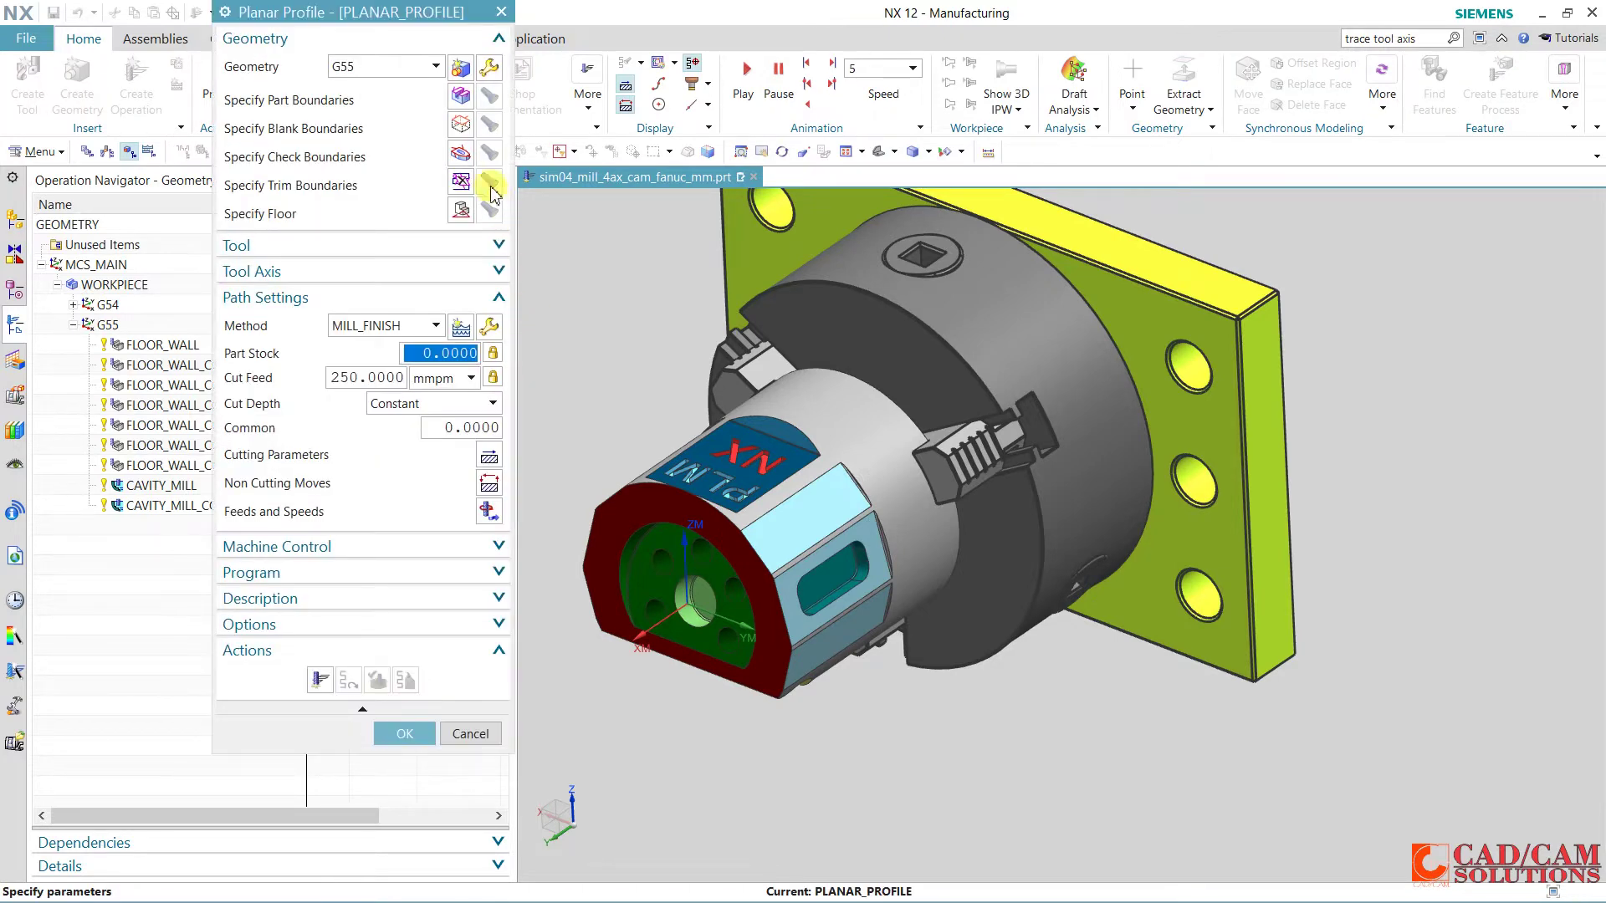
Set the part boundary to the side pocket's tangent edge loop, cutting inside.
left_click(460, 95)
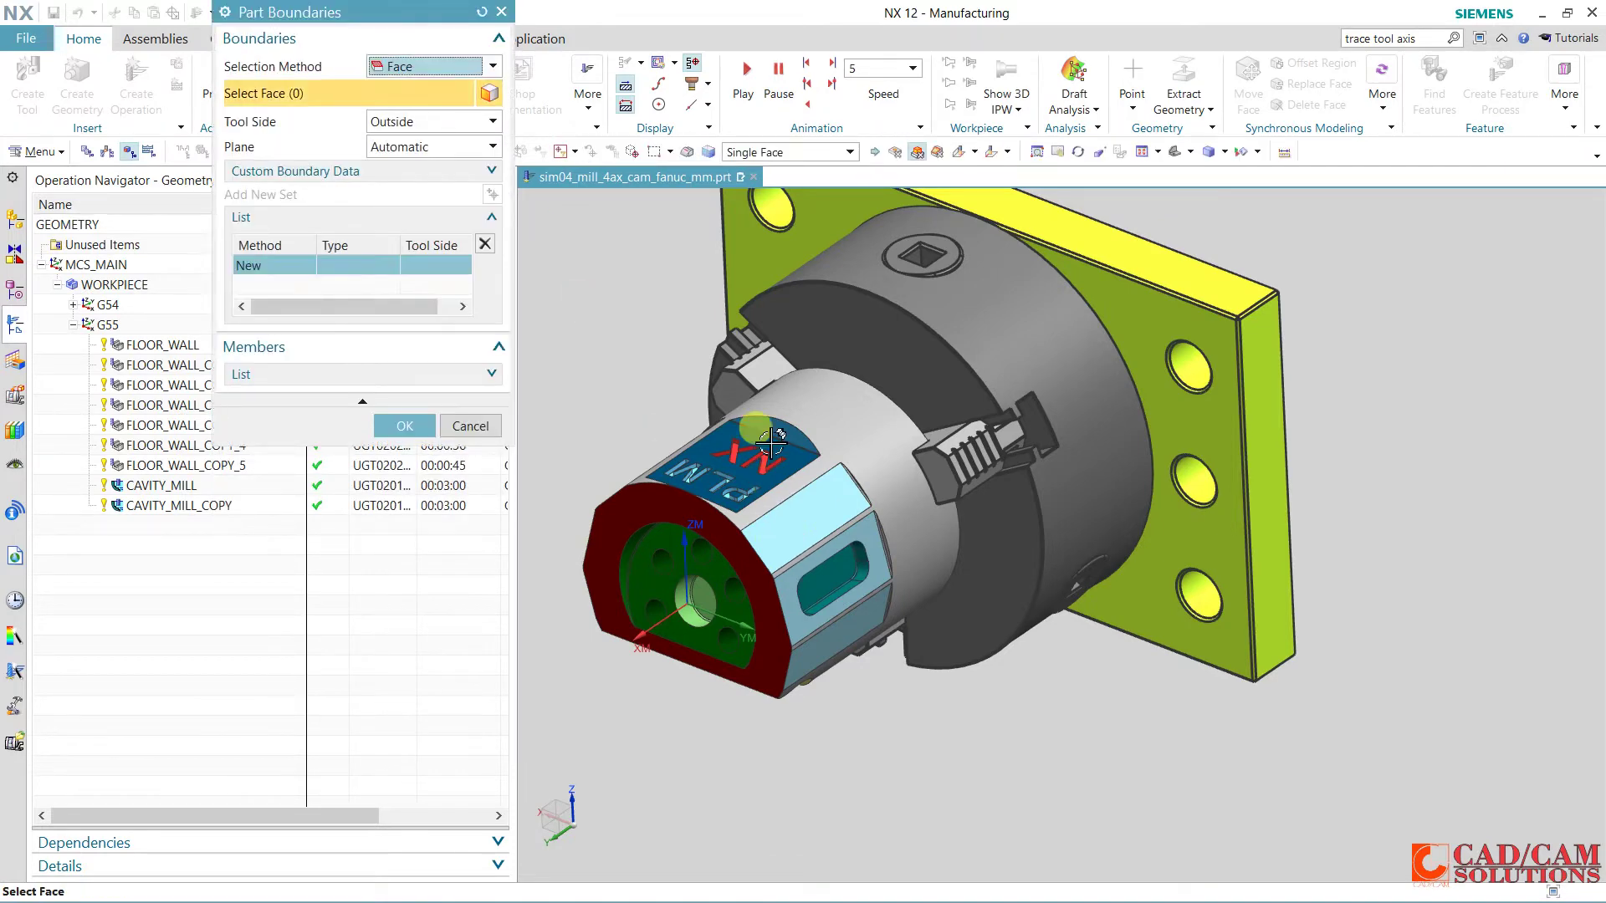
left_click(428, 66)
left_click(405, 99)
scroll(806, 545, "down", 2)
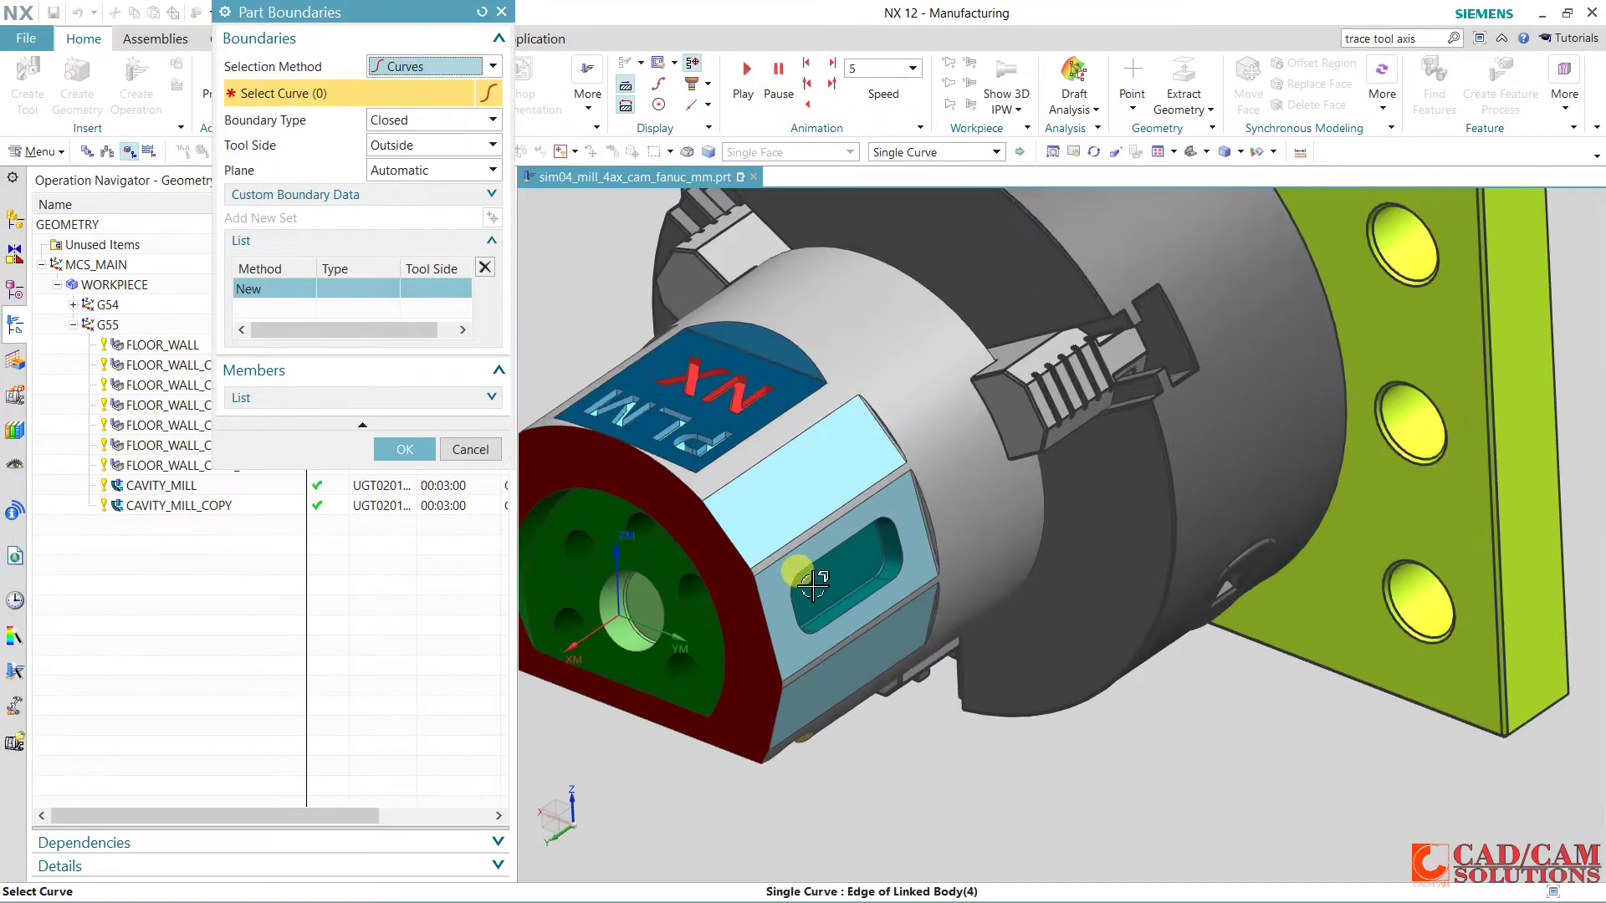
scroll(830, 553, "down", 2)
left_click(830, 552)
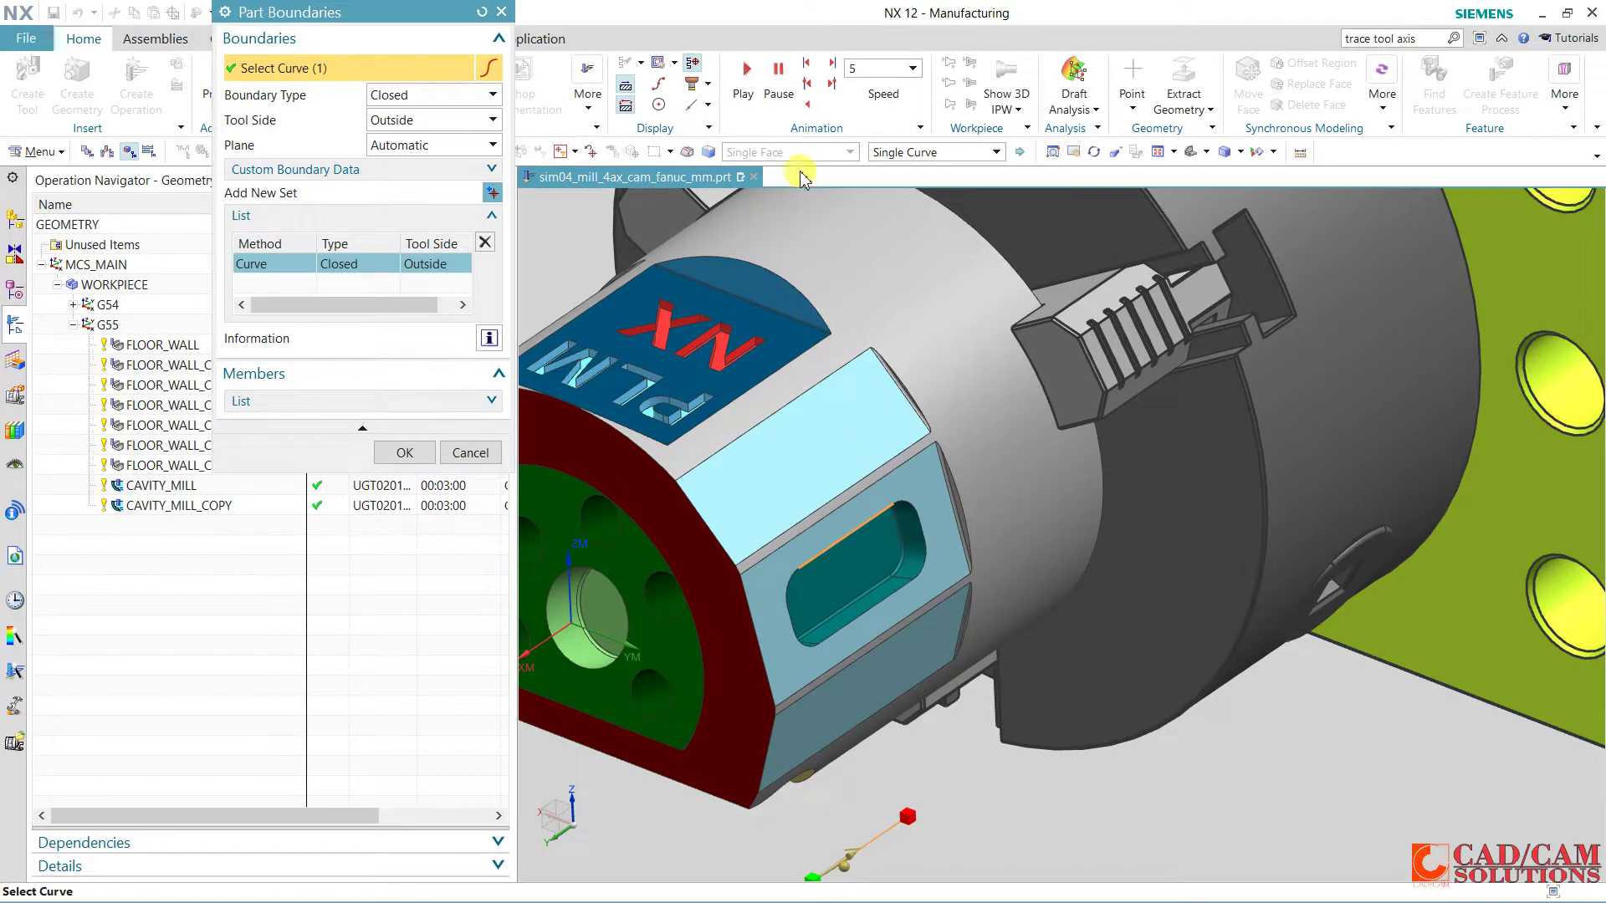
left_click(949, 153)
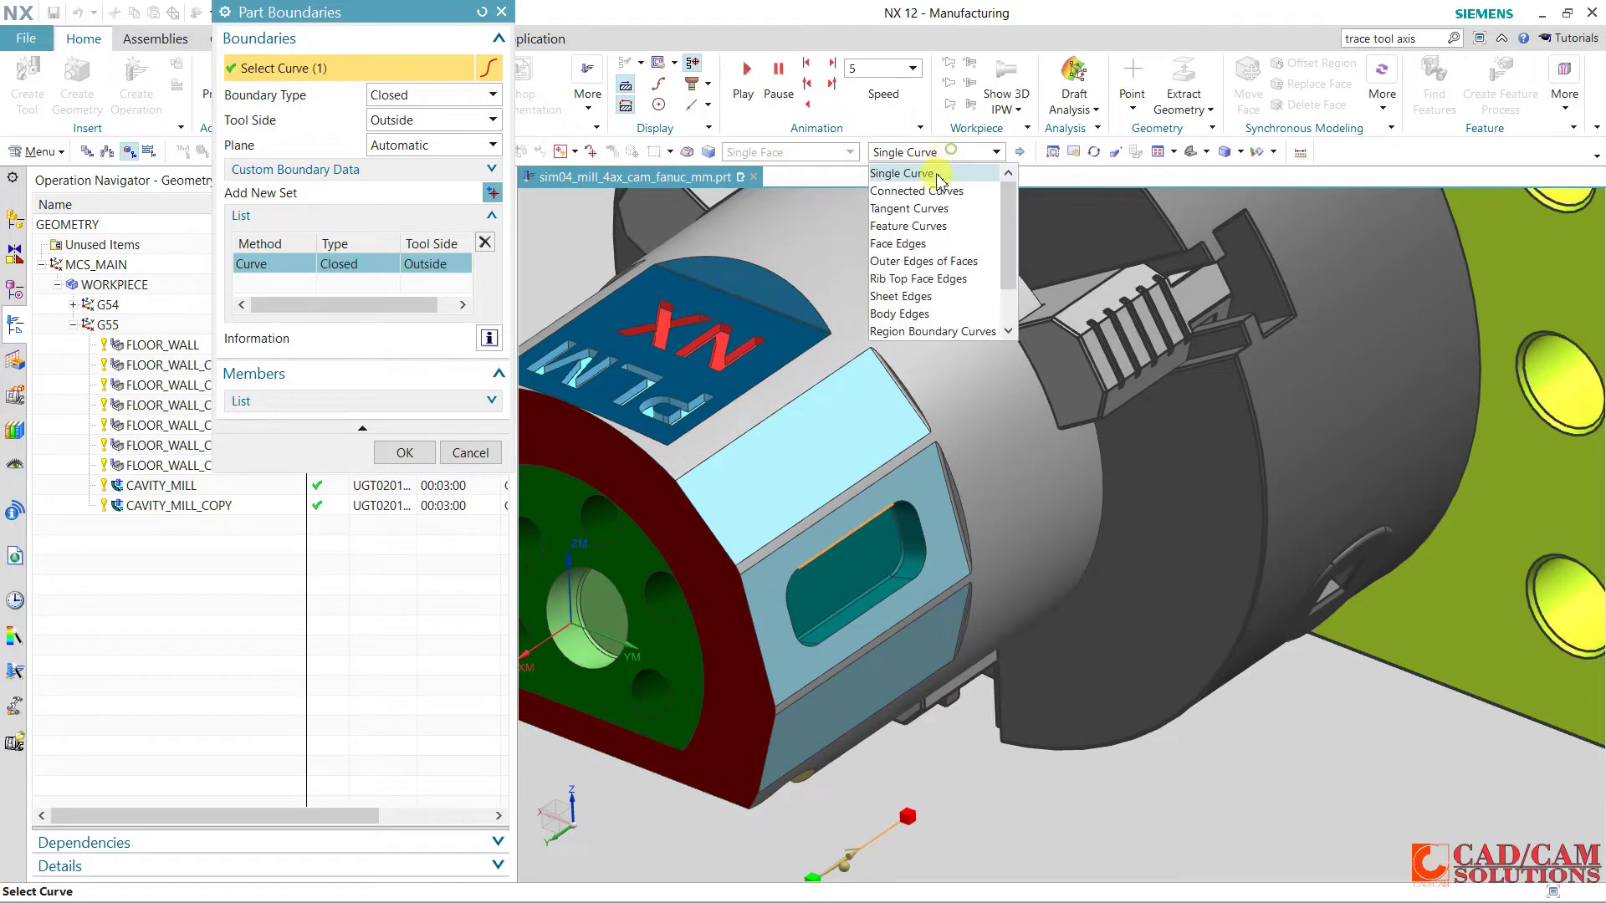
left_click(920, 206)
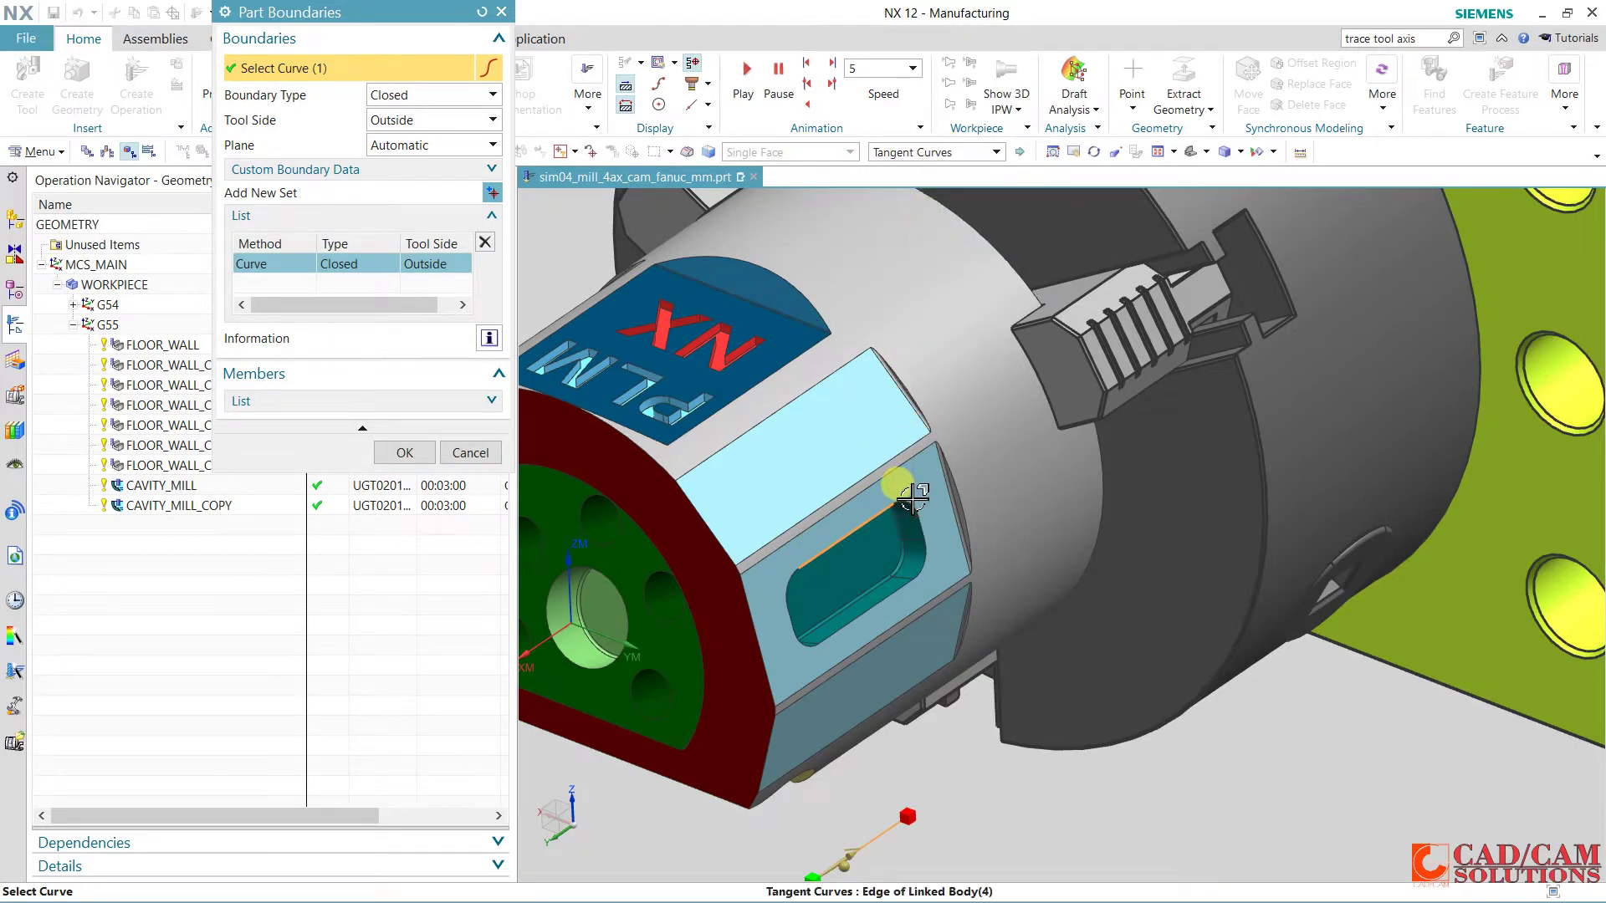
left_click(912, 498)
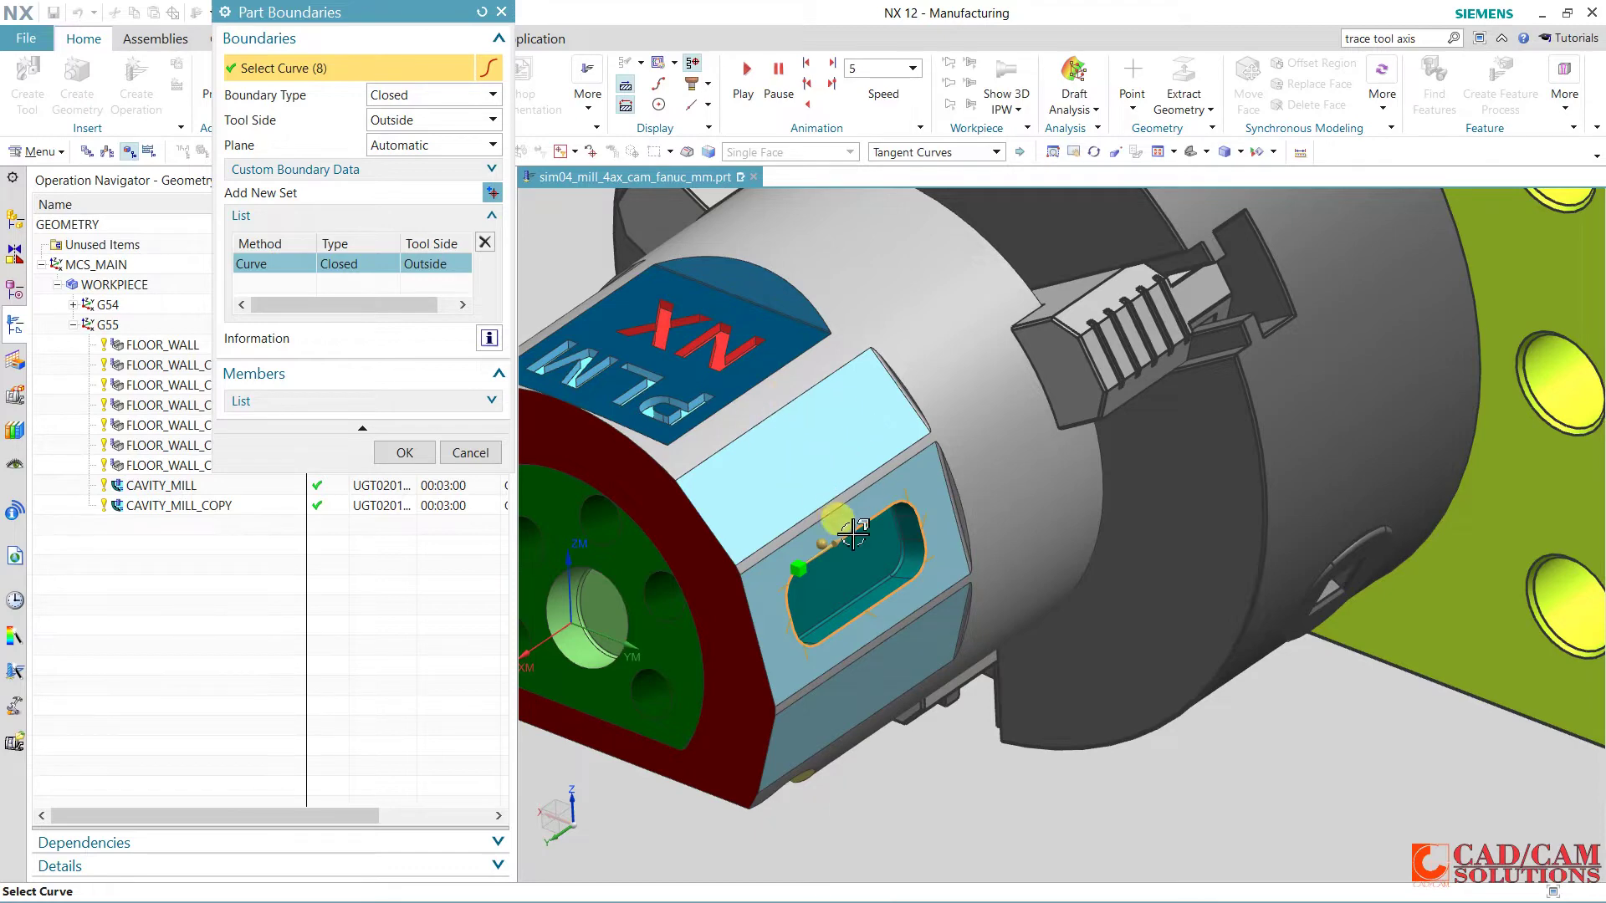
left_click(412, 120)
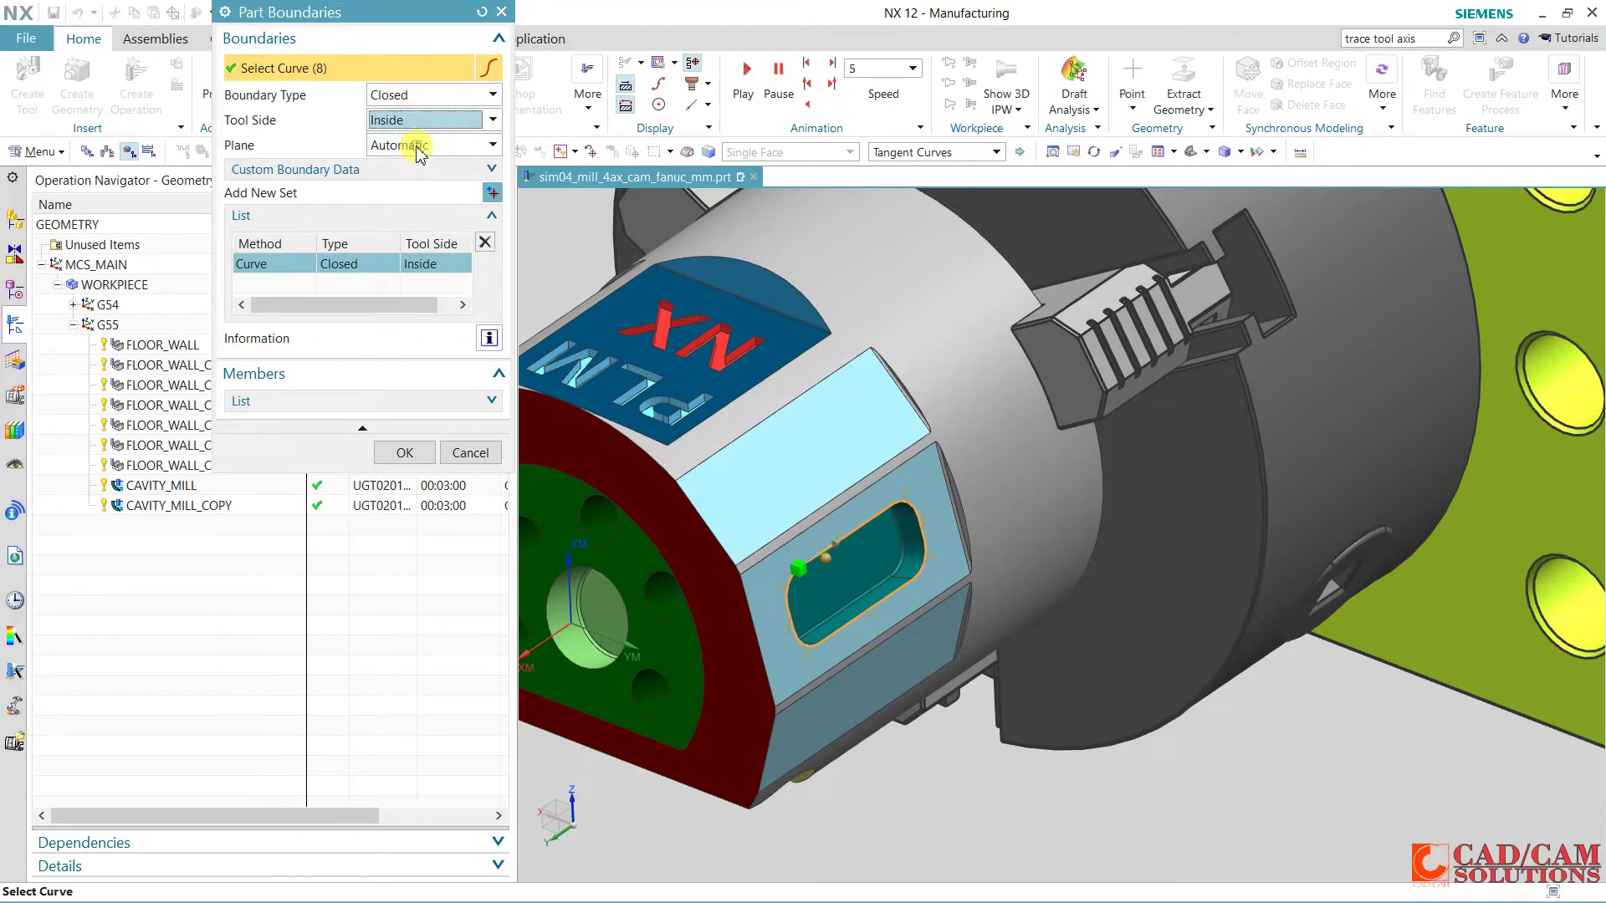
left_click(408, 454)
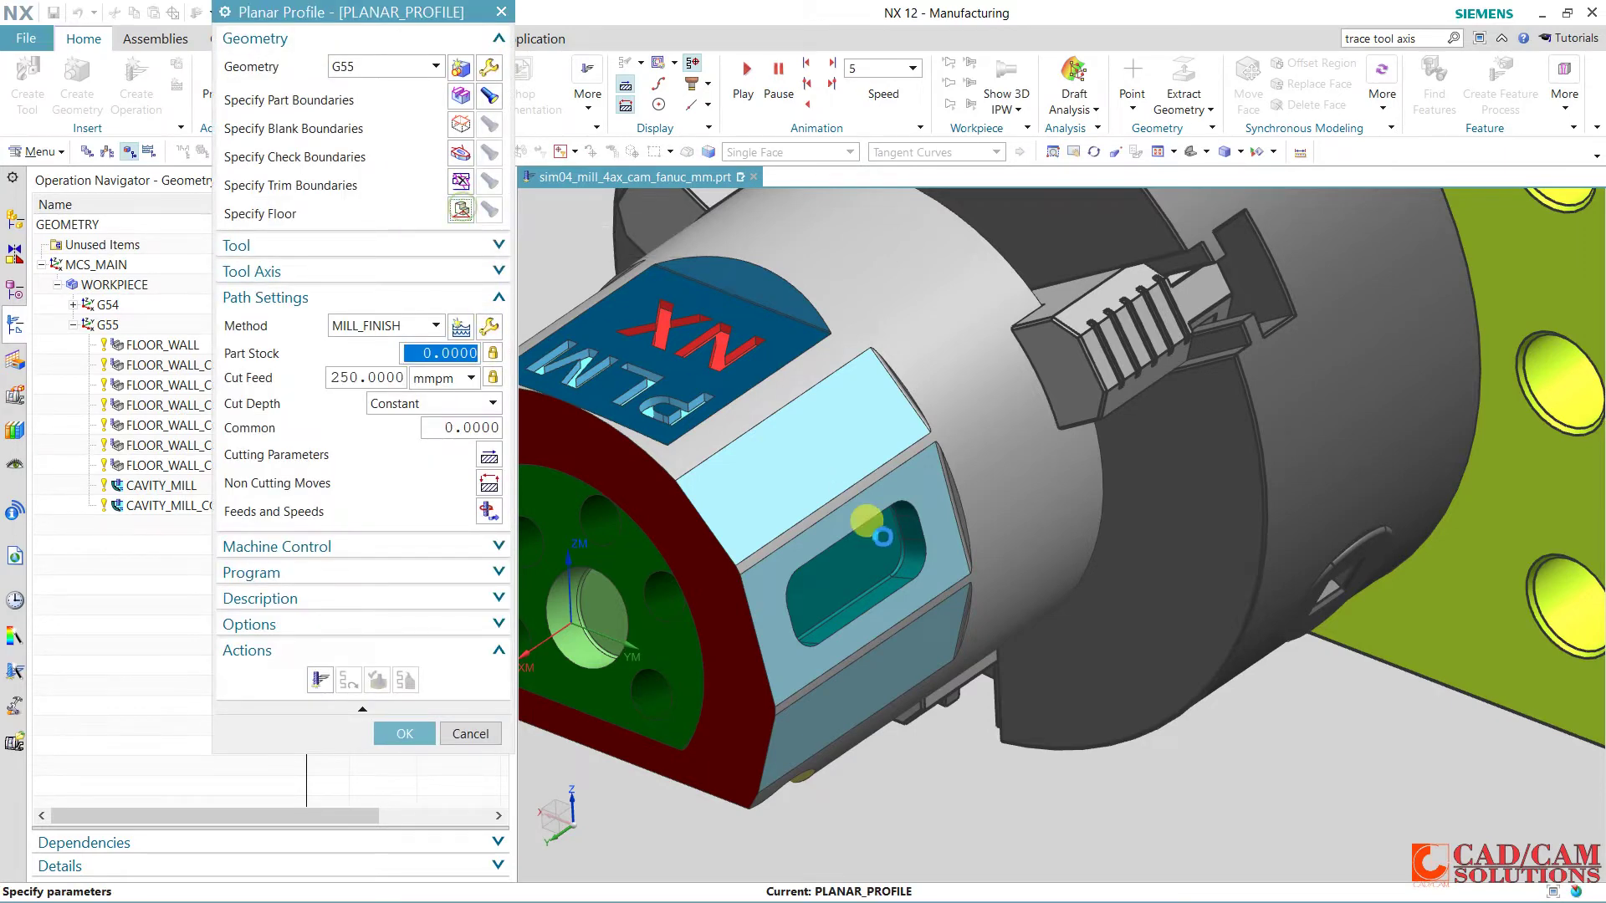
Set the floor to the pocket bottom, tool axis Normal To Floor Face, and cut feed 1200.
left_click(846, 556)
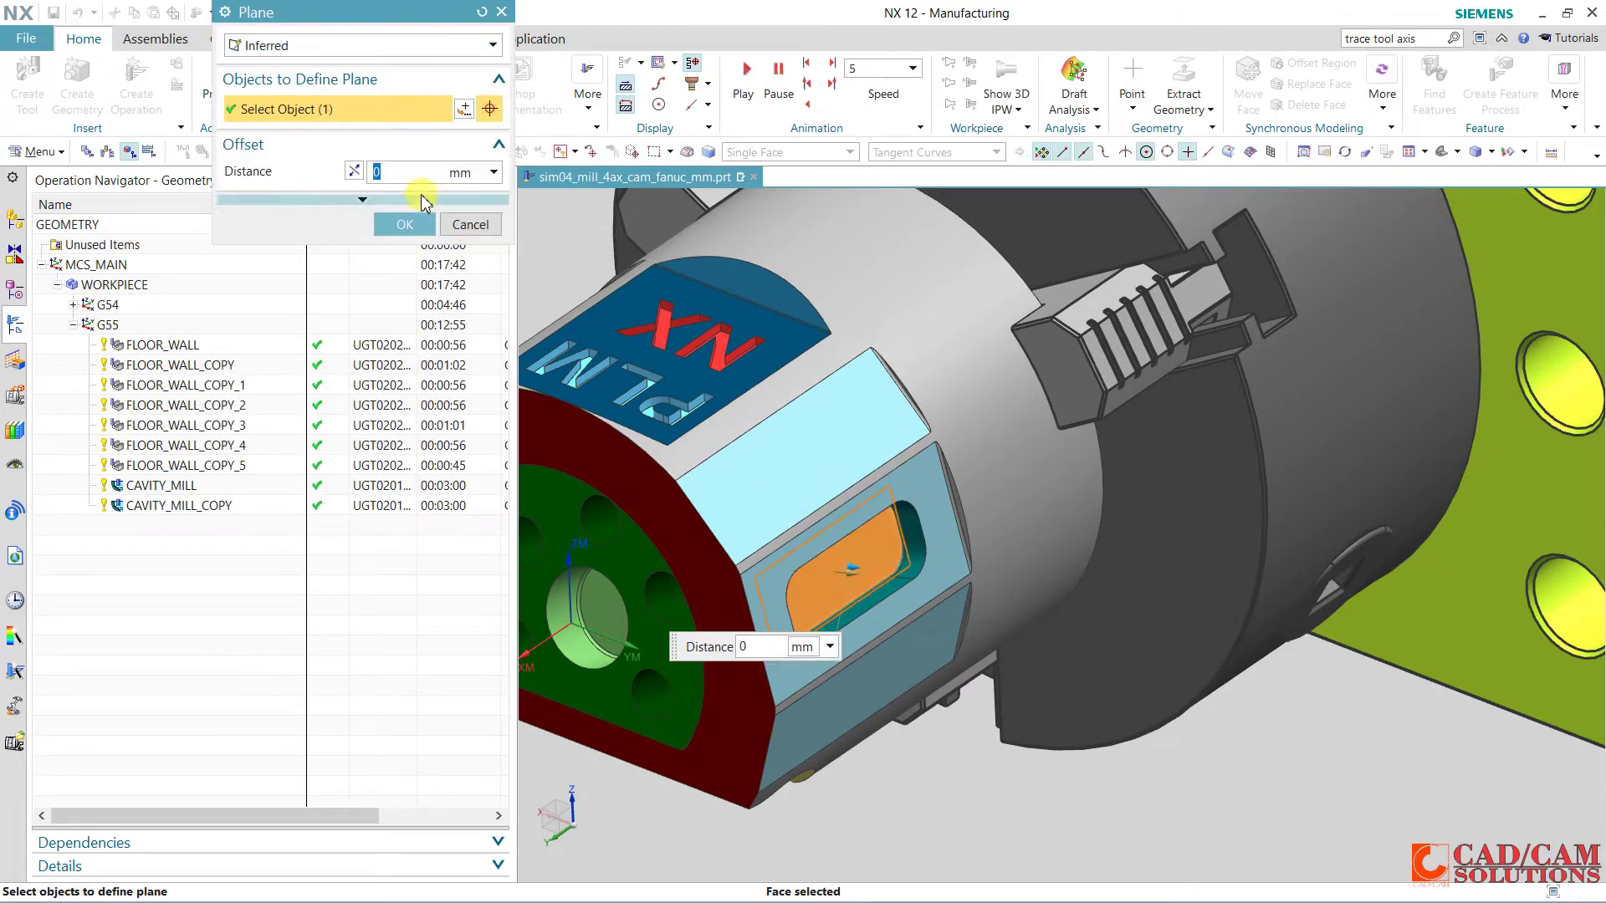
left_click(399, 224)
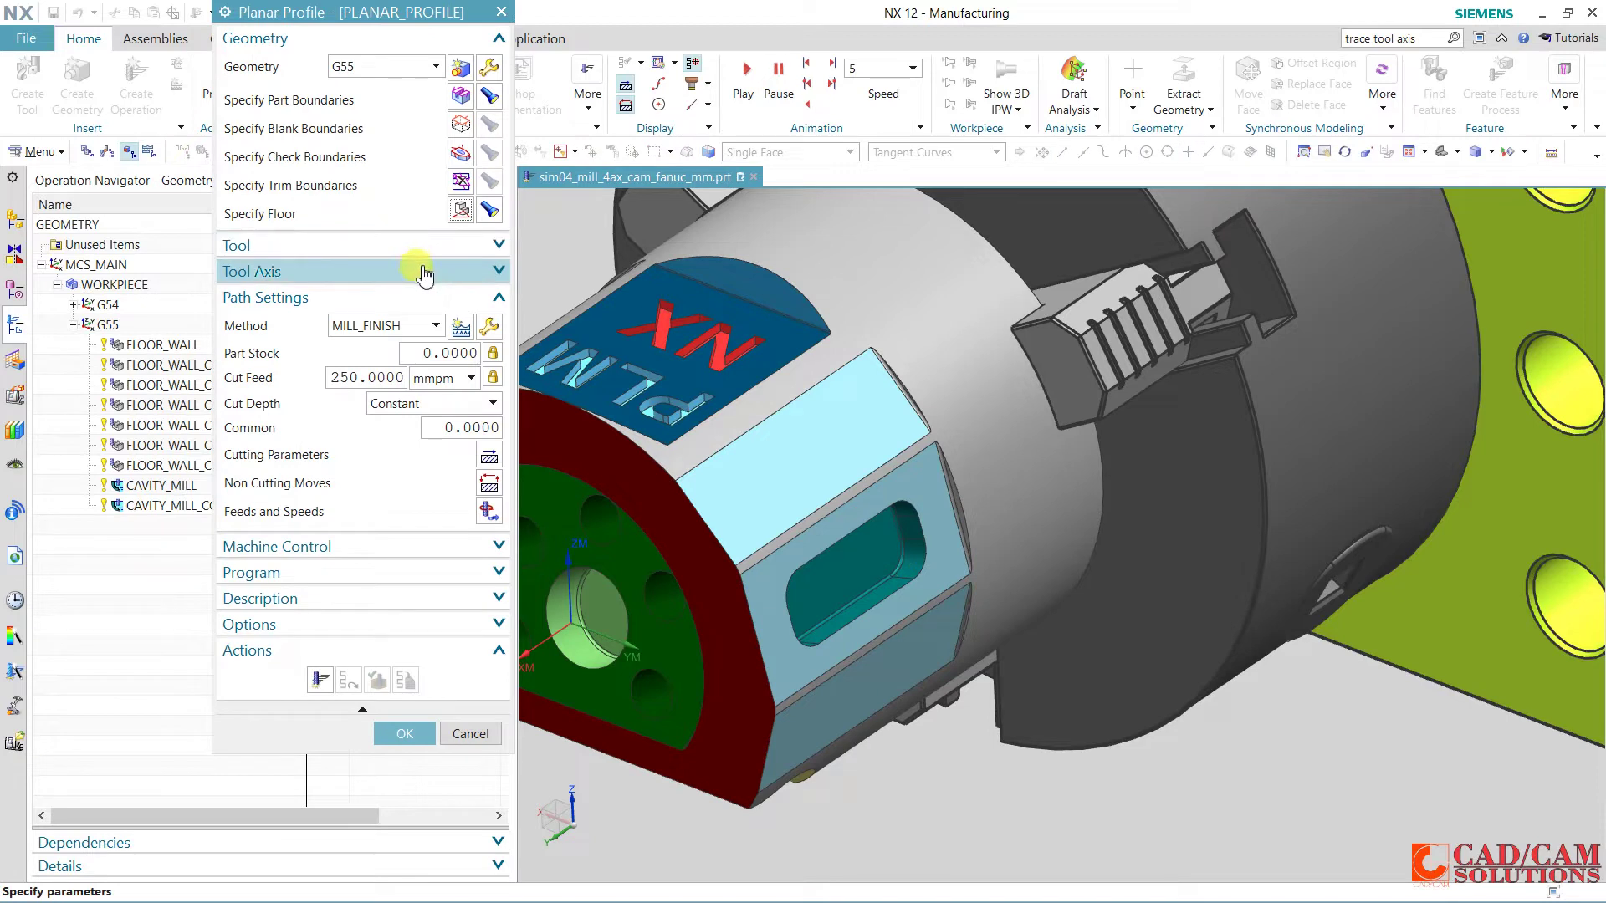
left_click(424, 271)
left_click(430, 306)
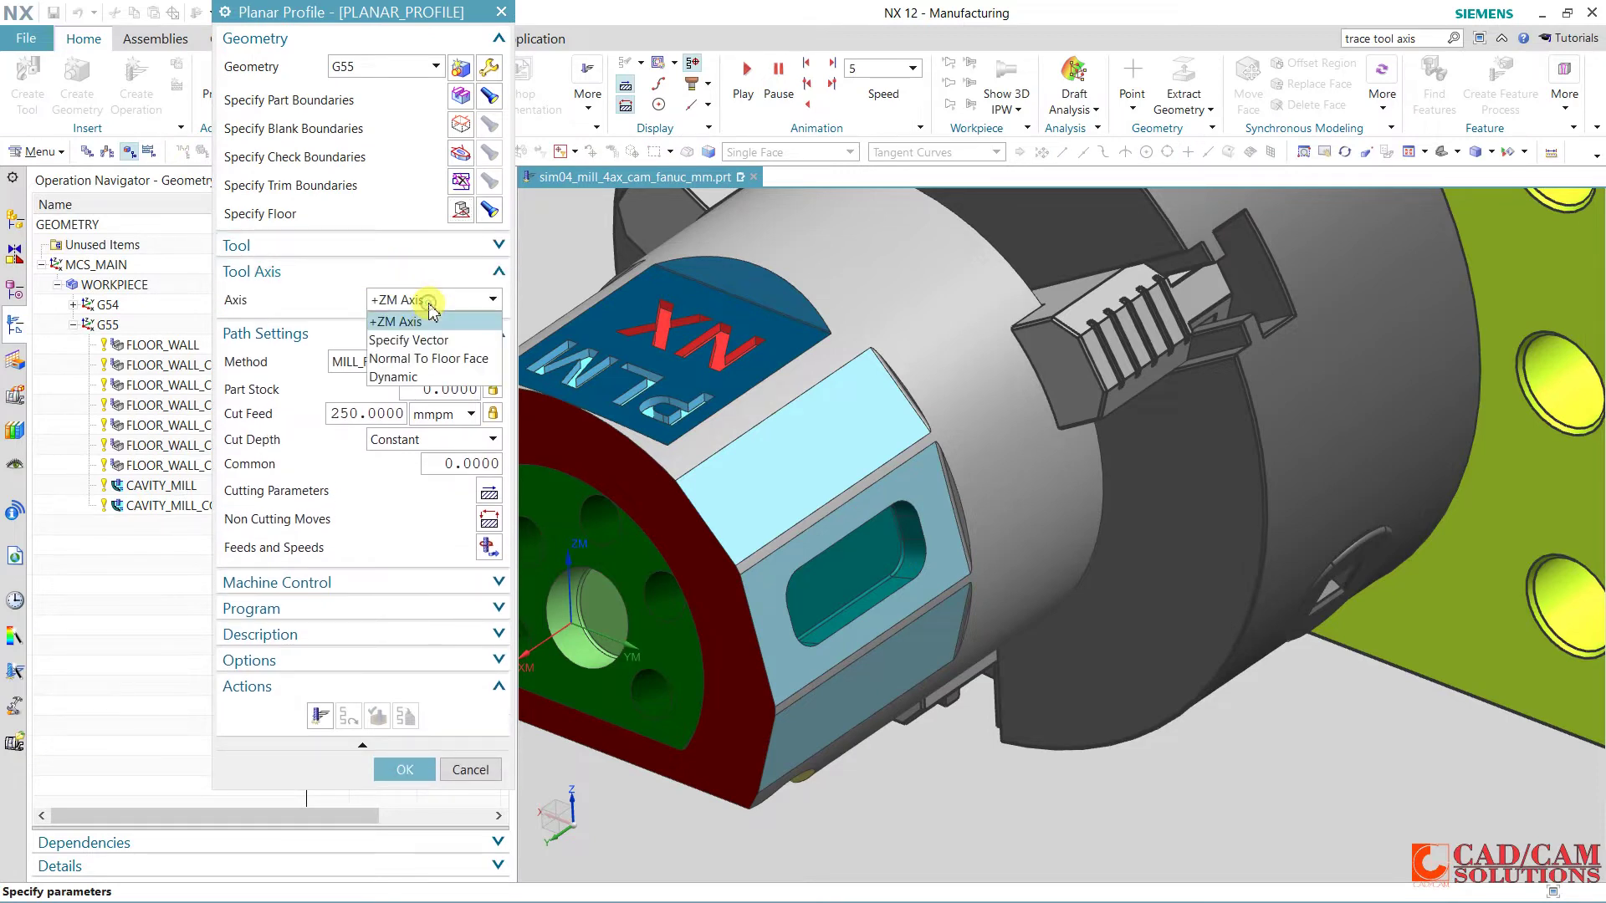
left_click(429, 360)
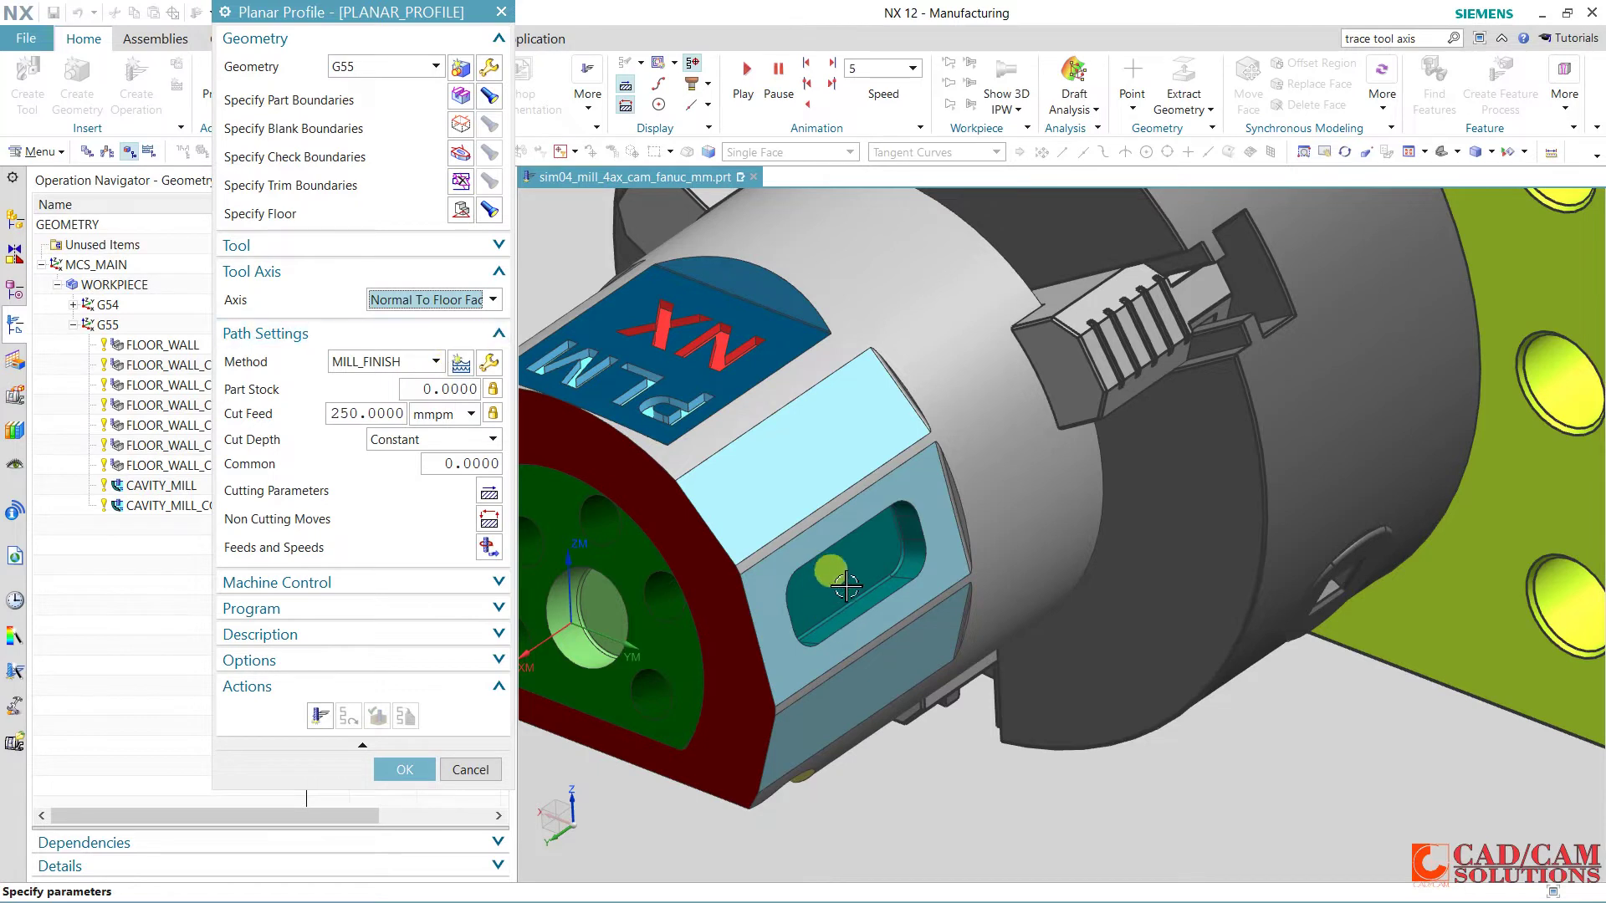
left_click(379, 417)
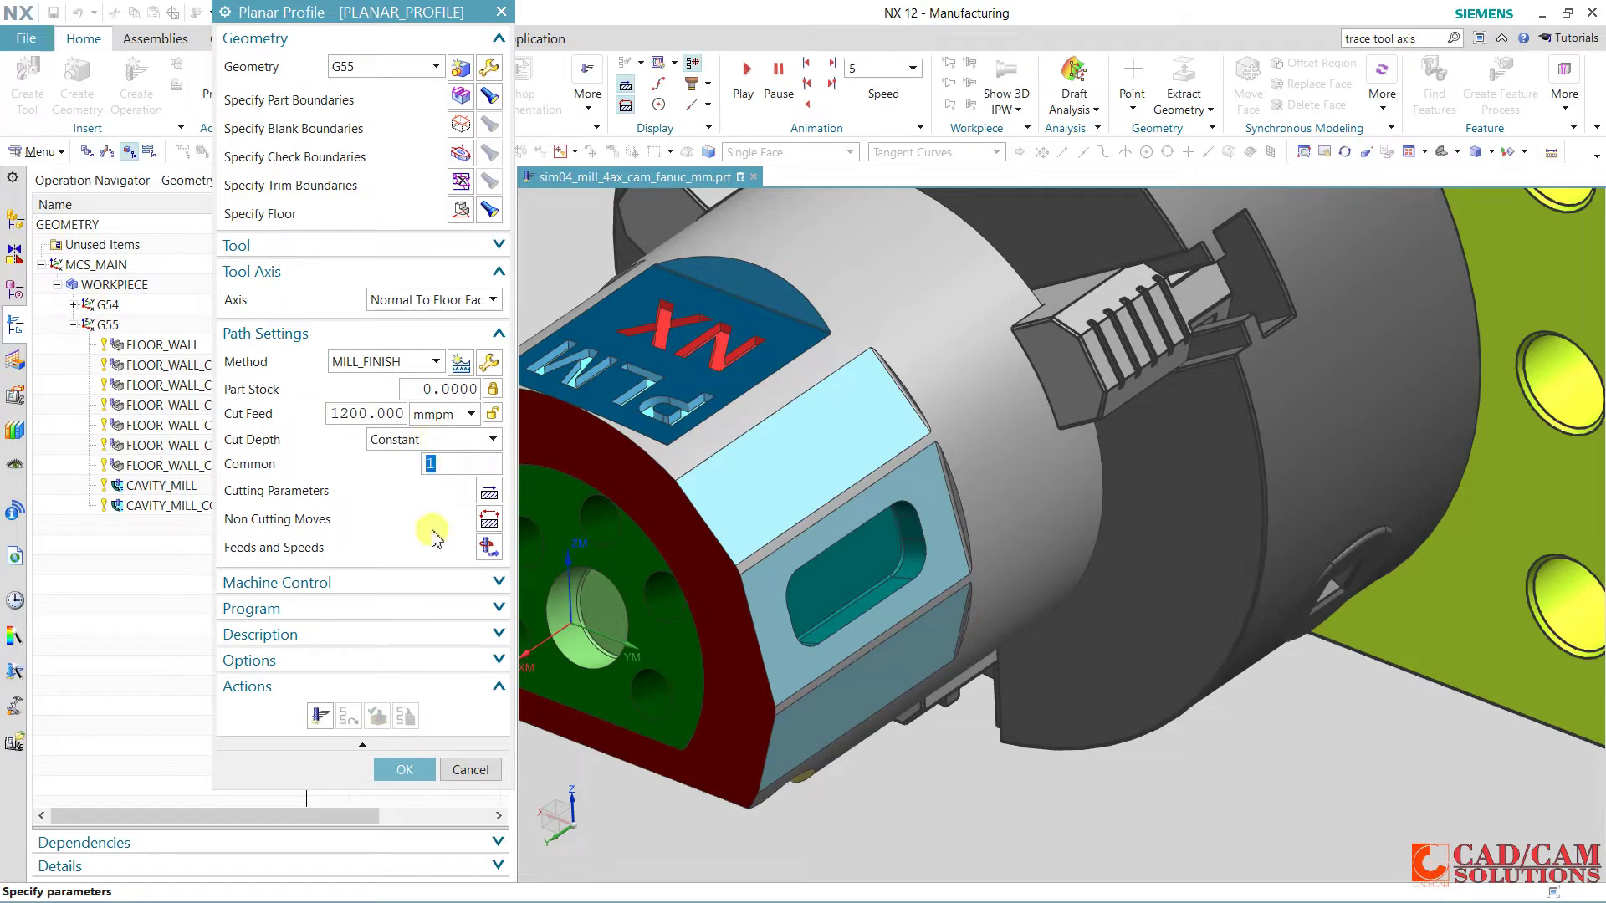
Generate the profile toolpath in the pocket, inspect it and accept the operation.
left_click(325, 717)
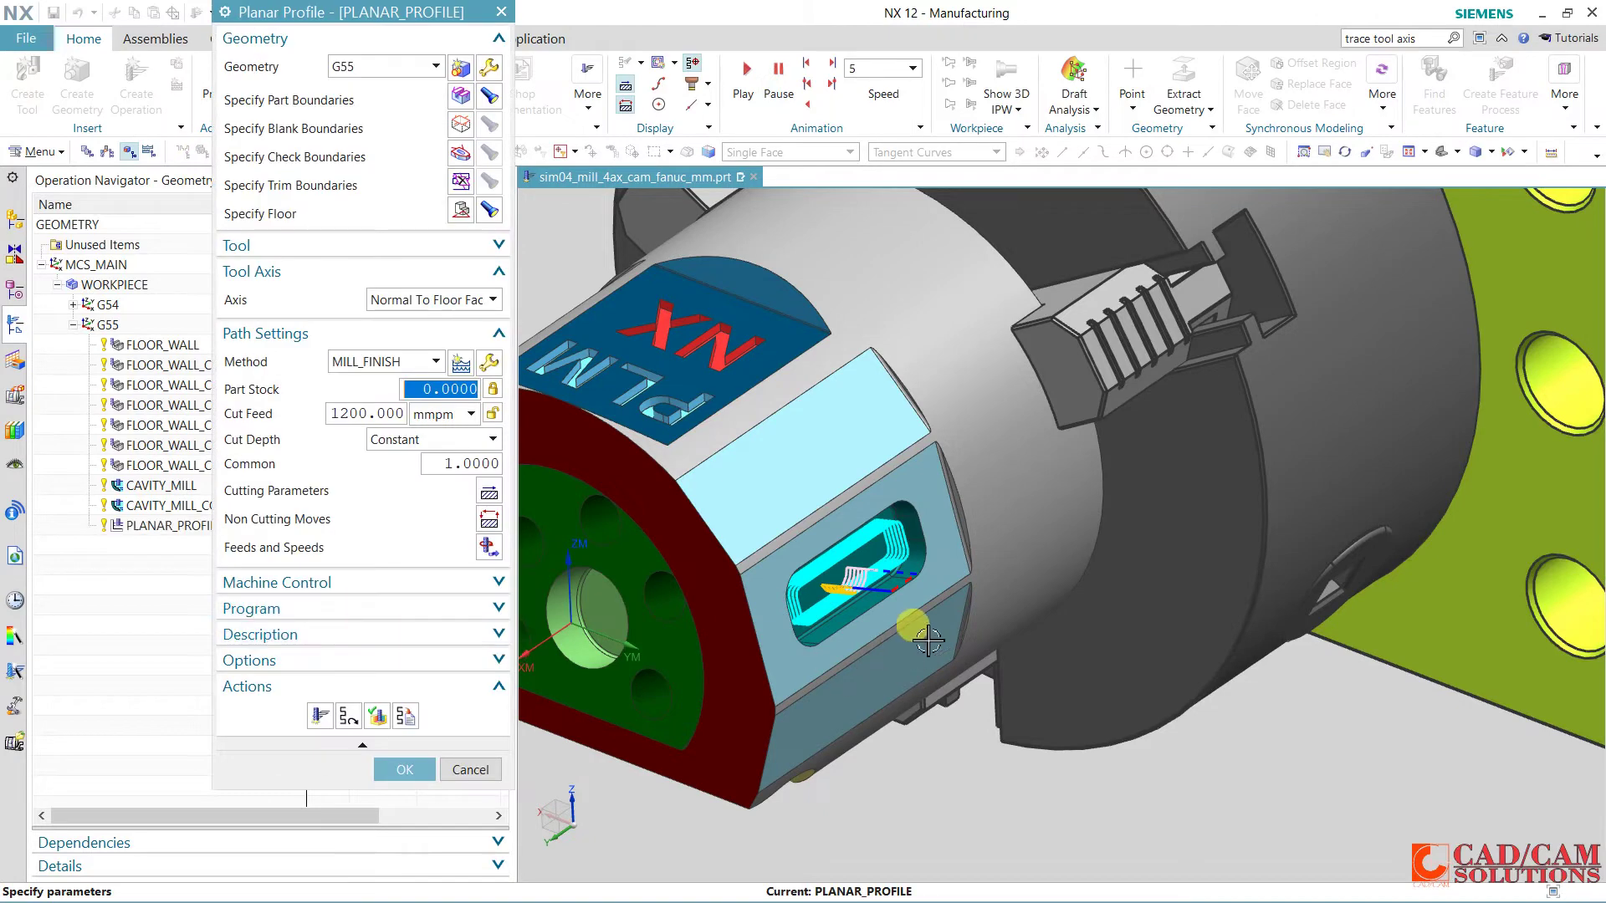
middle_click_drag(914, 627, 868, 547)
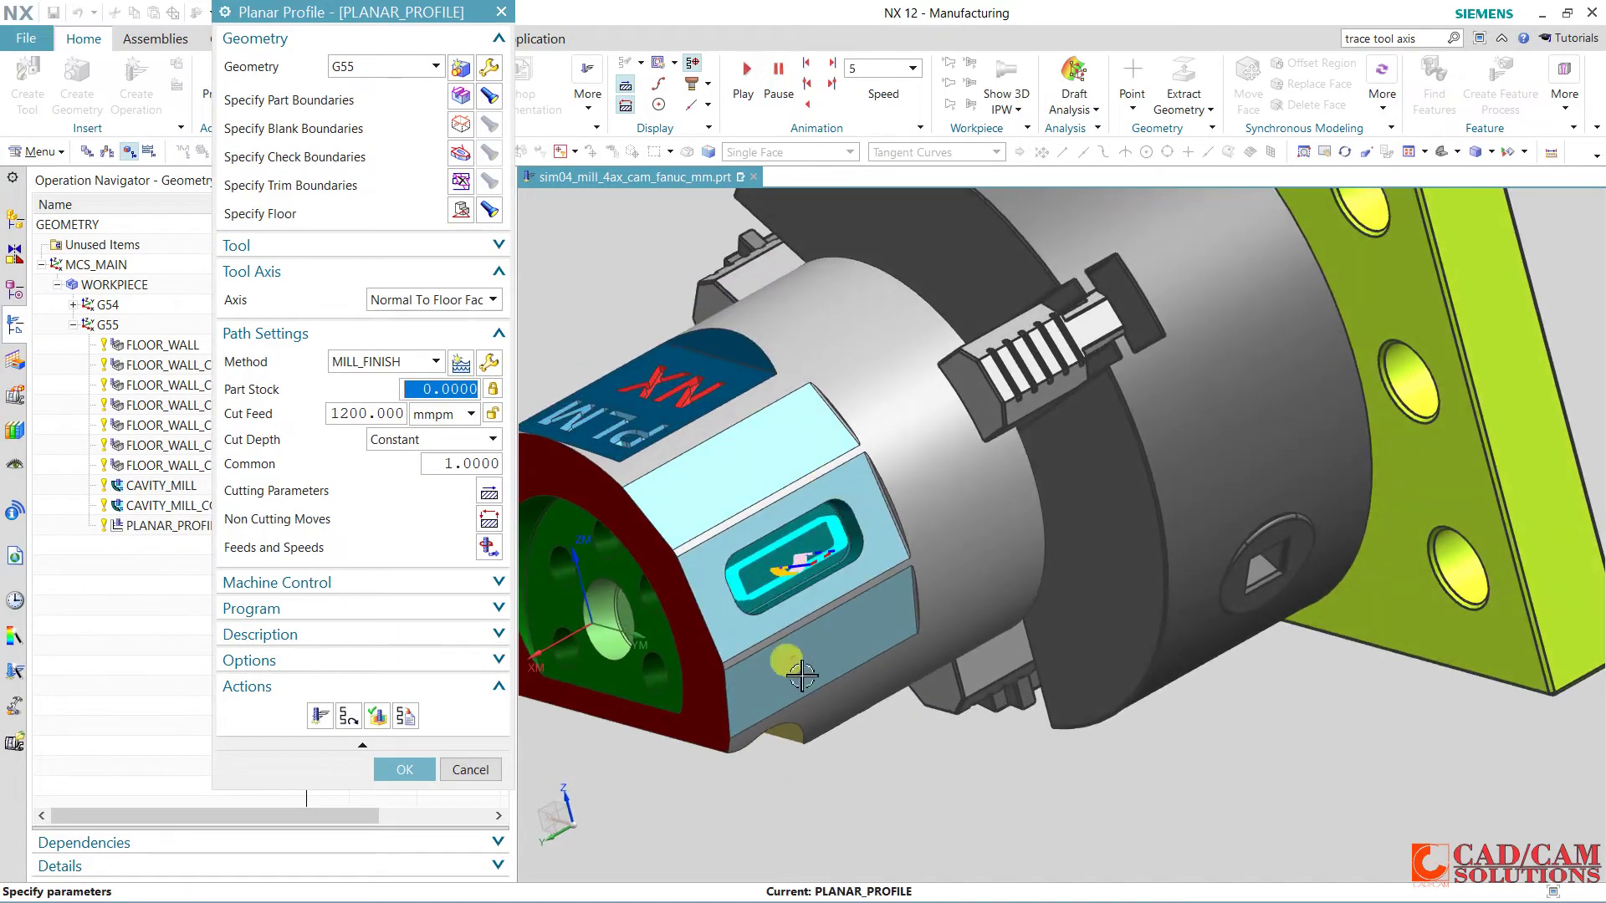
left_click(405, 774)
middle_click_drag(726, 599, 857, 624)
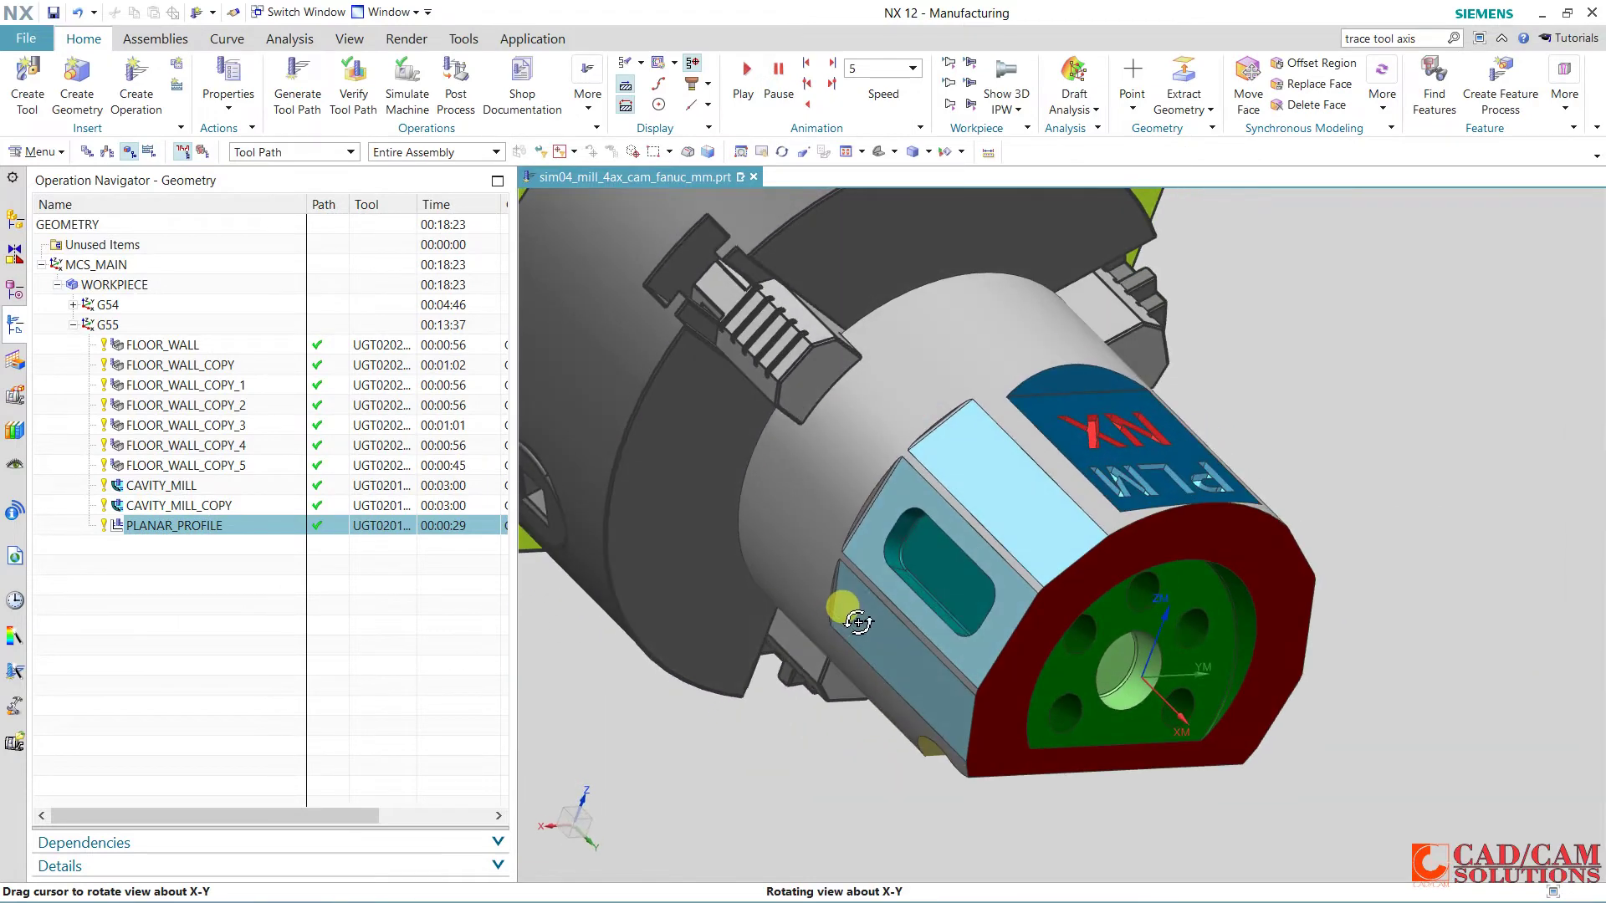
Copy PLANAR_PROFILE into G55 and open PLANAR_PROFILE_COPY for editing.
right_click(197, 527)
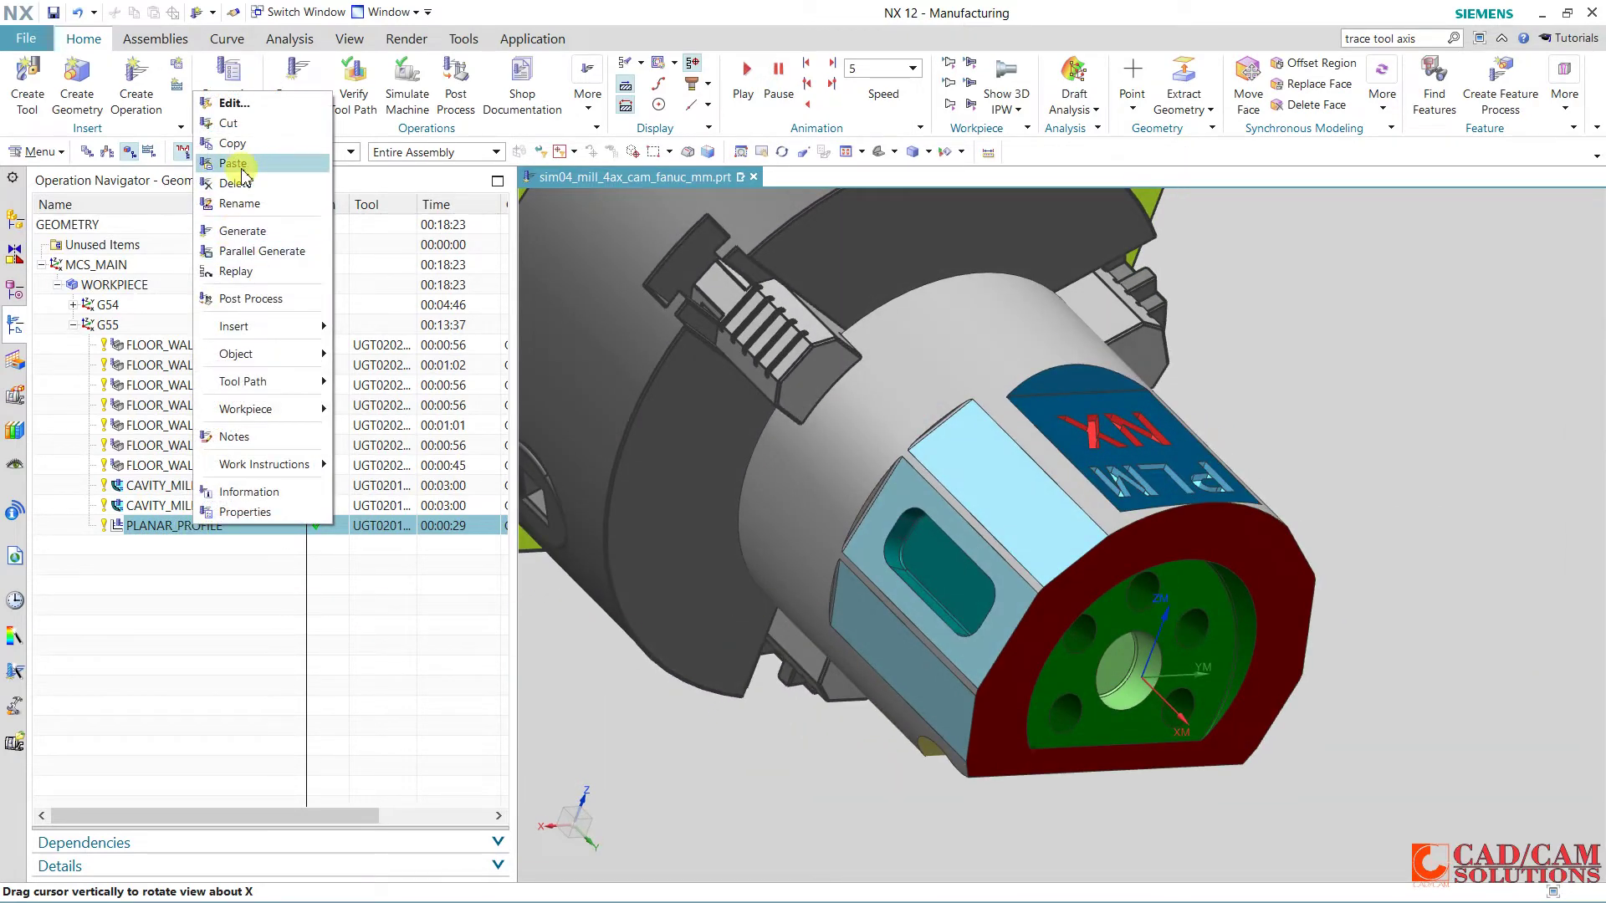
left_click(149, 351)
right_click(111, 325)
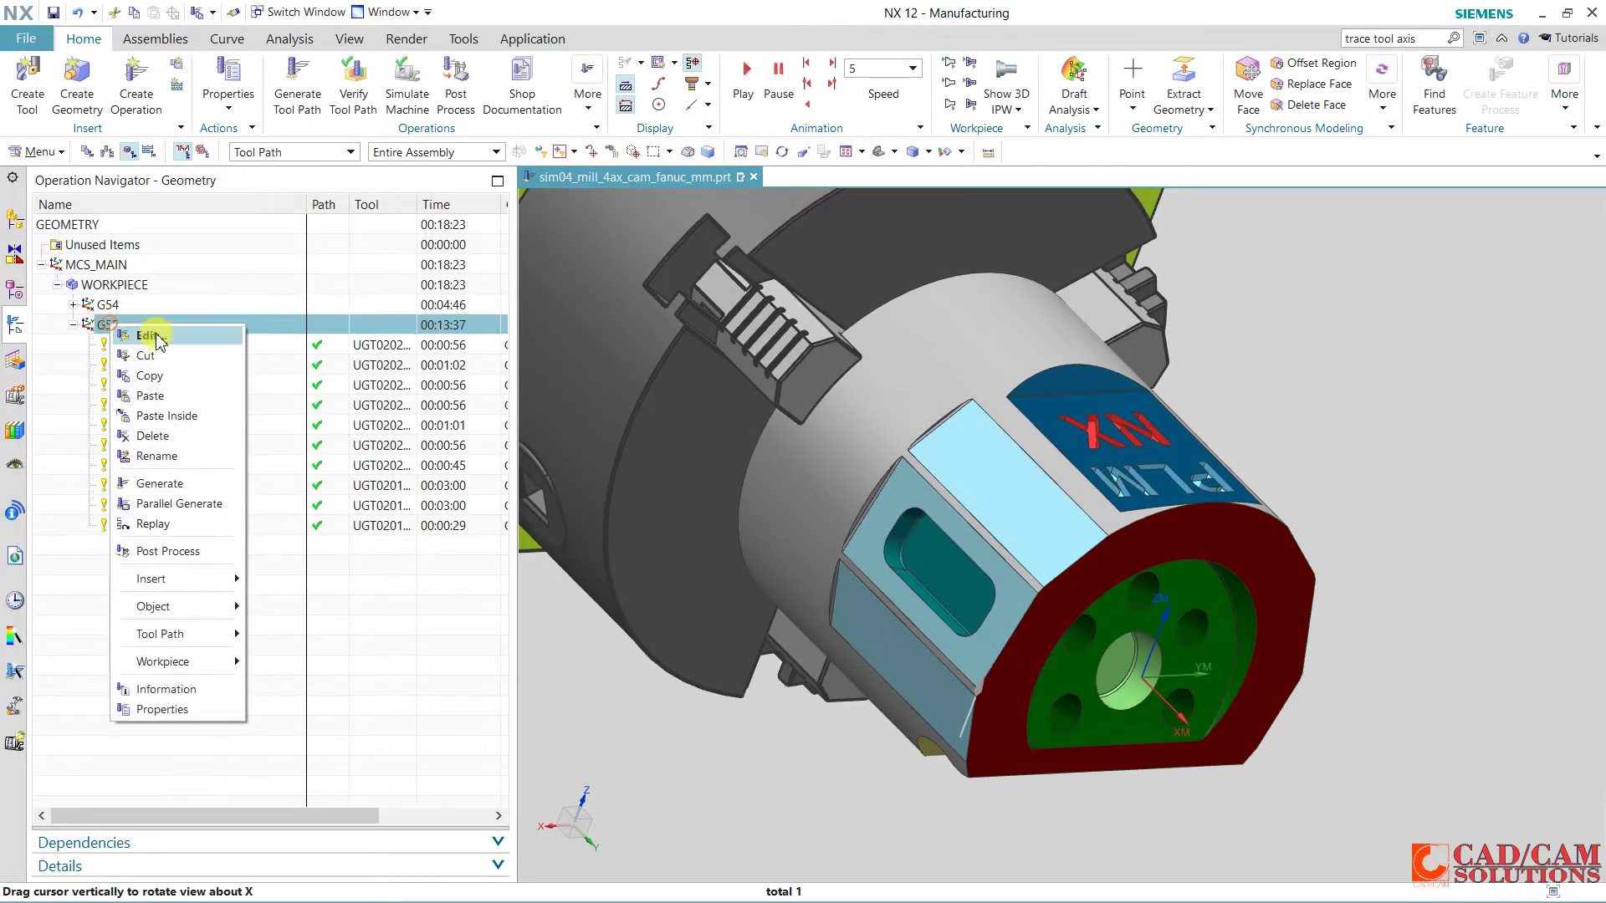
left_click(167, 415)
double_click(170, 548)
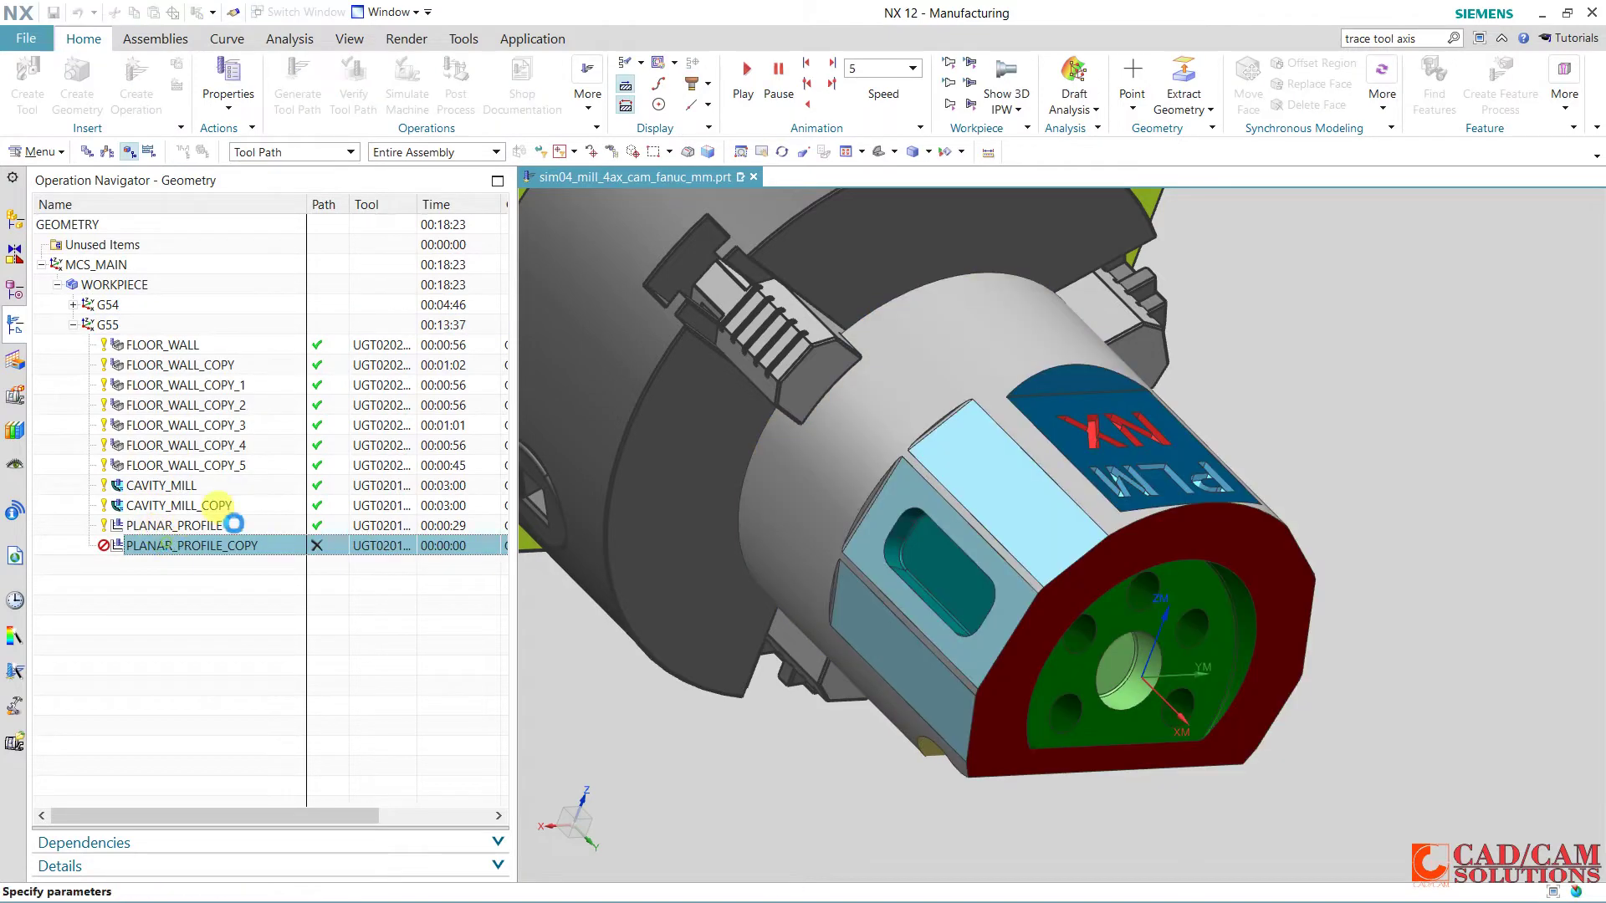
Replace the copy's part boundary with the opposite pocket's tangent-curve edge loop.
left_click(462, 105)
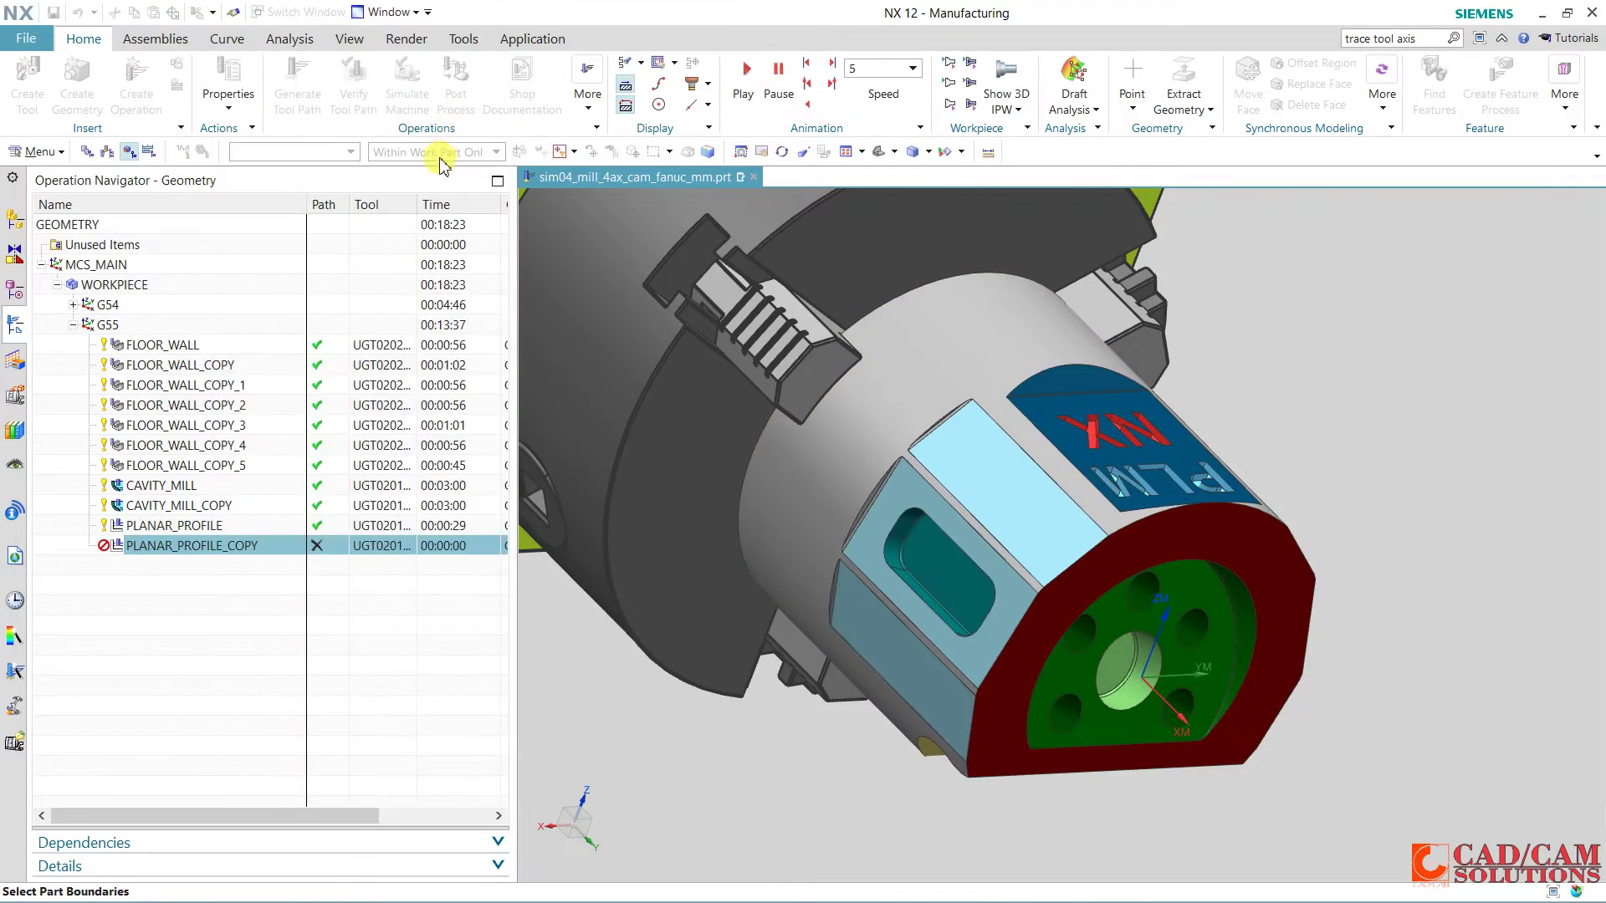
left_click(487, 242)
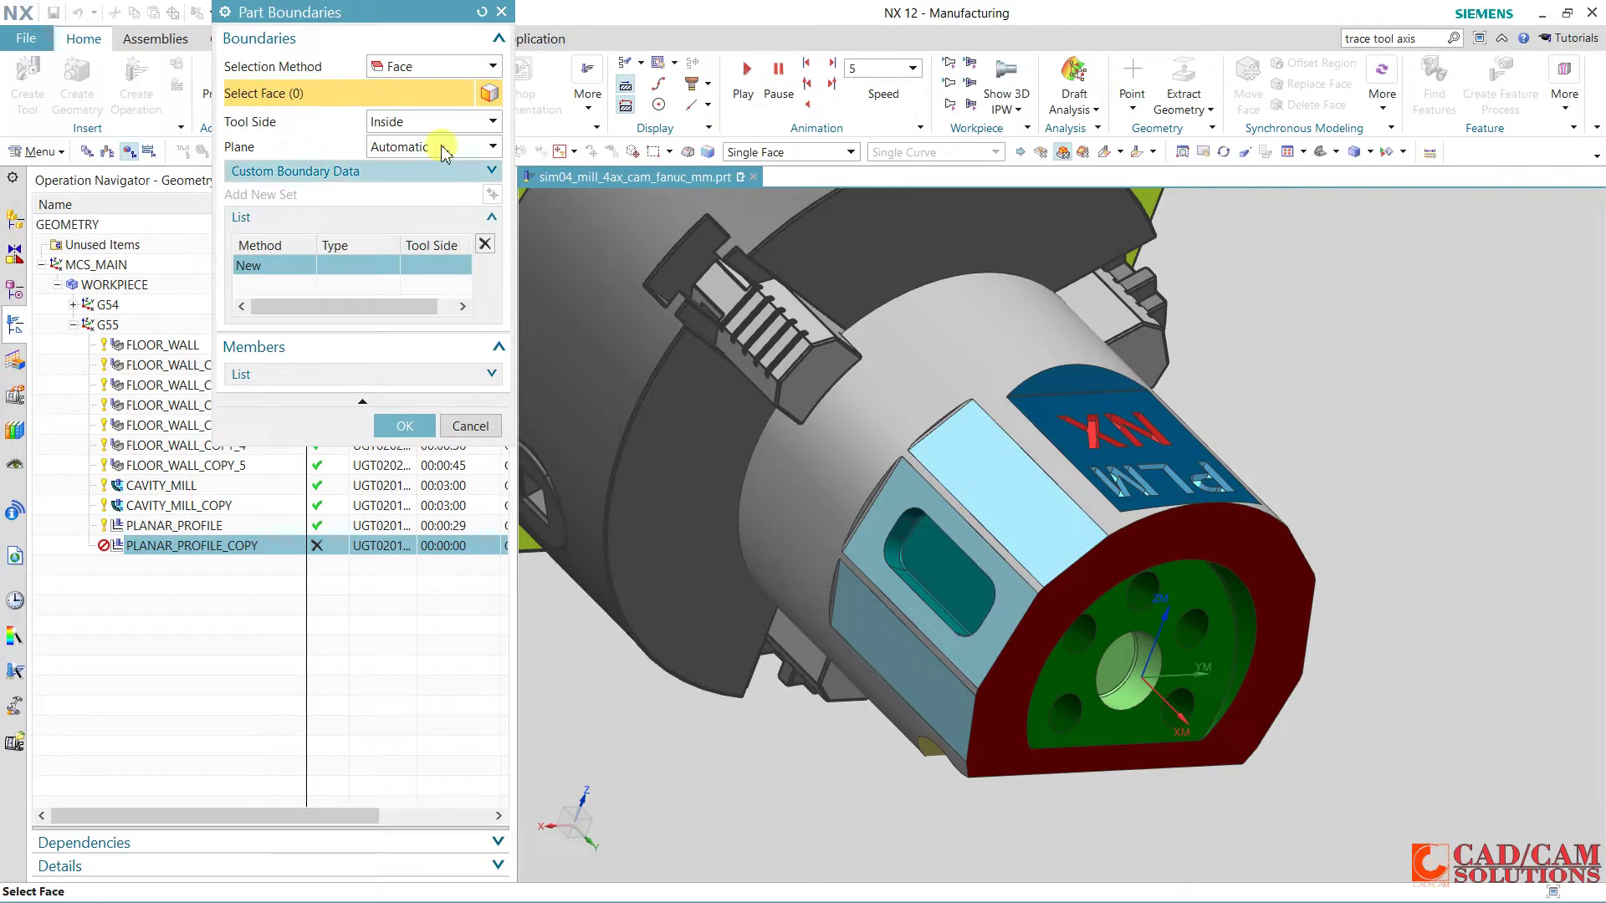
left_click(436, 66)
left_click(432, 109)
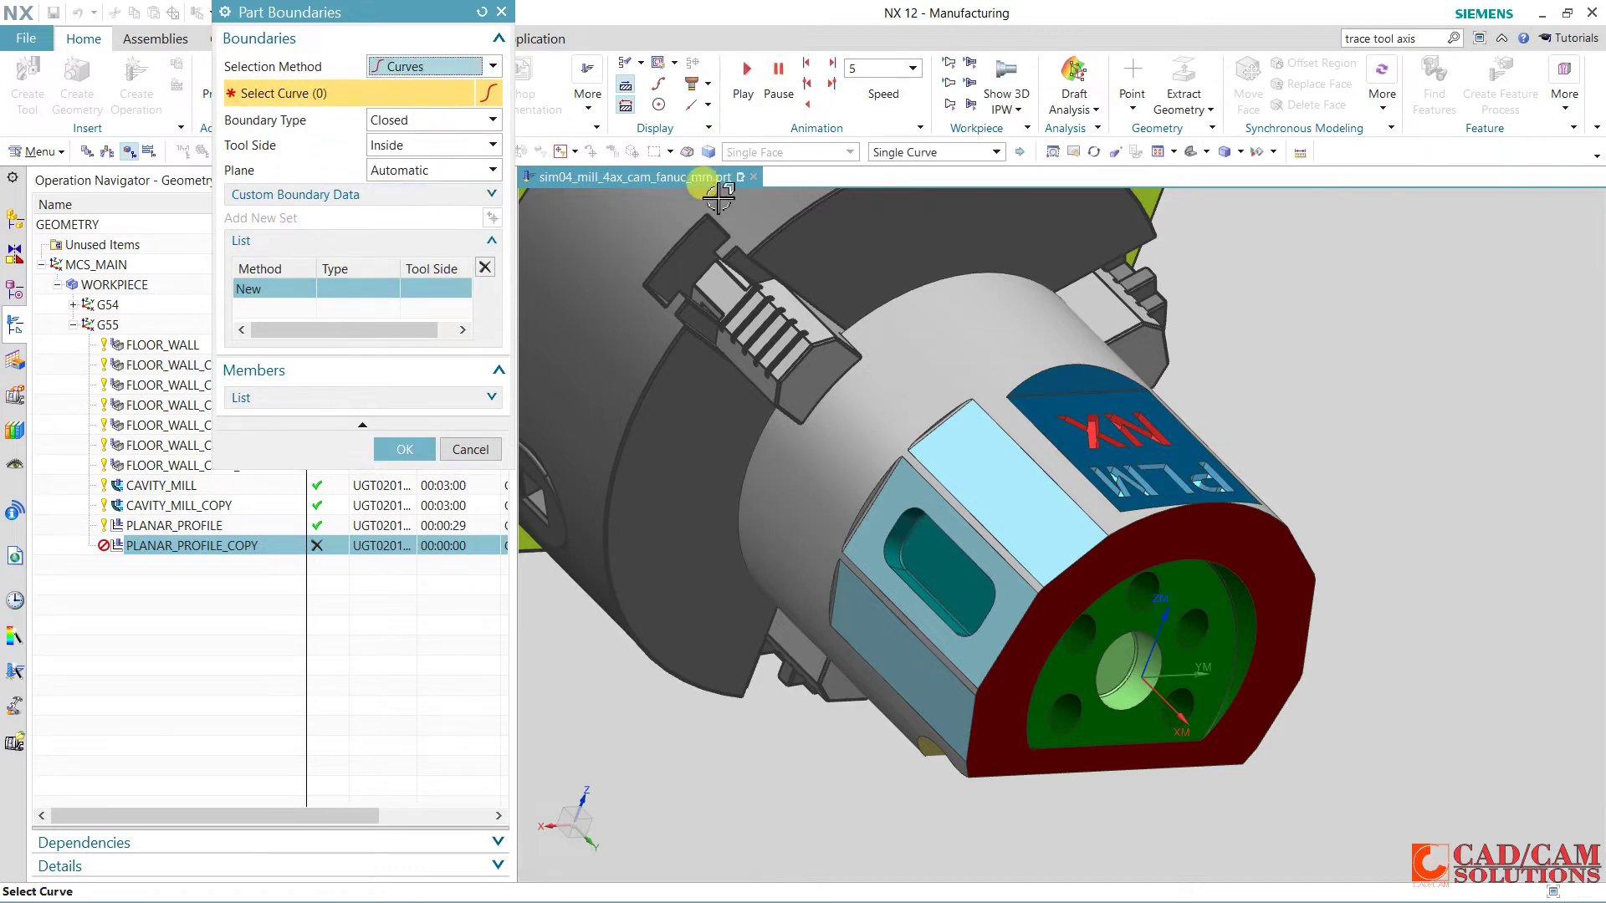
left_click(897, 158)
left_click(905, 204)
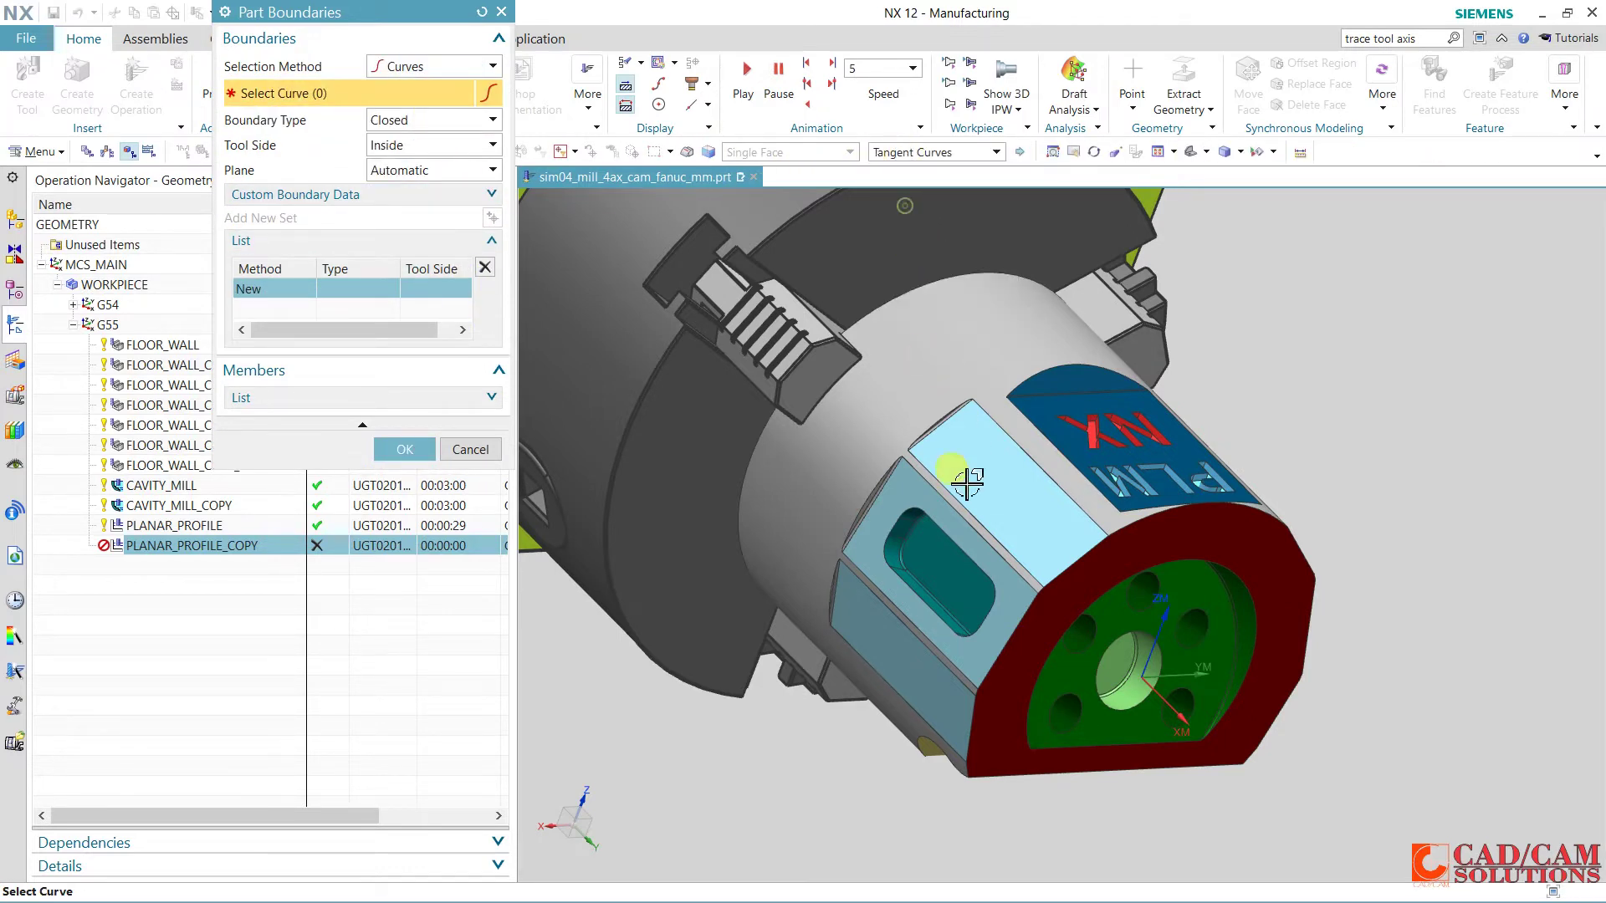
left_click(940, 525)
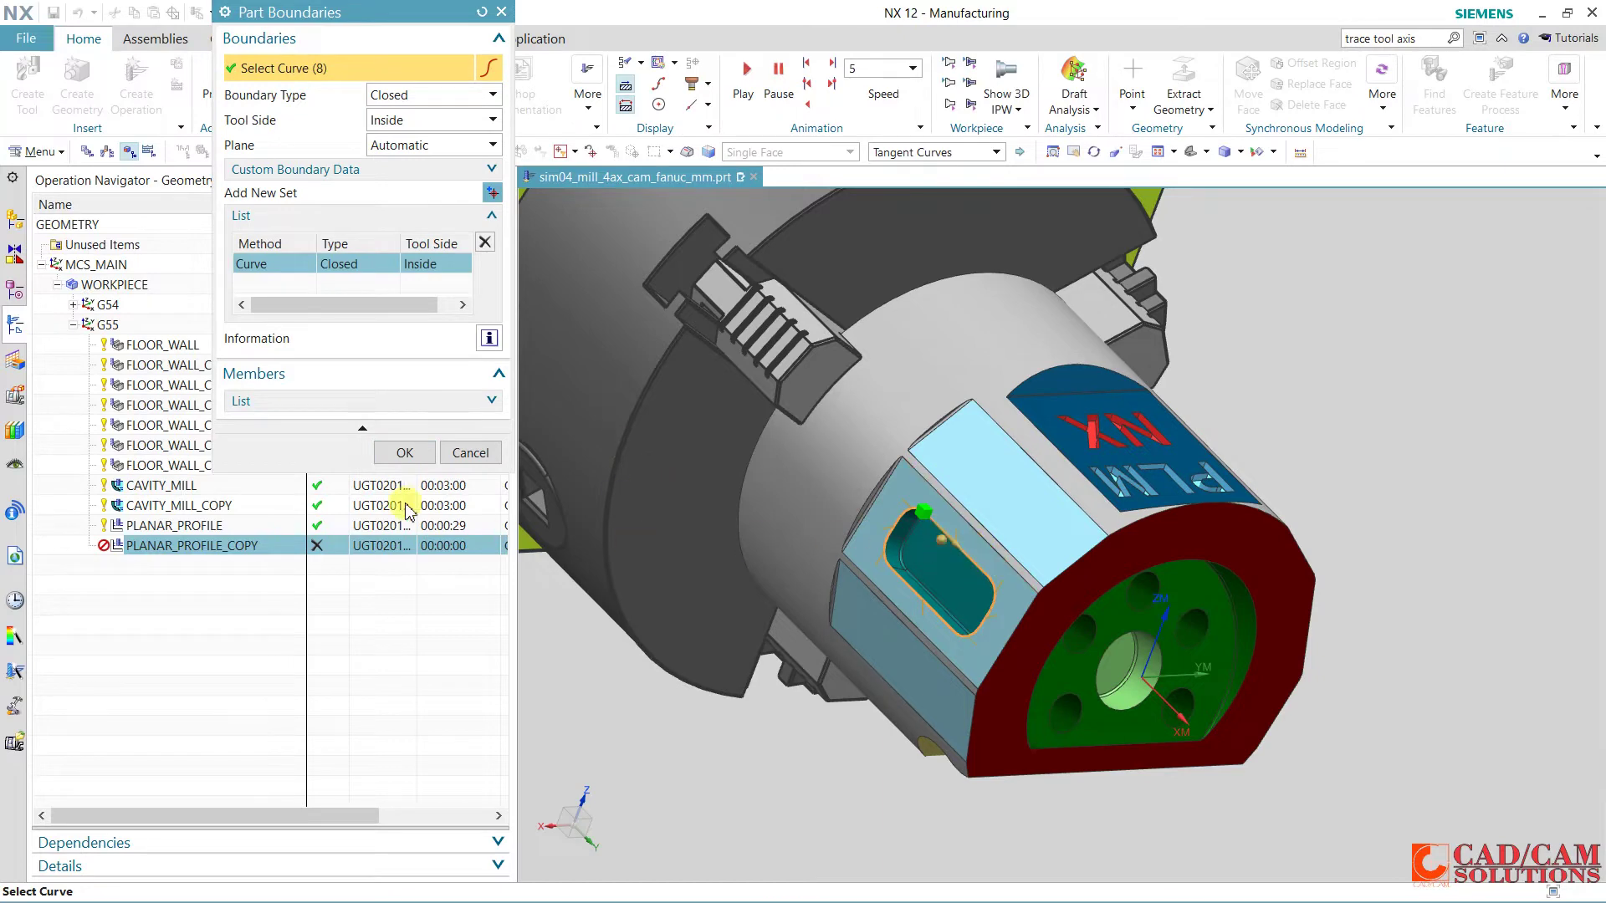
left_click(418, 452)
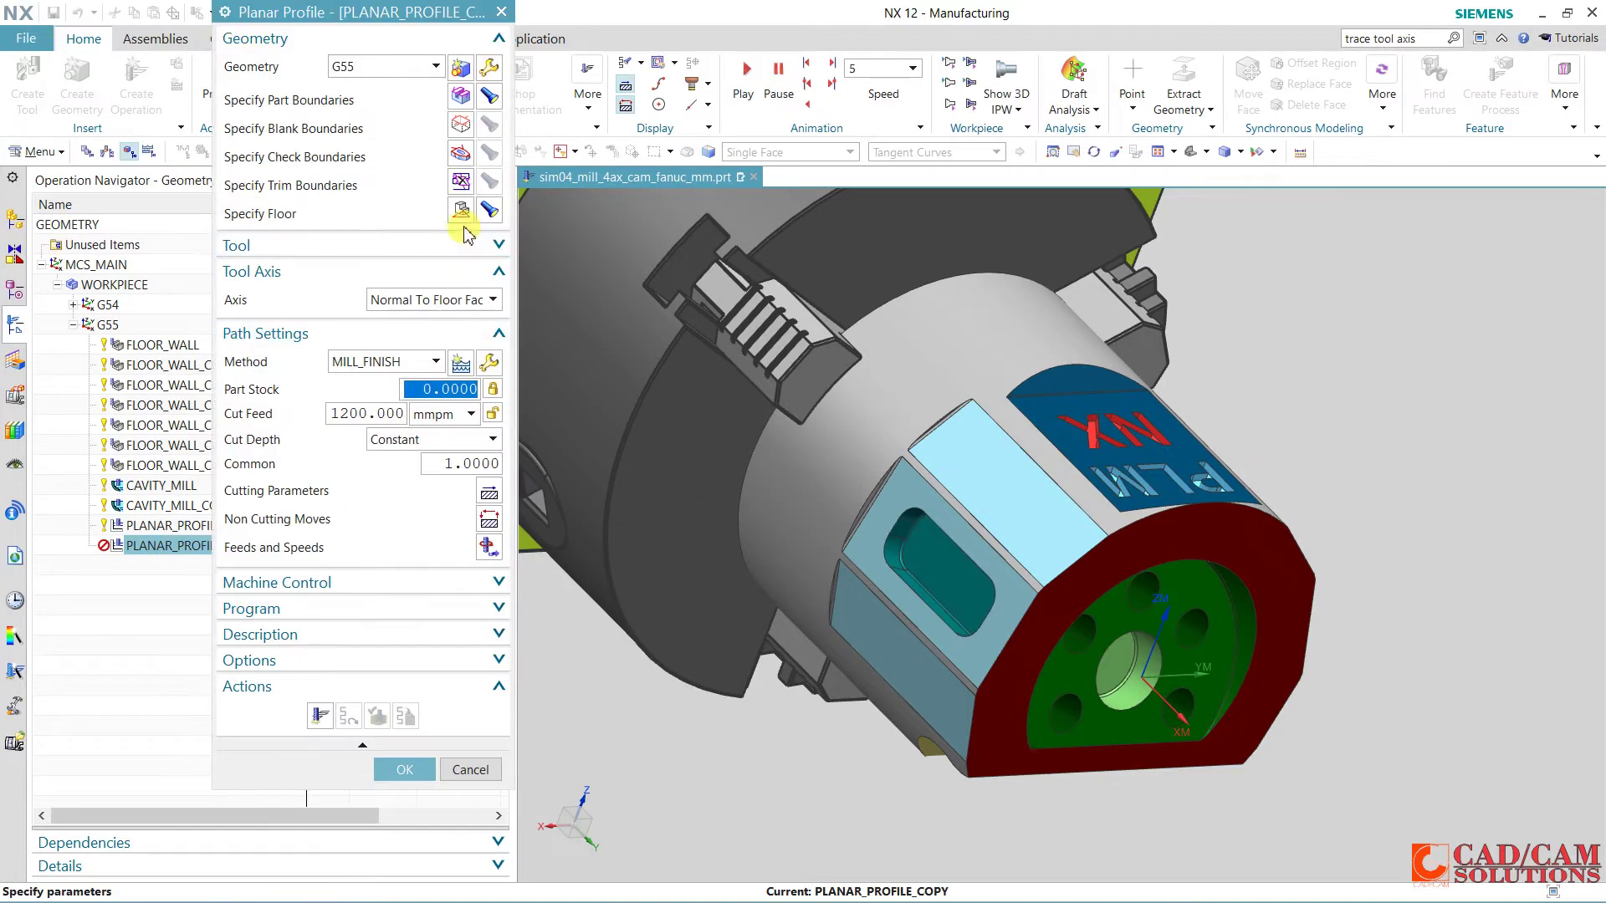
Set PLANAR_PROFILE_COPY's floor to the opposite pocket's bottom face and generate its toolpath.
left_click(461, 210)
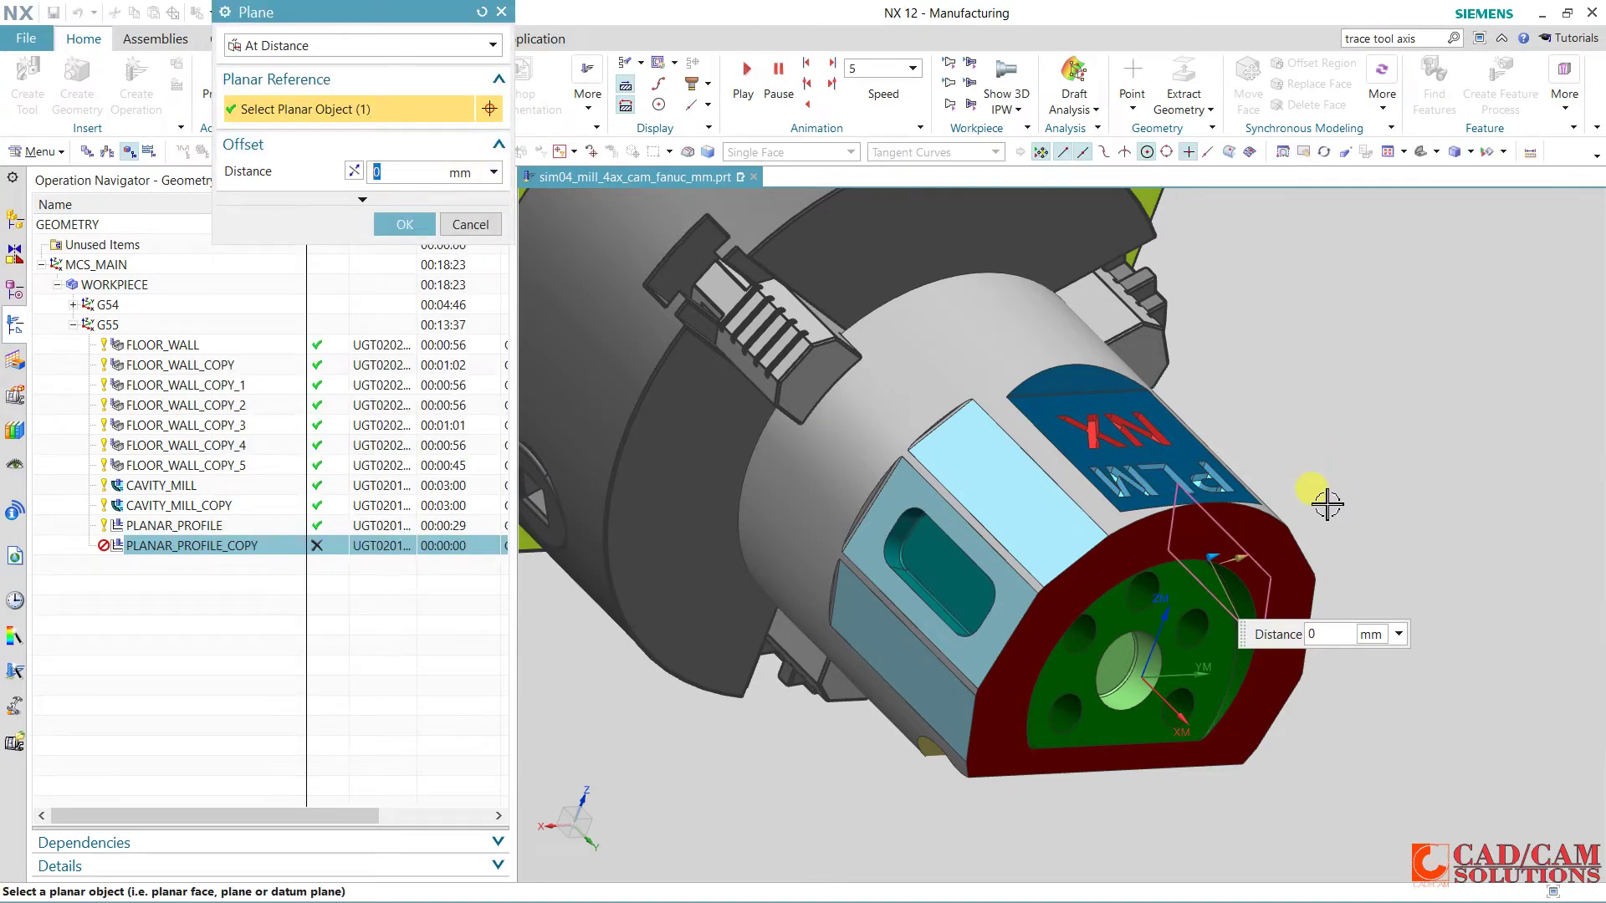
mouse_move(1369, 502)
middle_mouse_down()
mouse_move(778, 564)
mouse_move(878, 510)
middle_mouse_up()
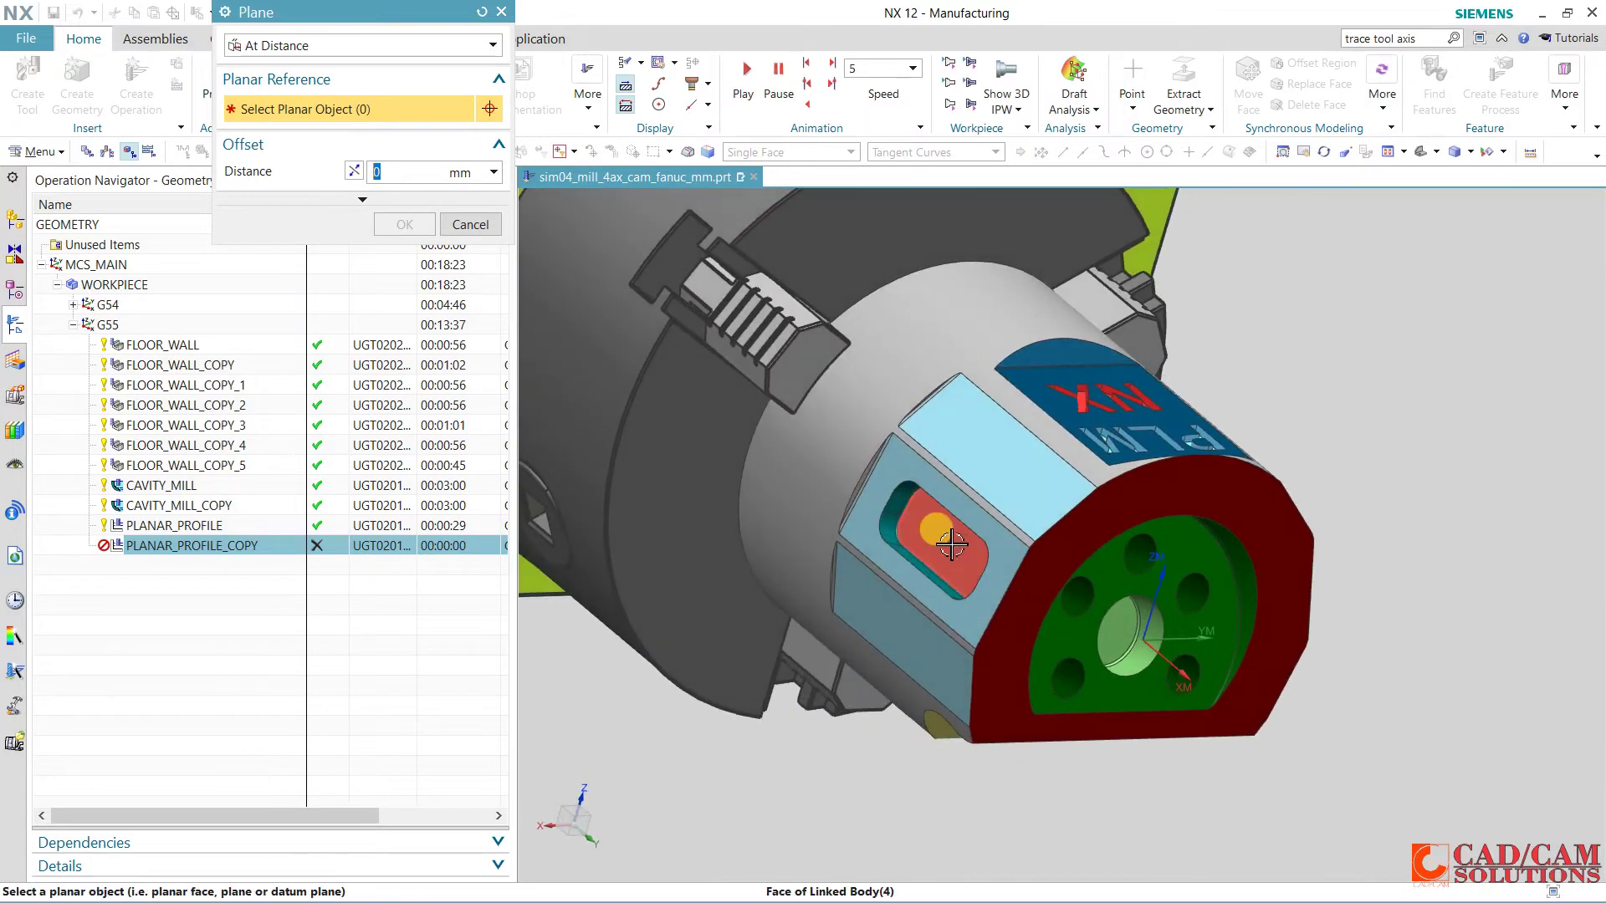
left_click(886, 544)
left_click(410, 233)
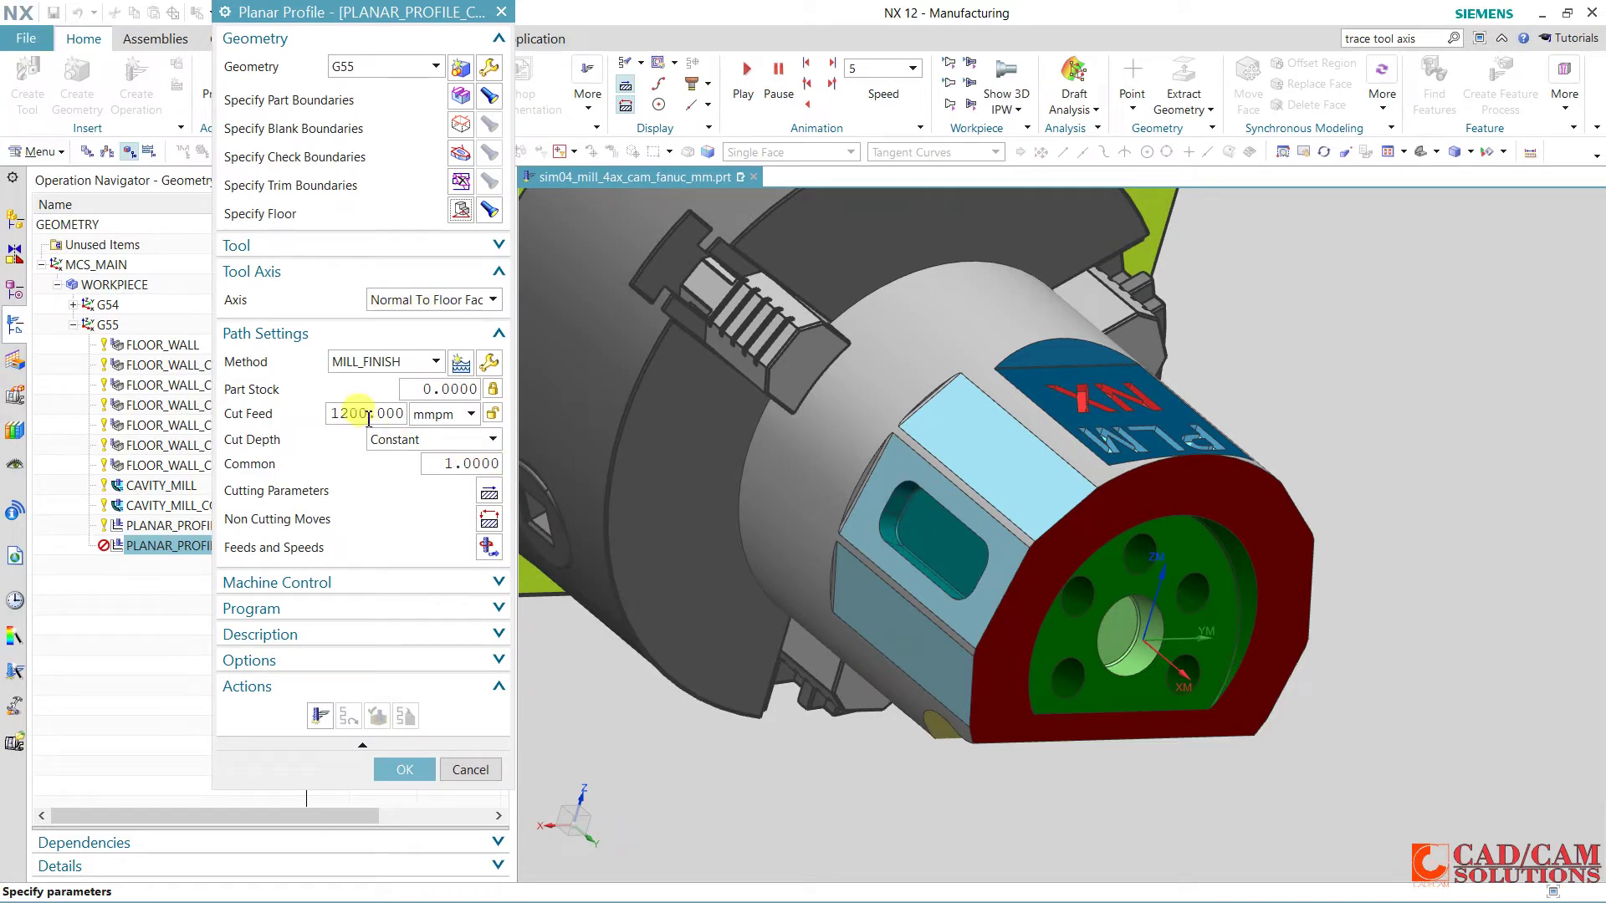
left_click(320, 716)
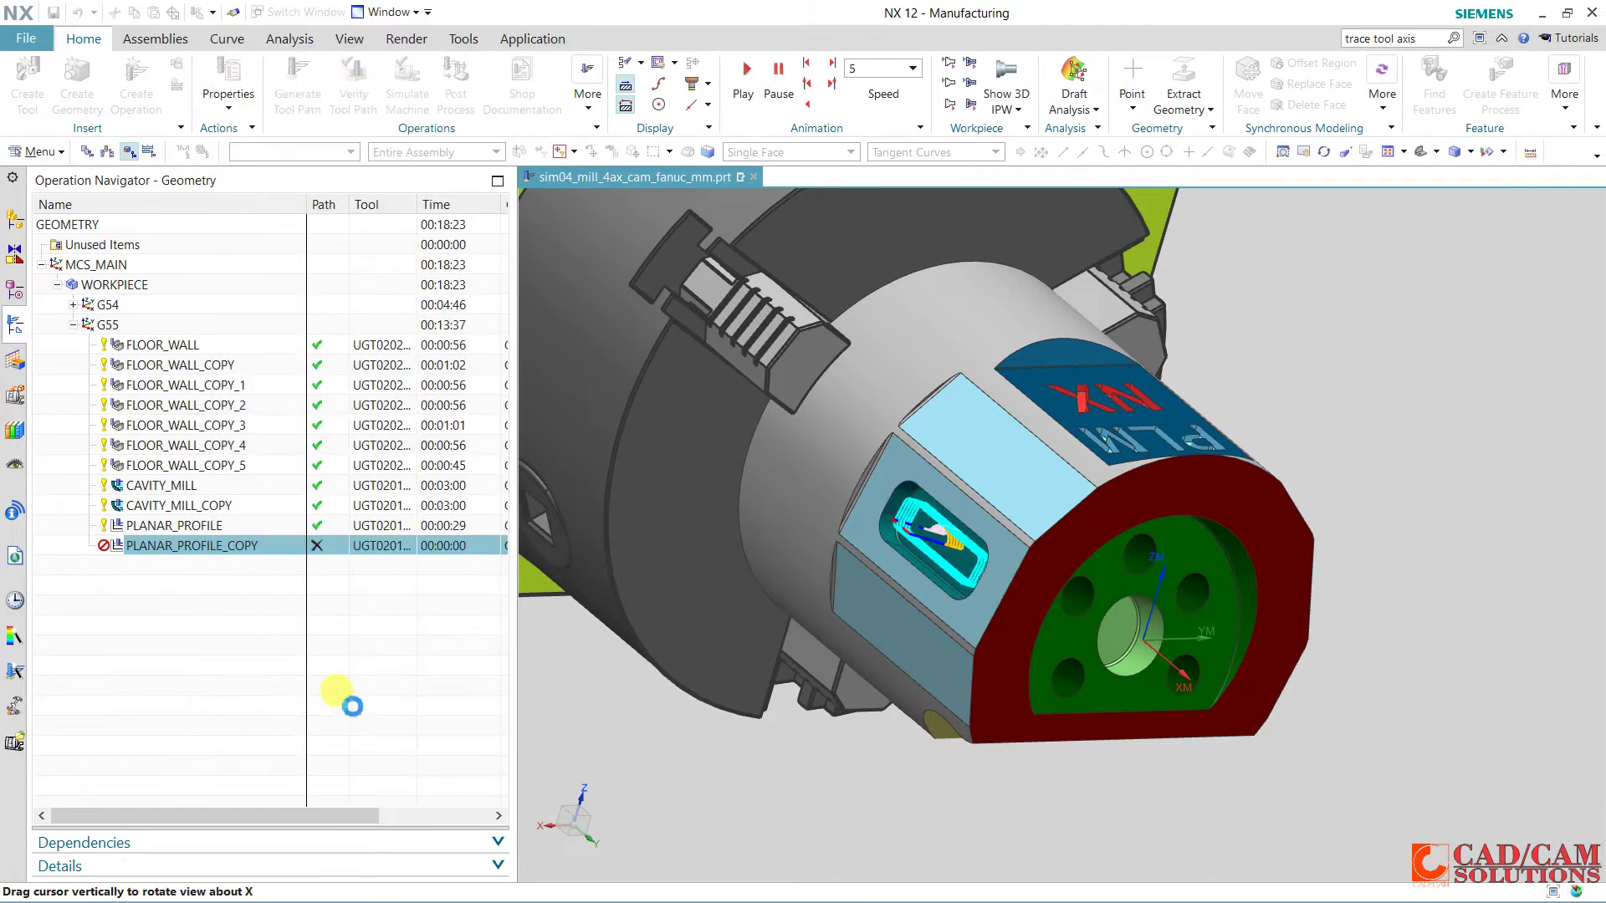
Accept PLANAR_PROFILE_COPY and show the sim04_mill_4ax machine assembly around the part.
left_click(405, 770)
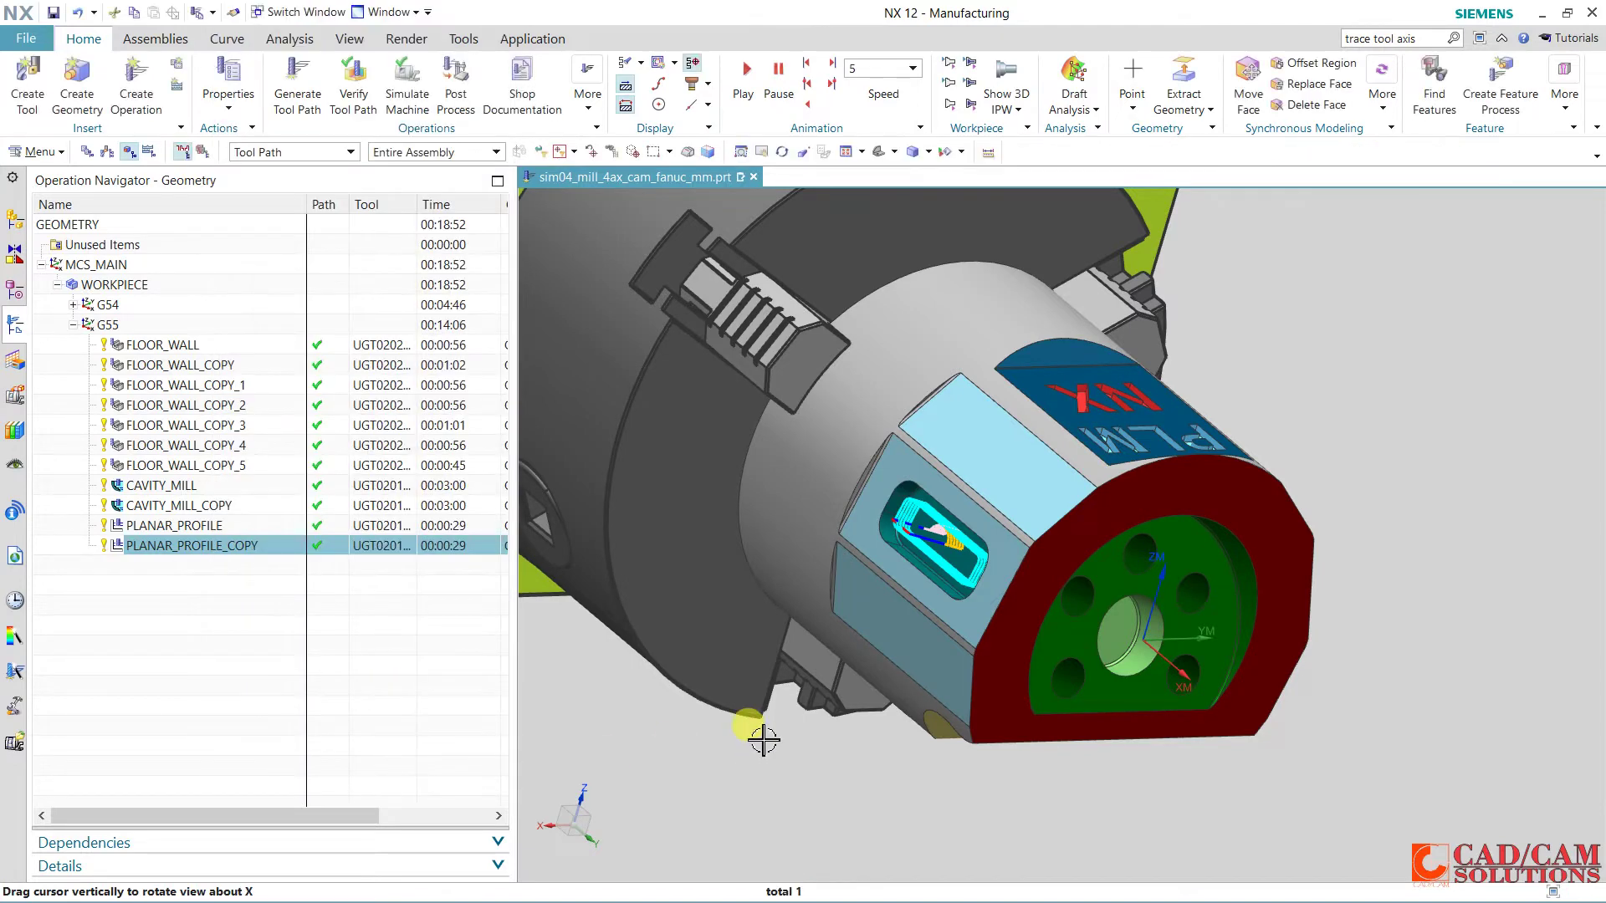
mouse_move(763, 735)
middle_mouse_down()
mouse_move(820, 684)
mouse_move(820, 701)
mouse_move(781, 670)
mouse_move(1019, 550)
middle_mouse_up()
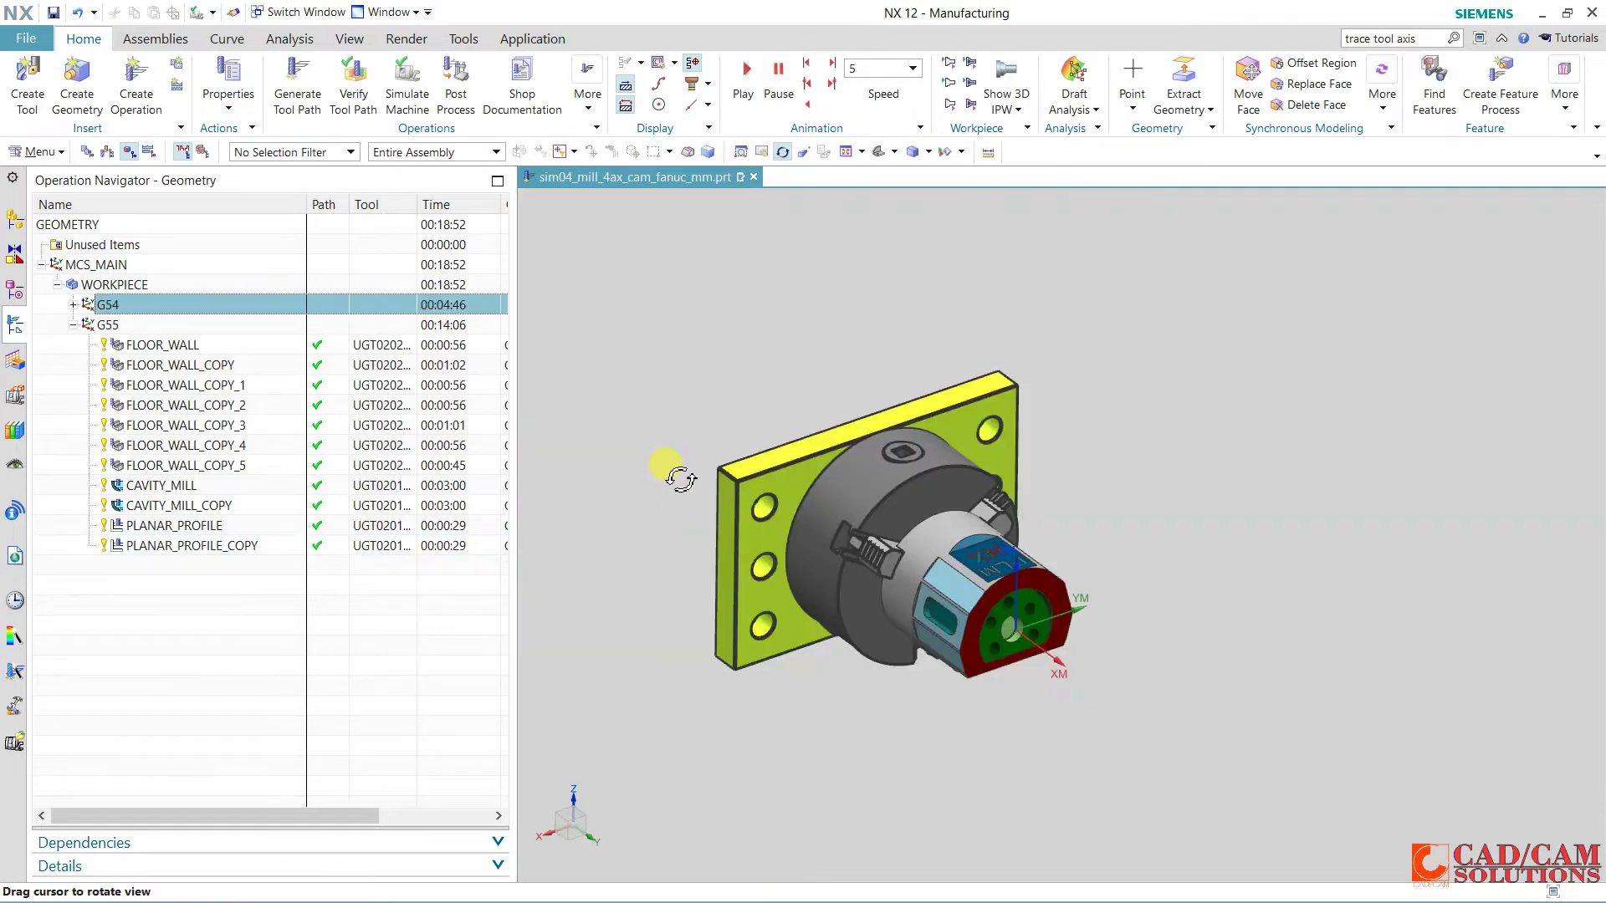
mouse_move(679, 519)
middle_mouse_down()
mouse_move(713, 437)
mouse_move(704, 459)
middle_mouse_up()
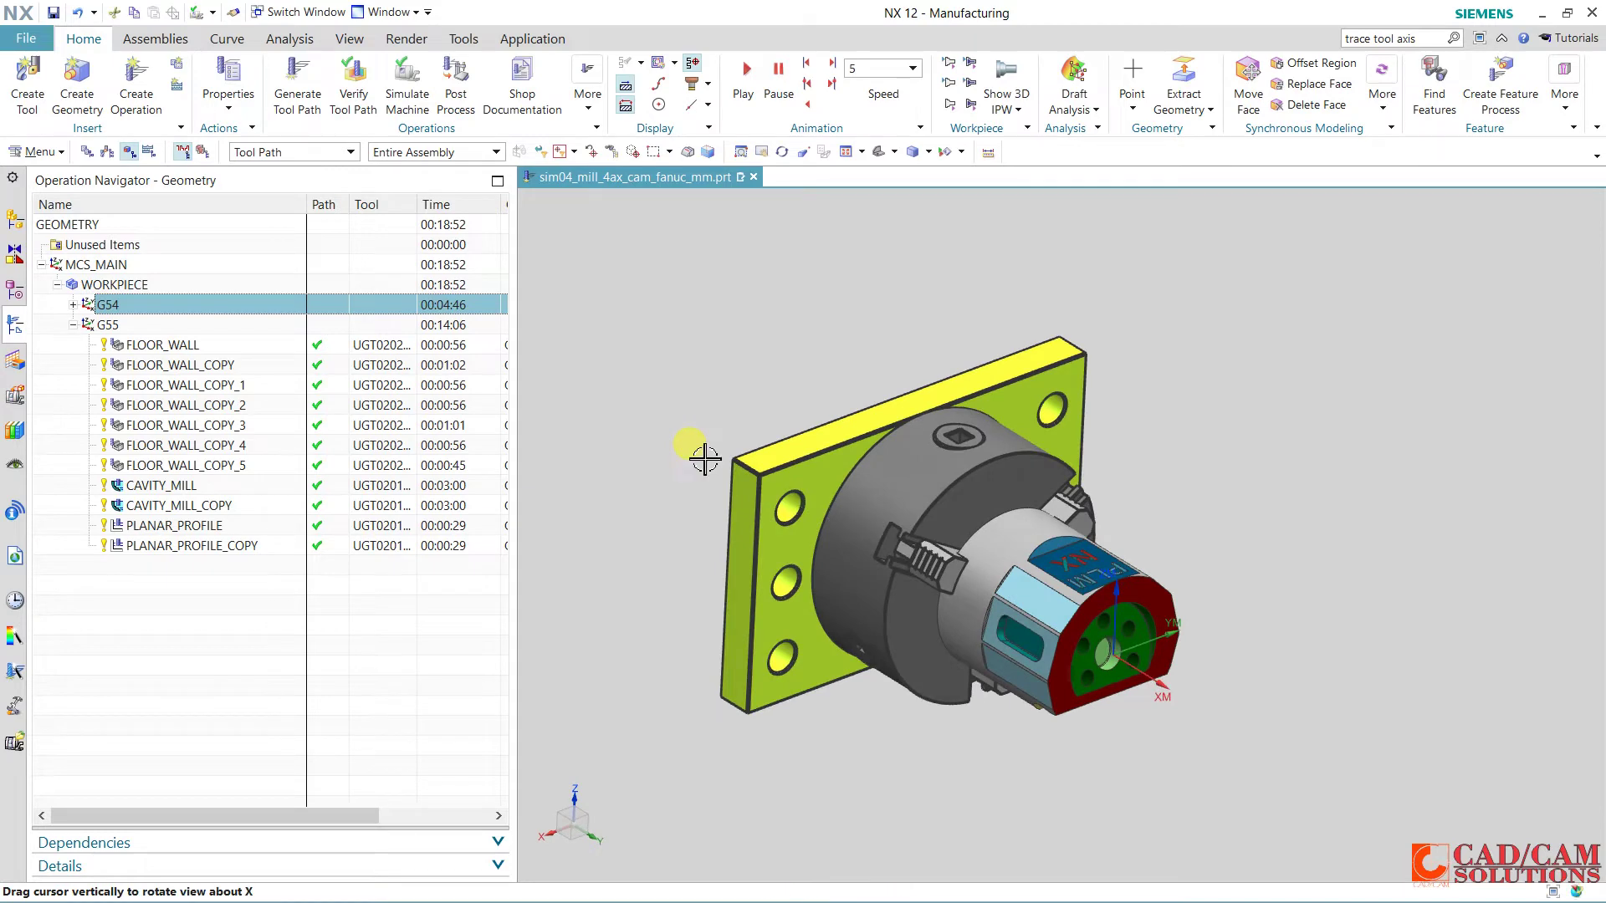
left_click(15, 221)
left_click(72, 345)
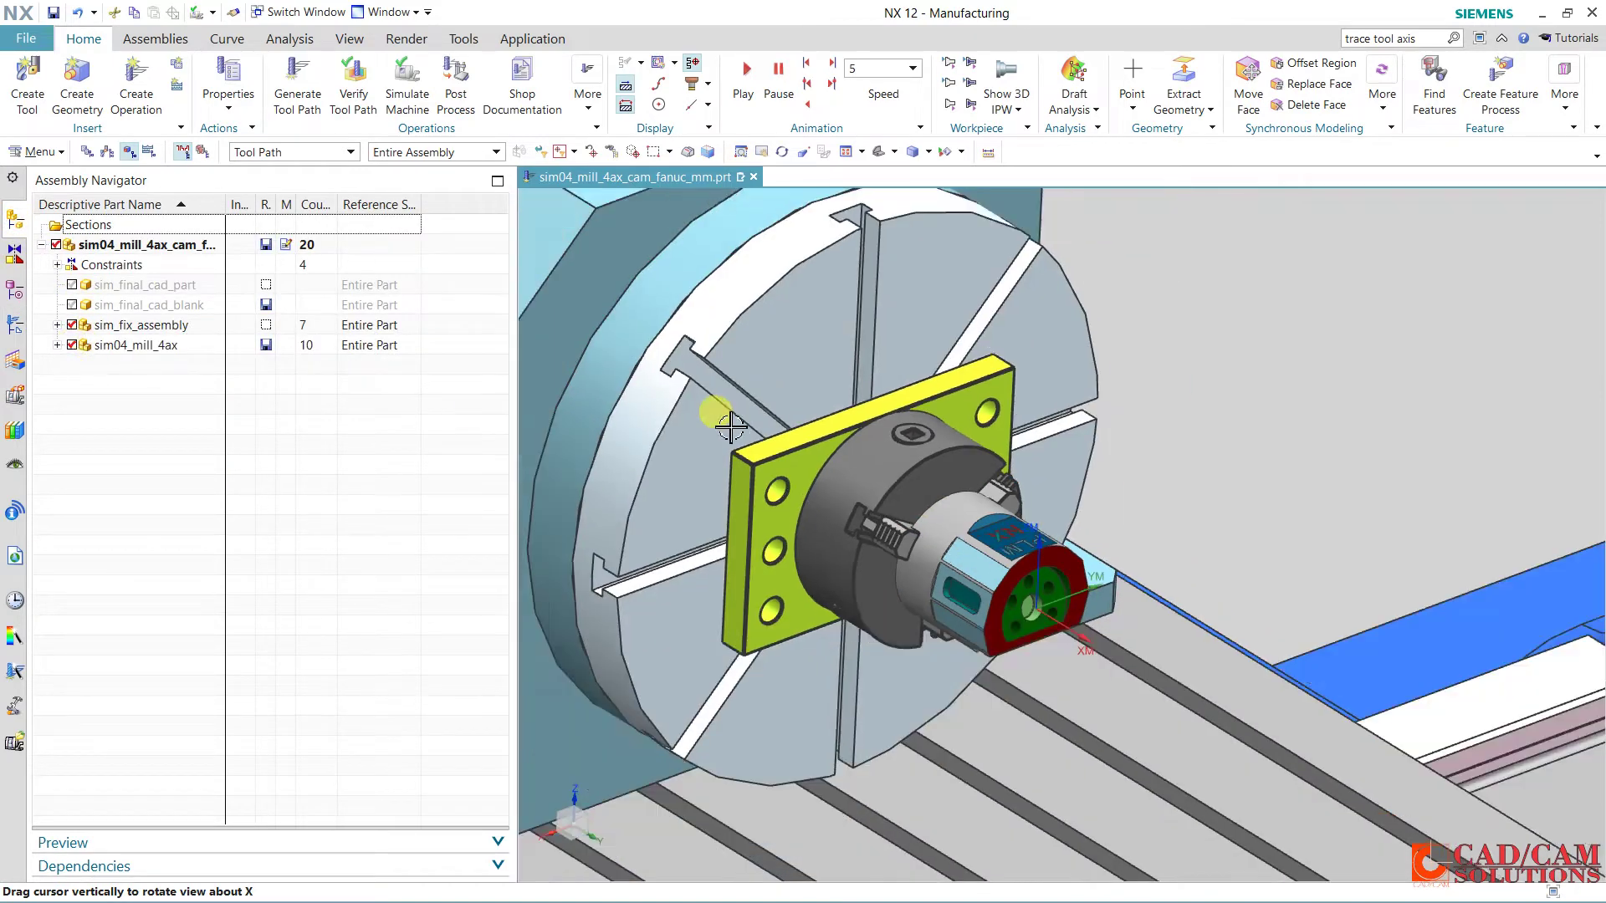
middle_click_drag(730, 427, 866, 416)
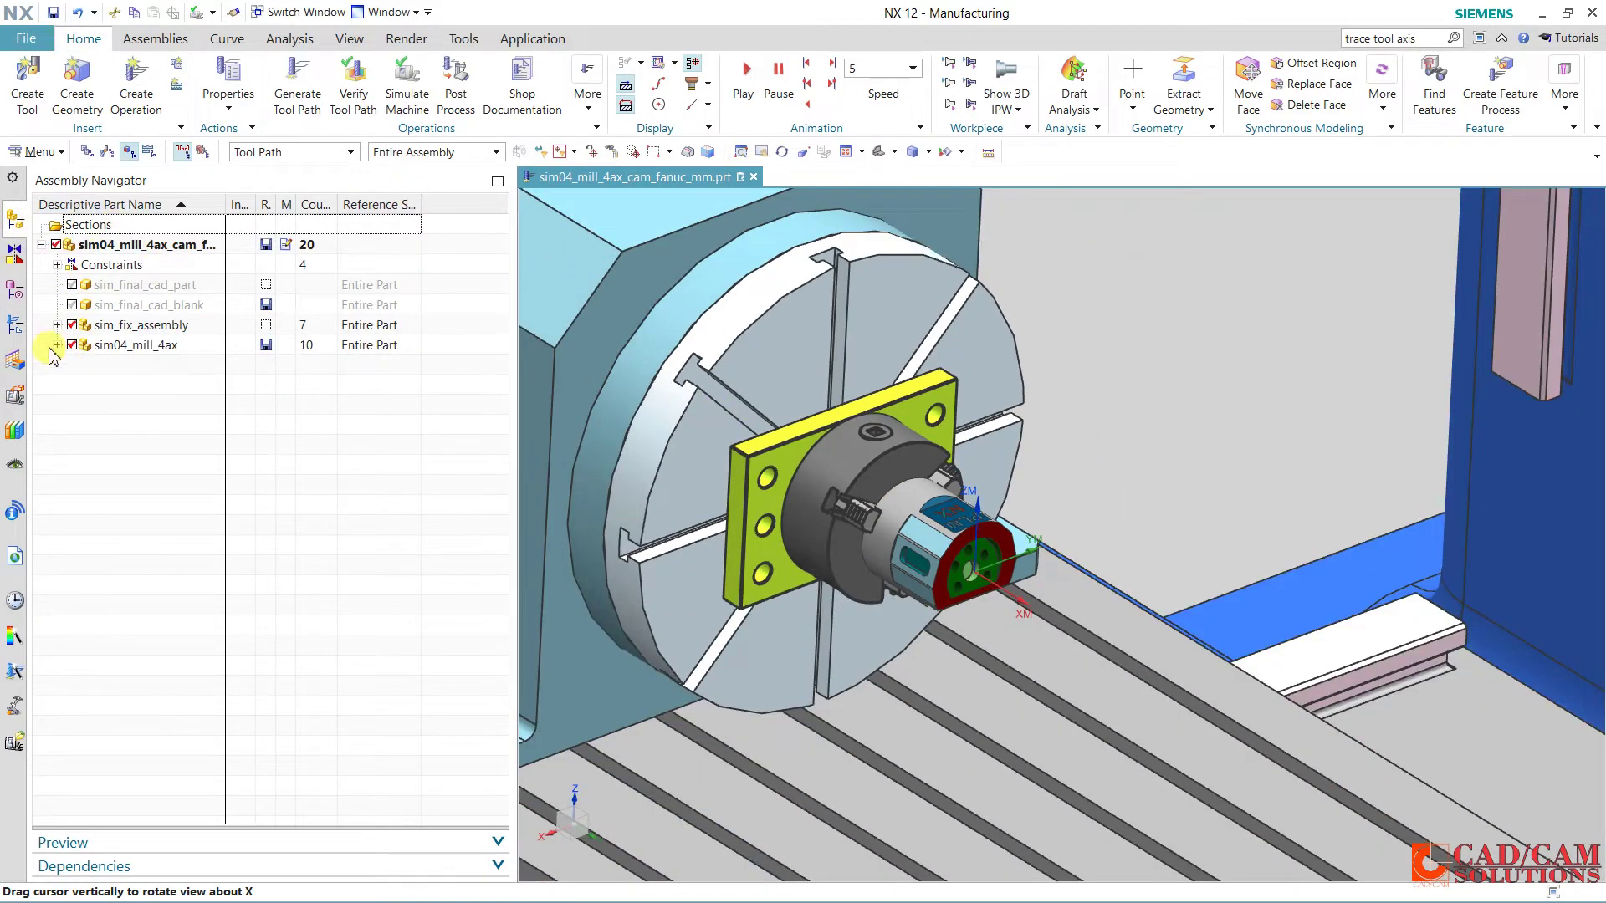
Select all G55 operations from FLOOR_WALL through PLANAR_PROFILE_COPY in the geometry view.
left_click(20, 327)
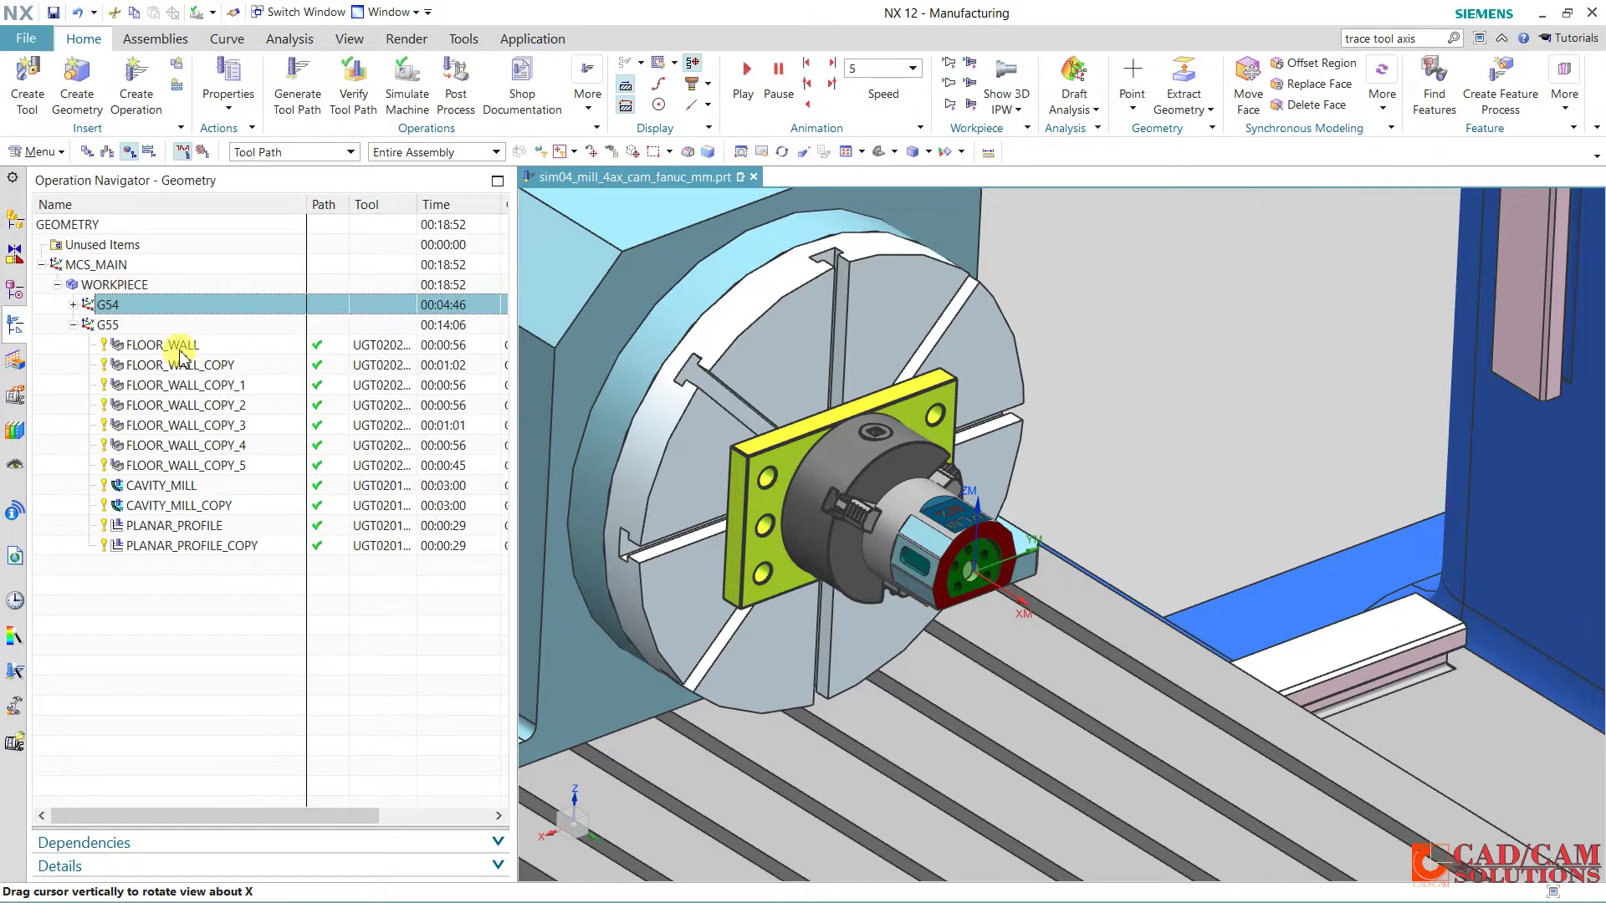
left_click(180, 350)
left_click(209, 556, "shift")
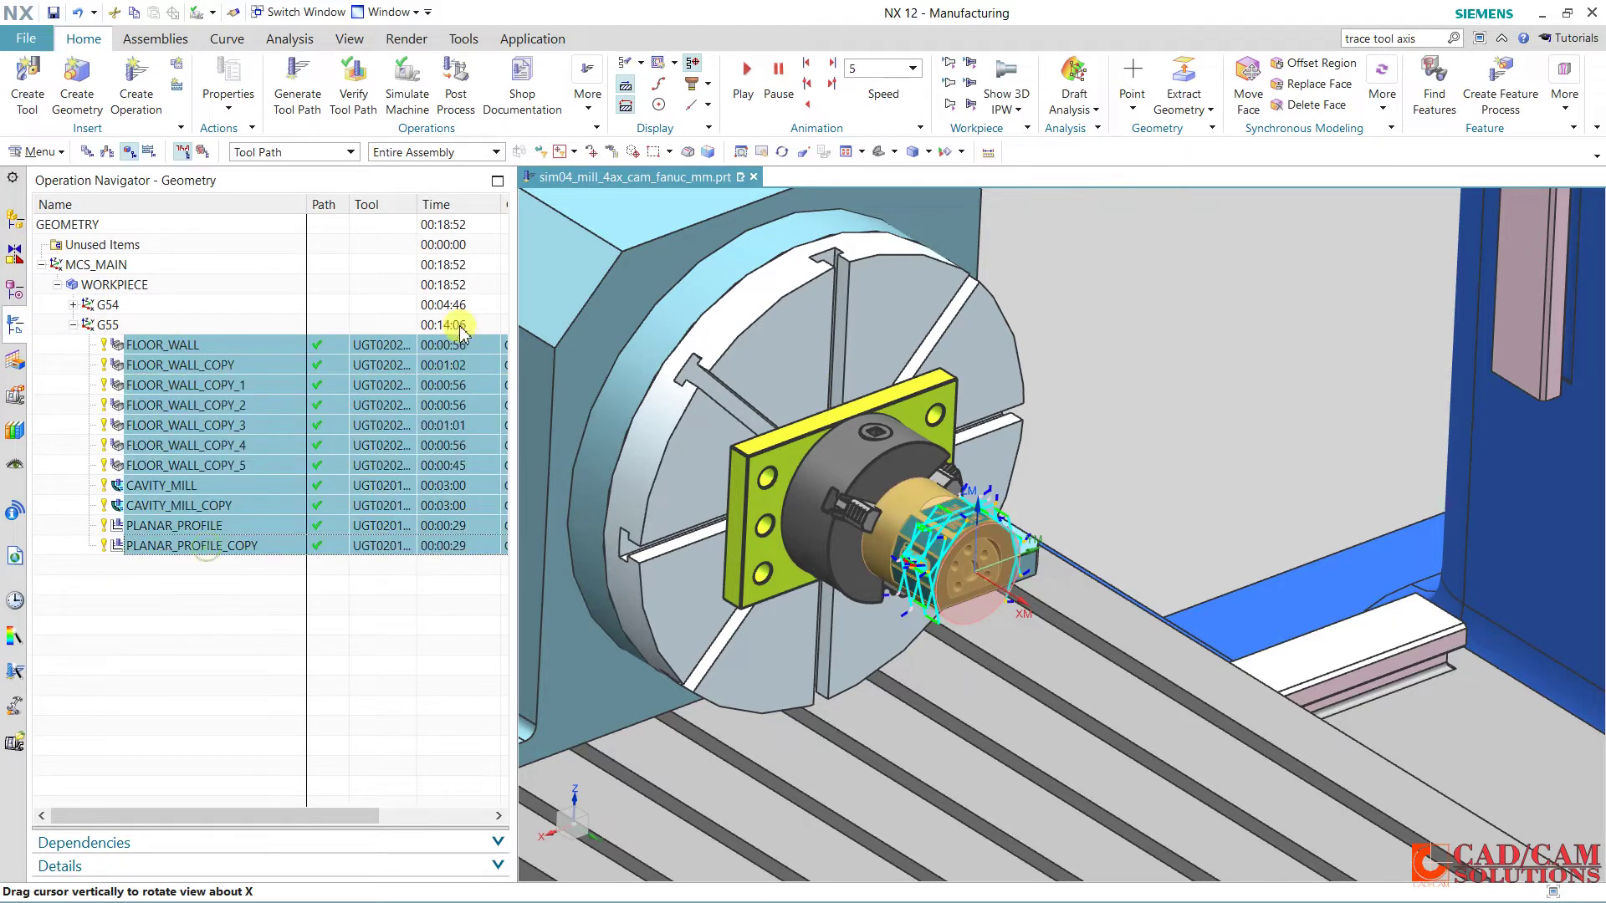
Play the machine simulation of the selected G55 operations with the Machine Axis Positions readout shown.
left_click(407, 84)
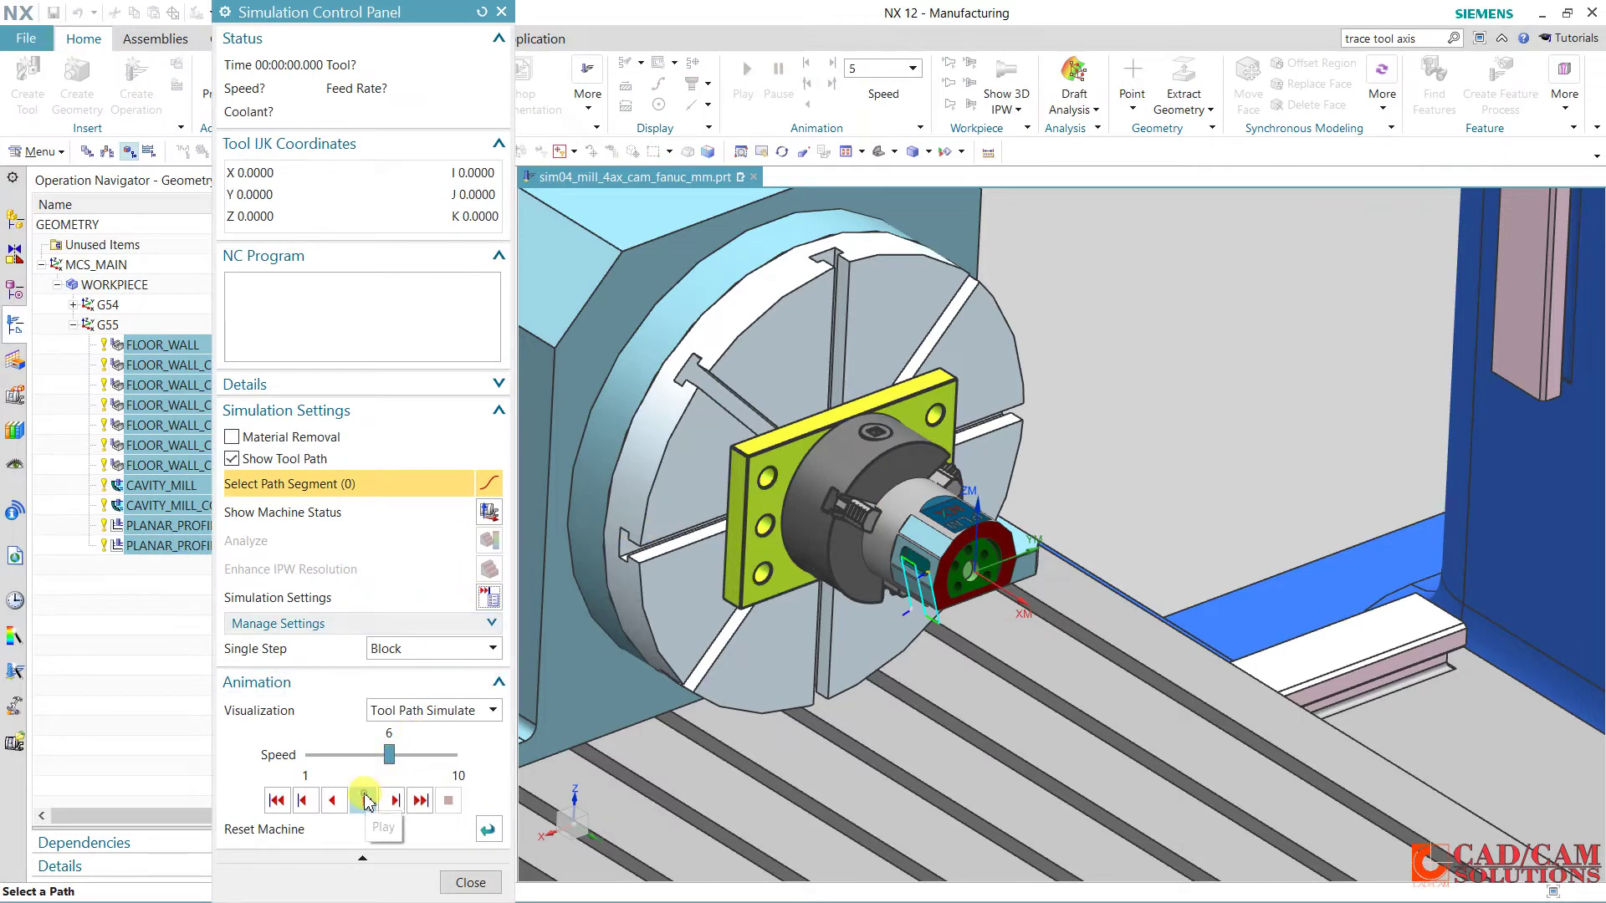
left_click(365, 801)
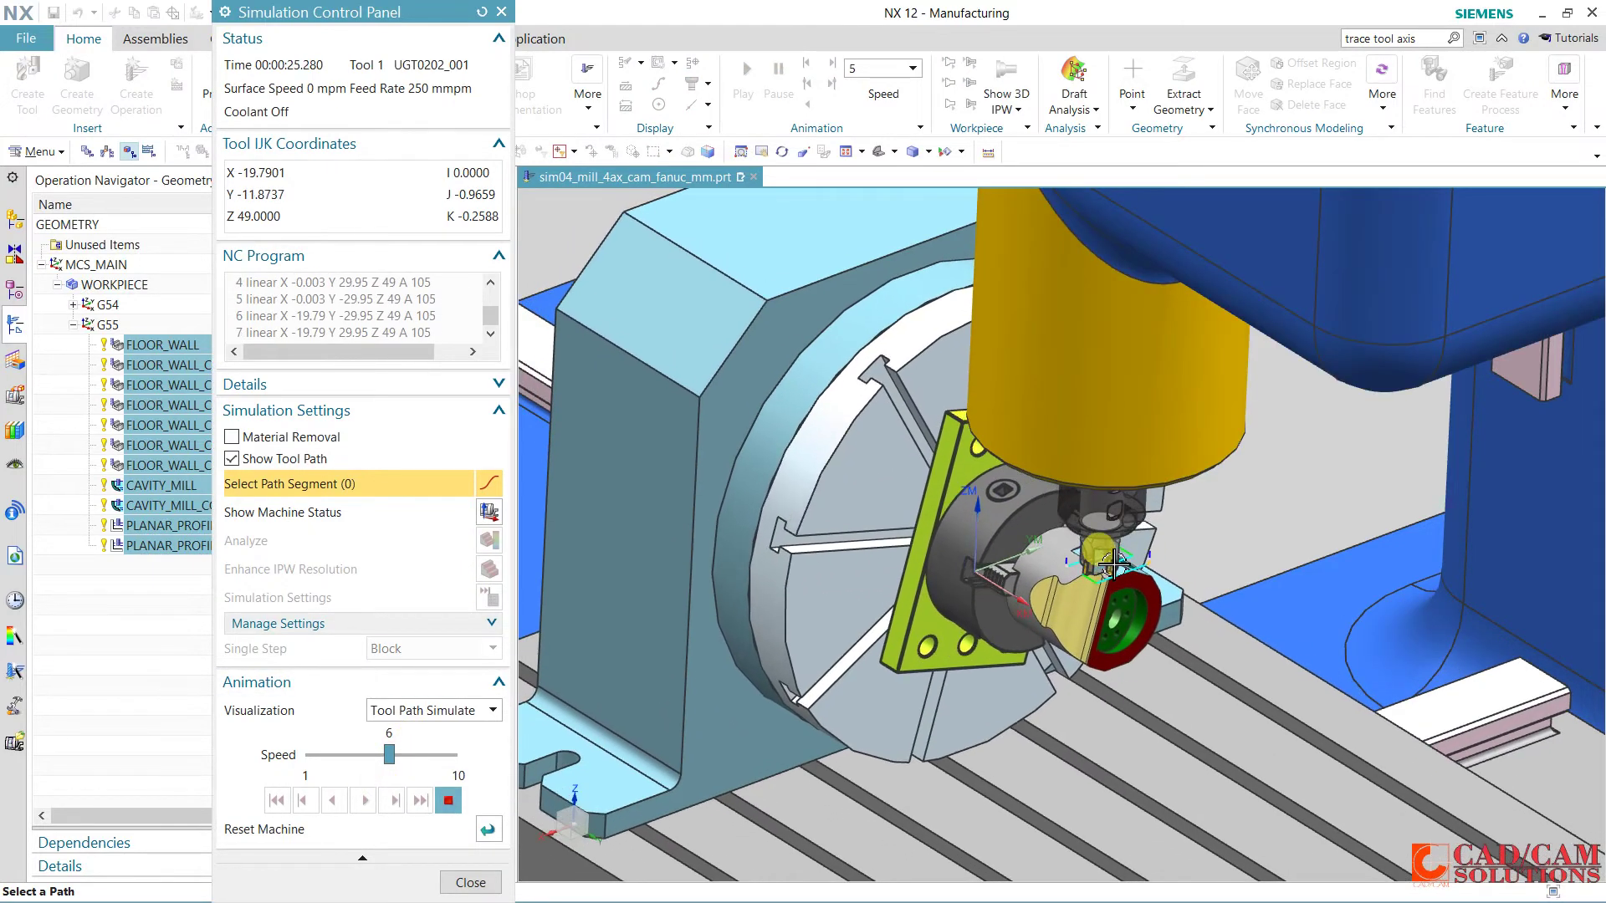
left_click(489, 512)
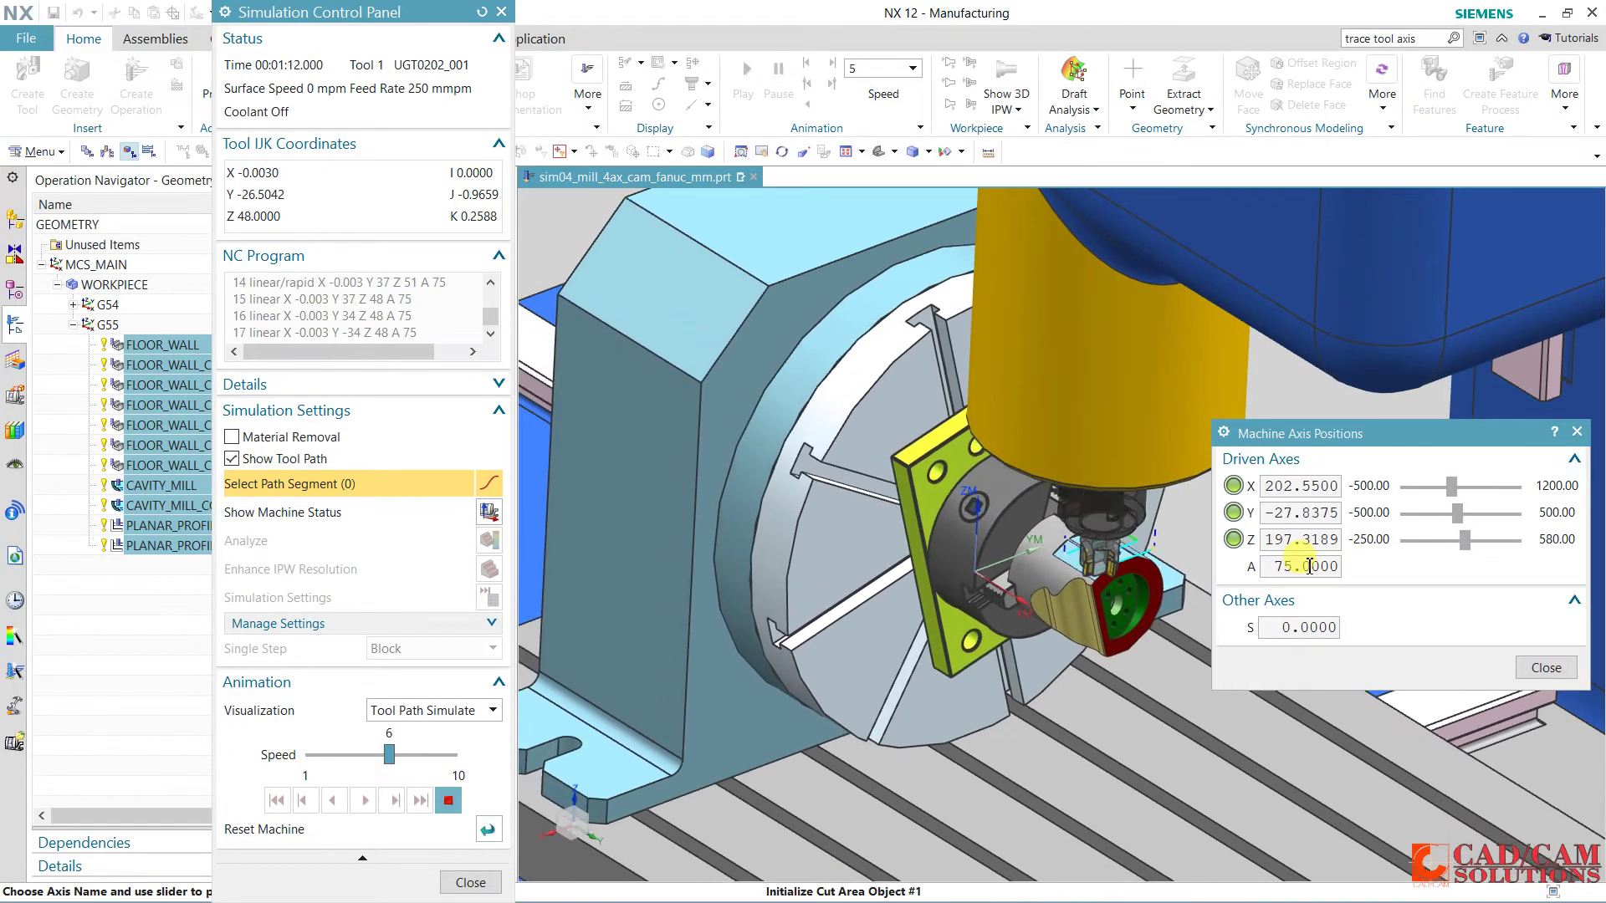
scroll(1152, 604, "down", 2)
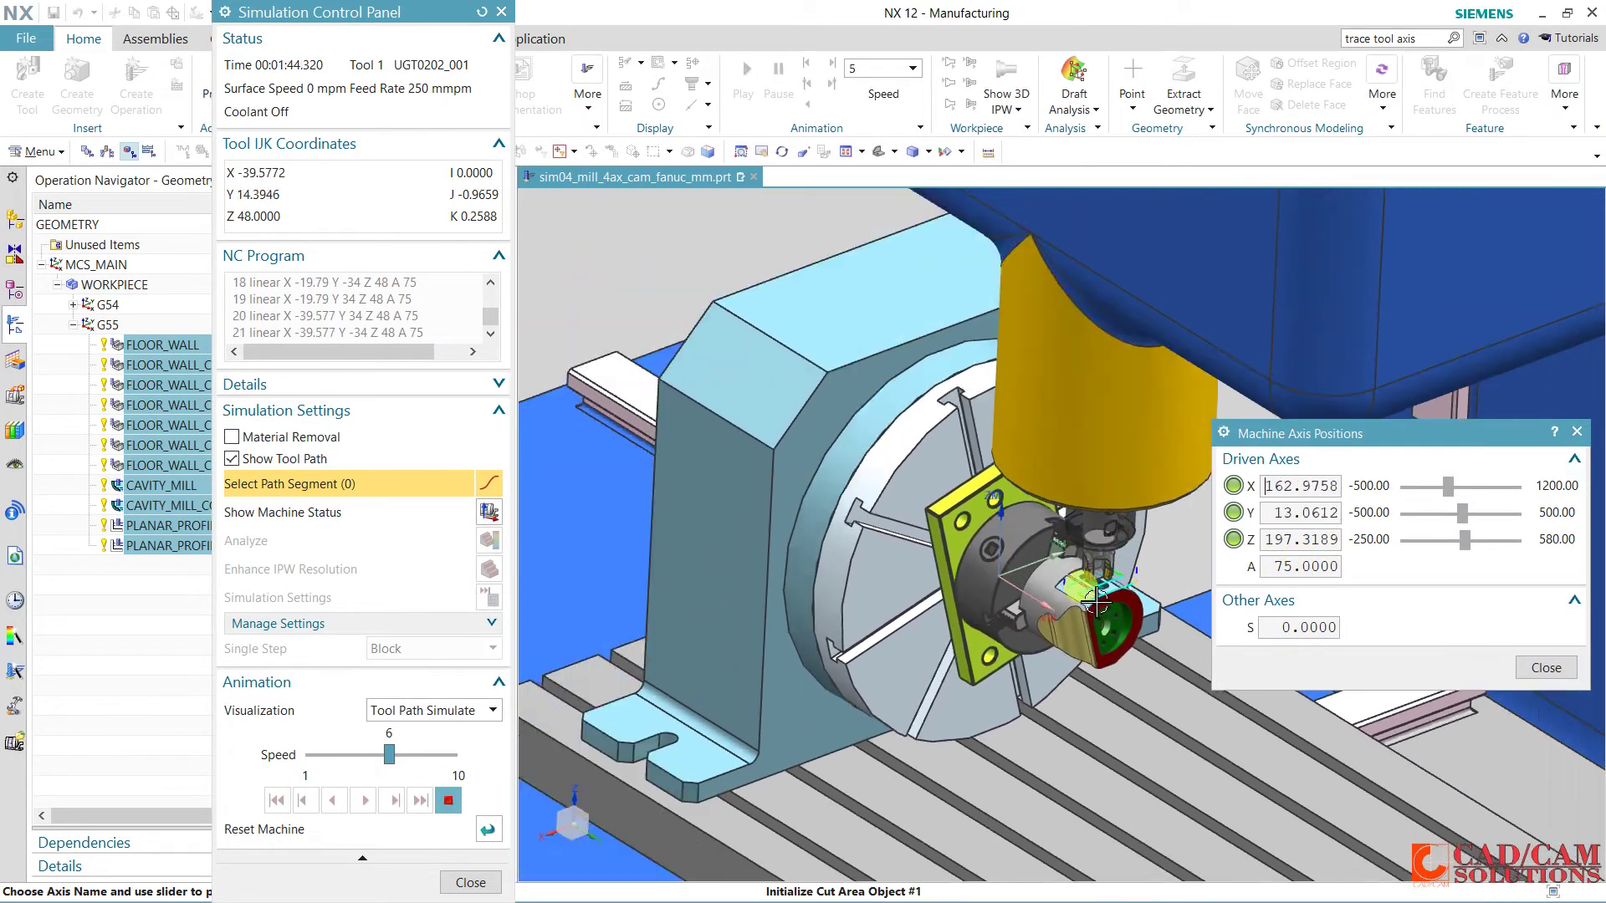
scroll(1121, 603, "down", 2)
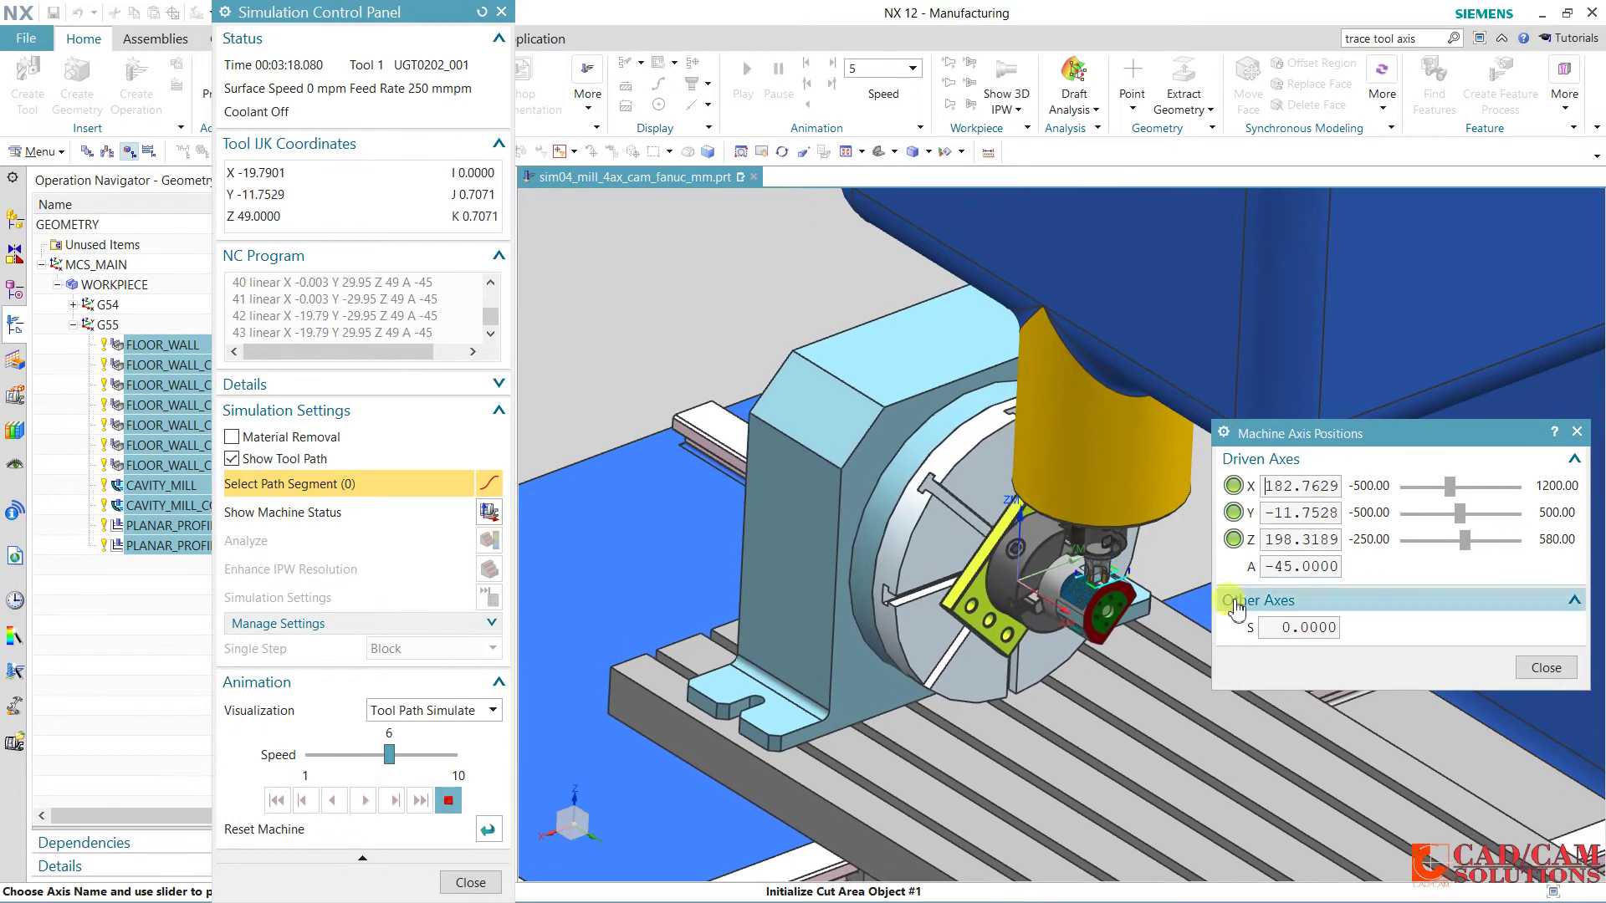
Raise the simulation speed to 7, then close the axis readout and the simulation.
left_click(424, 760)
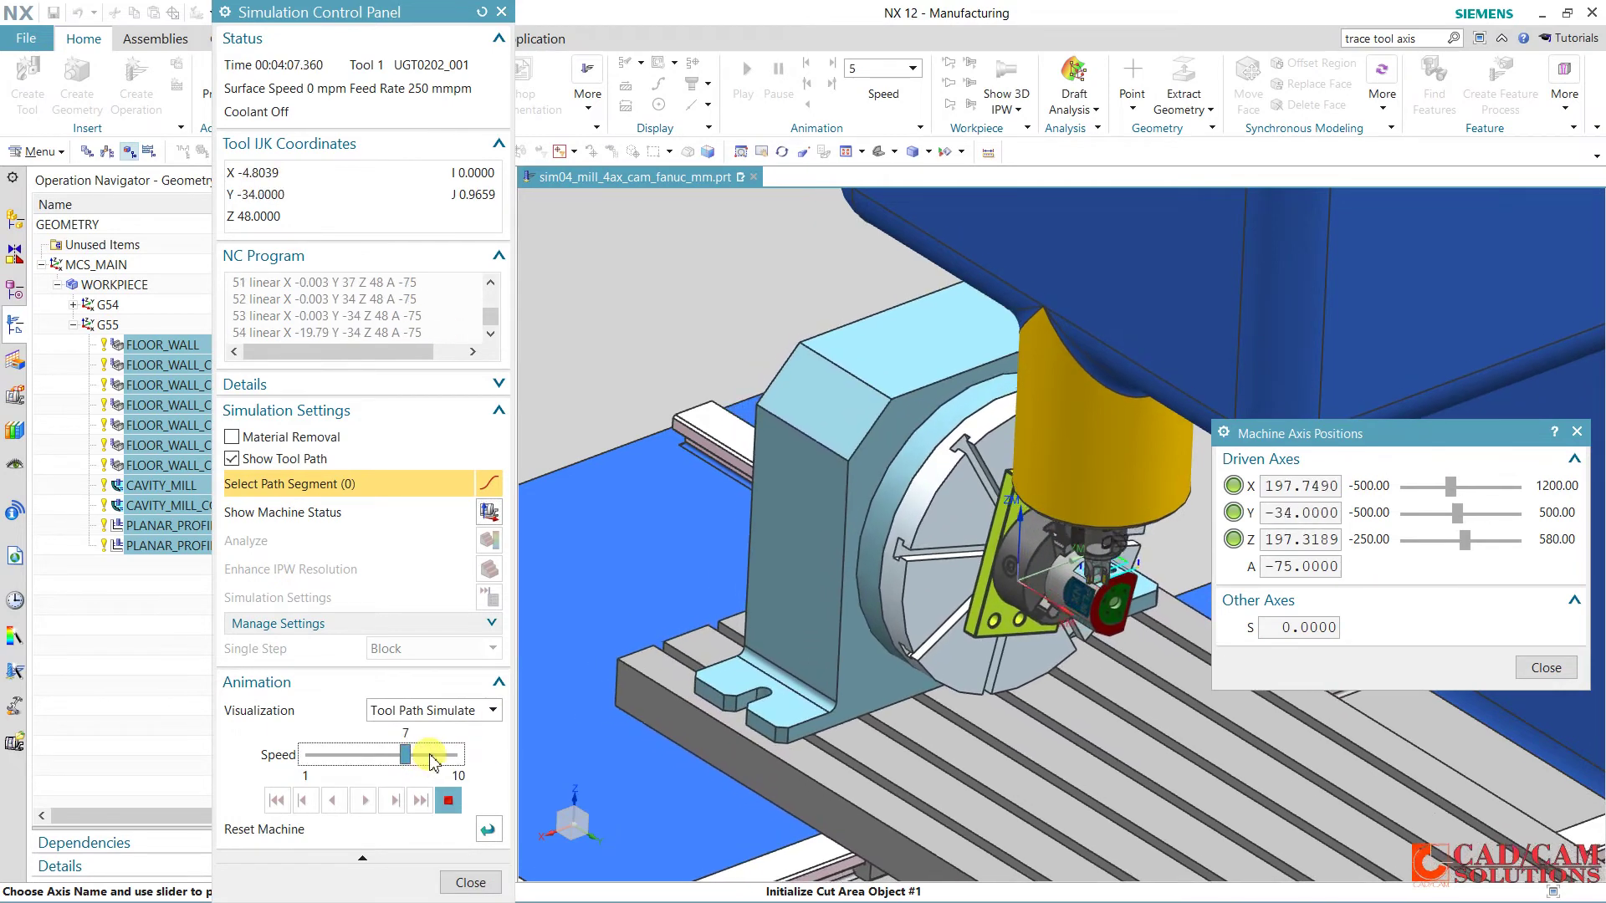
scroll(1213, 694, "up", 2)
scroll(1188, 660, "up", 2)
scroll(1171, 614, "up", 2)
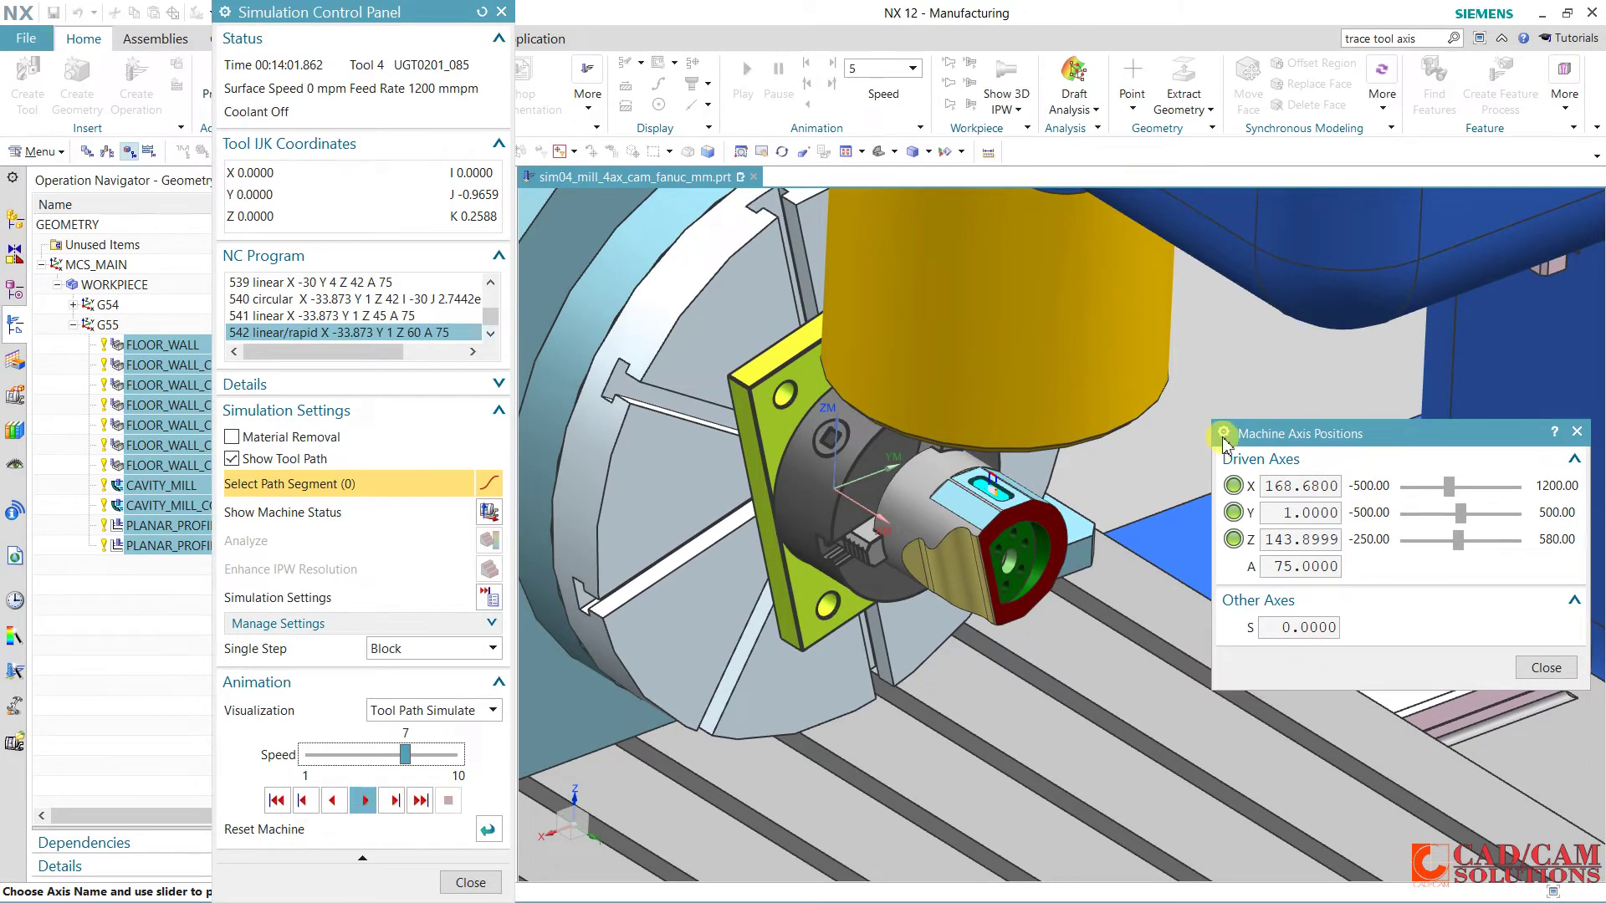
left_click(1545, 667)
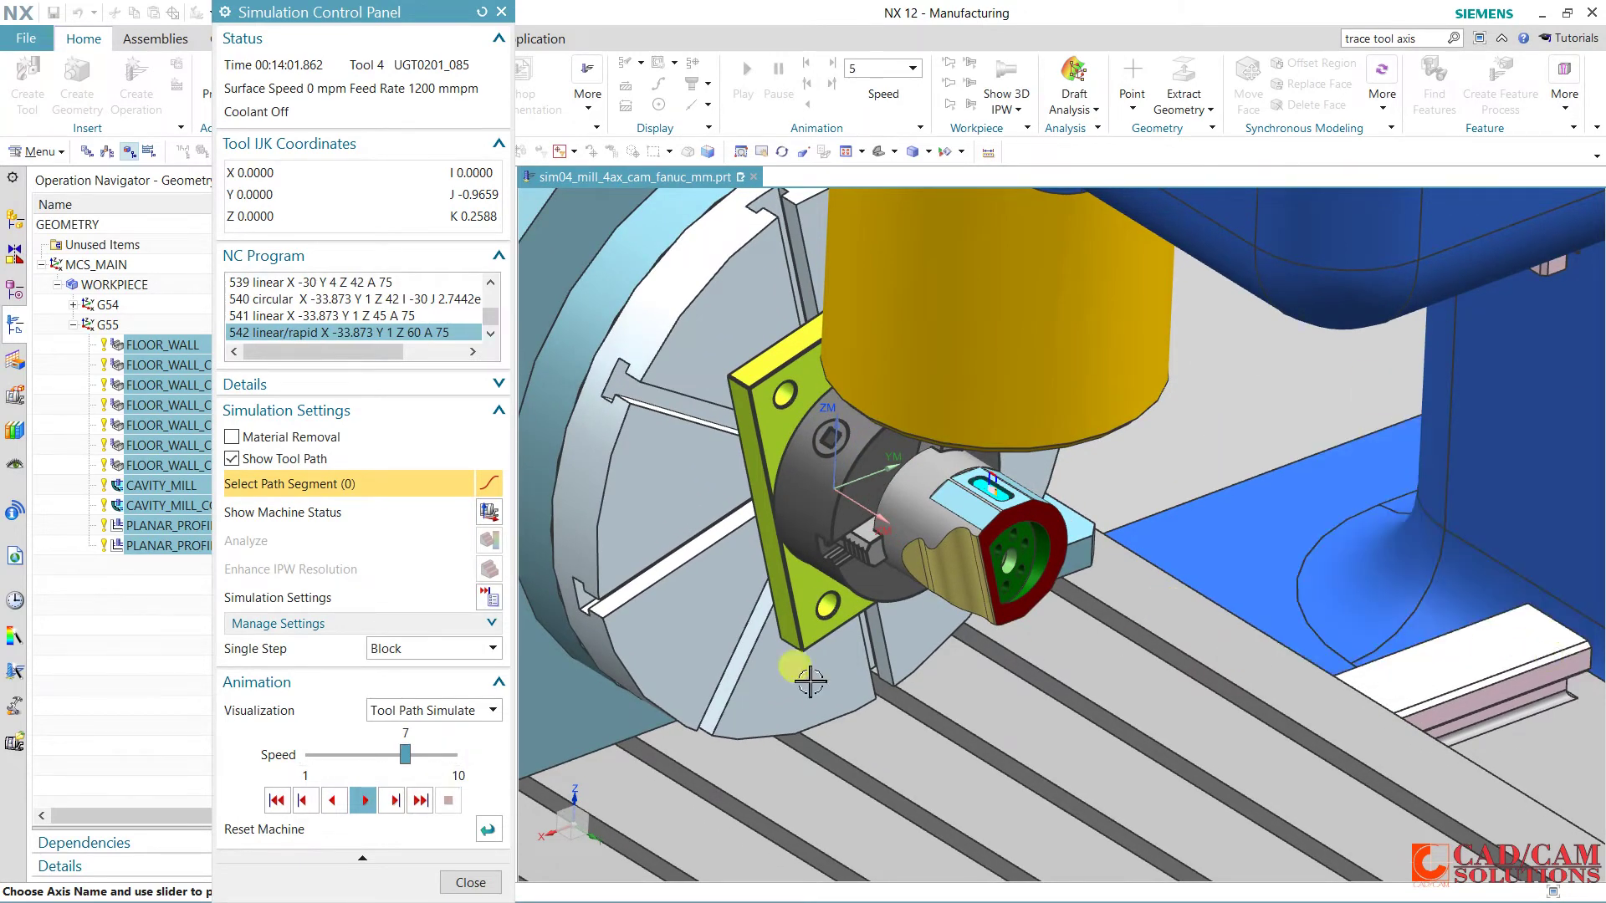
left_click(459, 883)
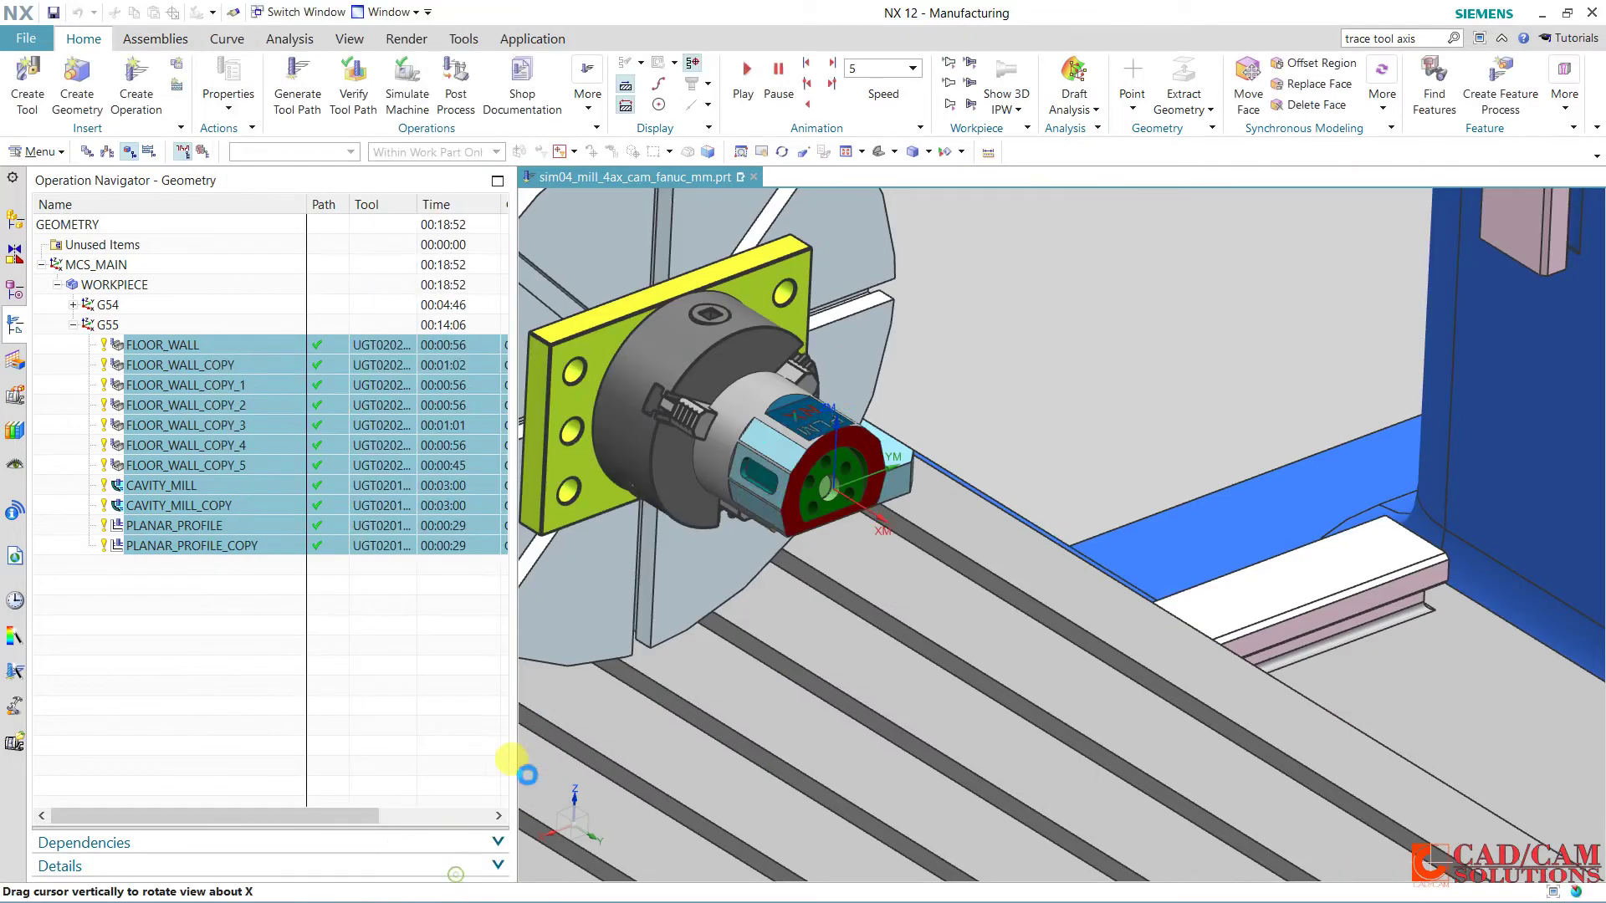
Hide the sim04_mill_4ax machine and clear the multi-operation selection.
left_click(12, 223)
left_click(72, 345)
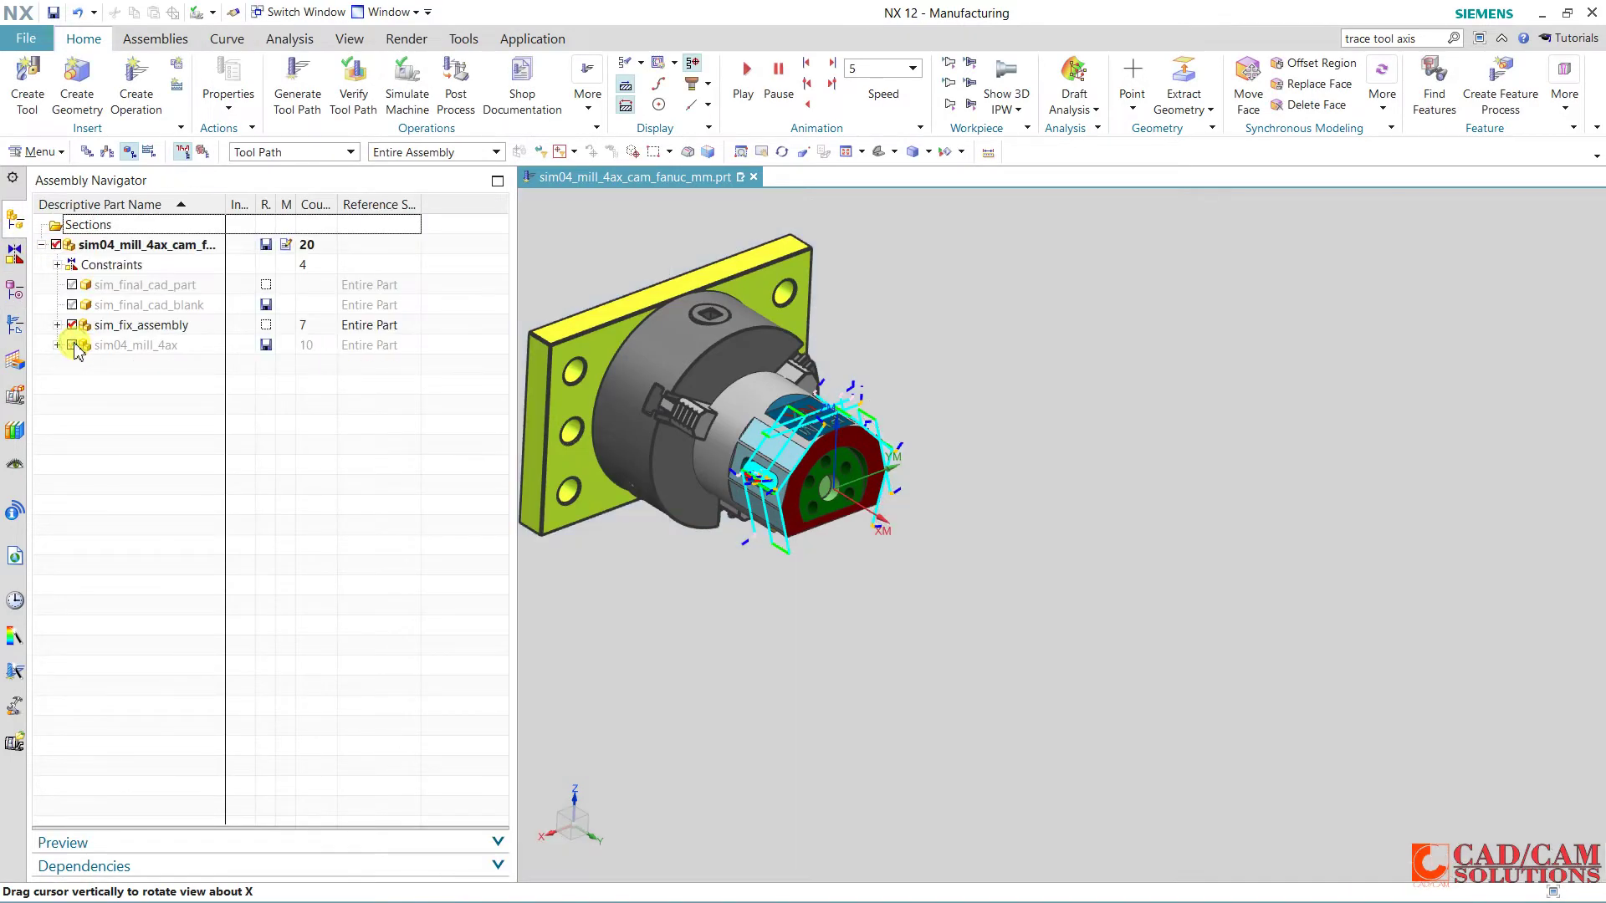
left_click(25, 326)
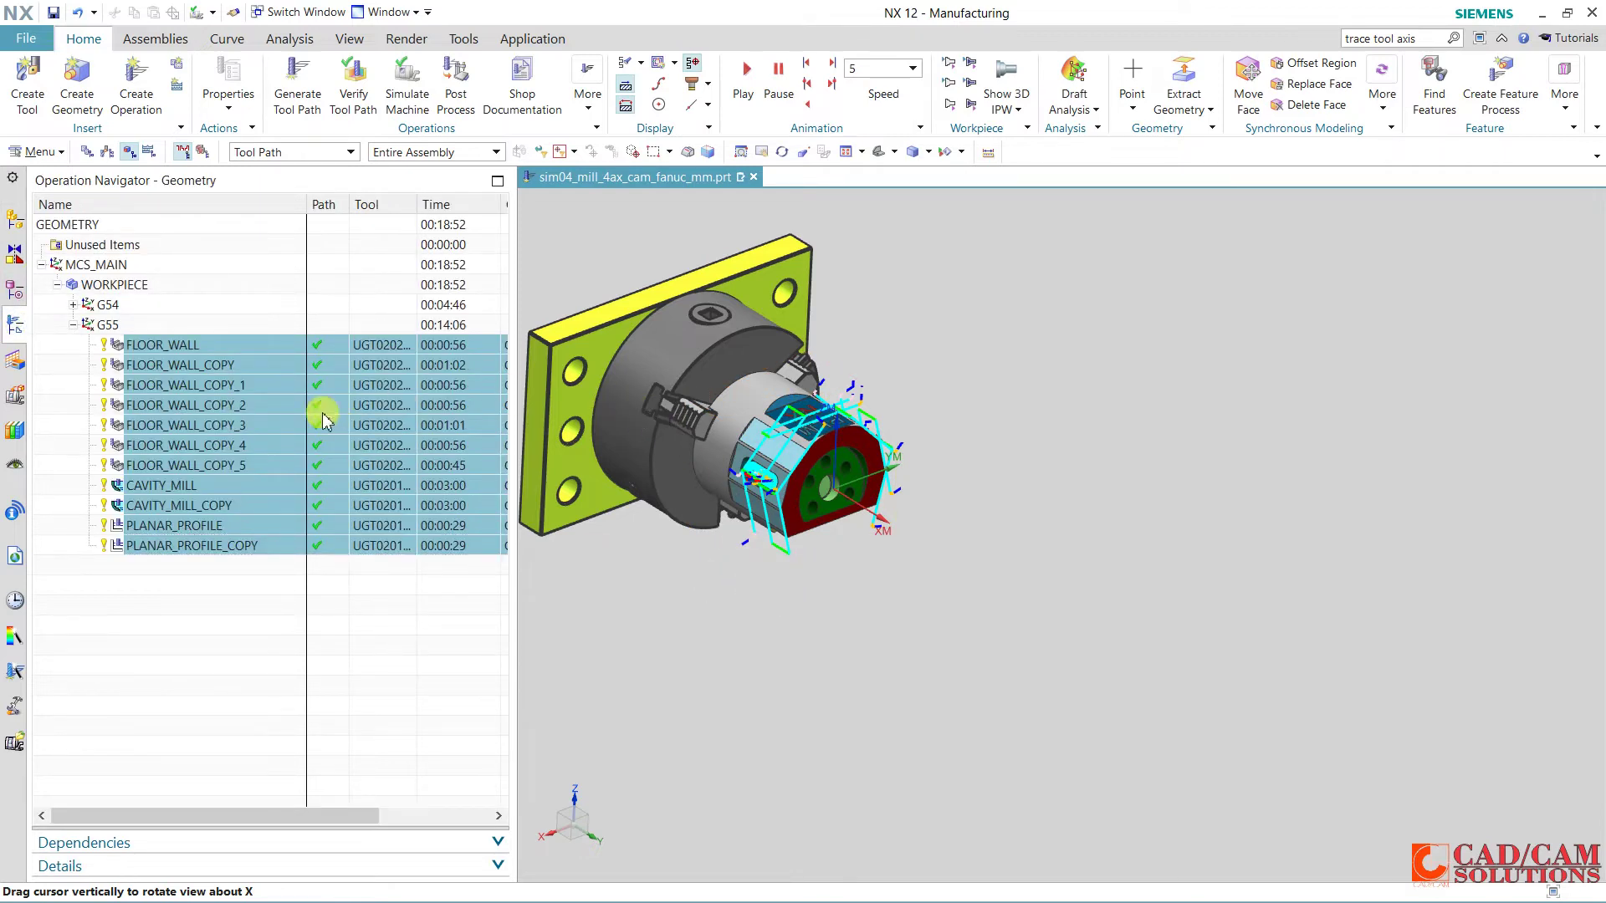
left_click(167, 365)
left_click(179, 585)
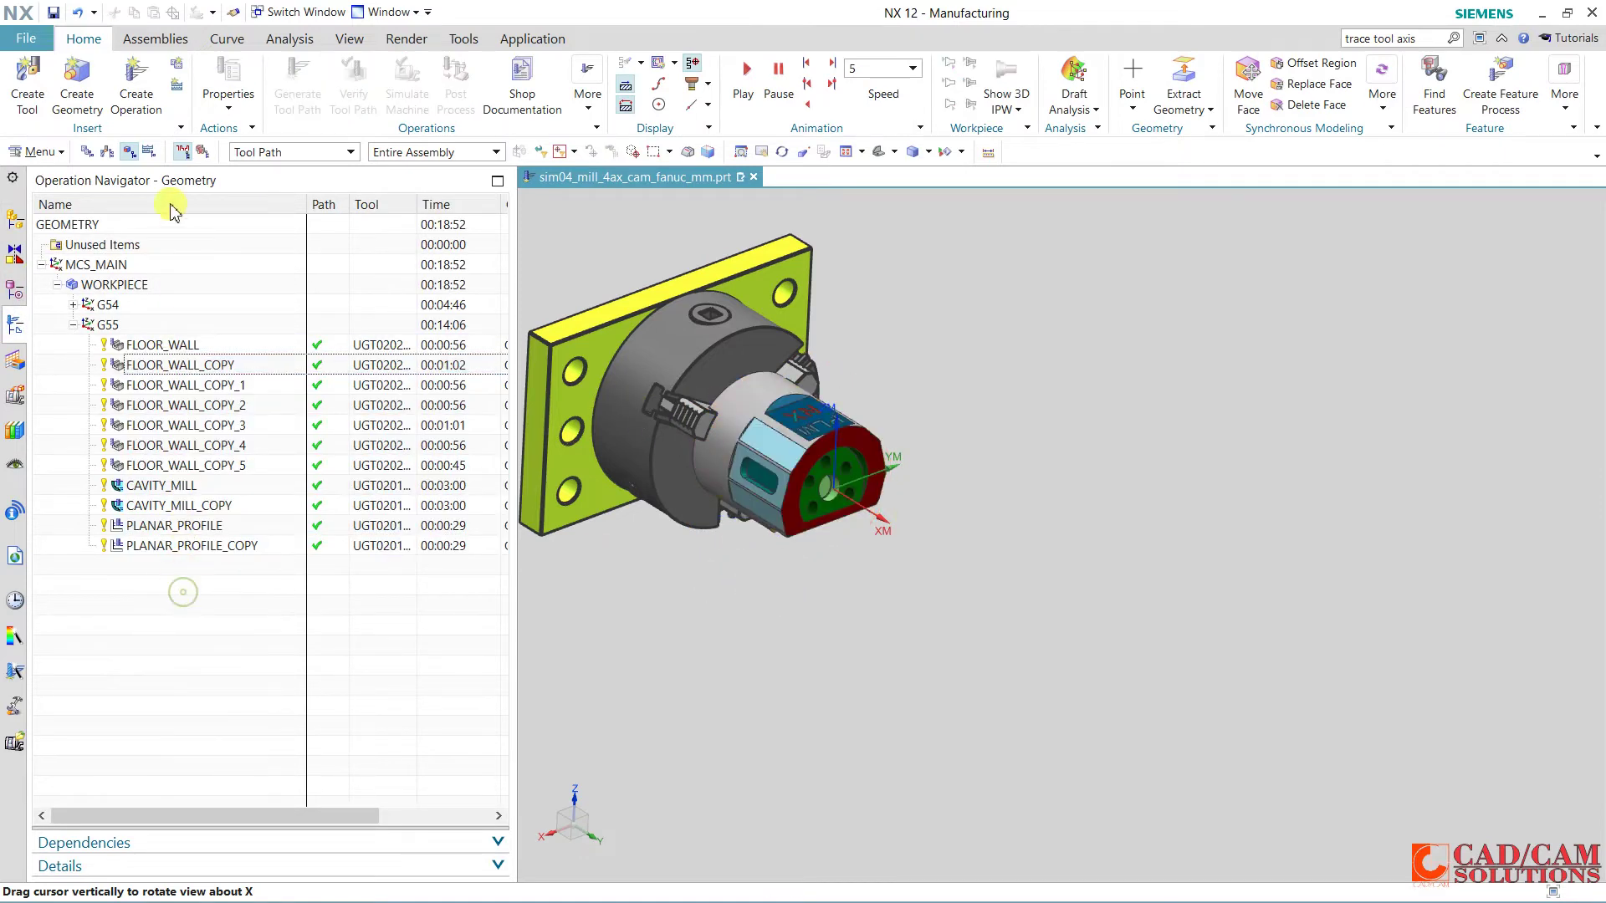
Create a new Floor Wall operation using tool UGT0201_096.
left_click(151, 106)
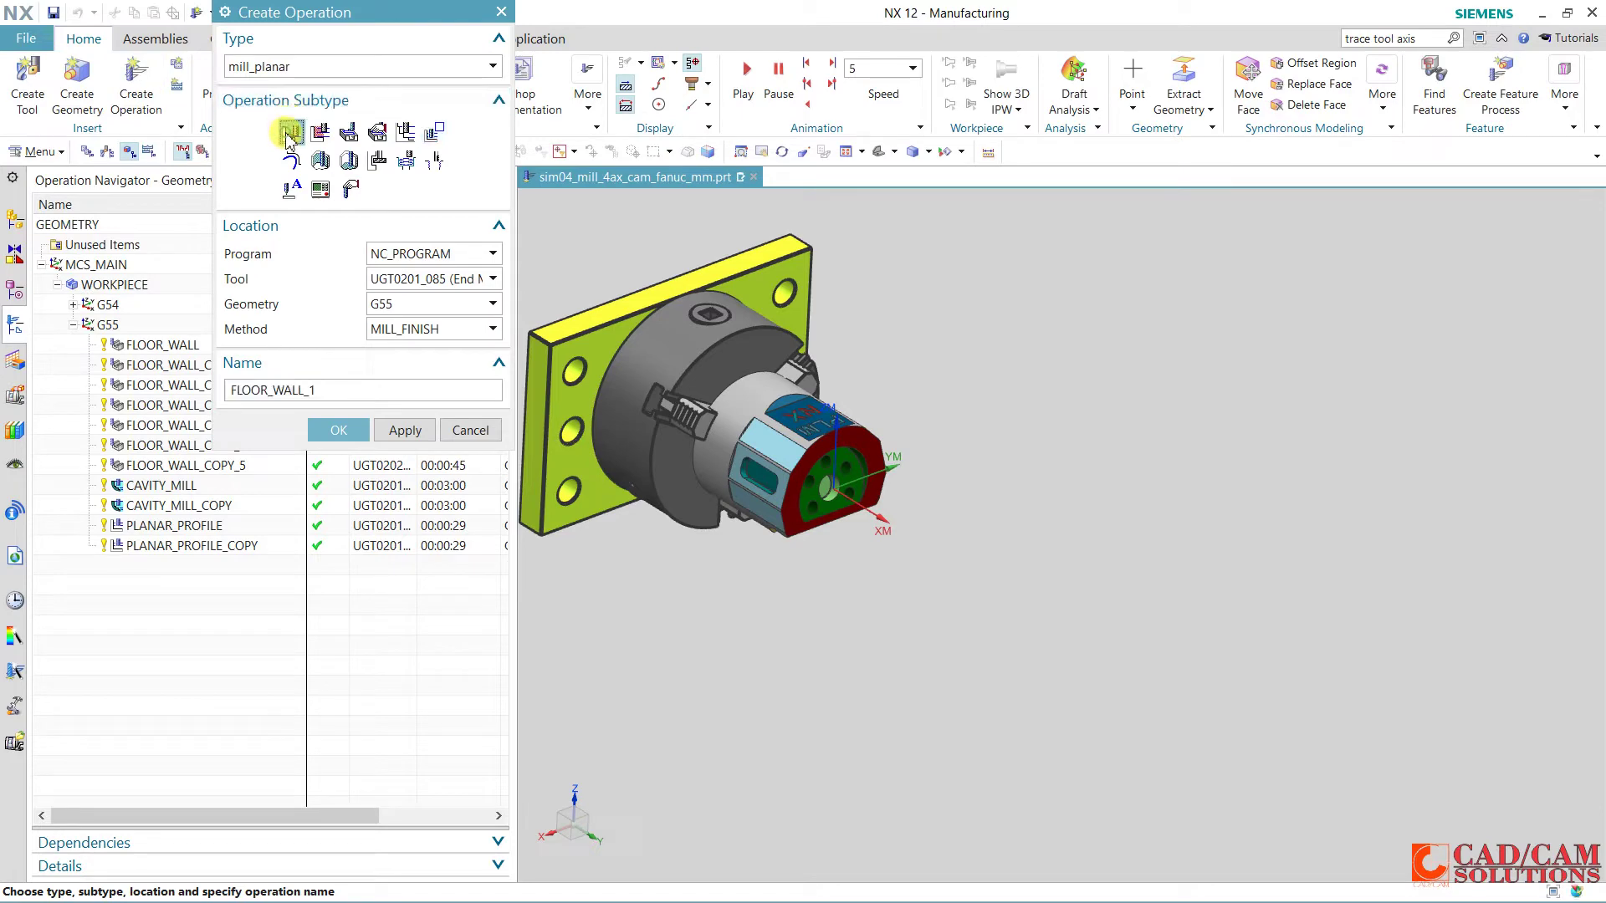
left_click(440, 279)
left_click(465, 370)
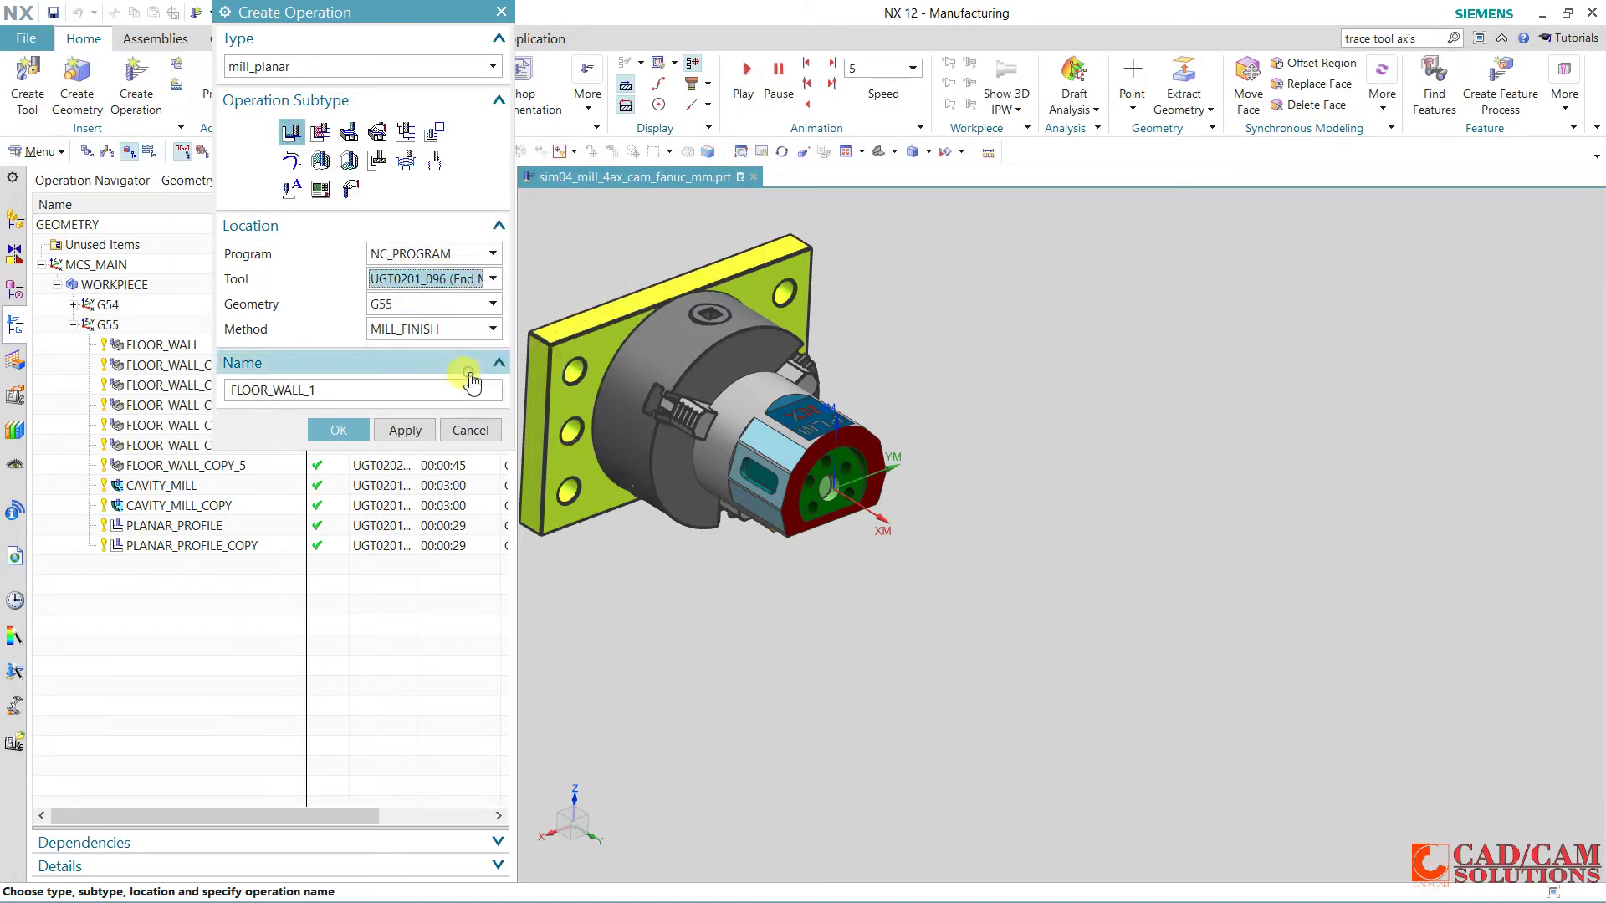
left_click(338, 429)
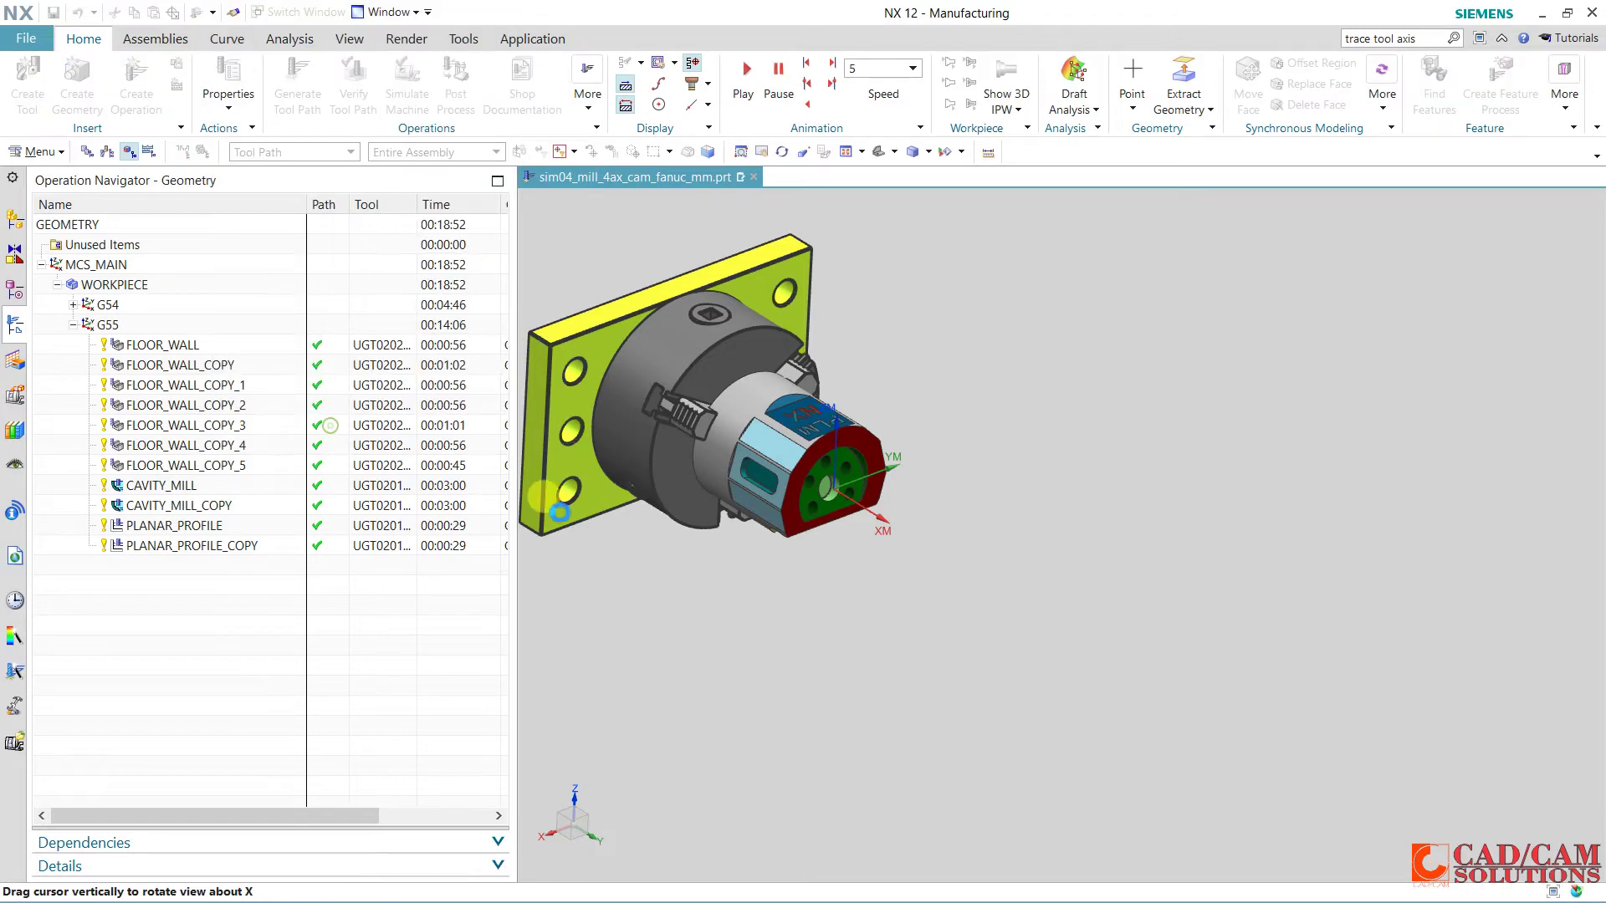
Set the cut area floors to the N, X, P, L and M letters, each as its own set.
middle_click_drag(769, 609, 771, 617)
scroll(770, 616, "up", 3)
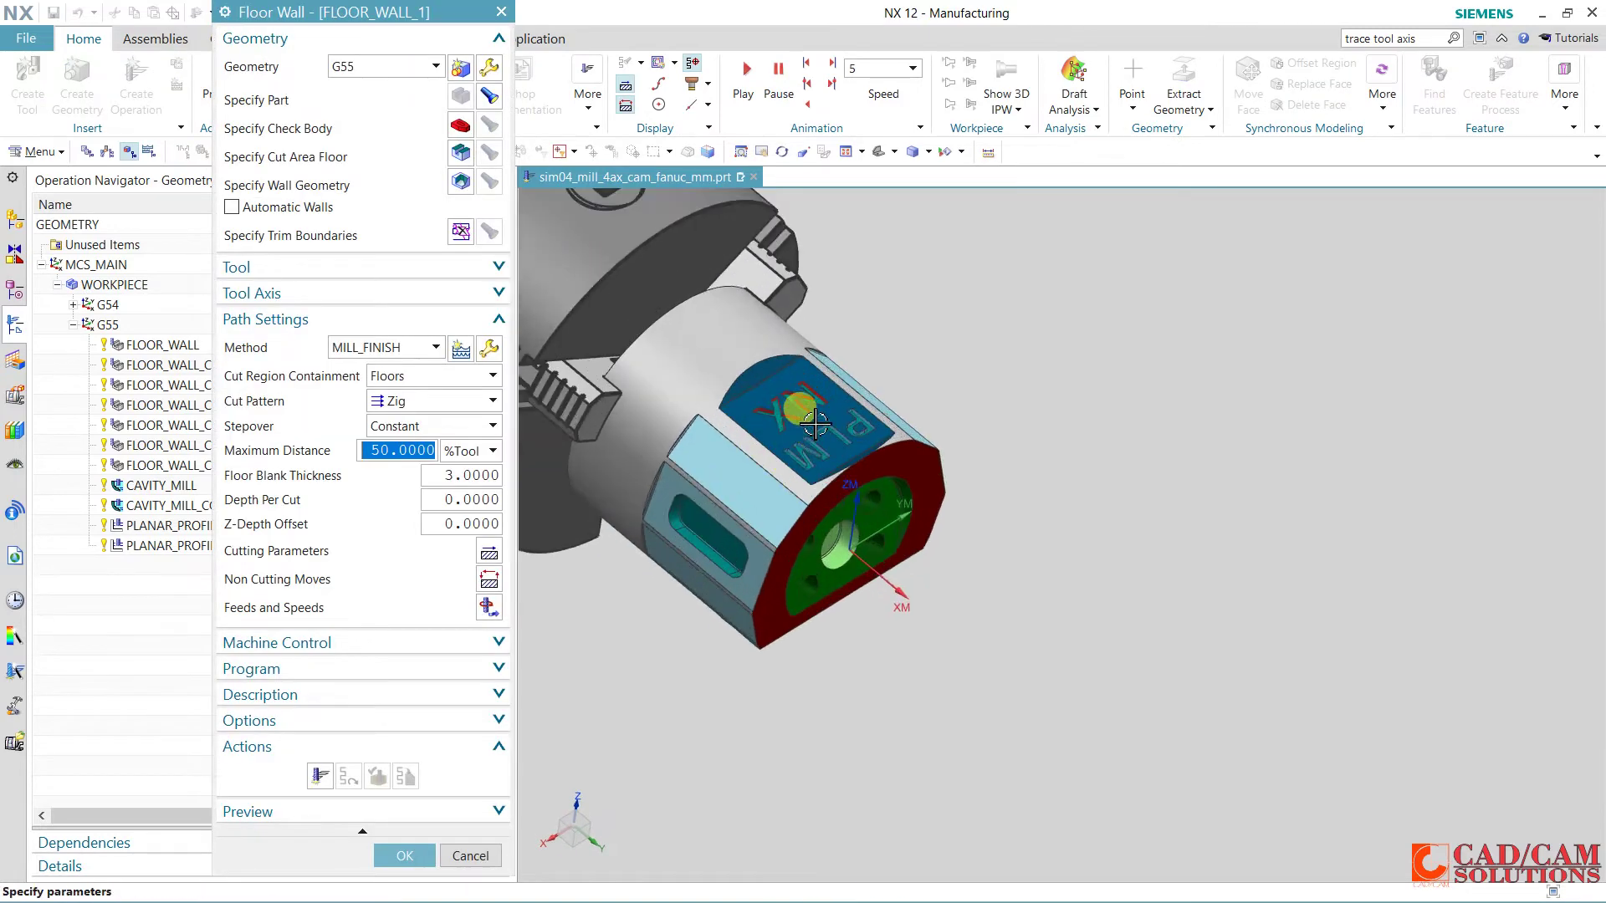
scroll(785, 373, "up", 3)
scroll(747, 475, "up", 3)
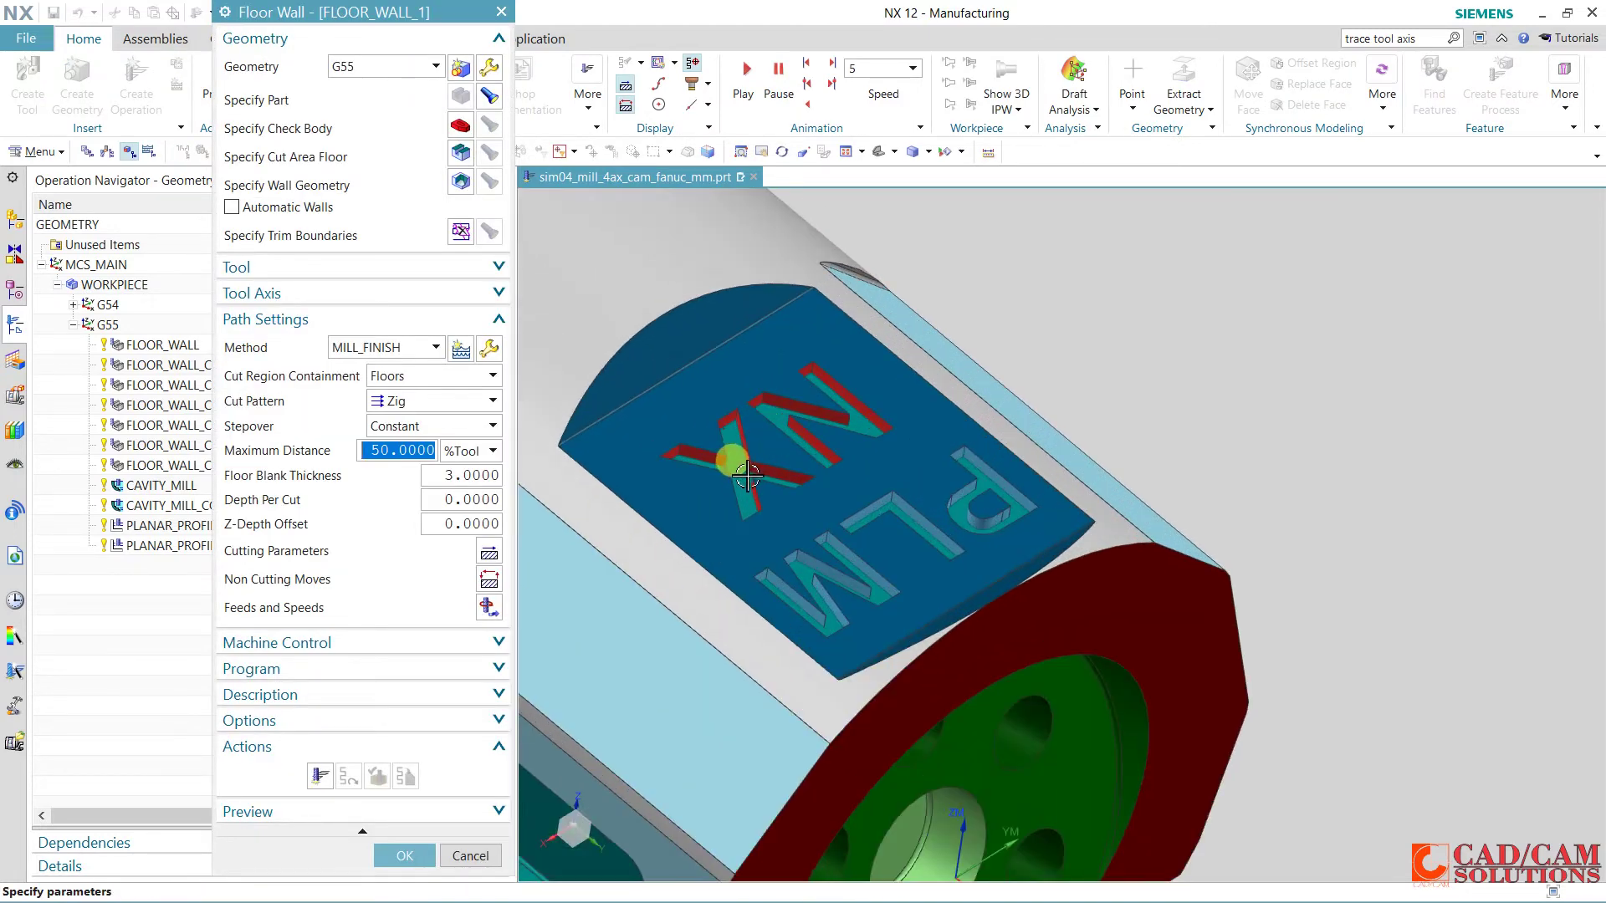
left_click(458, 157)
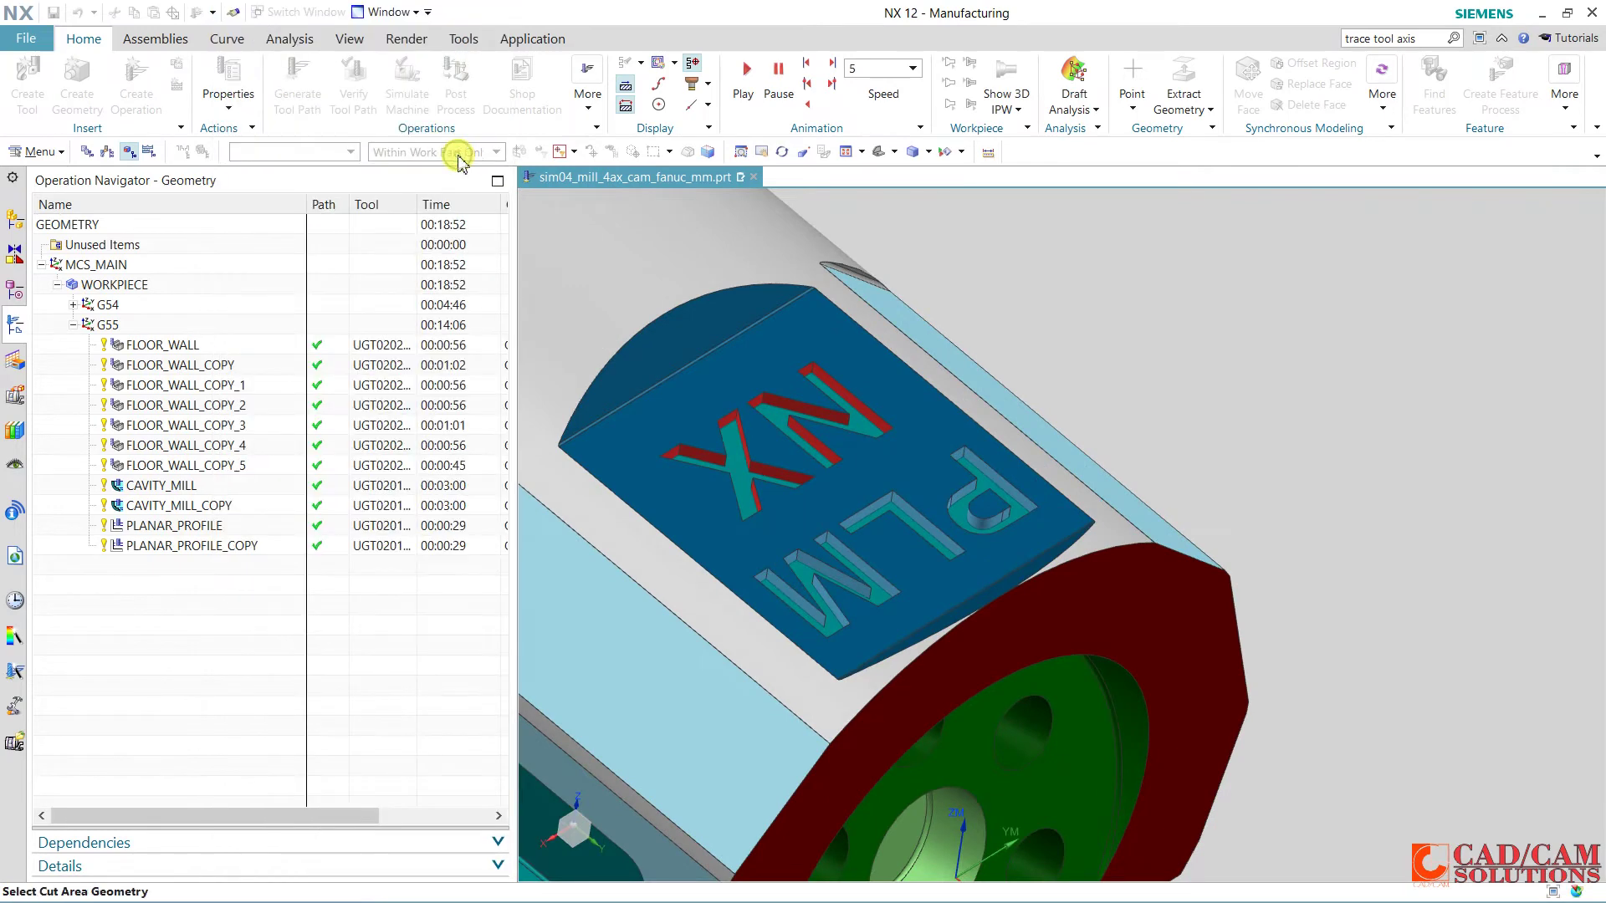
left_click(867, 430)
left_click(494, 102)
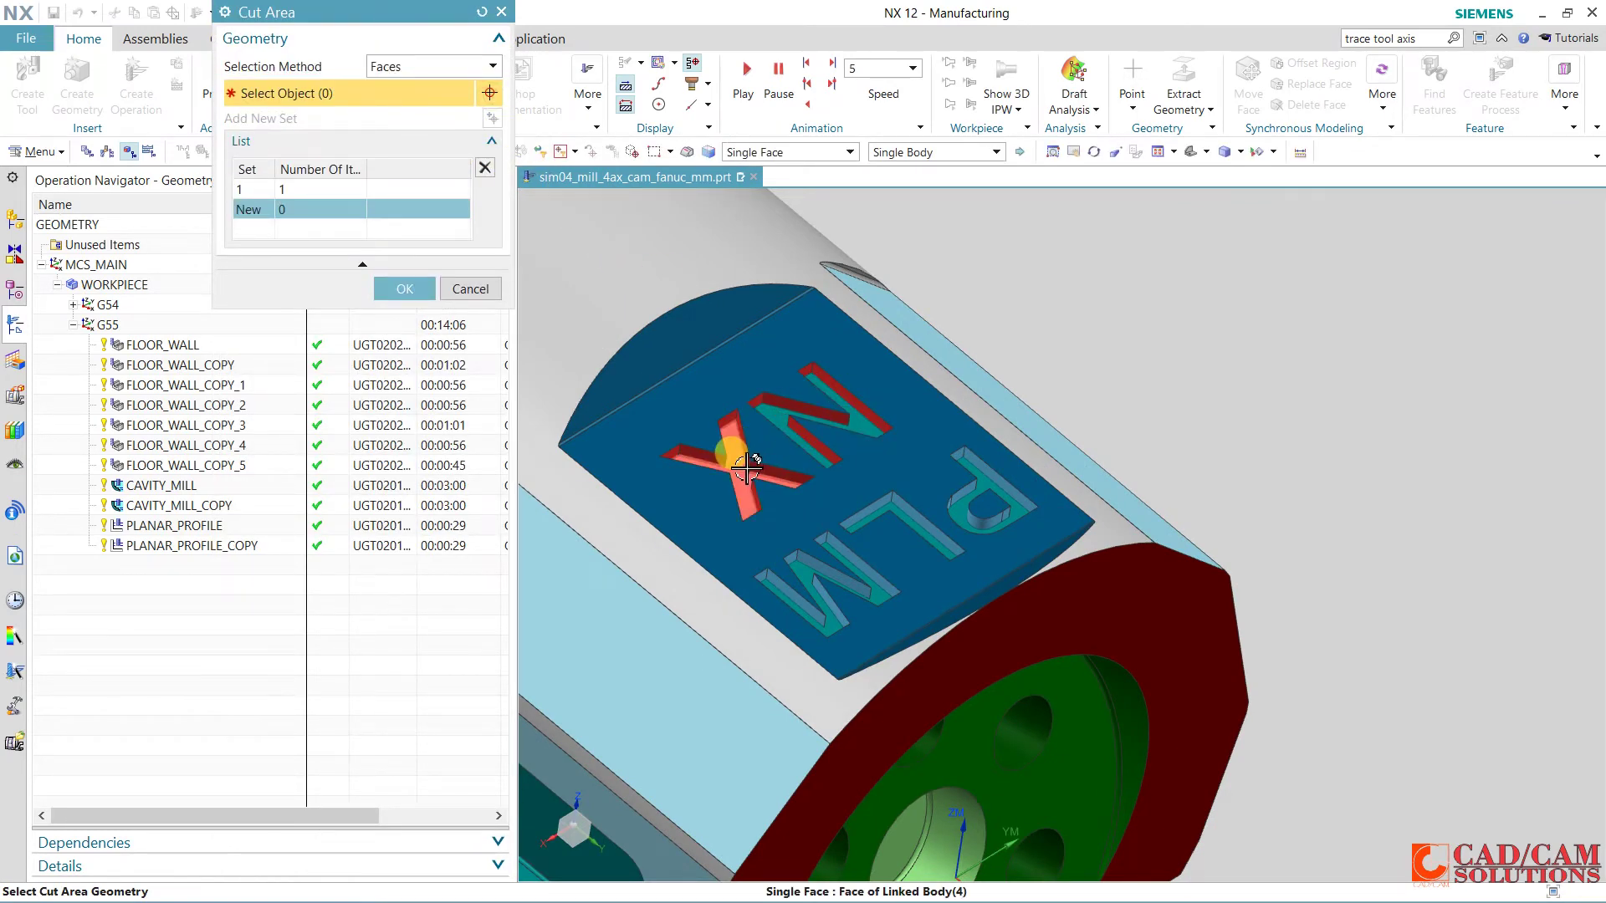
left_click(738, 447)
left_click(493, 96)
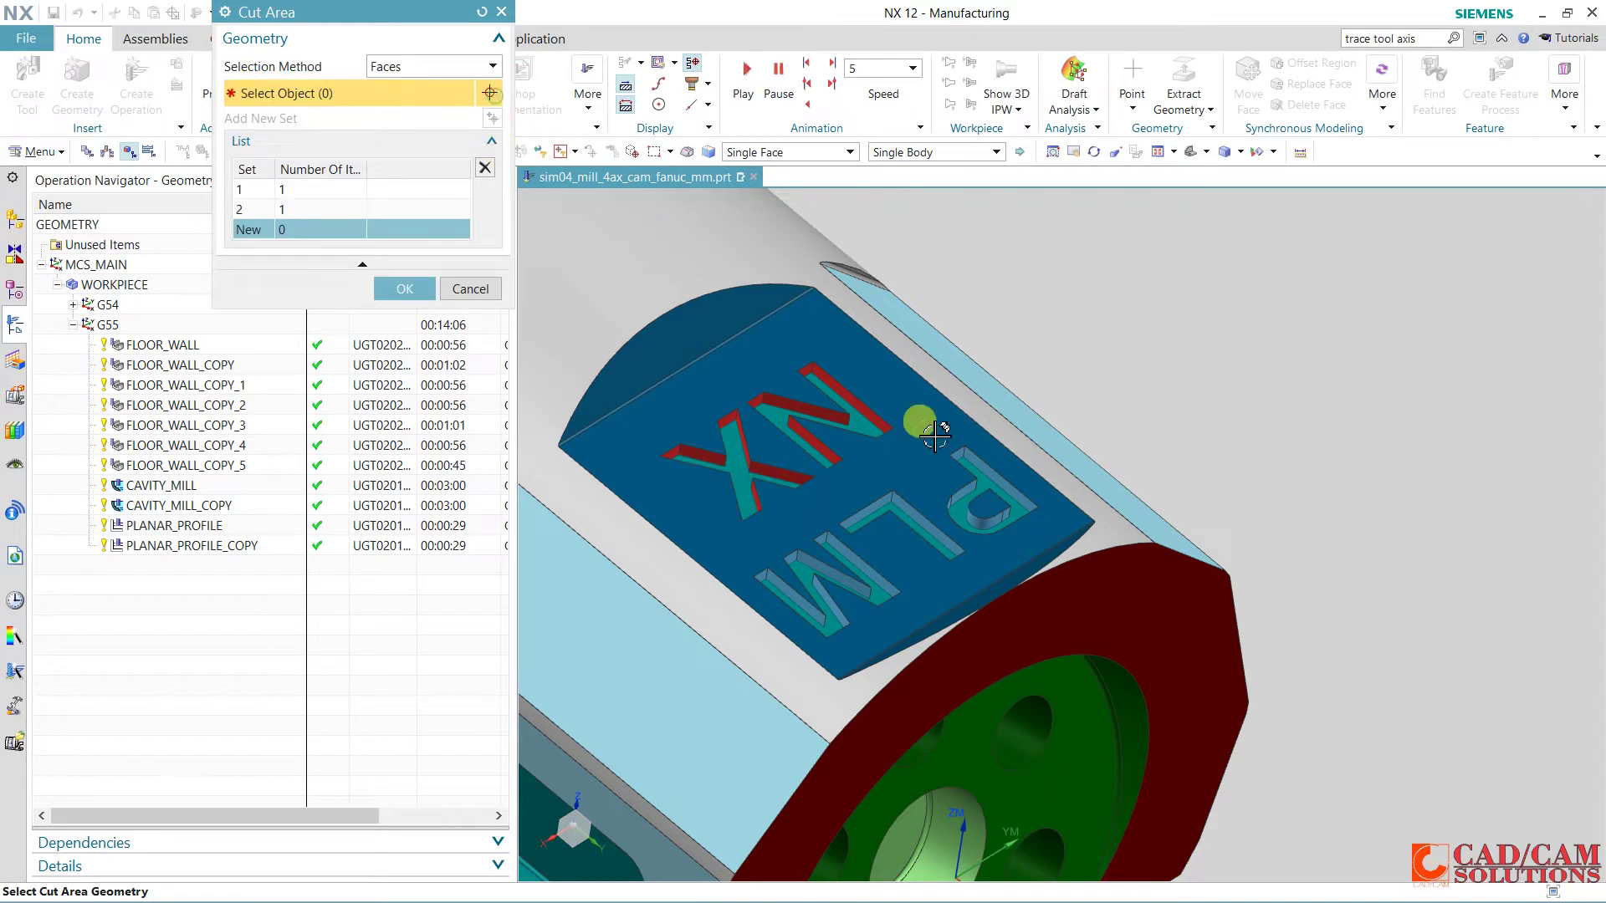
left_click(963, 512)
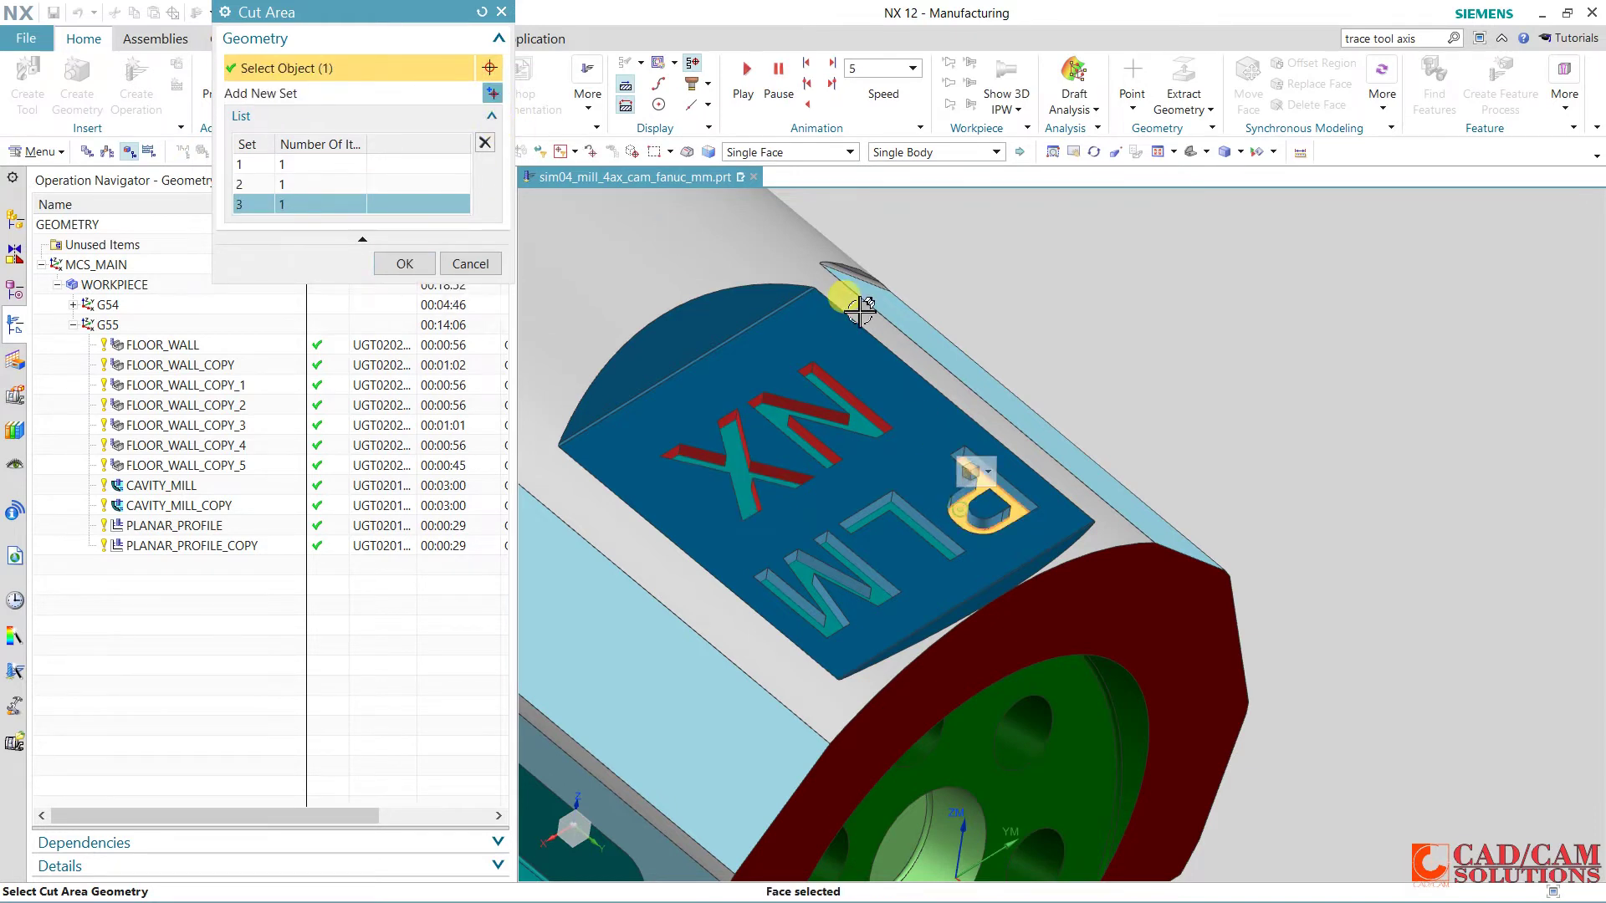
left_click(490, 95)
left_click(913, 527)
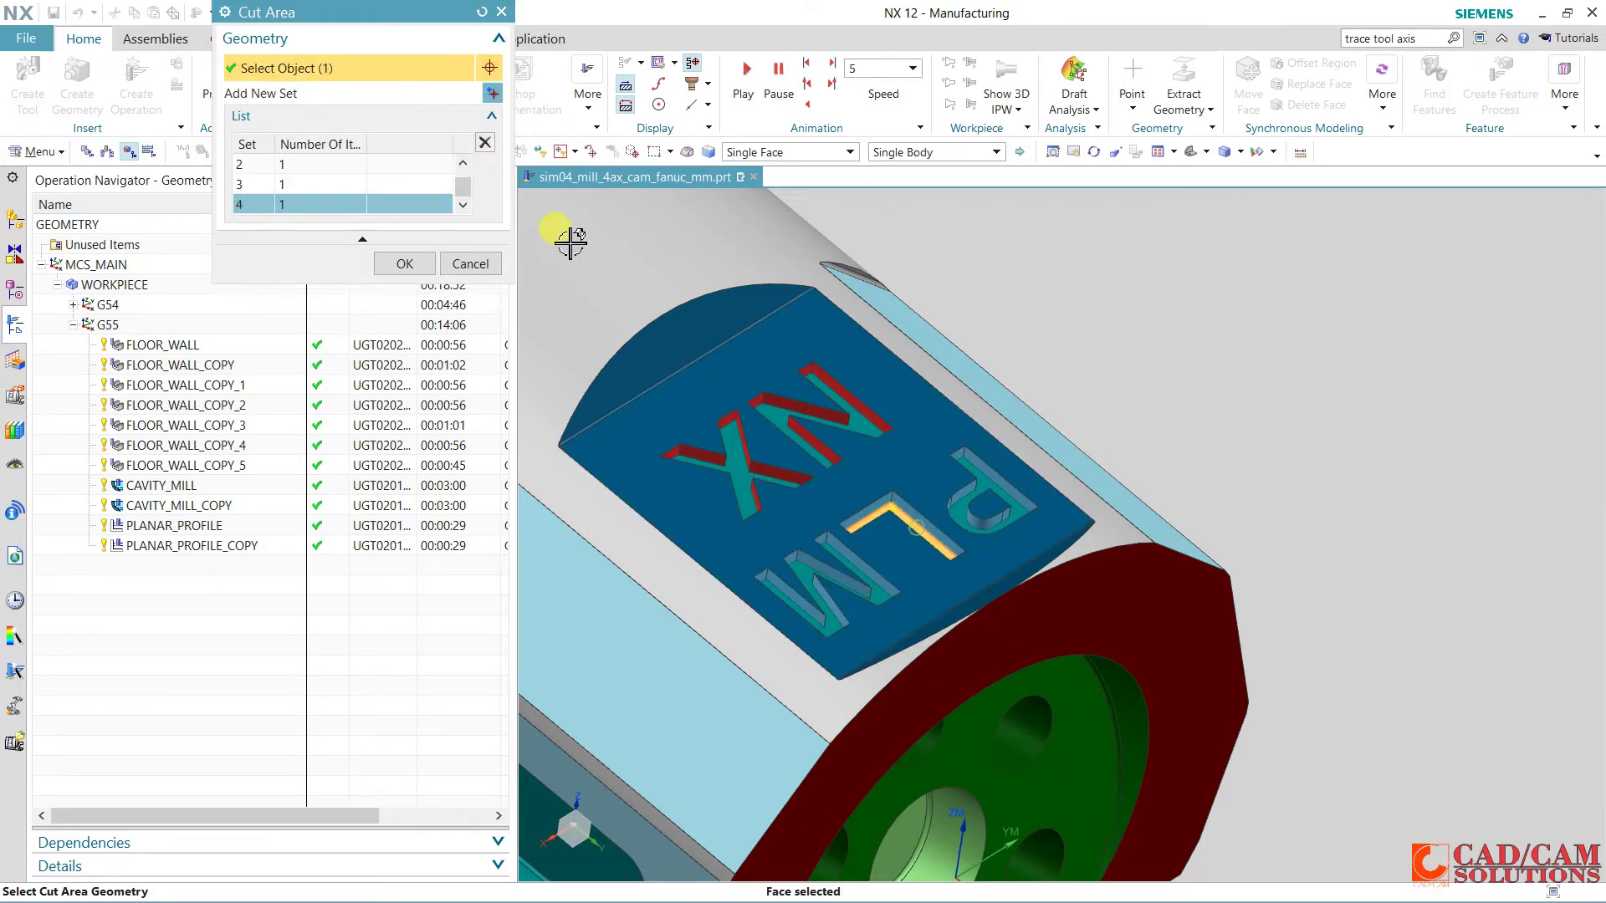
left_click(491, 96)
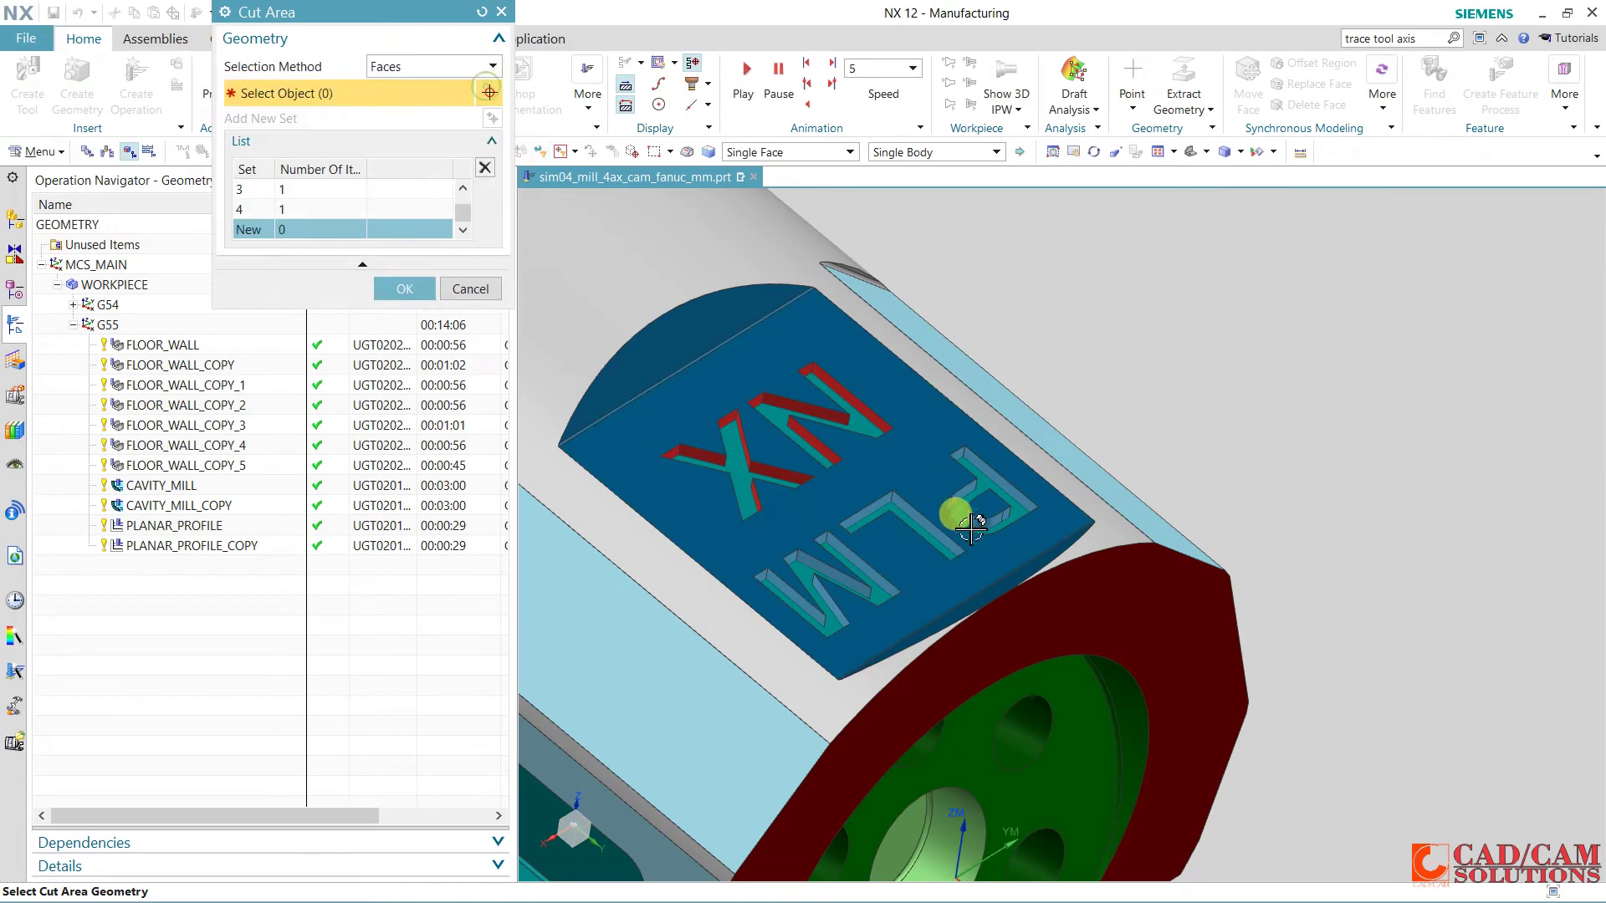
left_click(831, 549)
Confirm the letter floors, use automatic walls, and set cut region containment to Walls.
middle_click(393, 268)
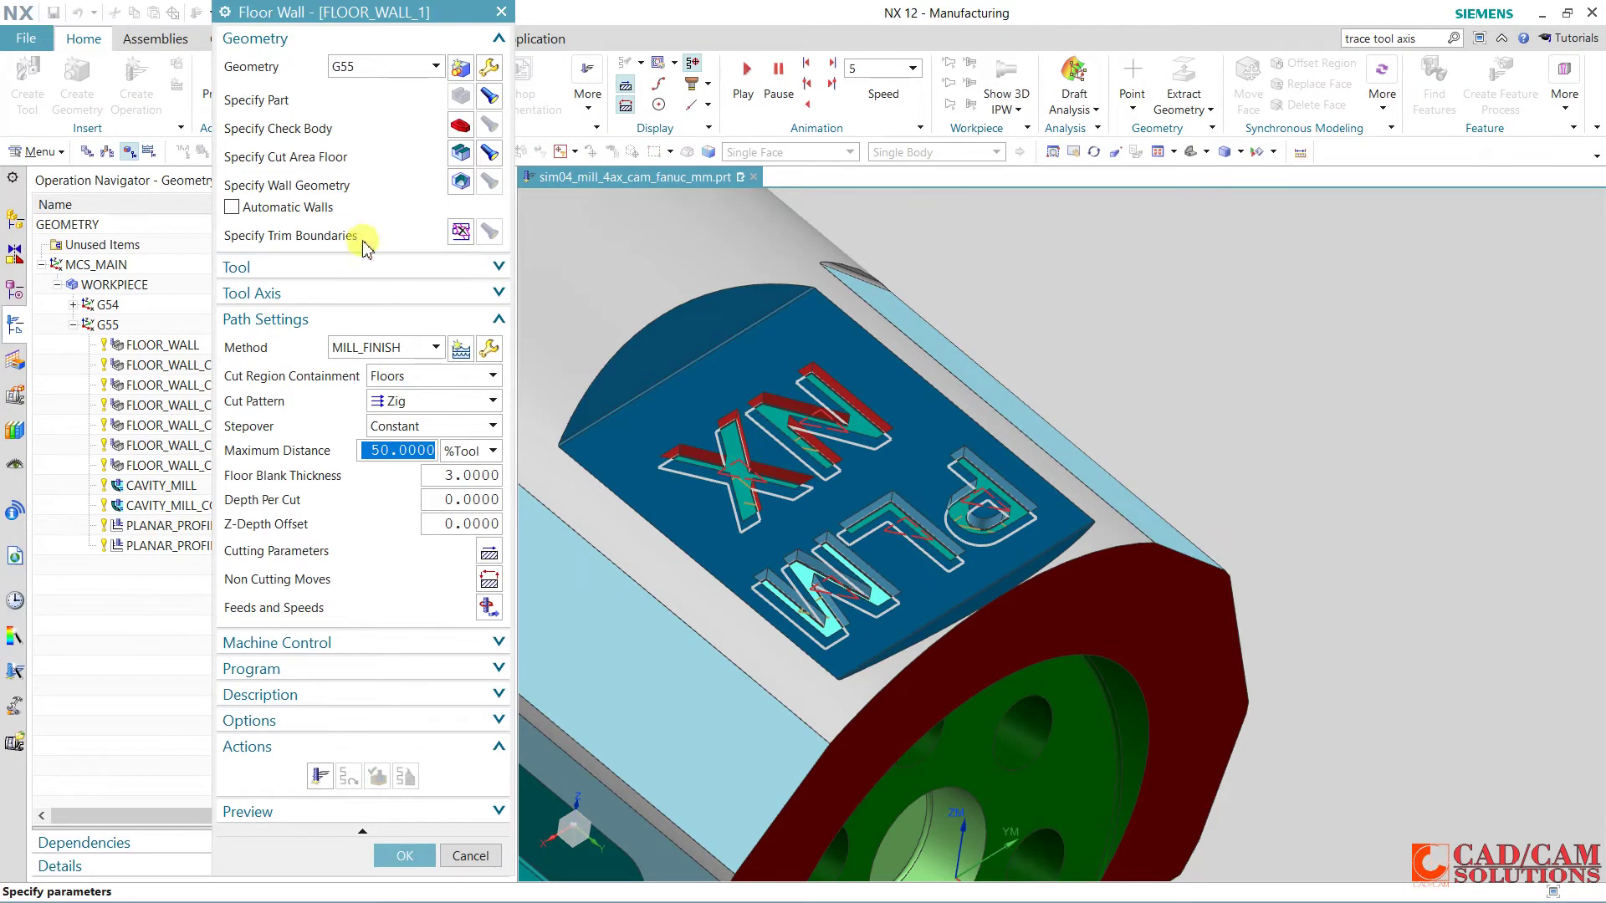
left_click(298, 213)
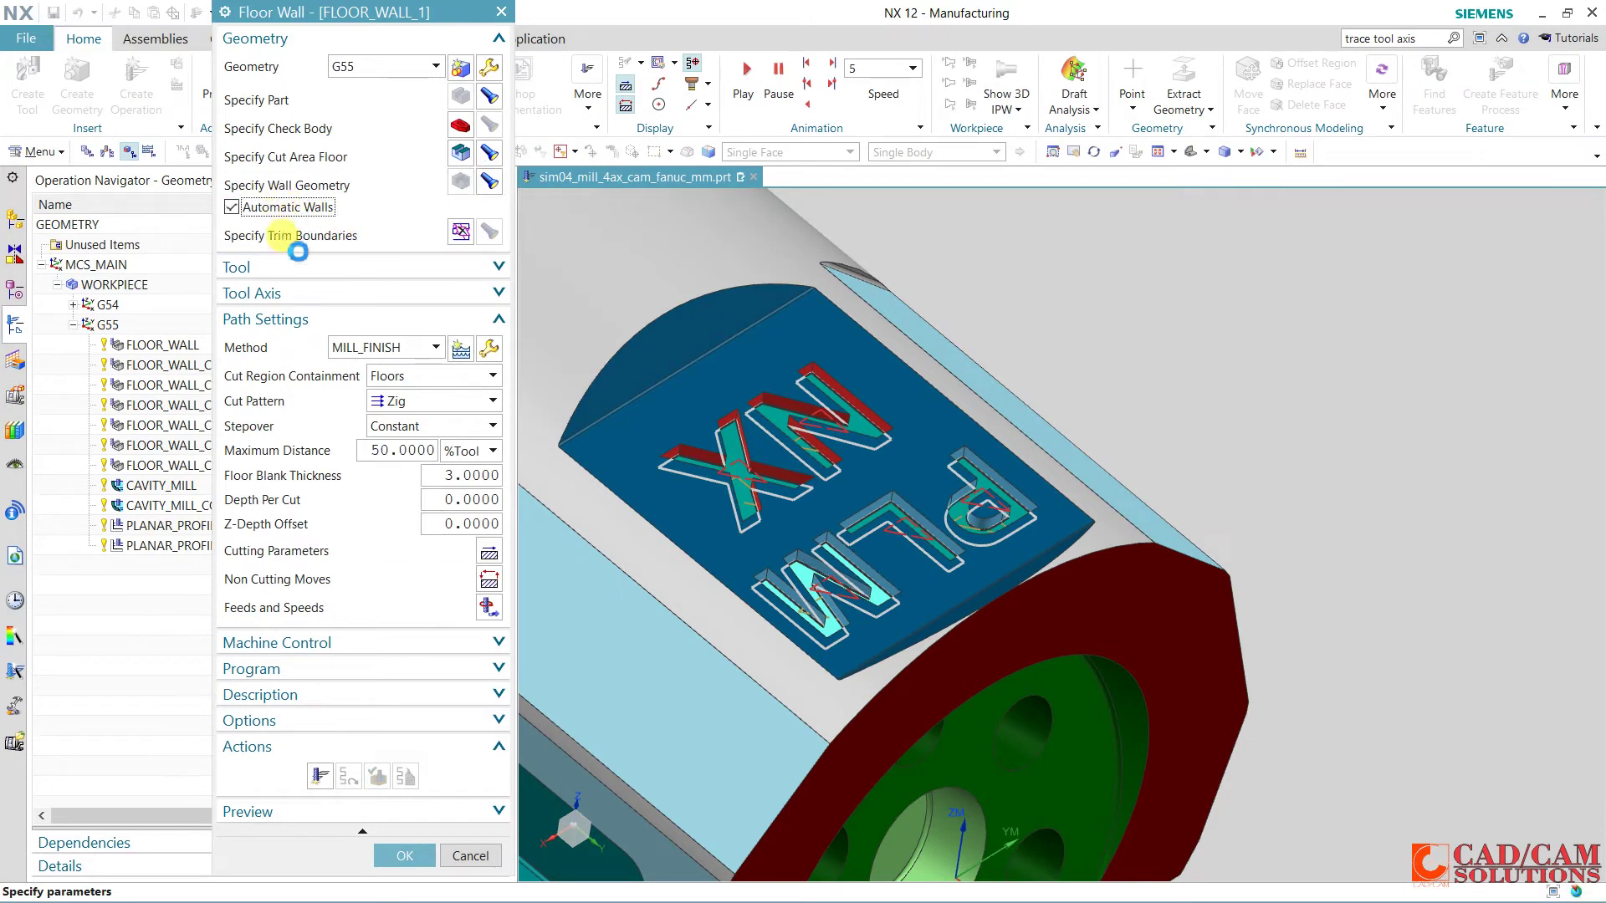
left_click(330, 293)
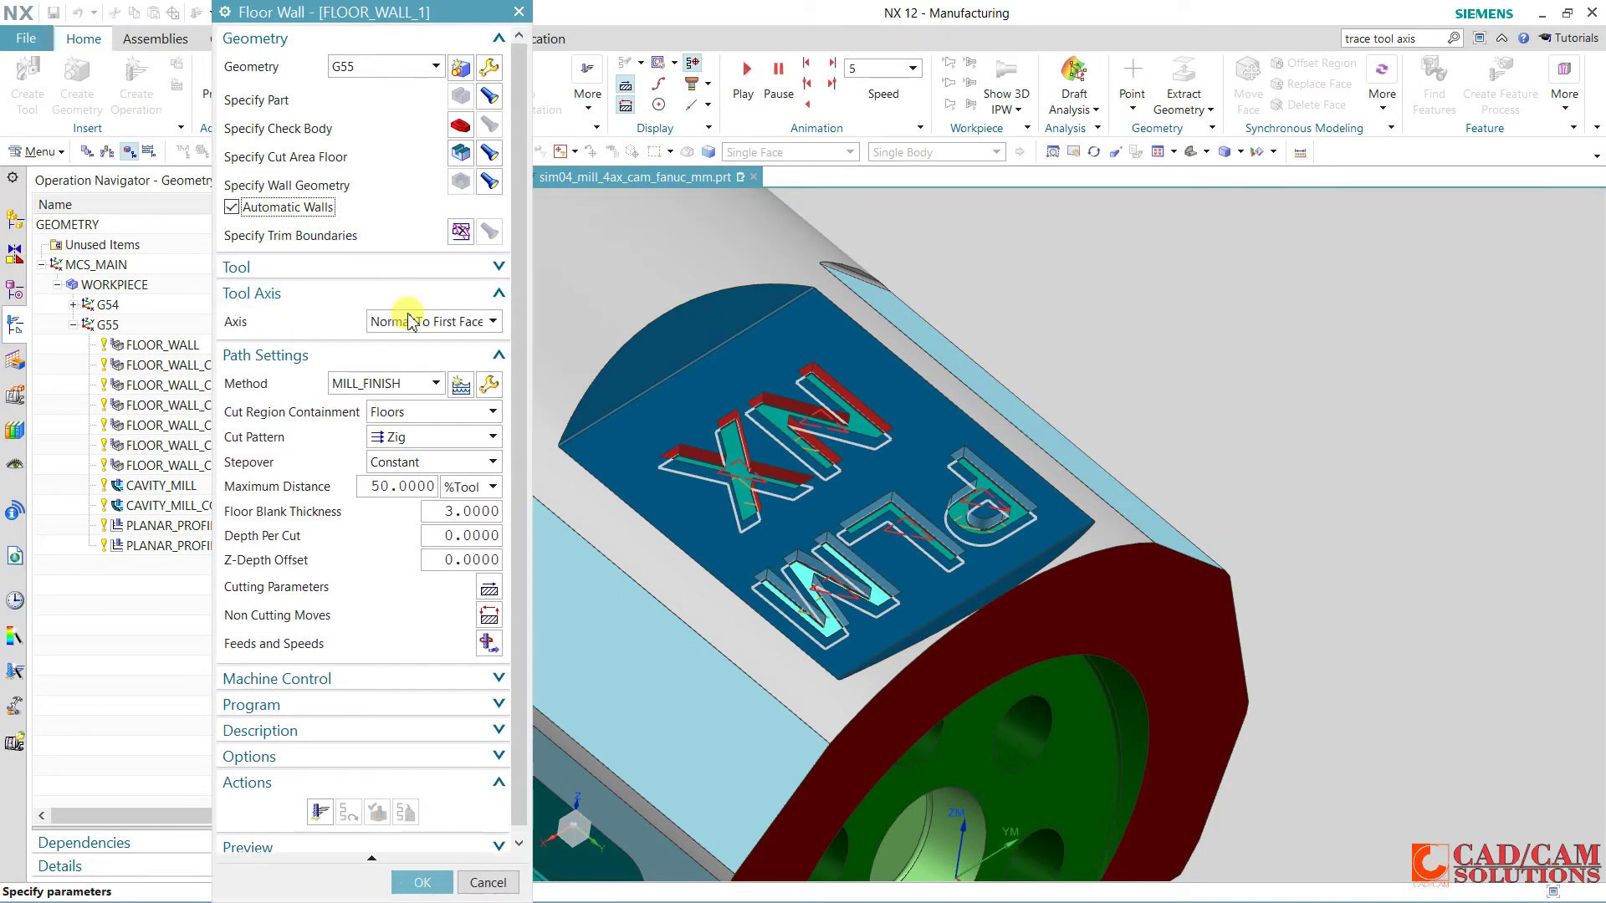
left_click(396, 296)
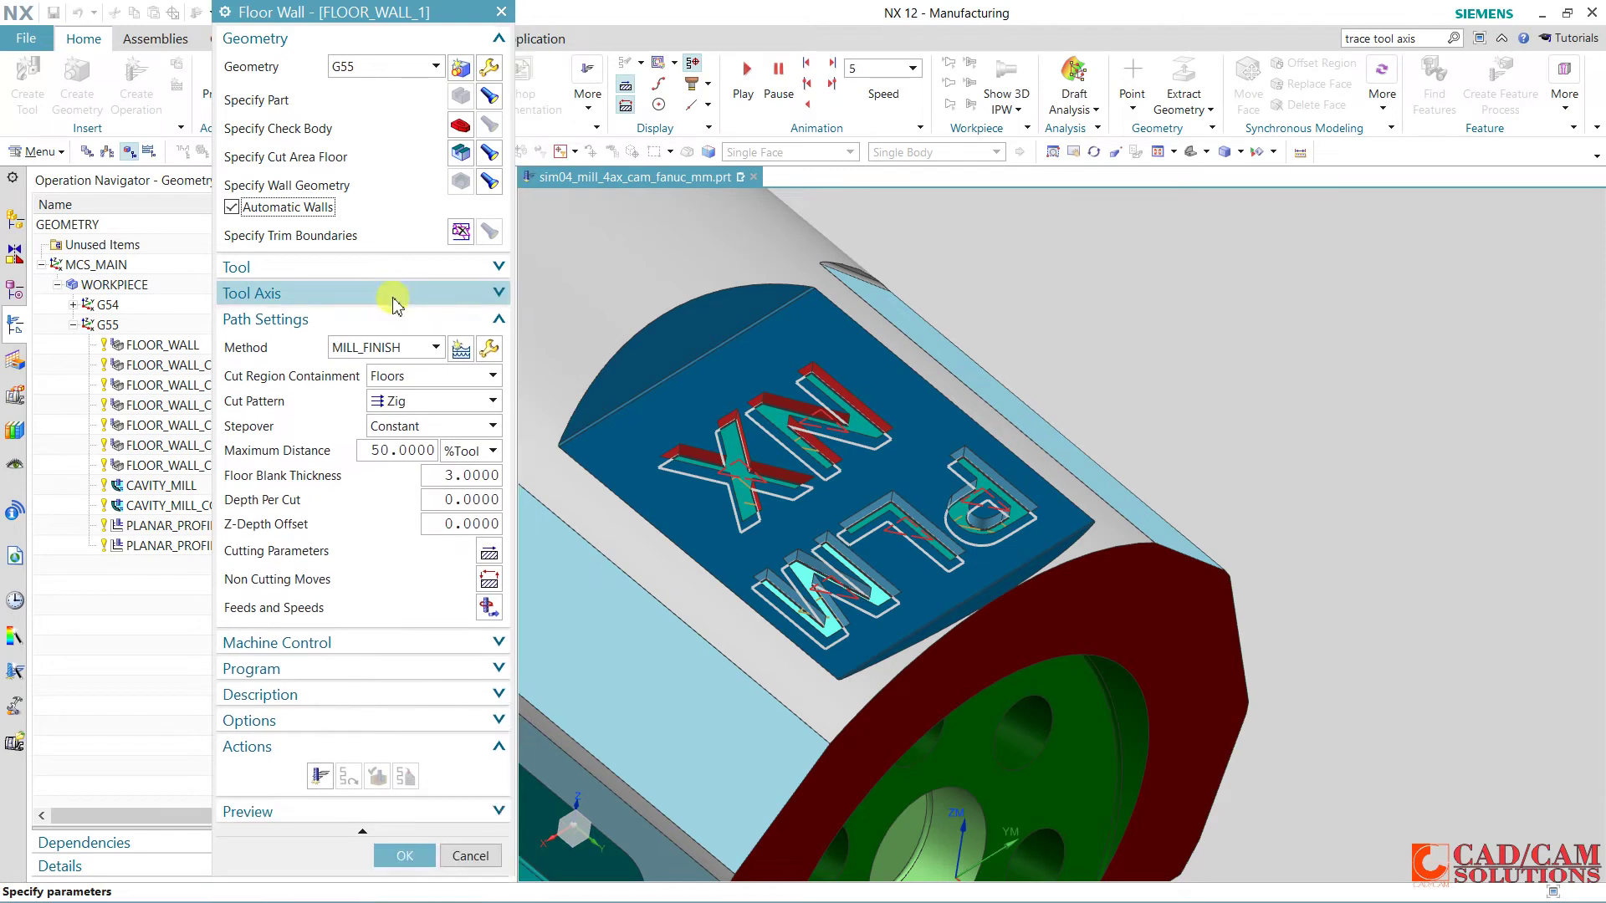
left_click(415, 375)
left_click(414, 415)
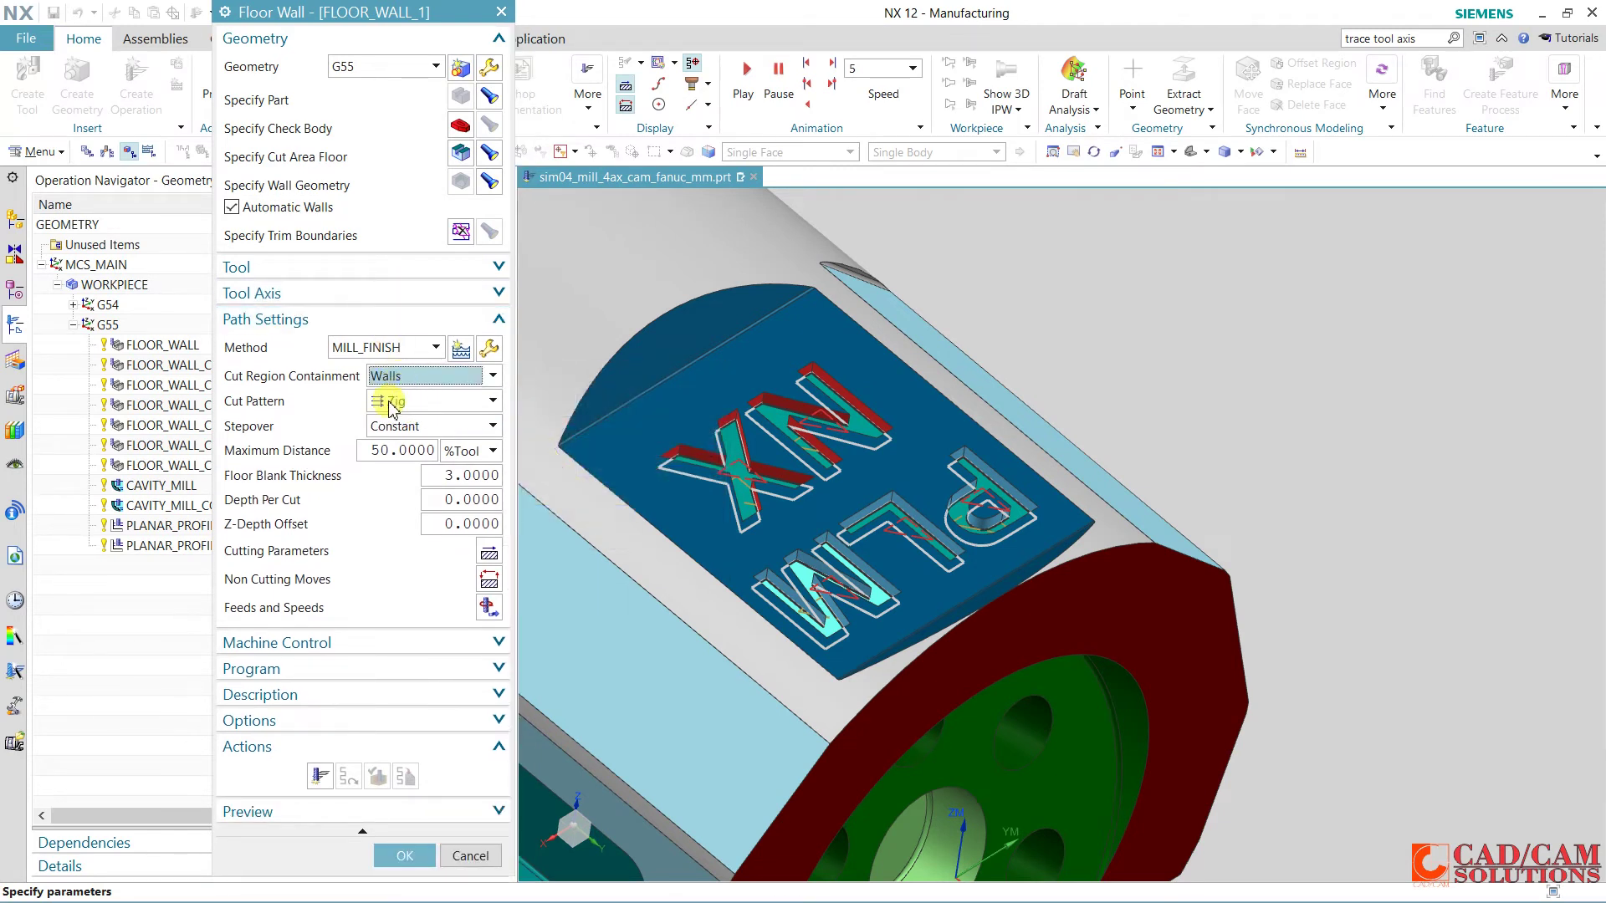
Set the cut pattern to Profile with 1.0000 depth per cut.
left_click(398, 403)
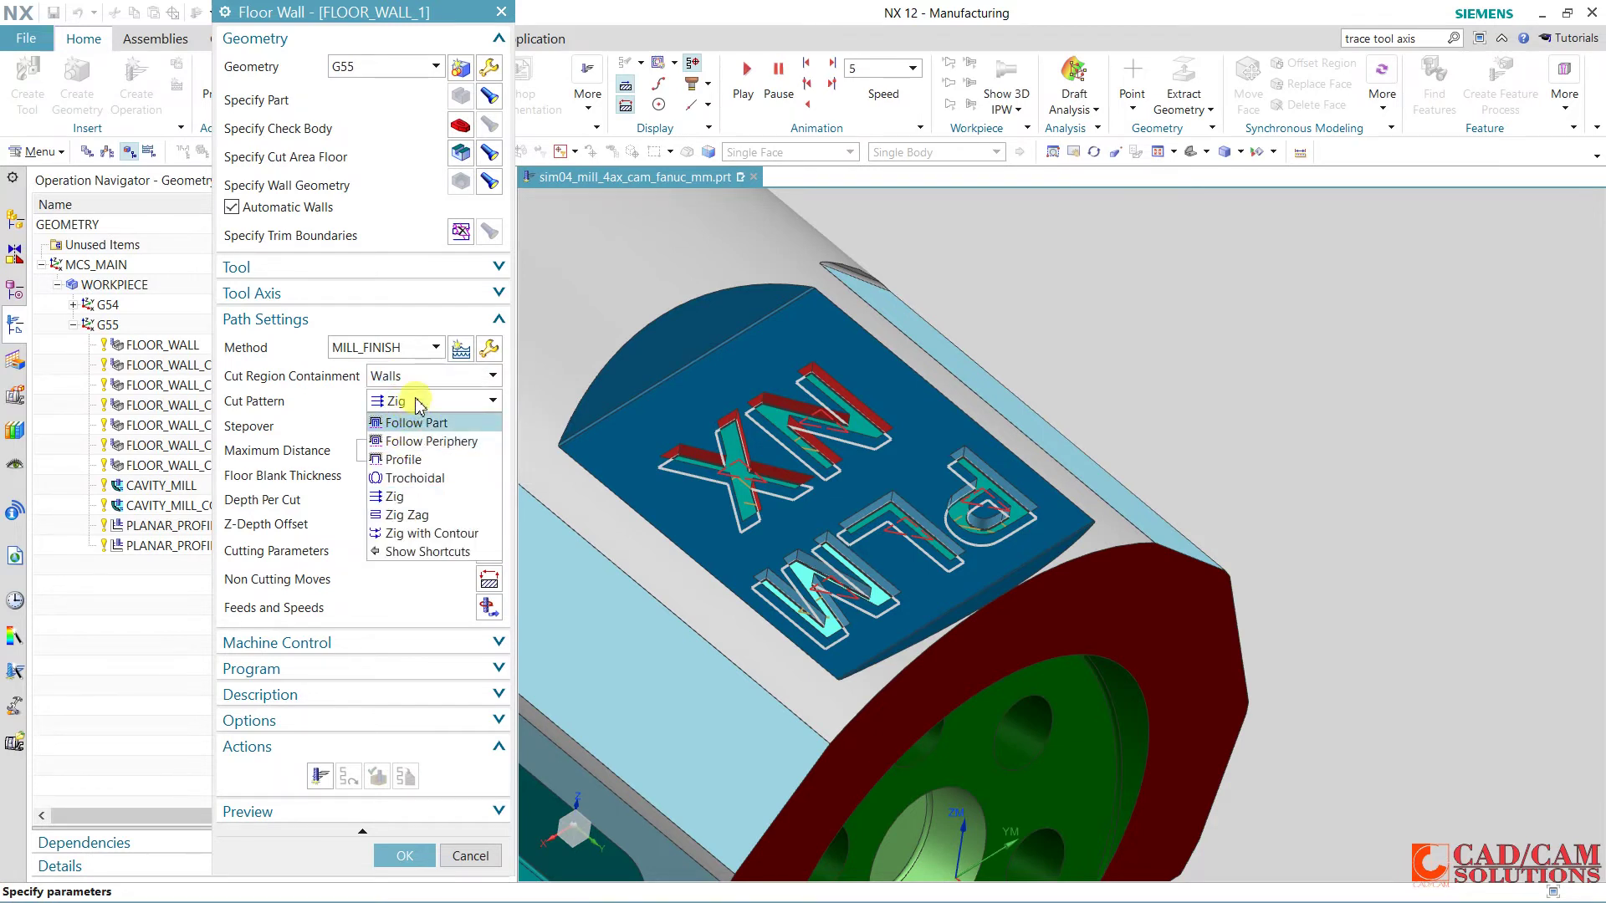
left_click(407, 461)
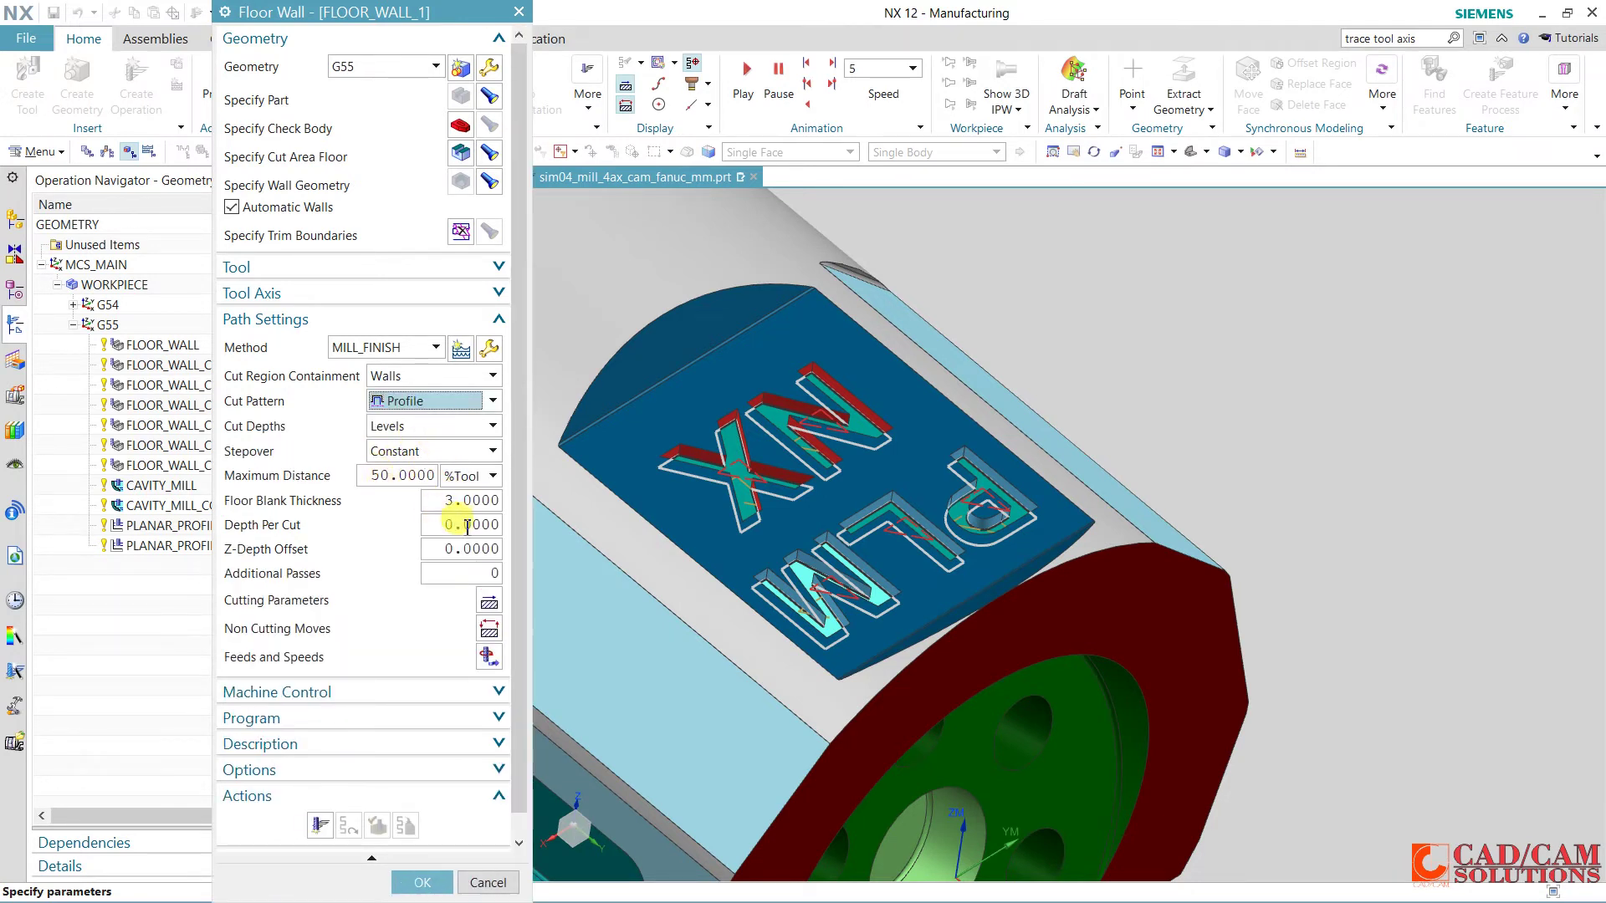
left_click(476, 525)
type("1.0000")
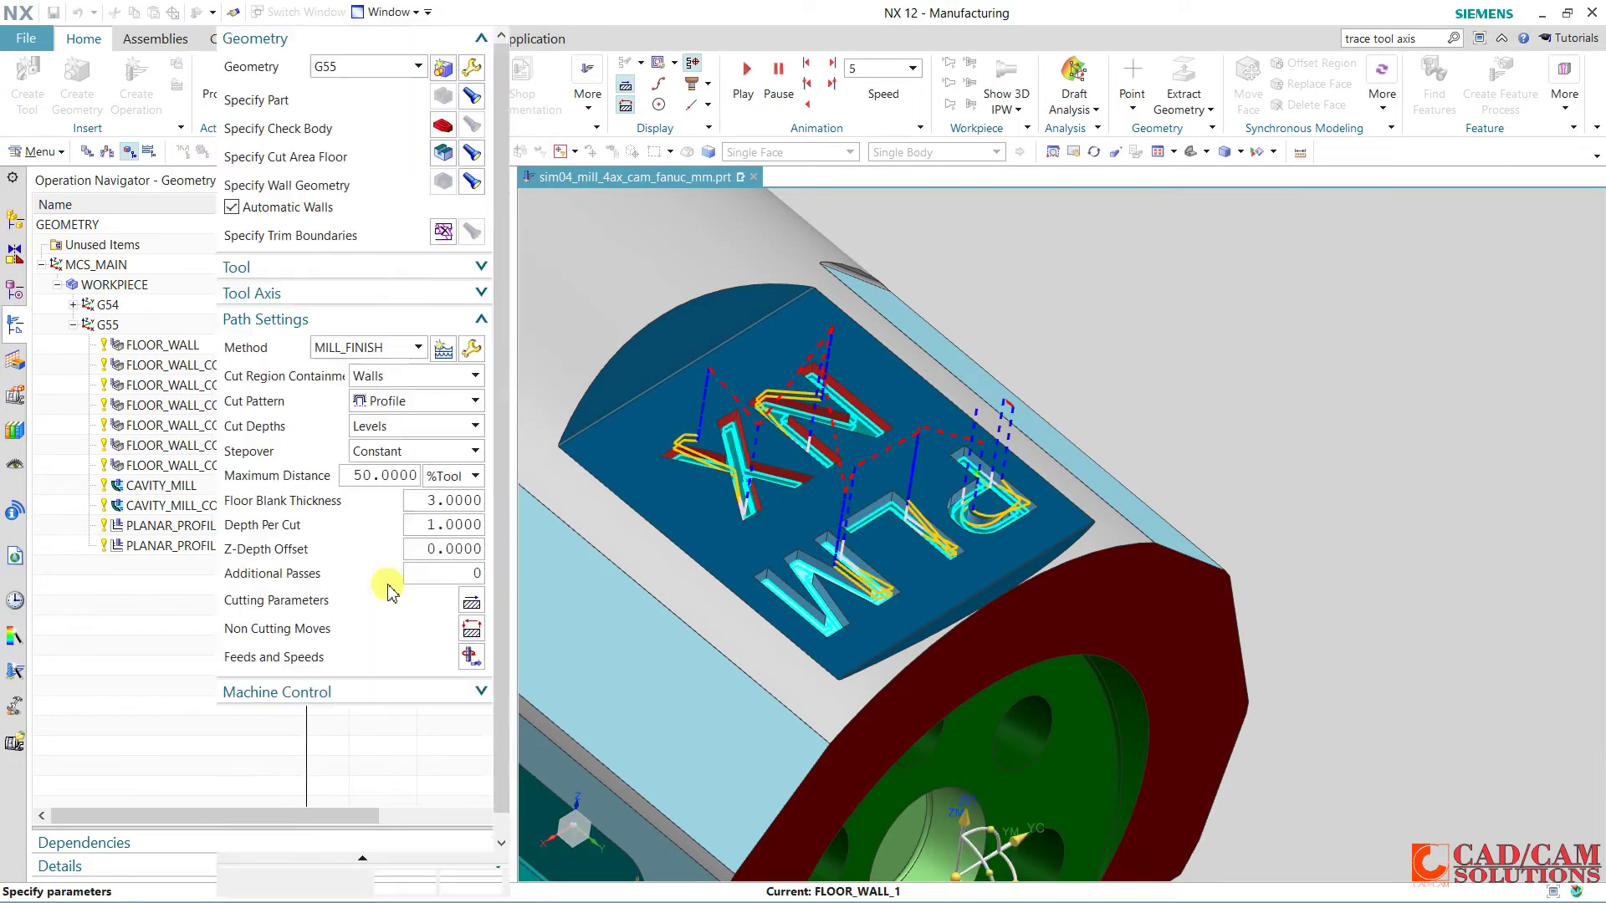
Replay the FLOOR_WALL_1 engraving toolpath, accept the operation, and orbit out to the chuck and fixture.
left_click(377, 805)
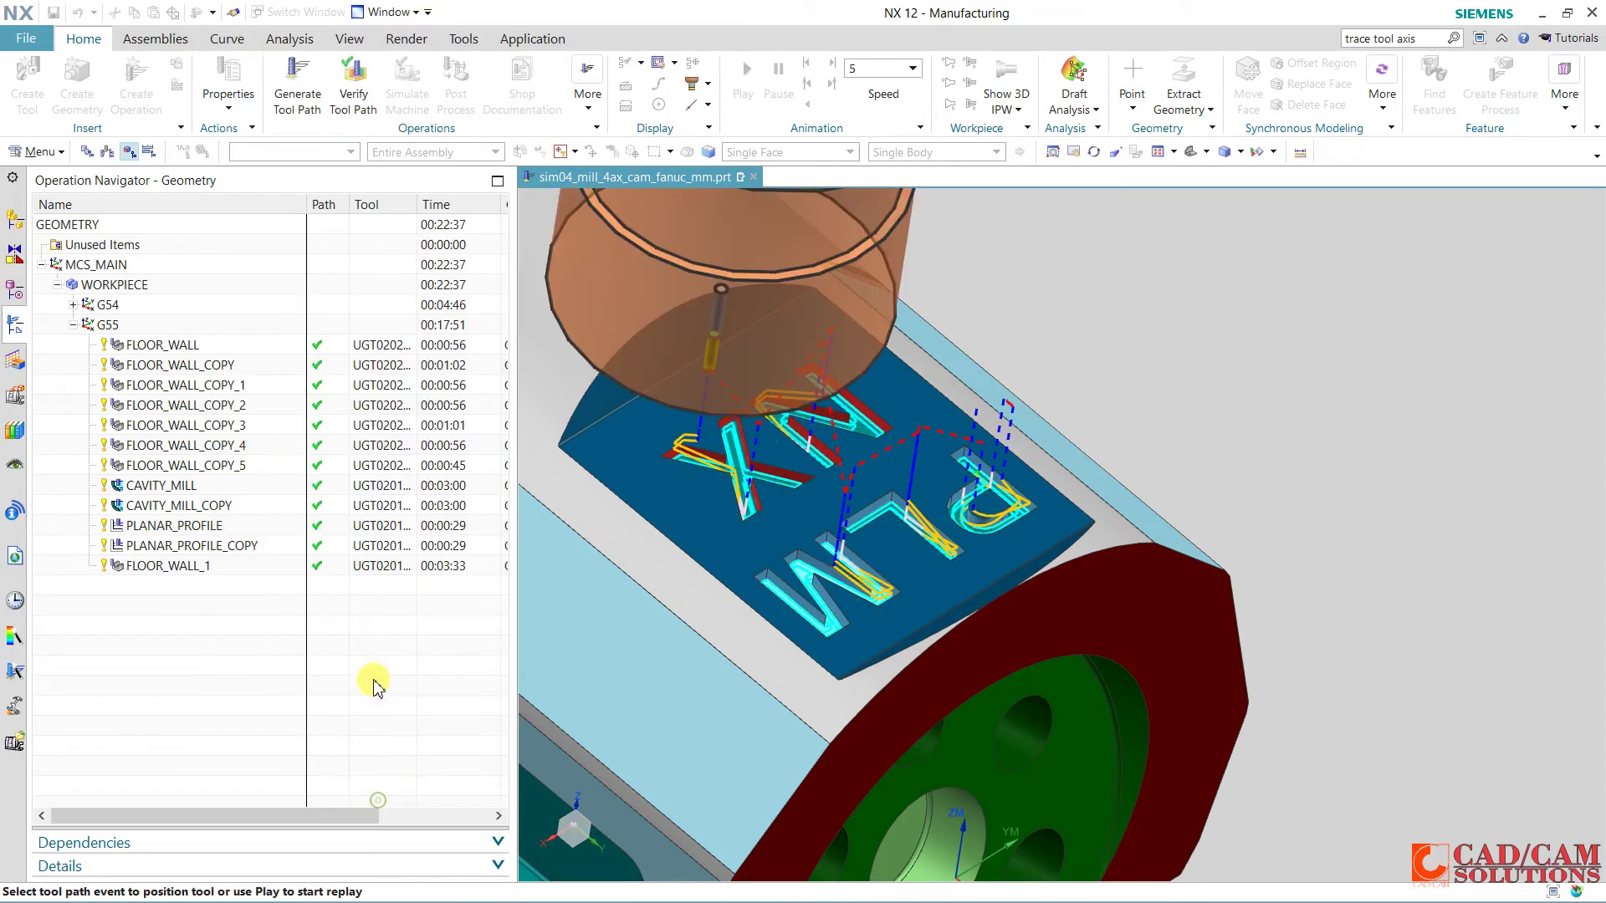
left_click(364, 782)
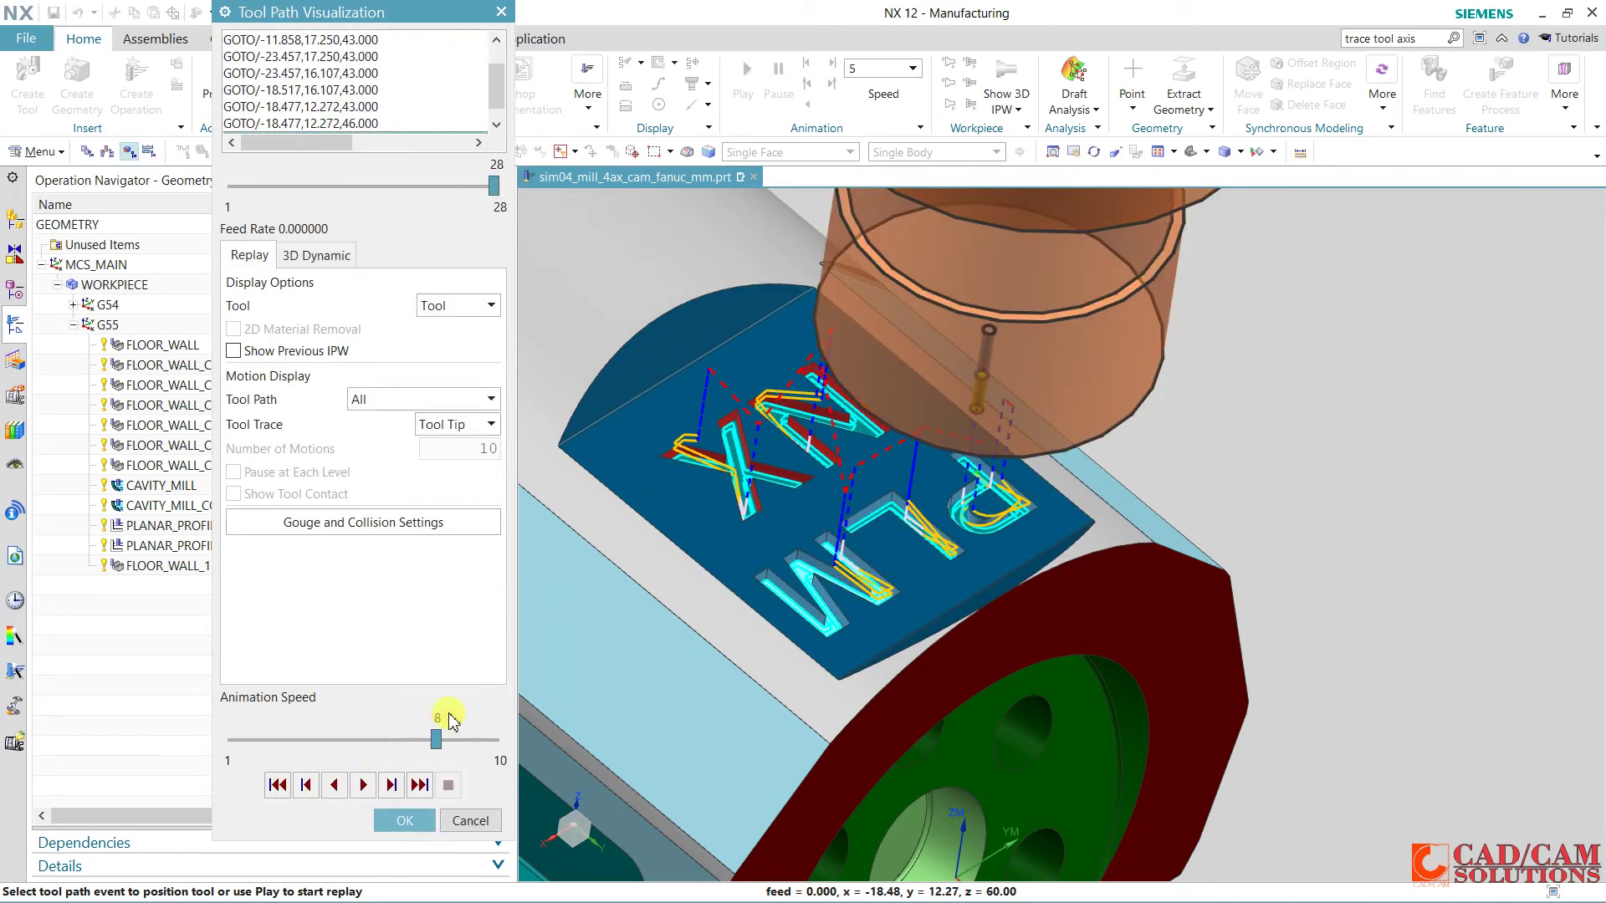
left_click(424, 821)
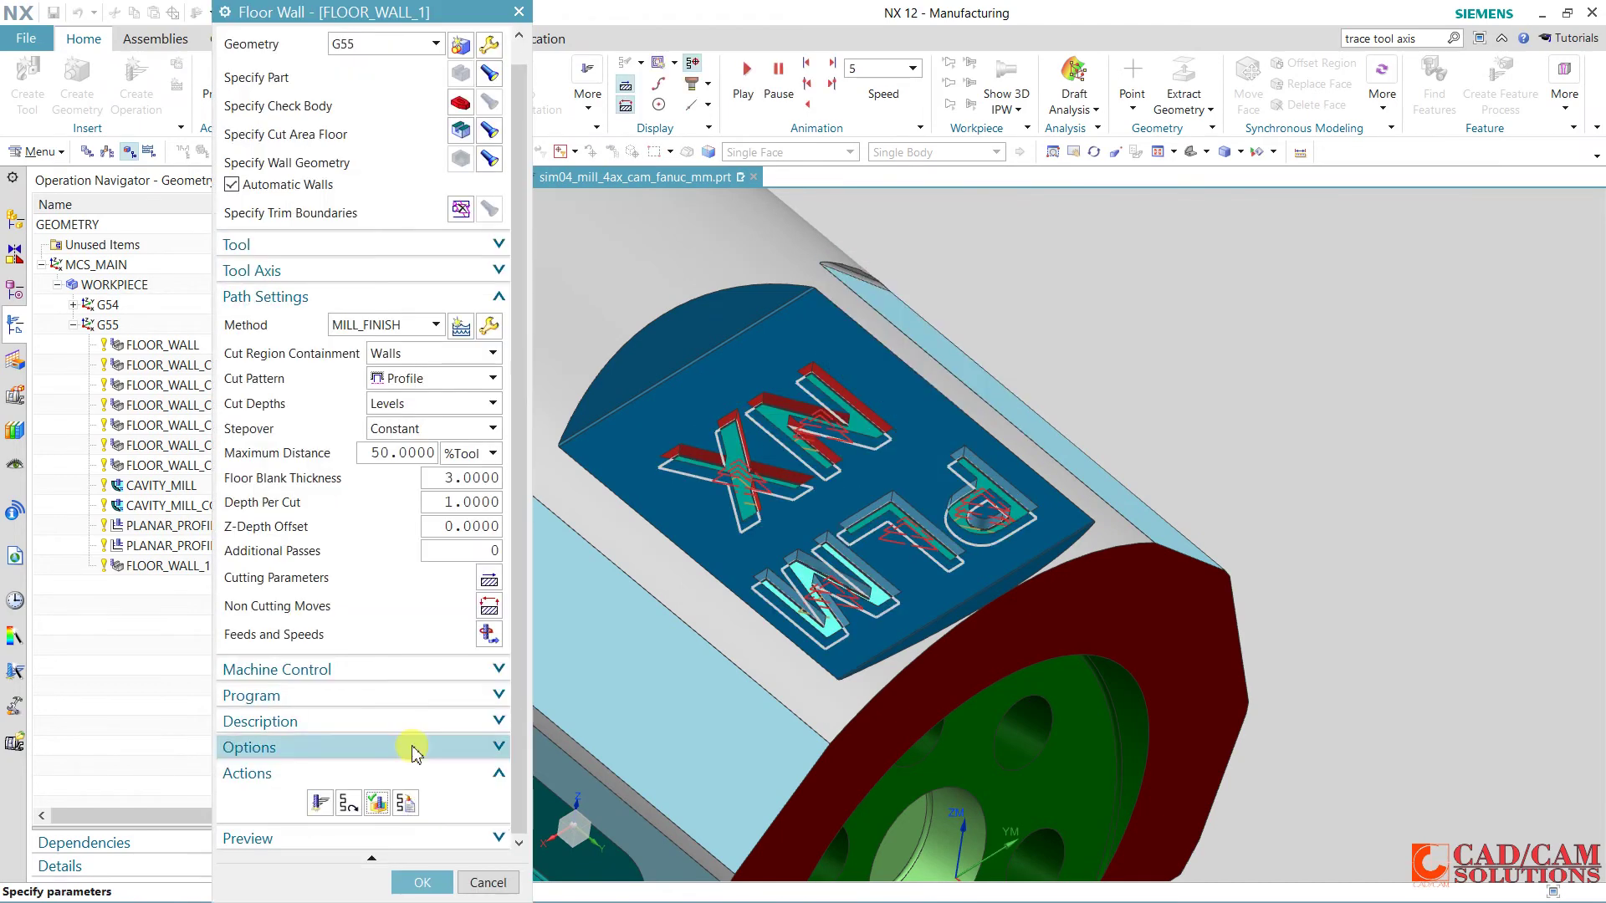
left_click(421, 883)
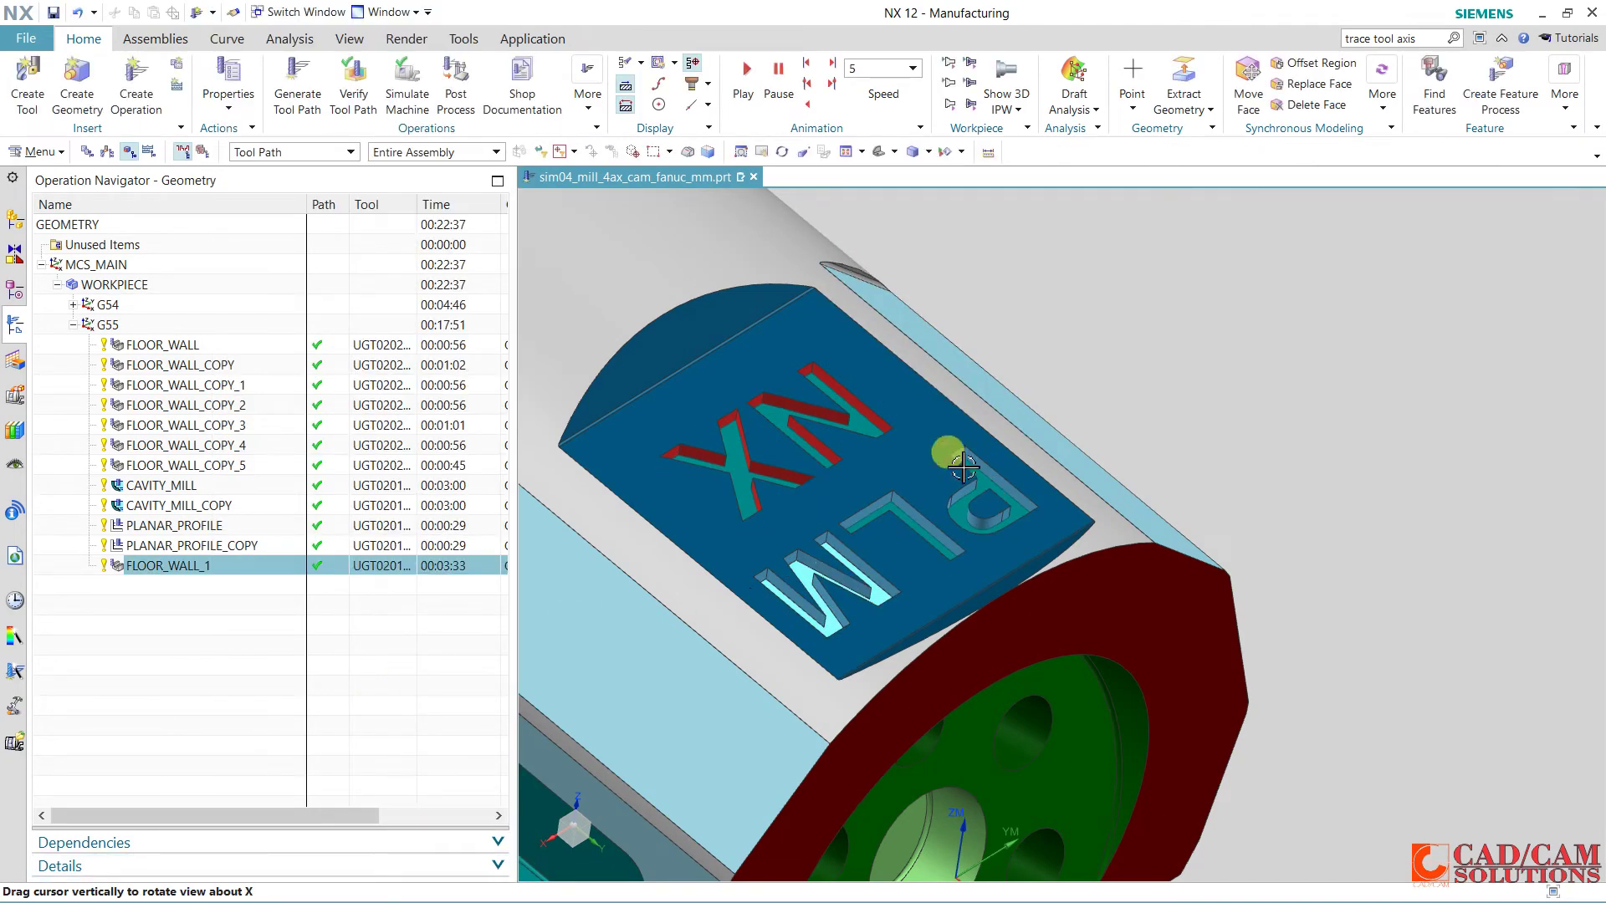
mouse_move(963, 466)
middle_mouse_down()
mouse_move(1134, 604)
mouse_move(1196, 600)
middle_mouse_up()
middle_click_drag(1204, 466, 1199, 462)
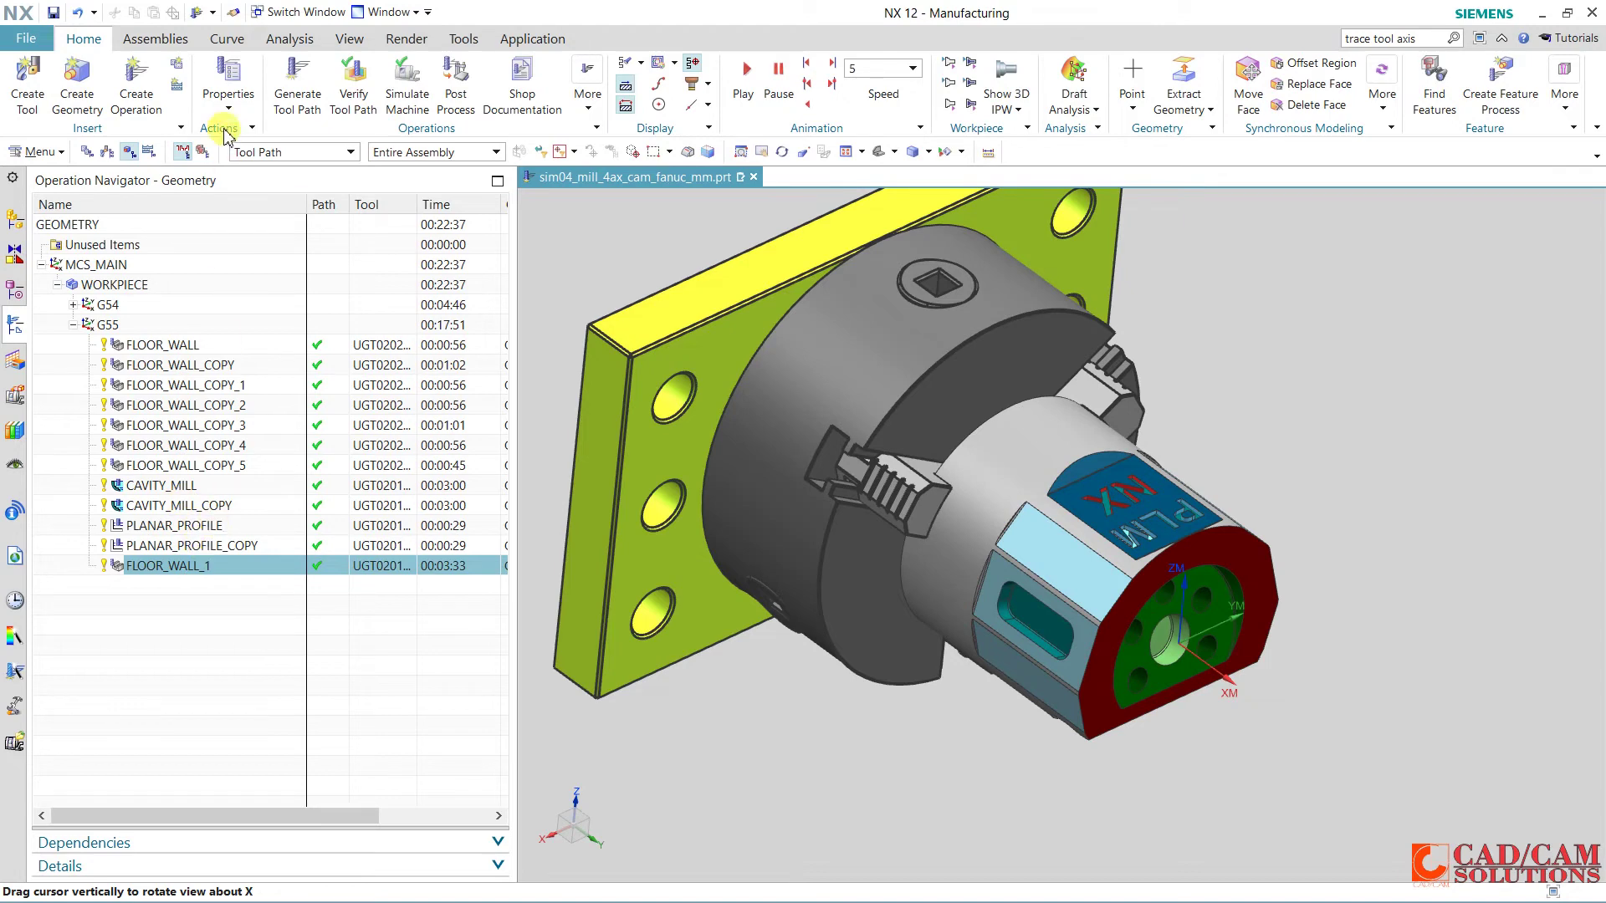
Verify FLOOR_WALL through FLOOR_WALL_1 with 3D Dynamic material removal, updating the in-process workpieces.
left_click(182, 350)
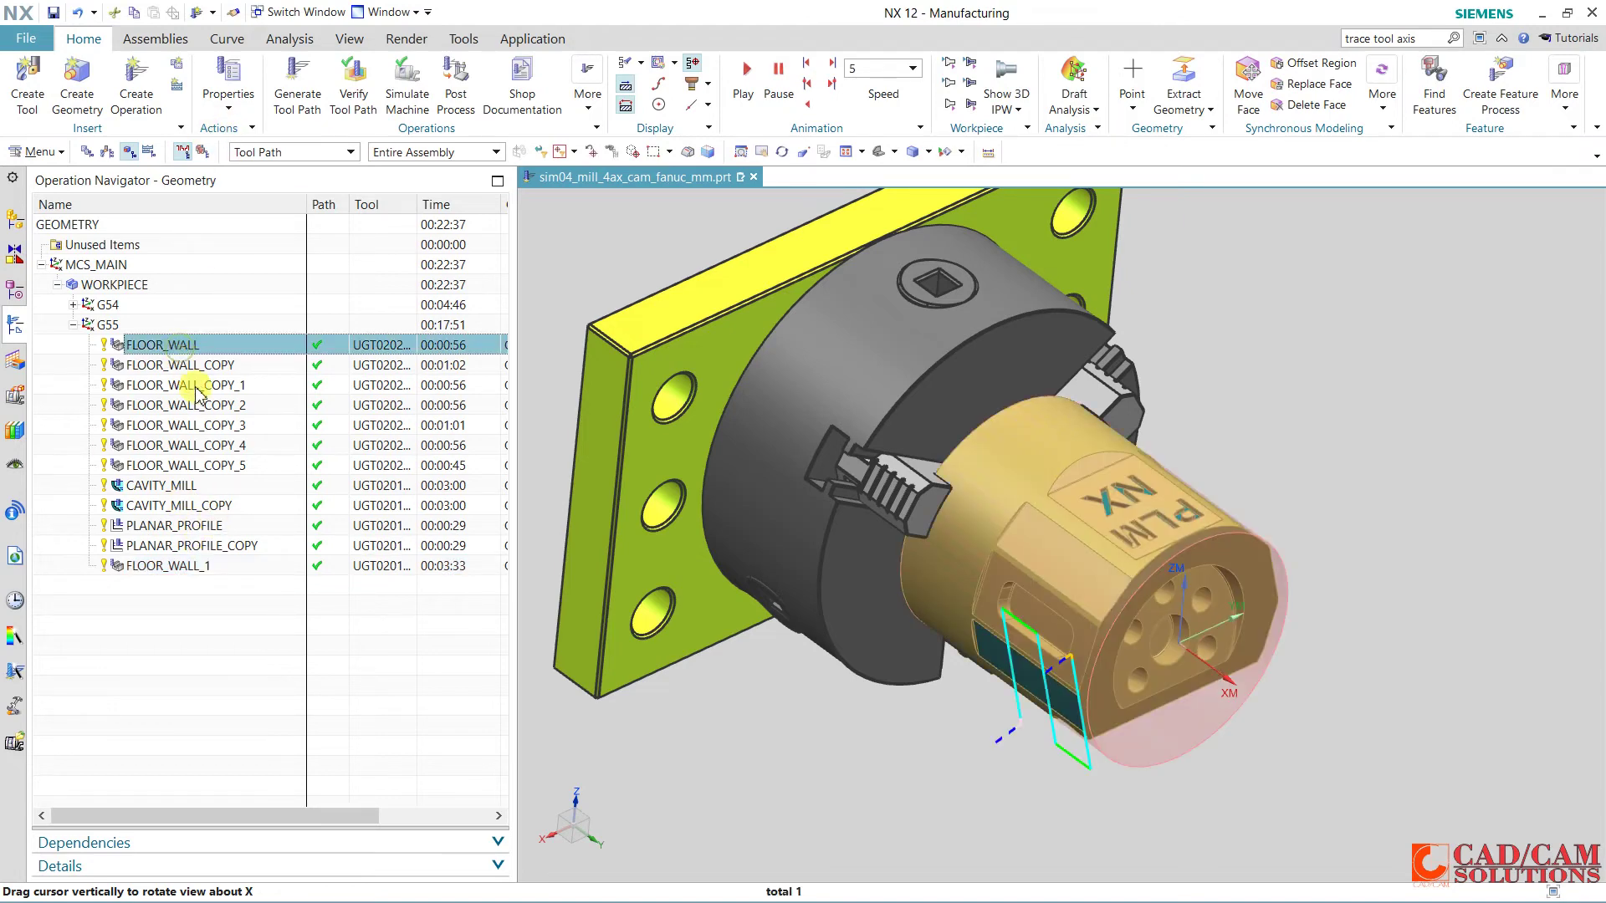
left_click(214, 567, "shift")
left_click(355, 96)
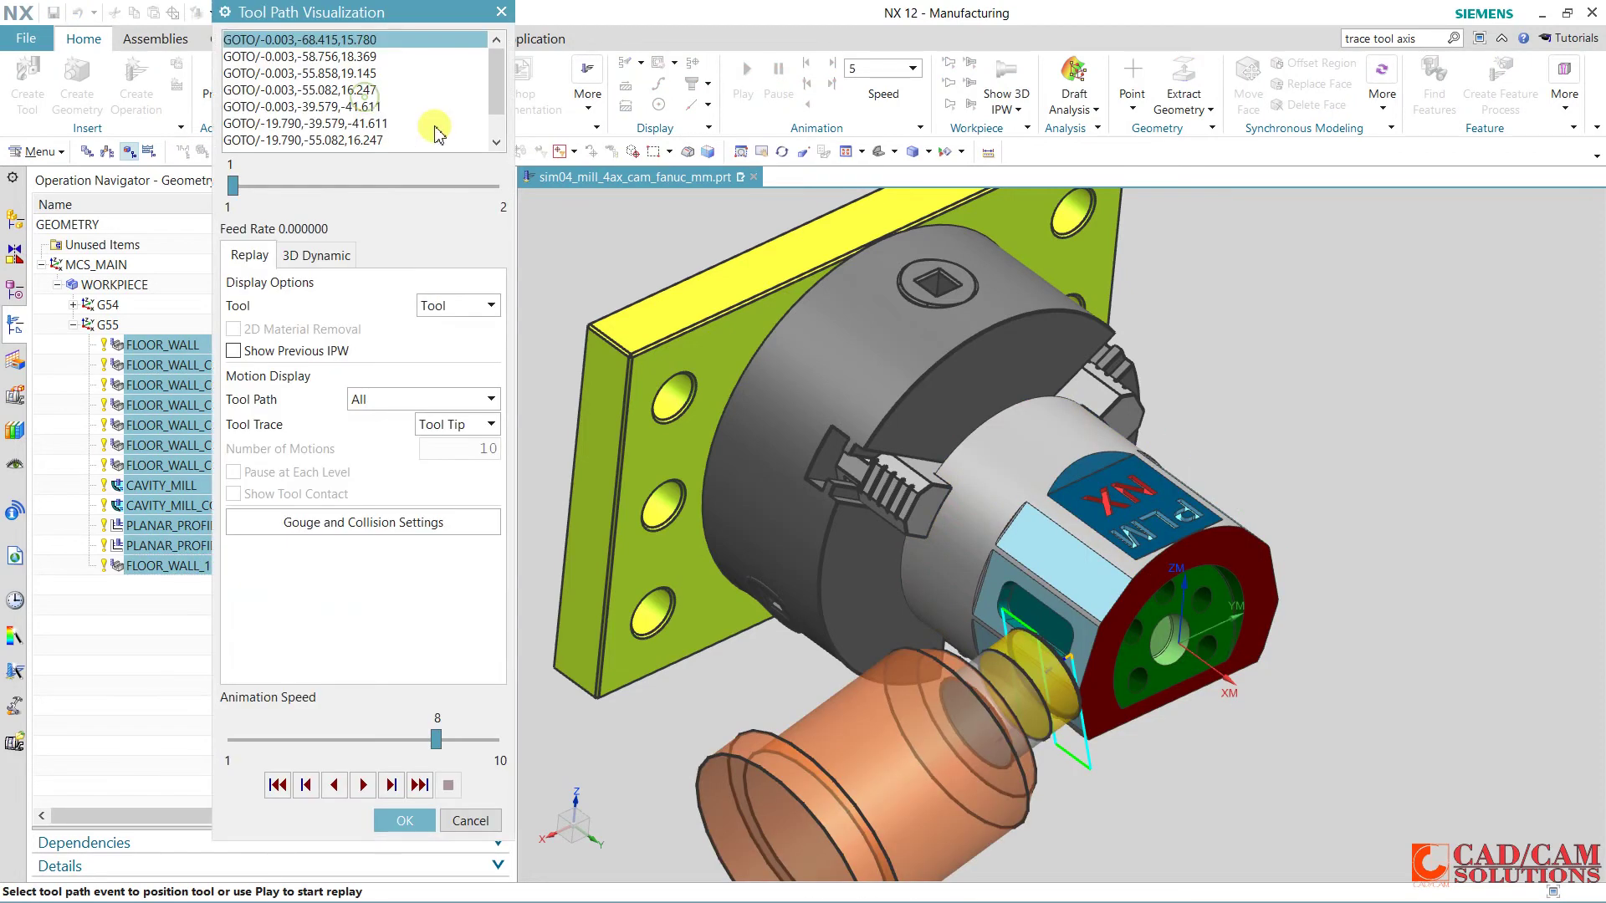
left_click(315, 256)
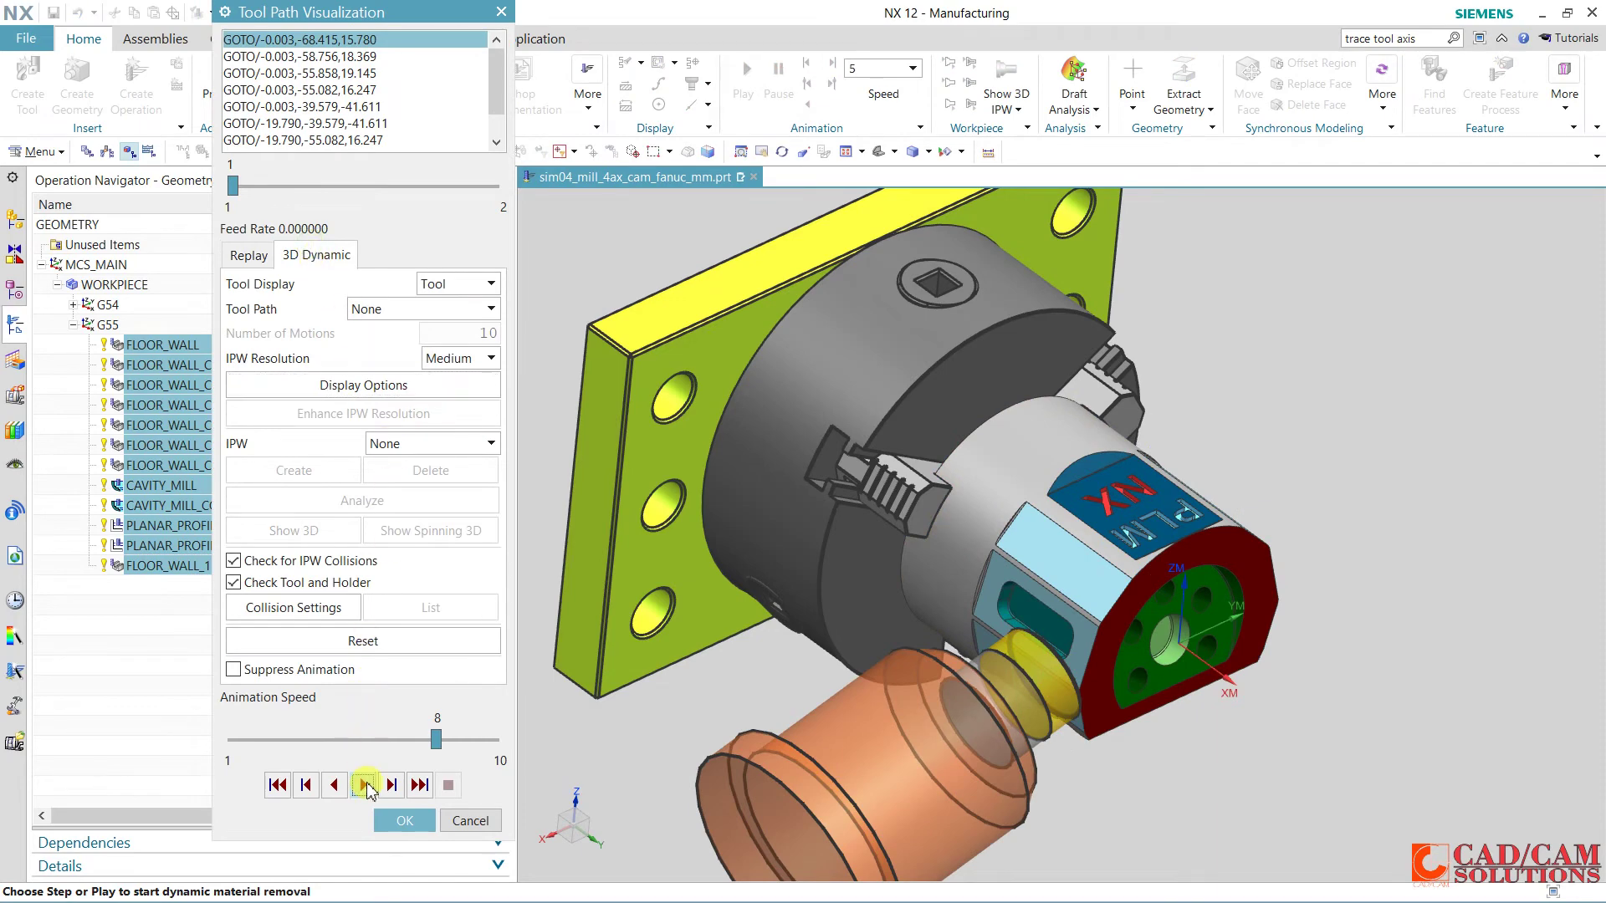
left_click(366, 786)
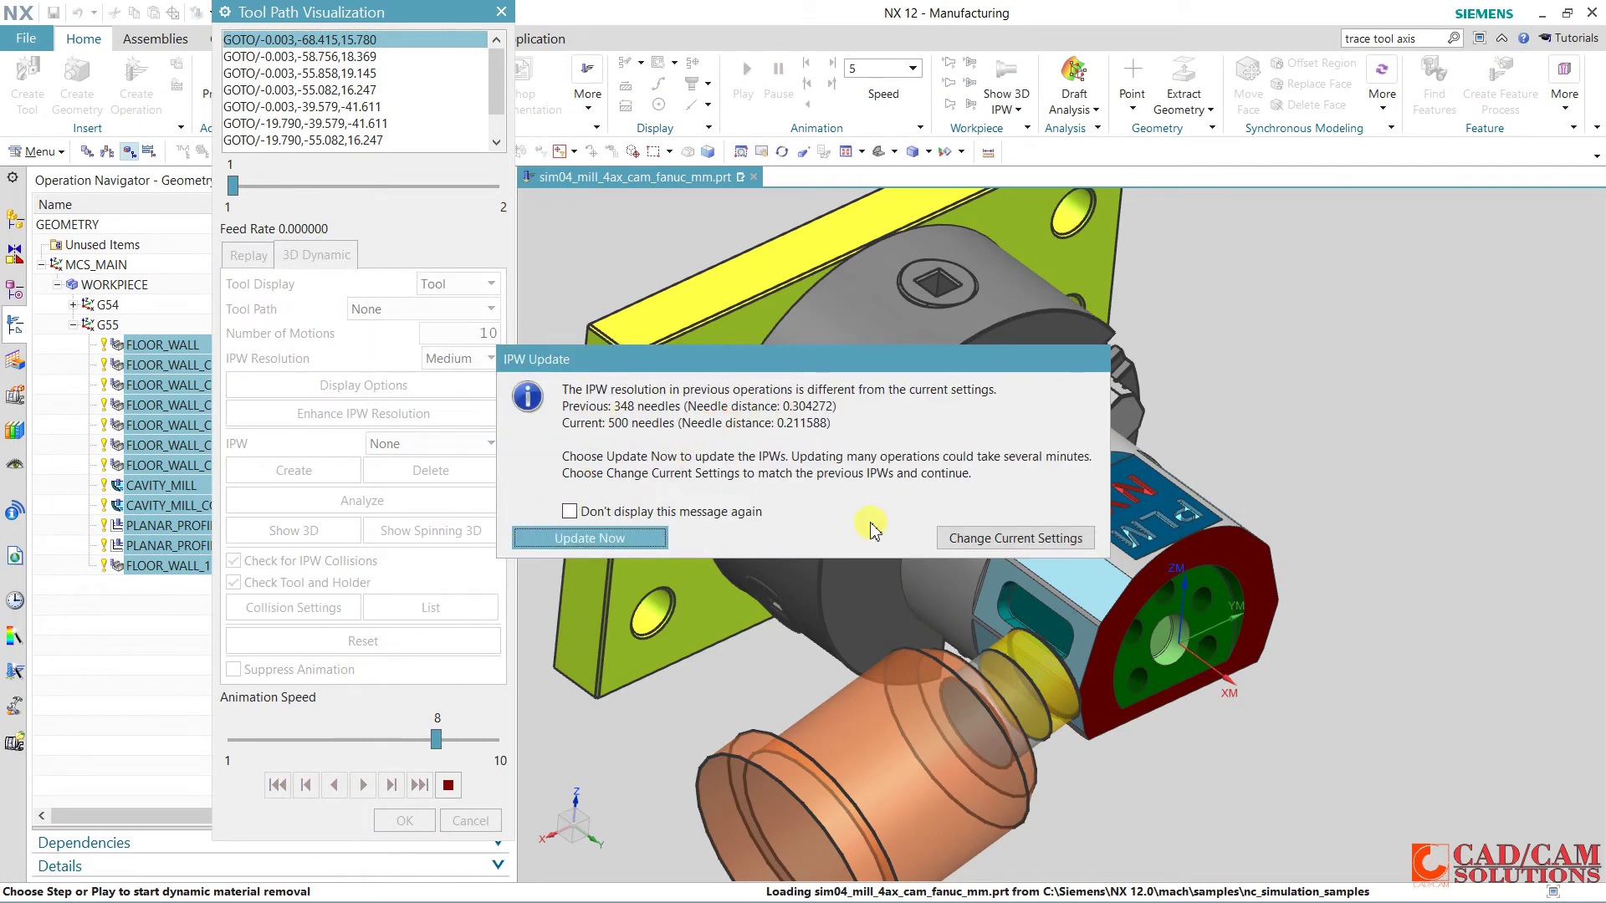
left_click(633, 542)
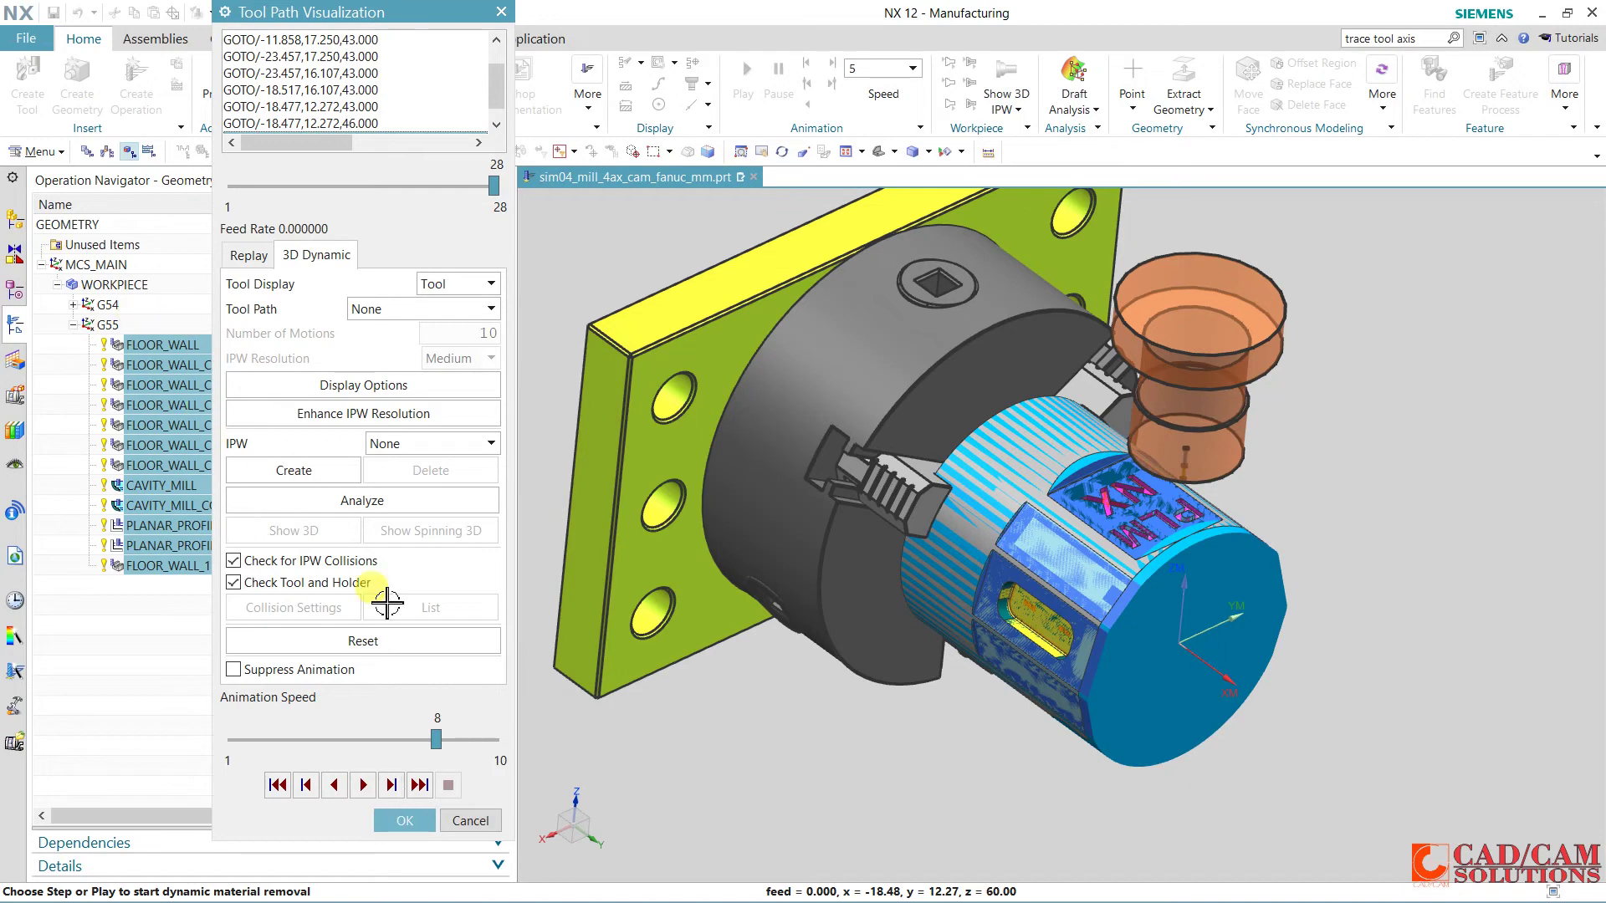
left_click(416, 819)
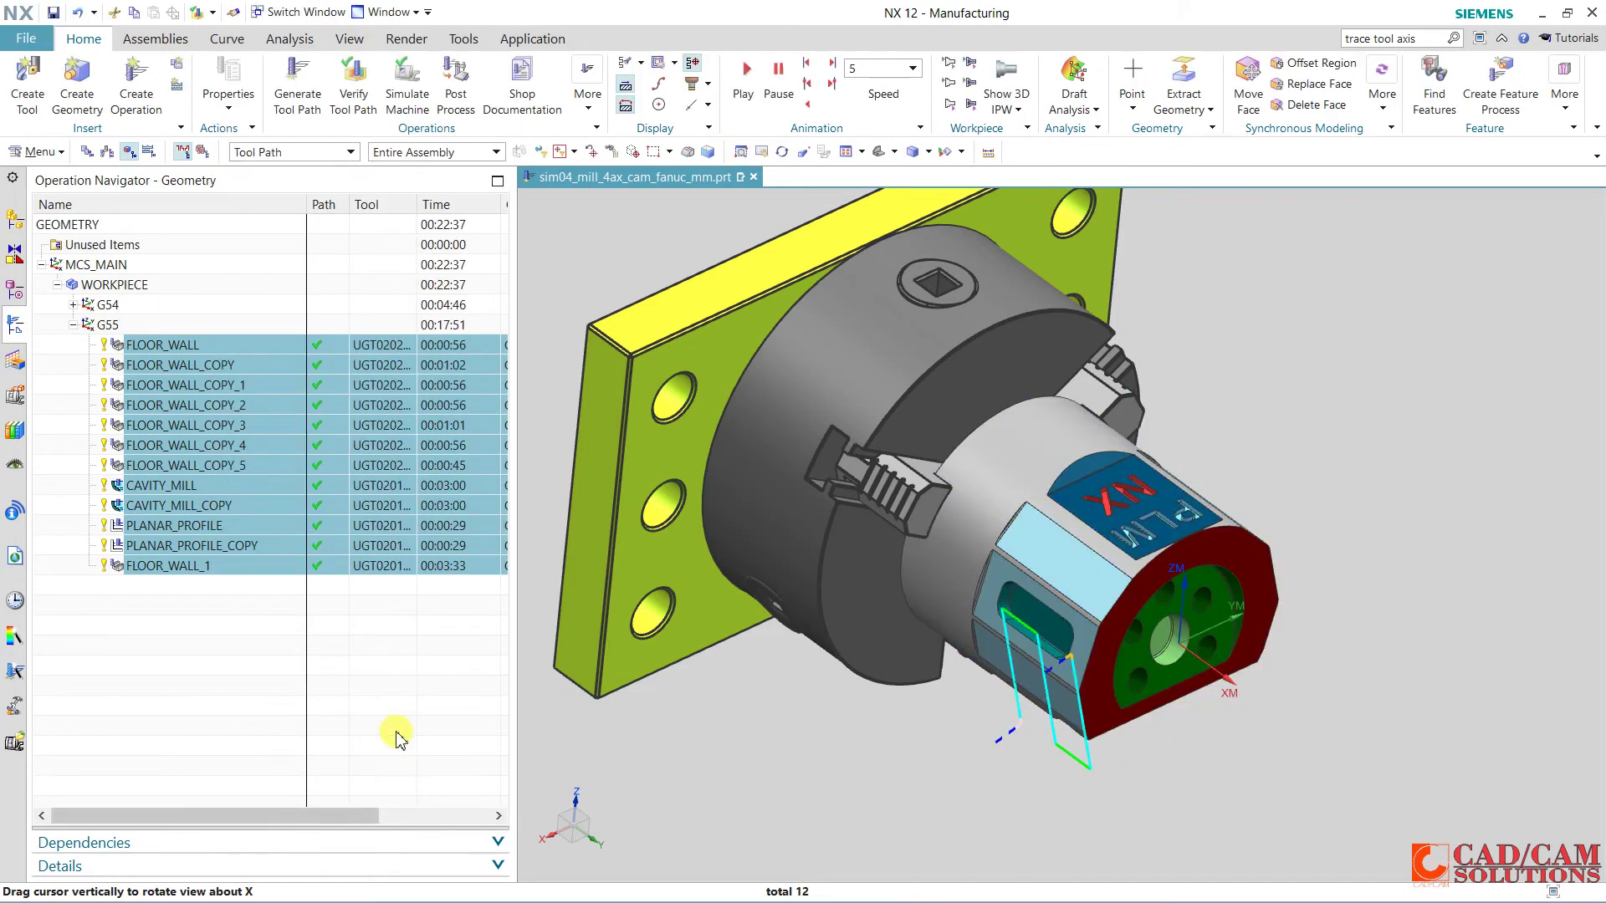
Delete the G54 group, then replay 3D Dynamic verification of FLOOR_WALL through the last operation.
right_click(109, 308)
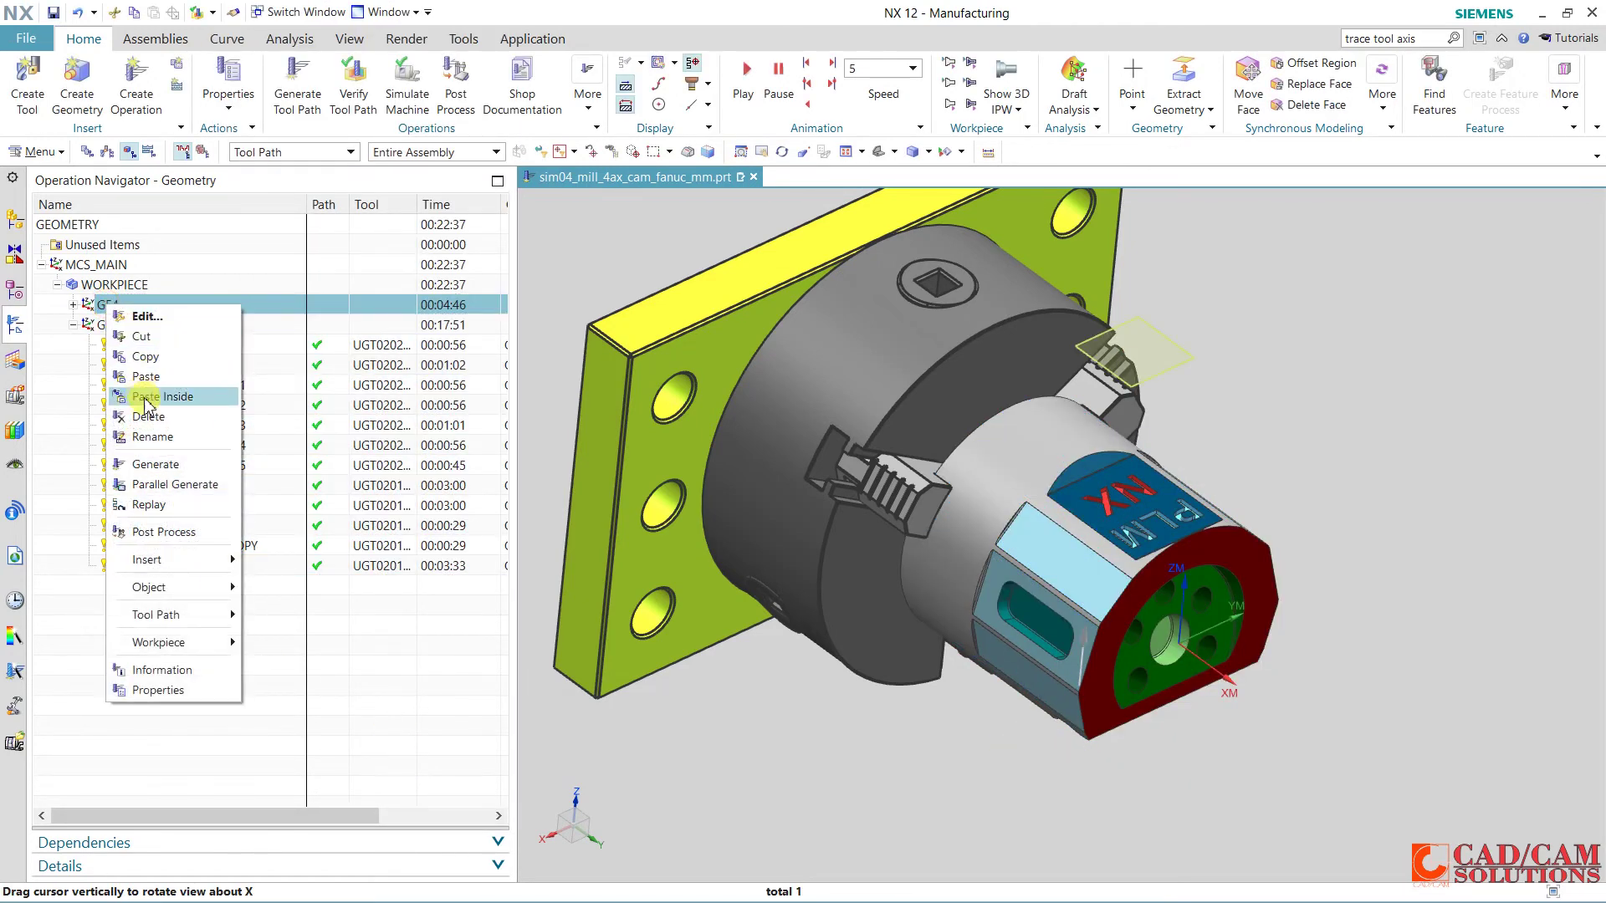
left_click(159, 426)
left_click(152, 328)
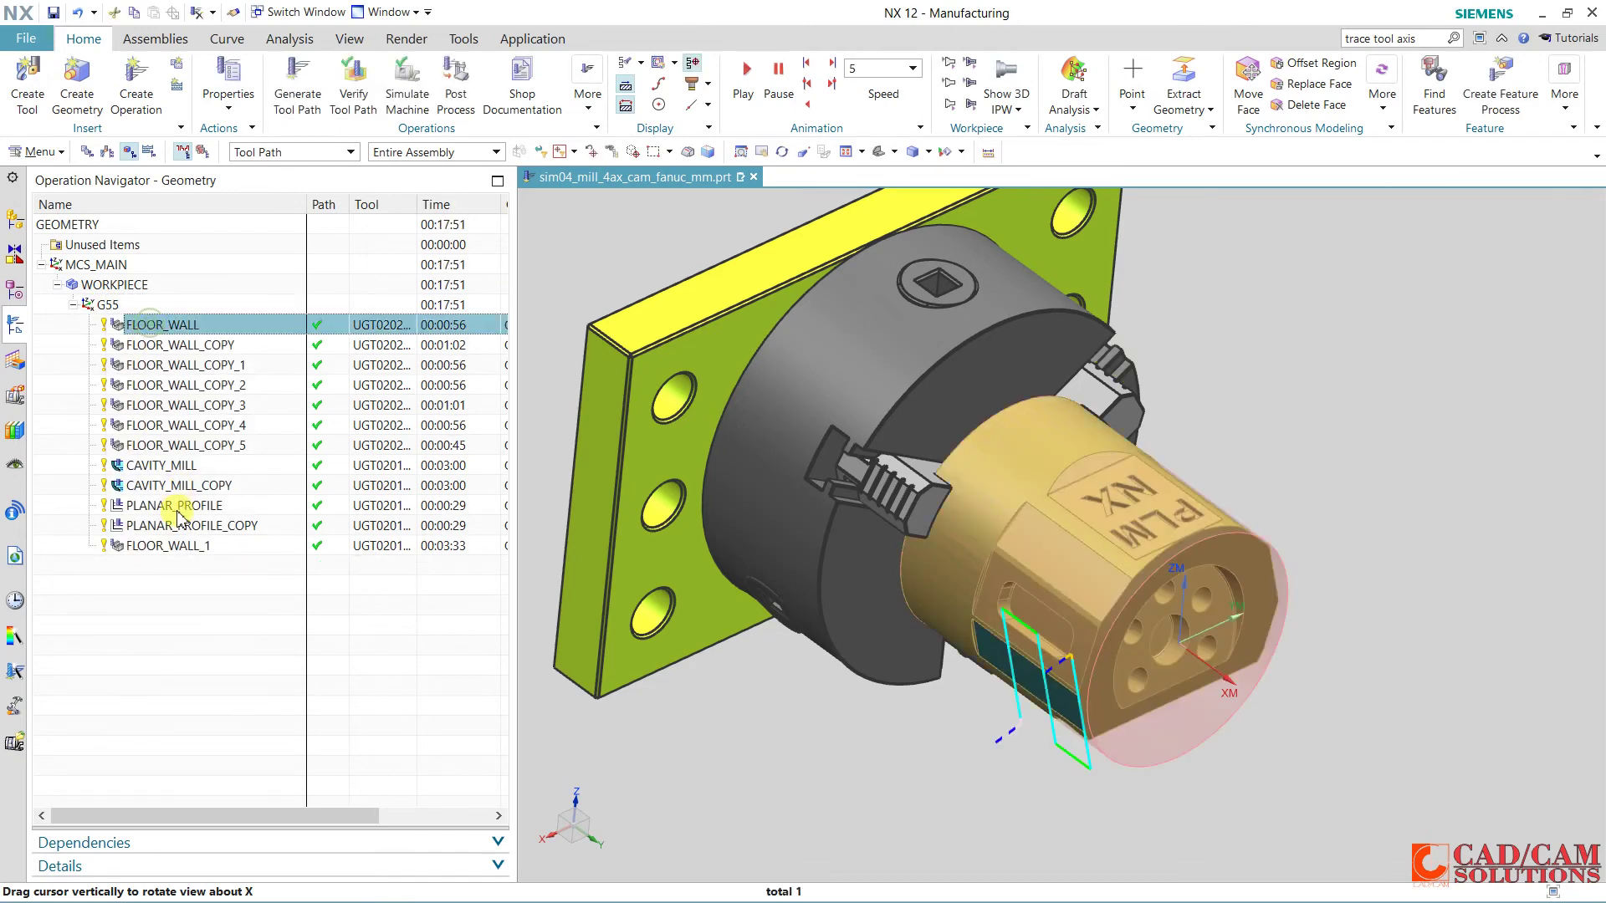
left_click(175, 552, "shift")
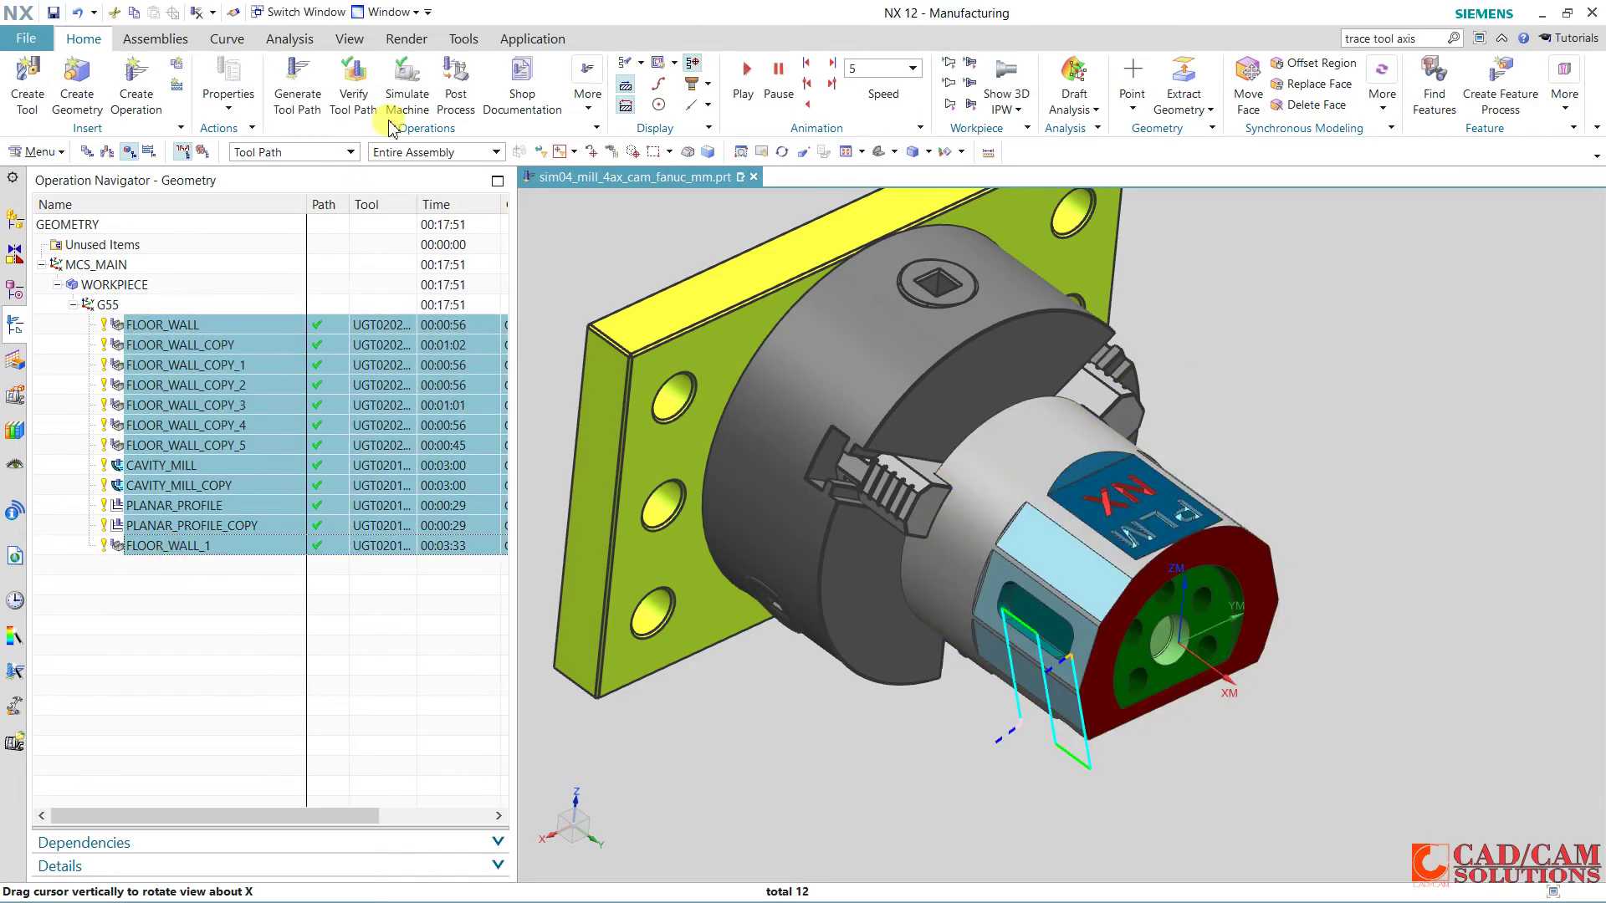
left_click(358, 83)
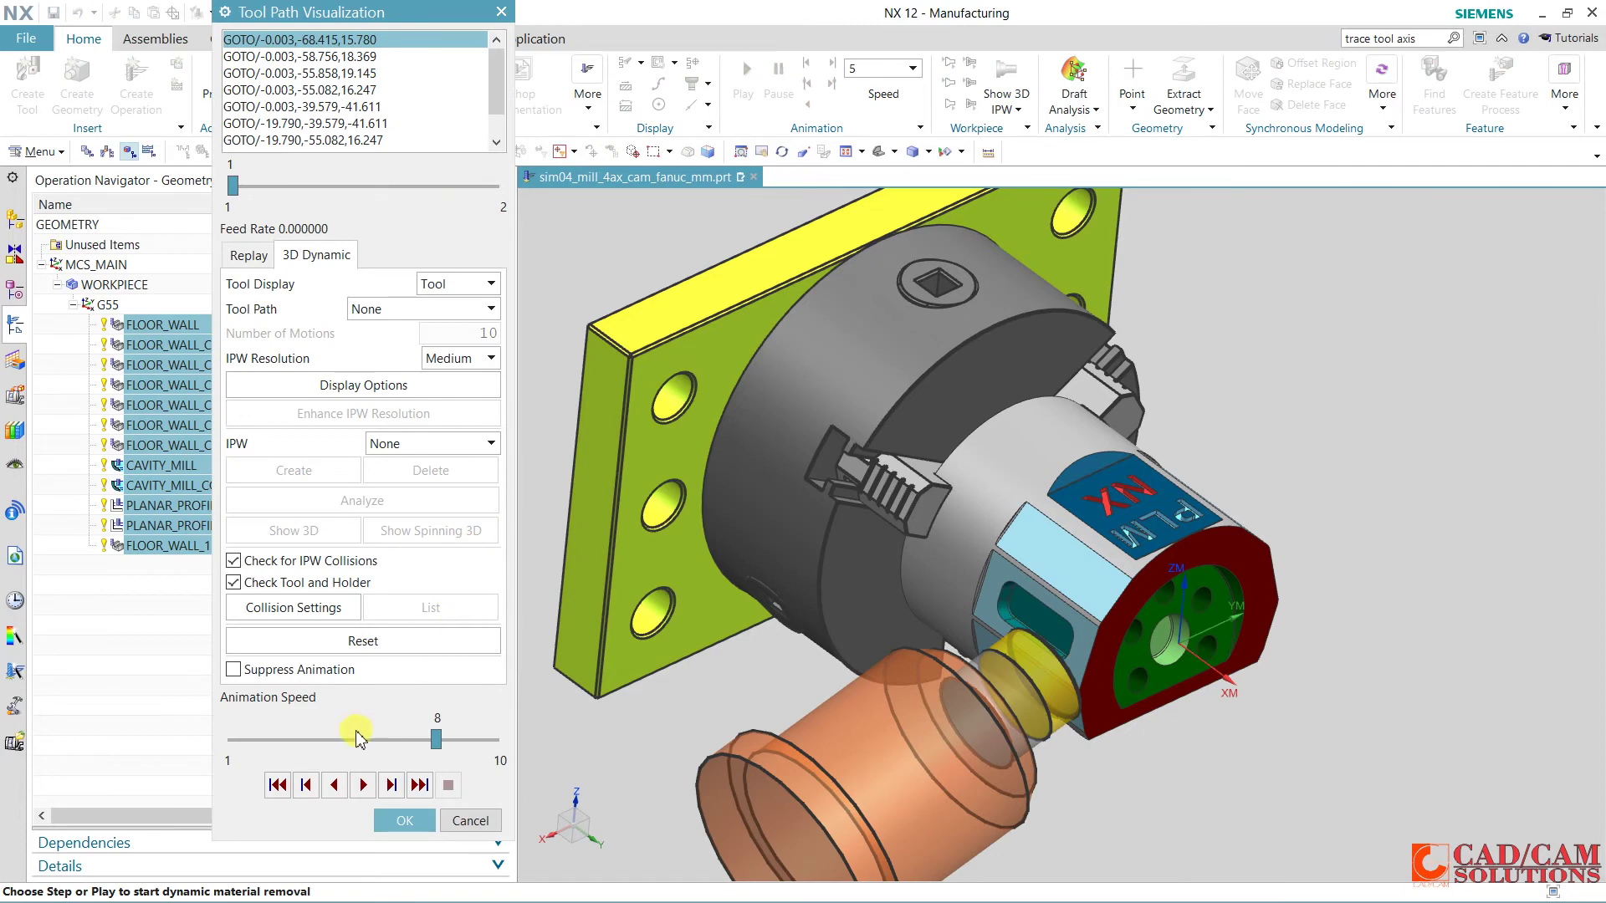
left_click(365, 785)
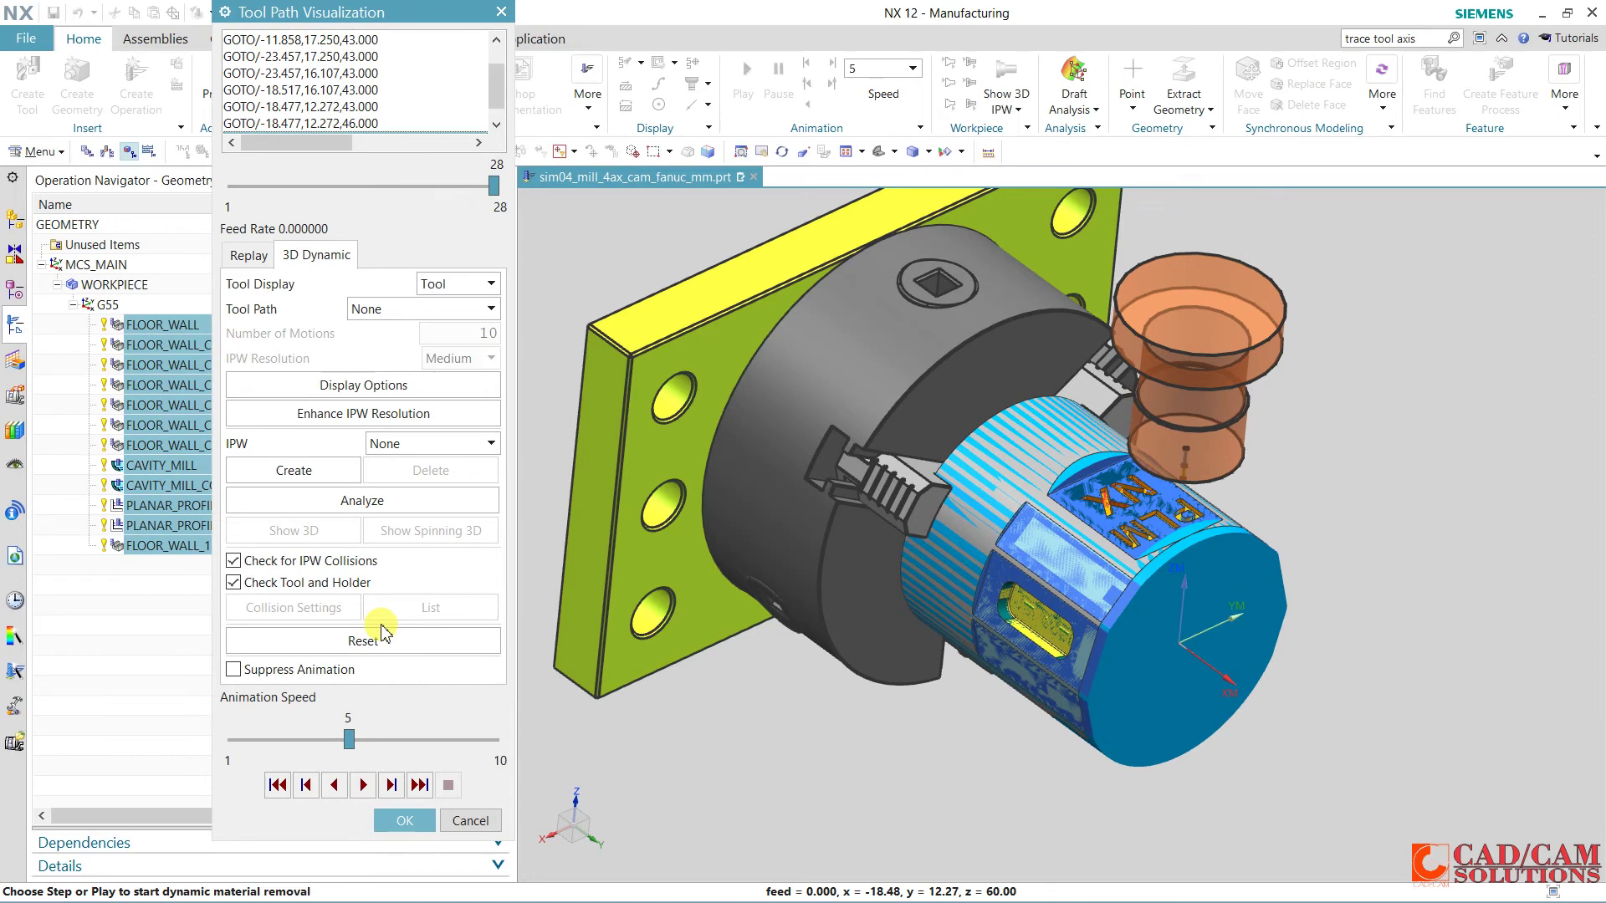
left_click(393, 809)
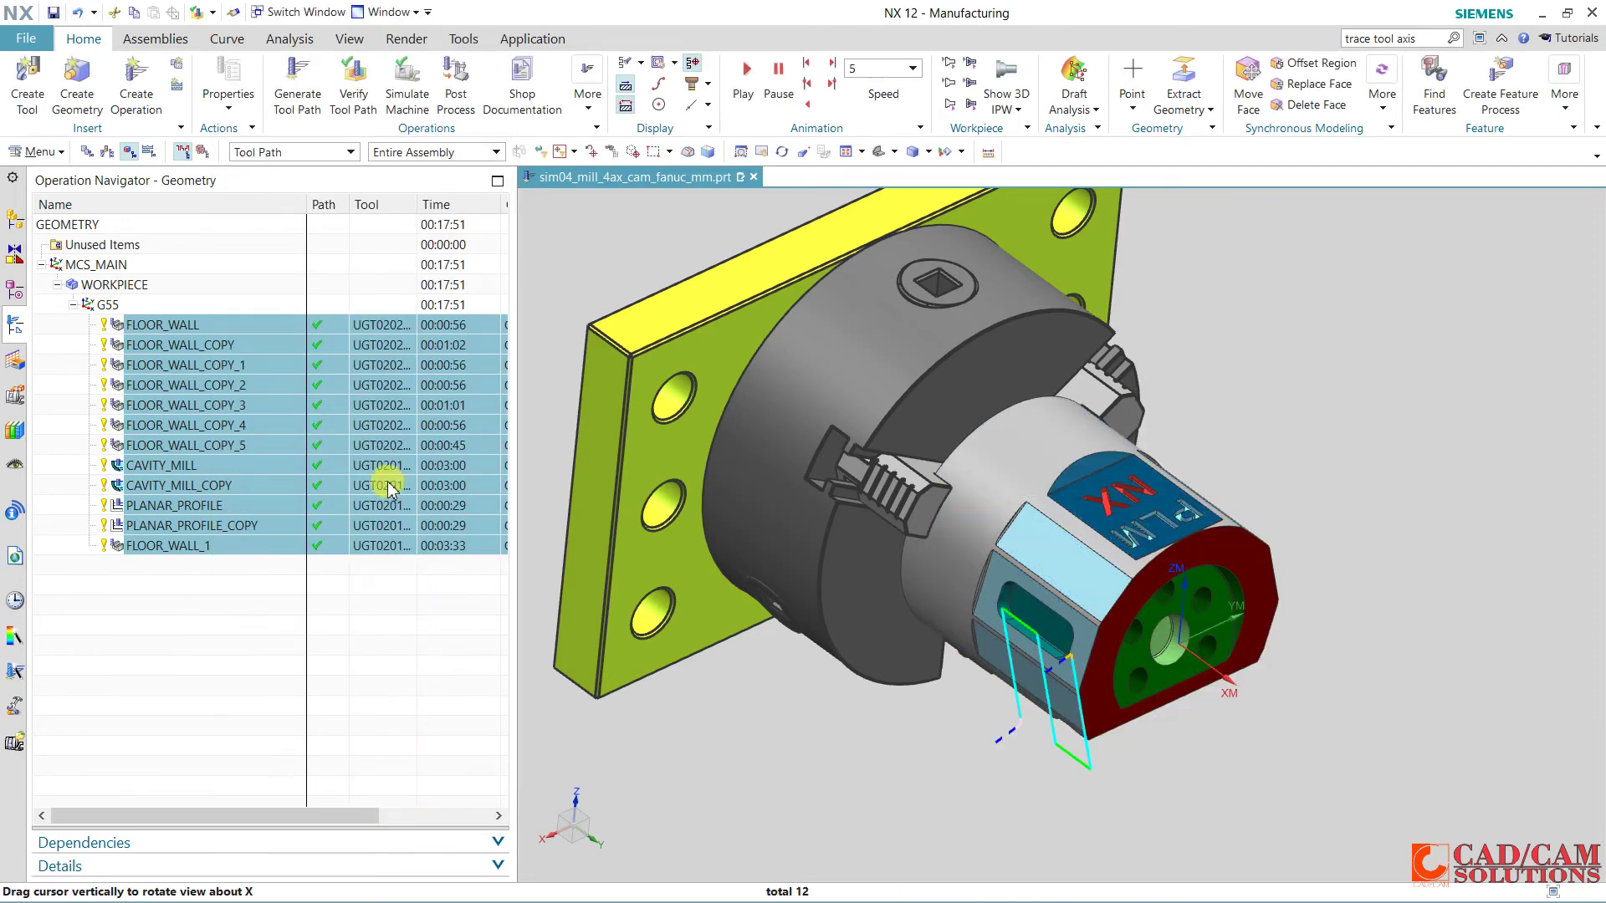
Simulate on the visible sim04_mill_4ax machine with material removal, no tool path, and axis positions displayed.
left_click(407, 84)
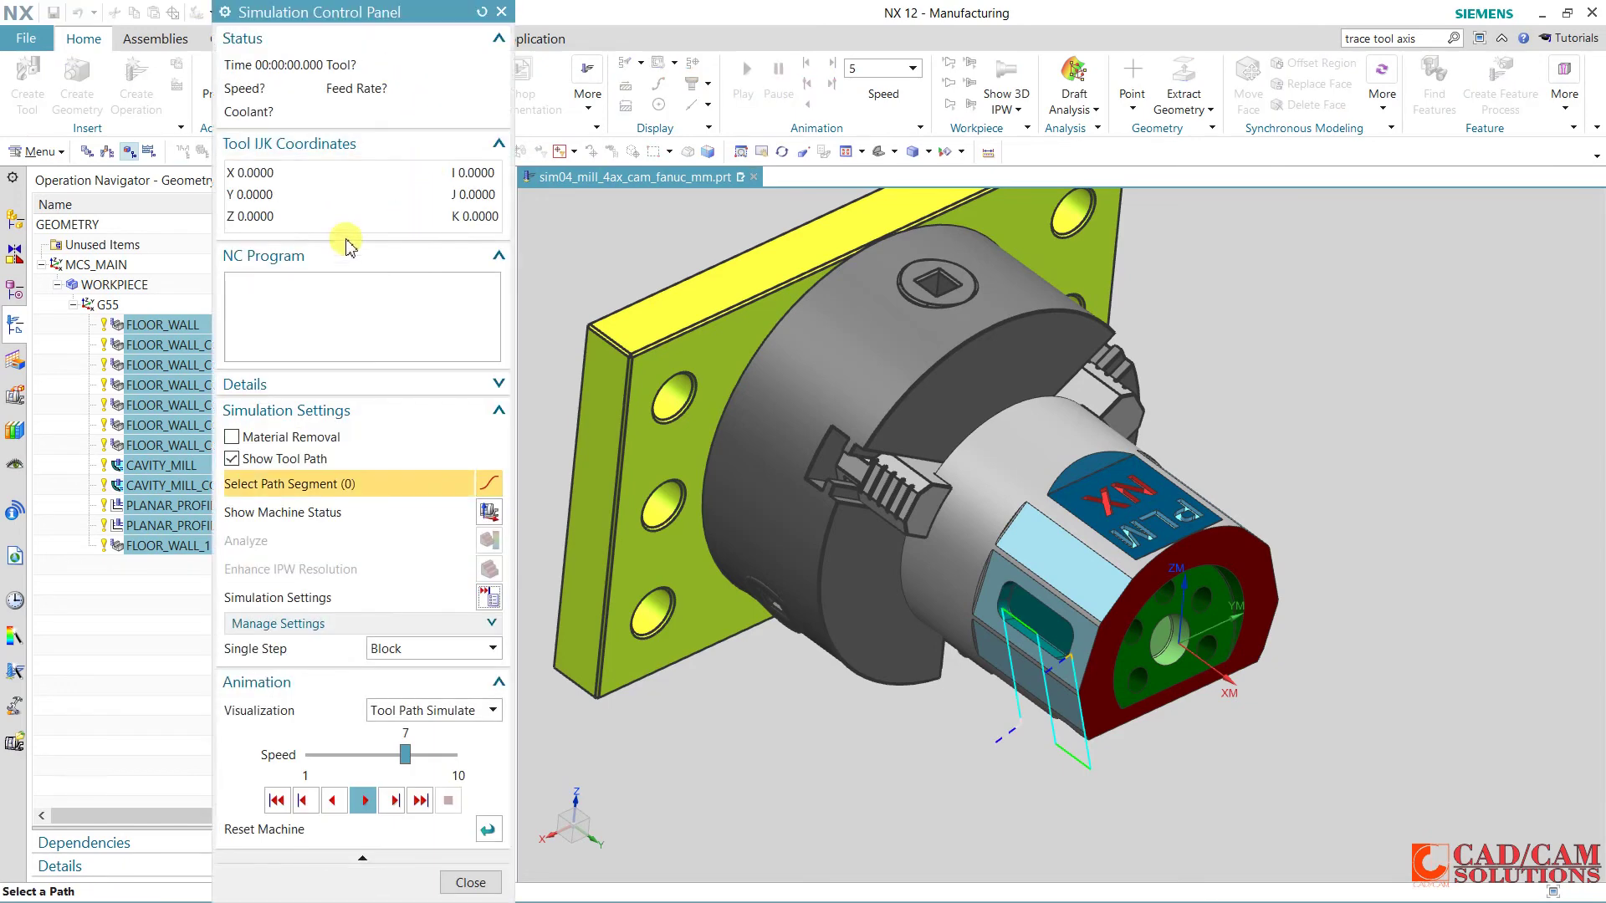
left_click(24, 242)
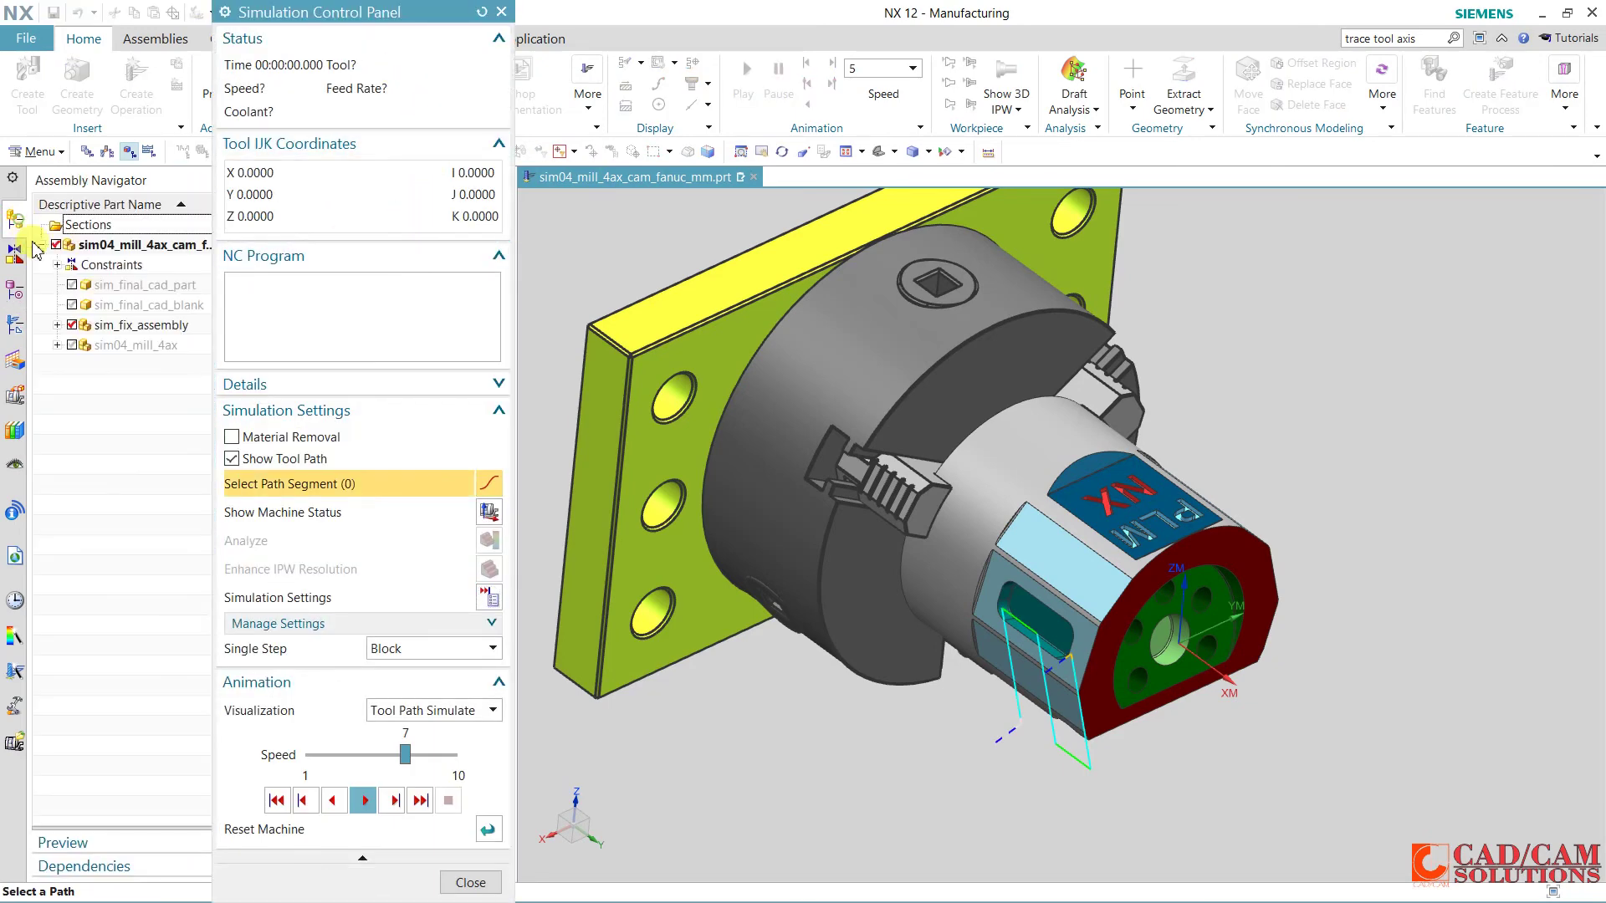
left_click(72, 345)
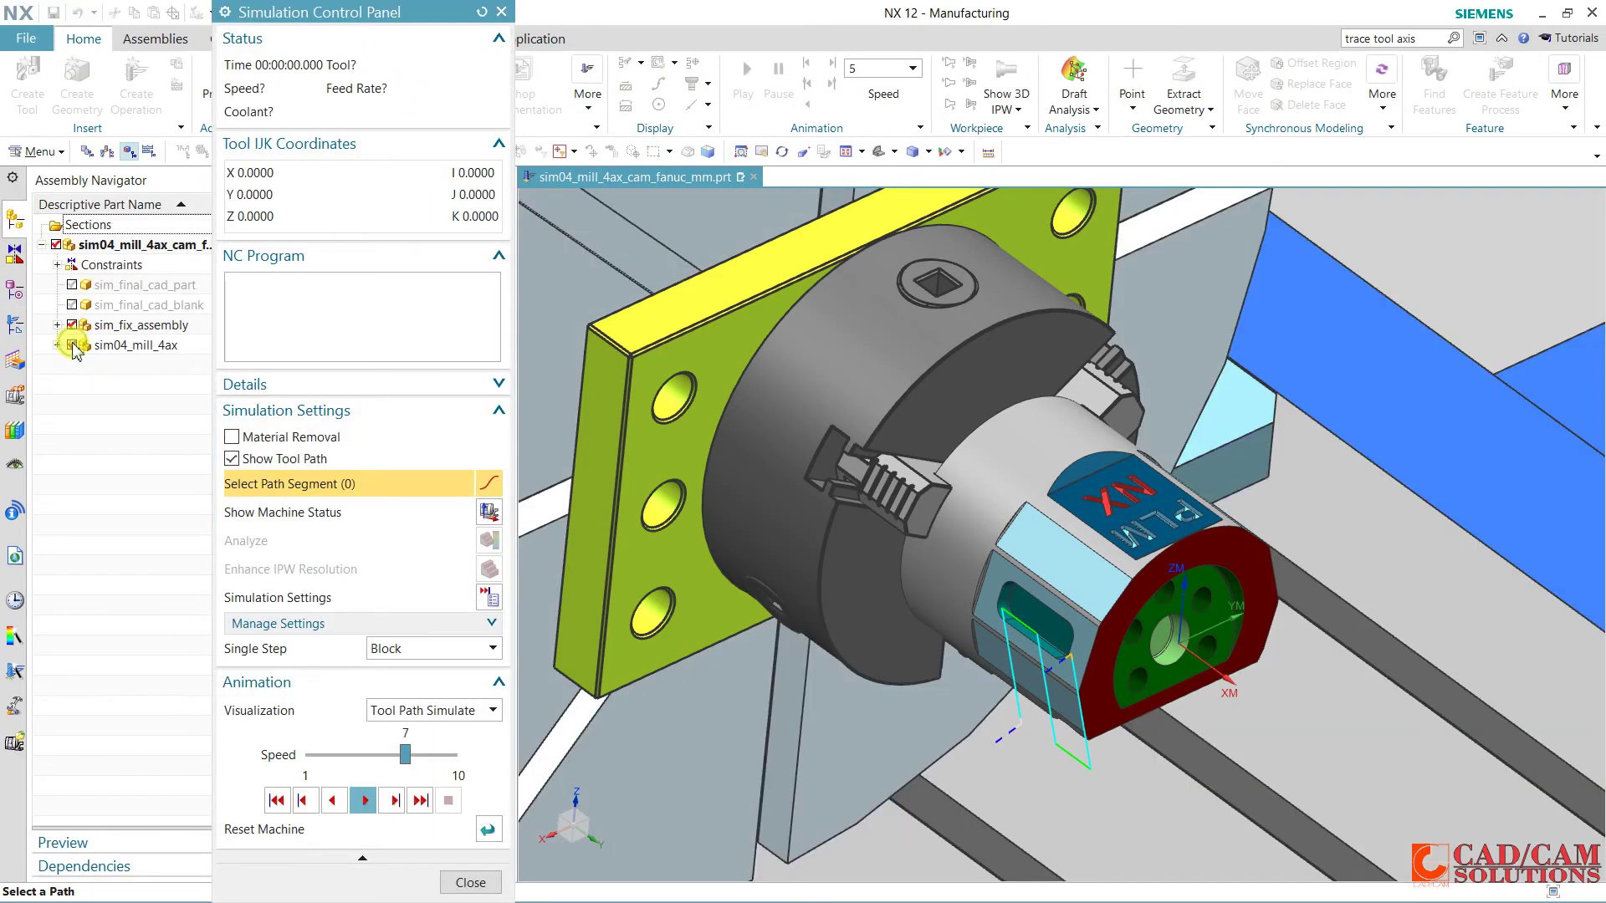
left_click(284, 460)
left_click(251, 436)
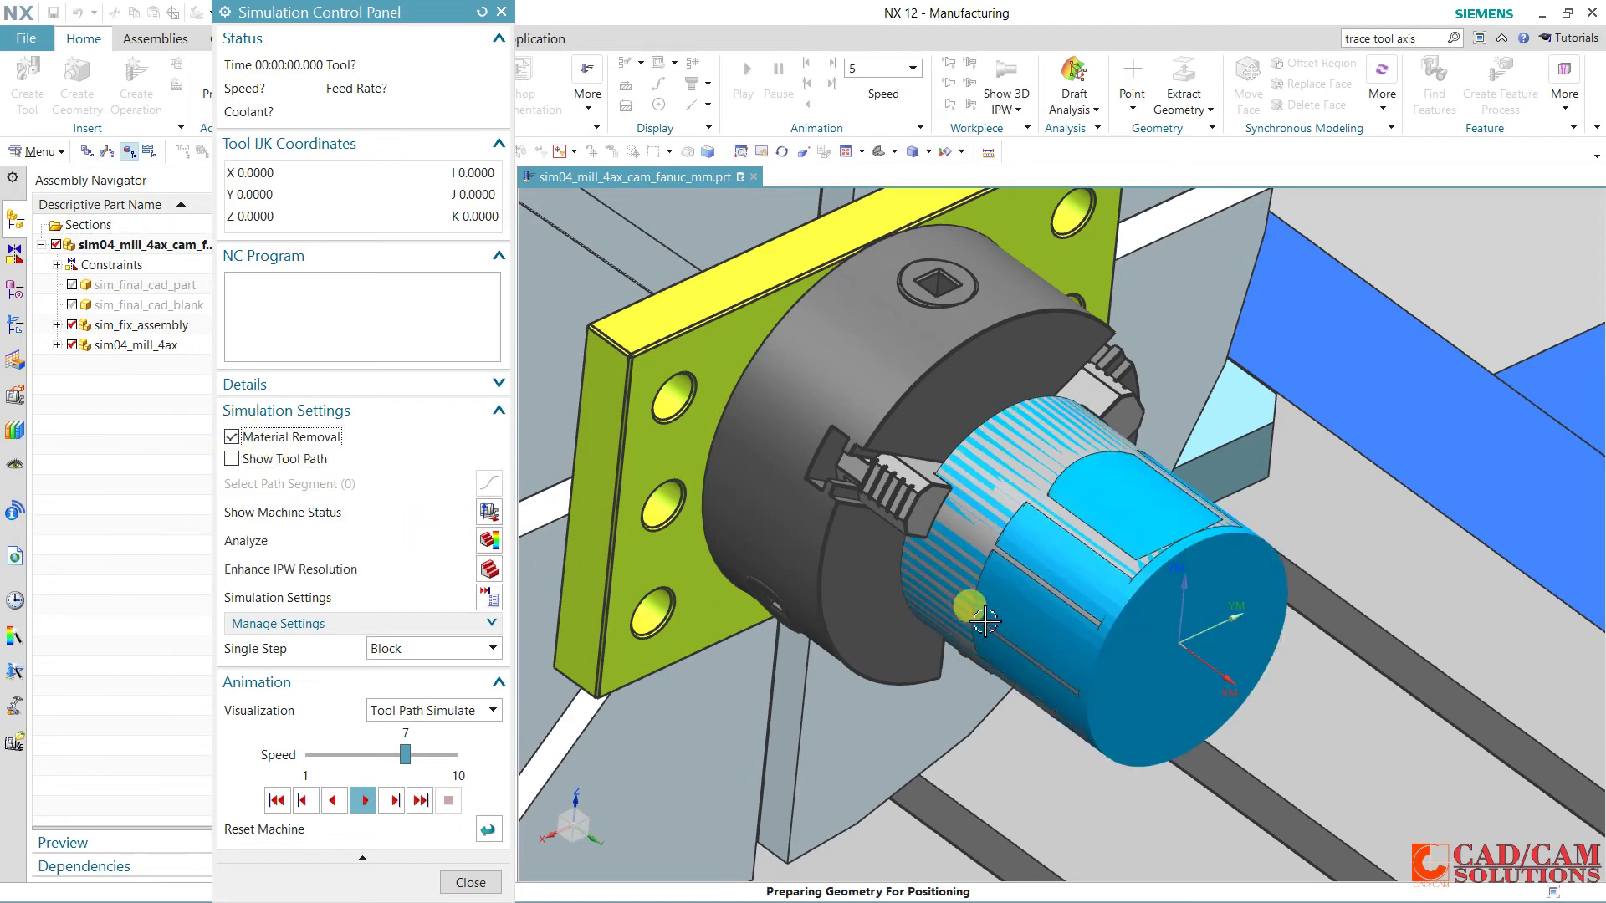
left_click(365, 803)
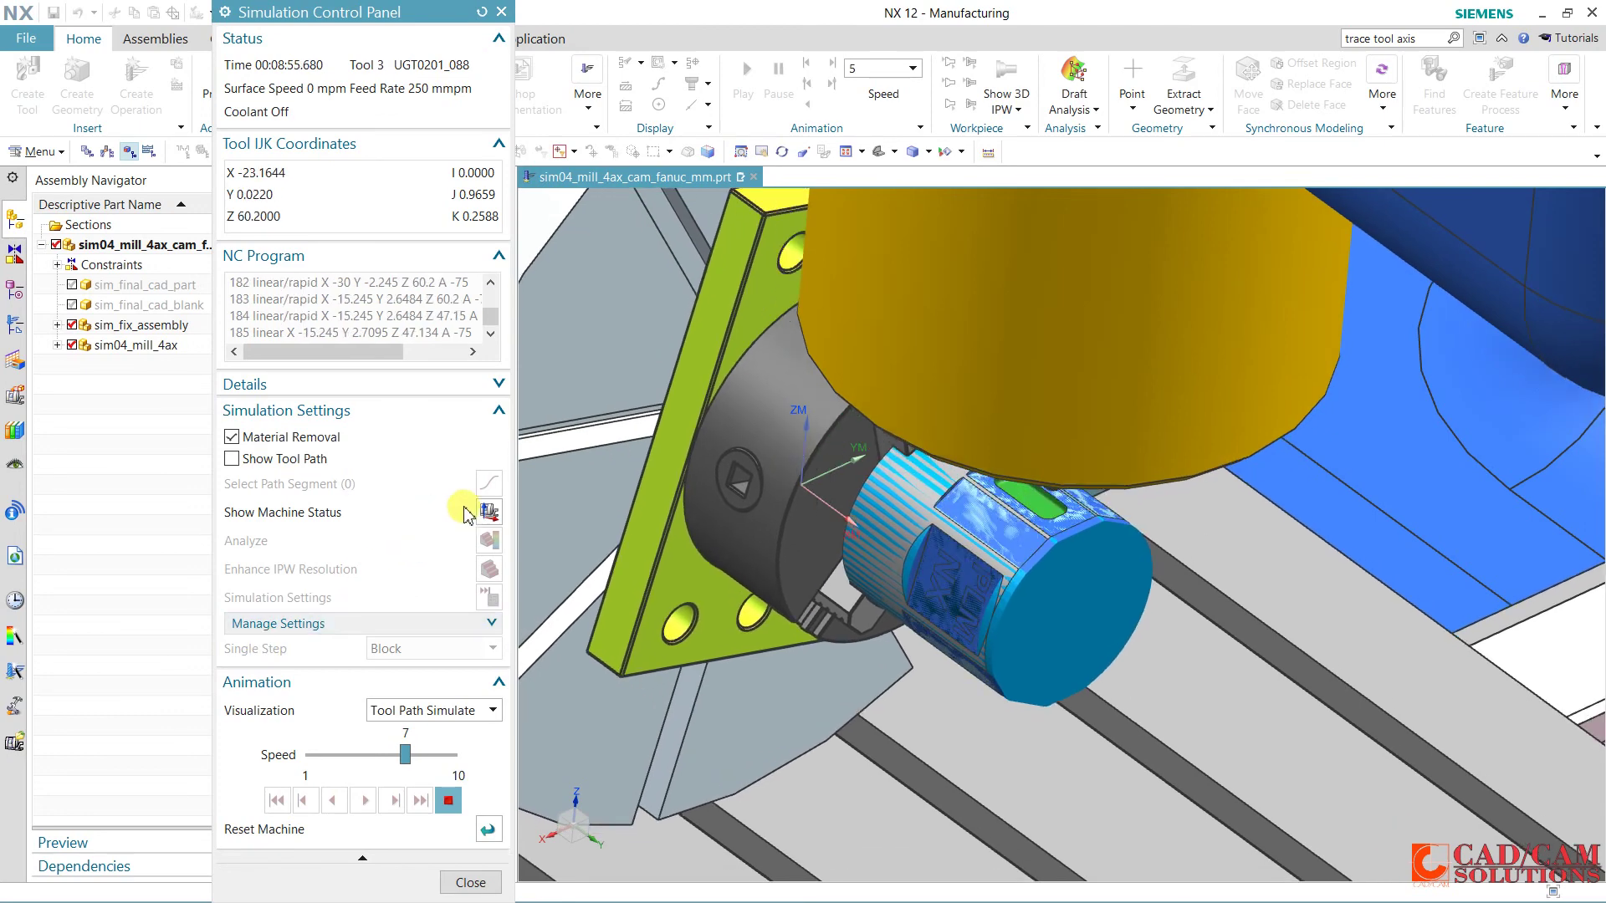
left_click(488, 511)
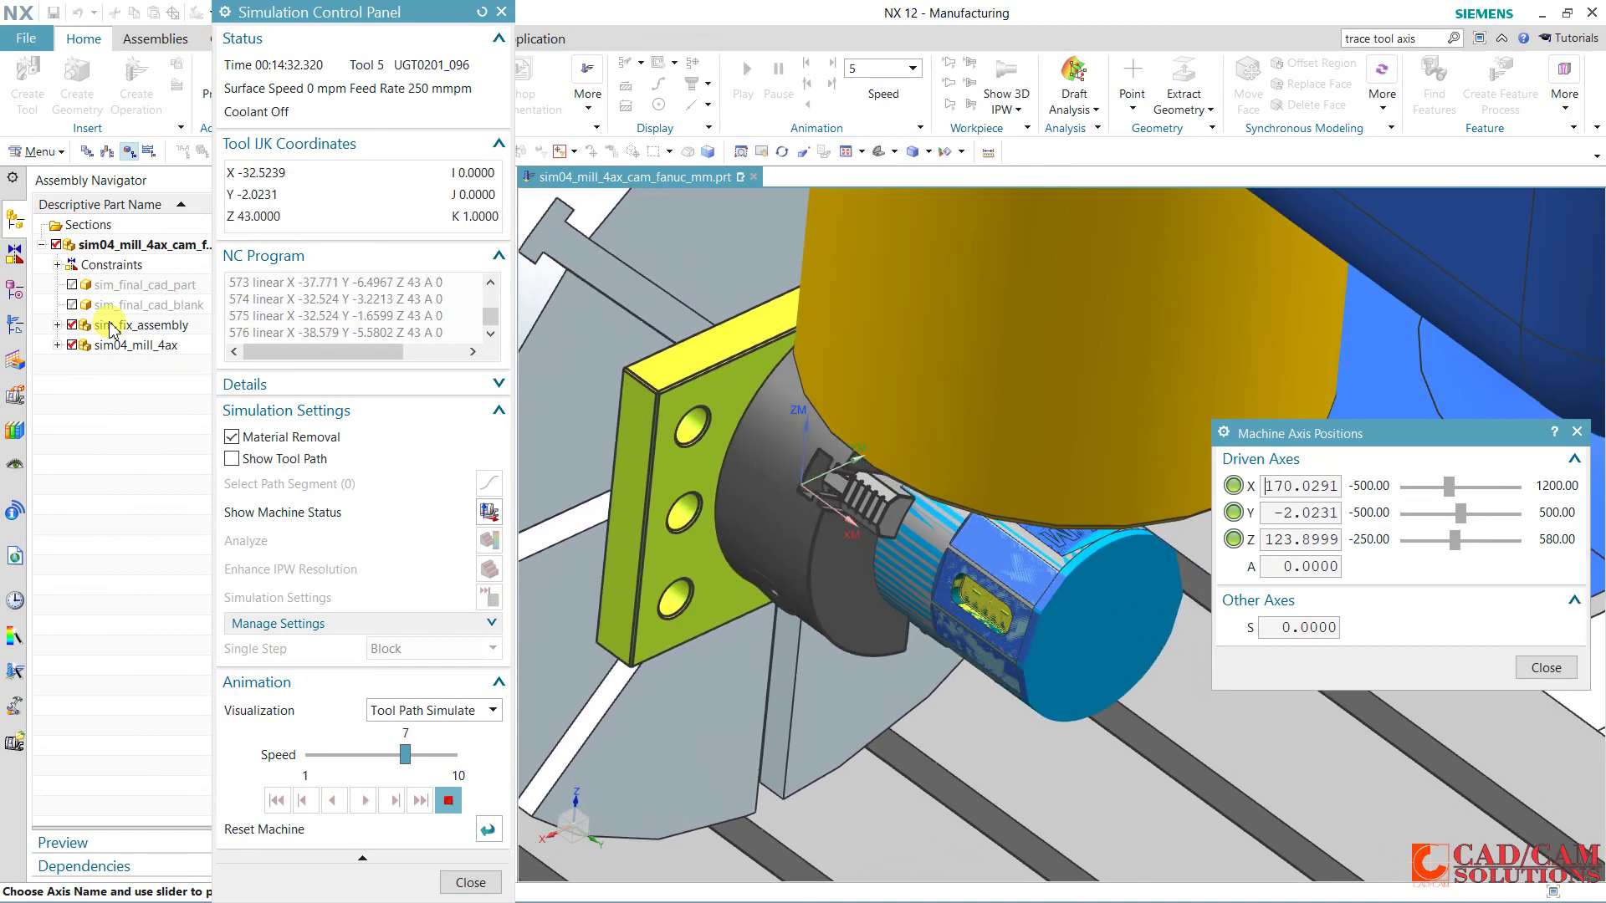
Watch the simulation play out to 00:17:43, then close the axis positions readout and the simulation.
middle_click_drag(917, 635, 1124, 719)
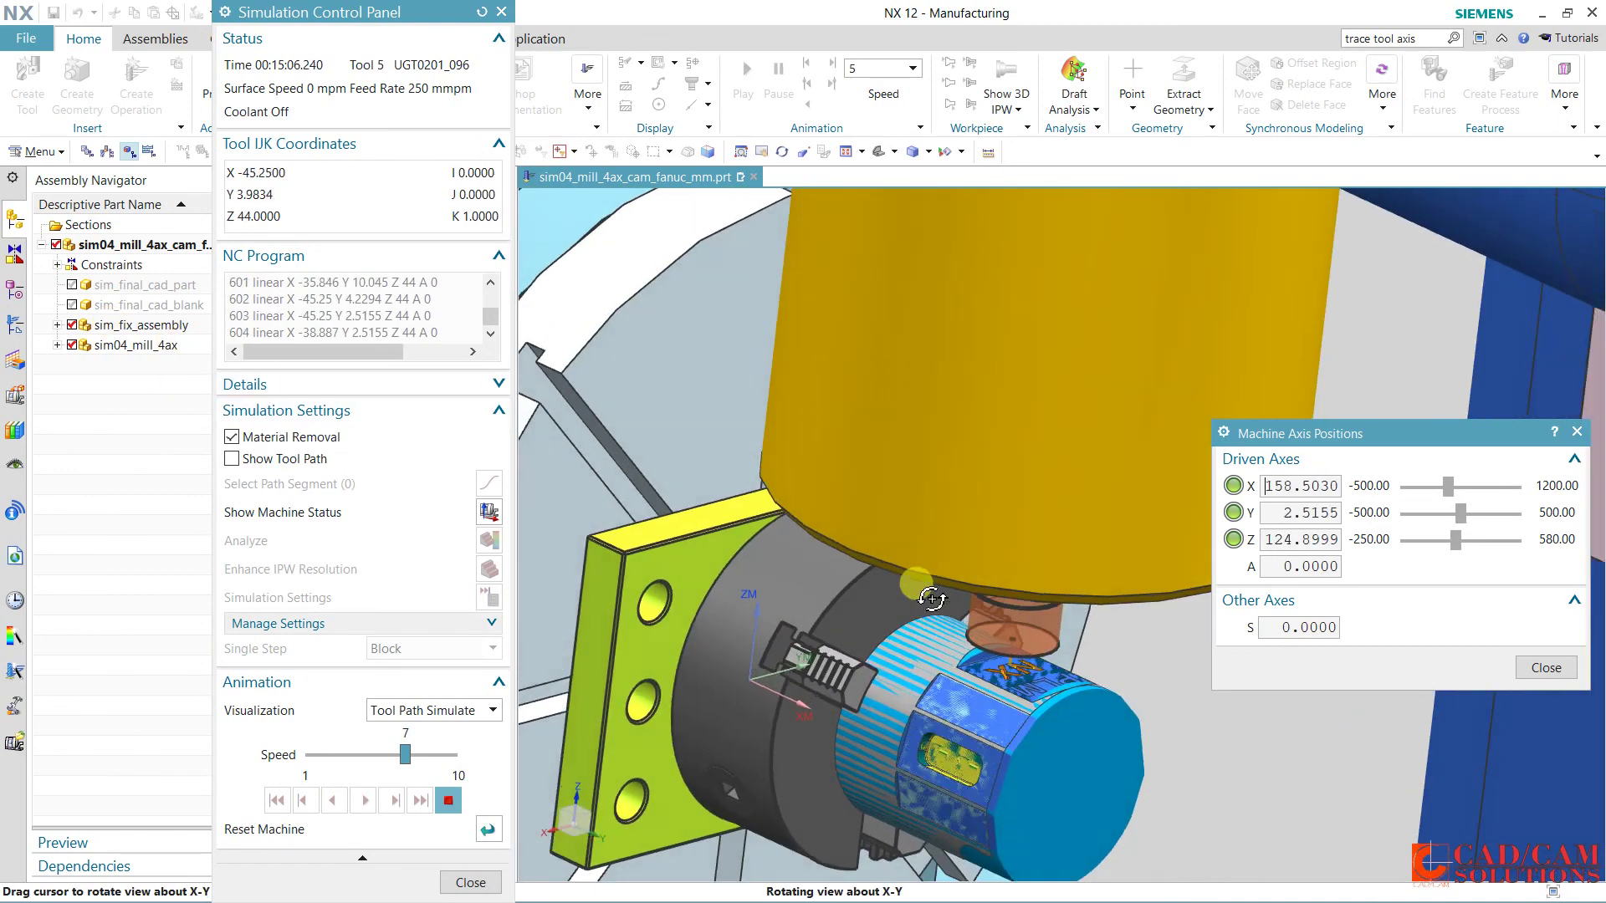
scroll(1121, 724, "down", 2)
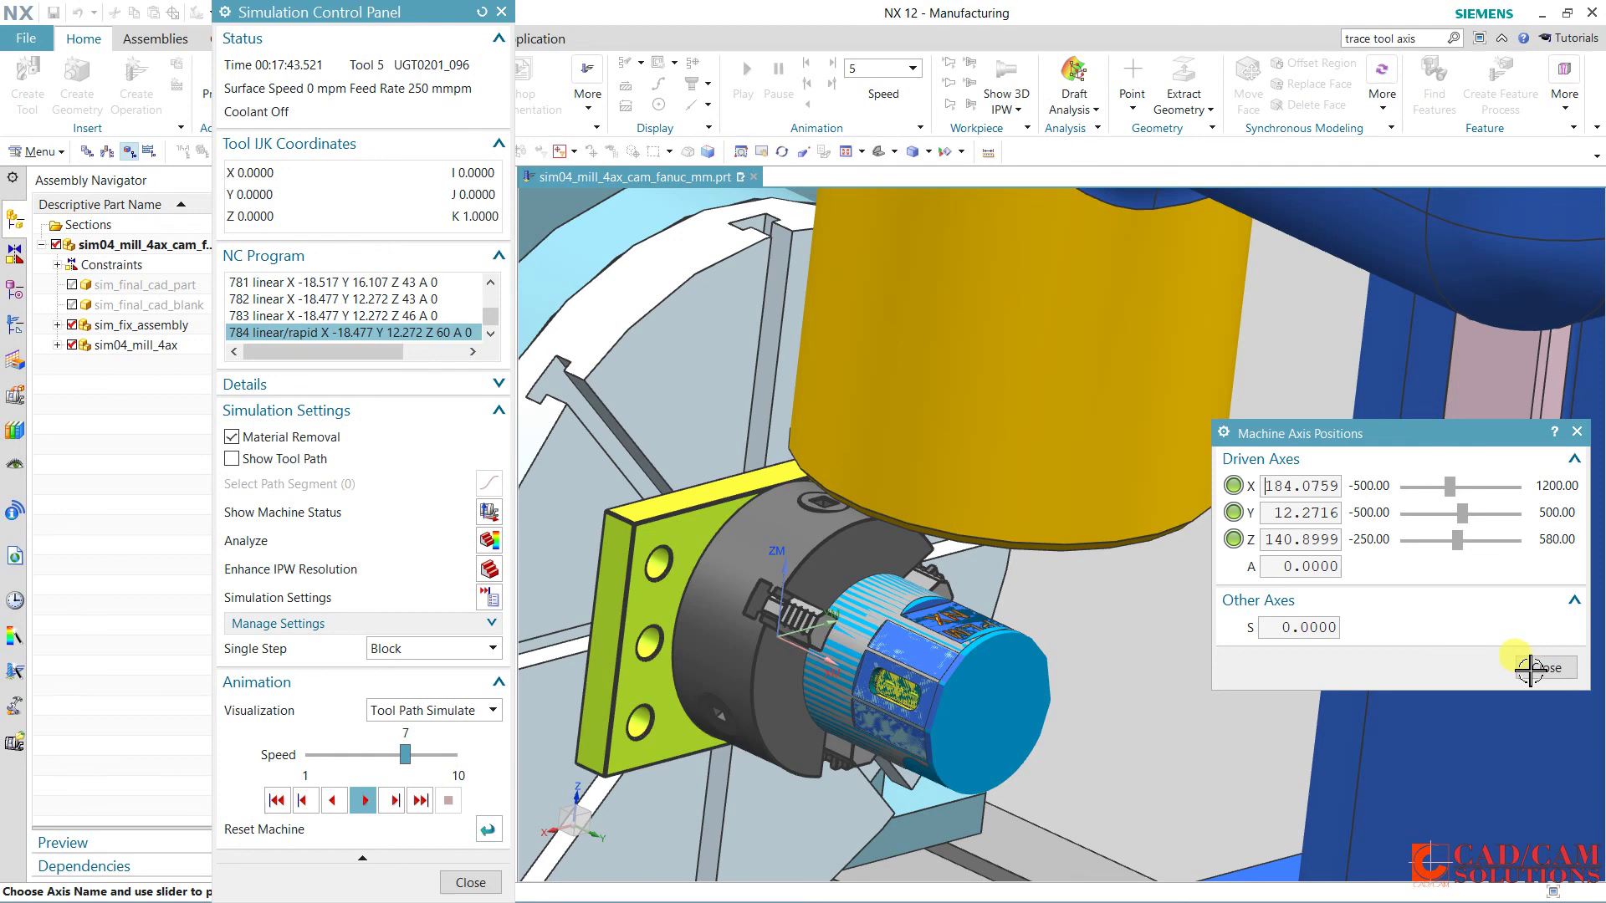
left_click(1530, 669)
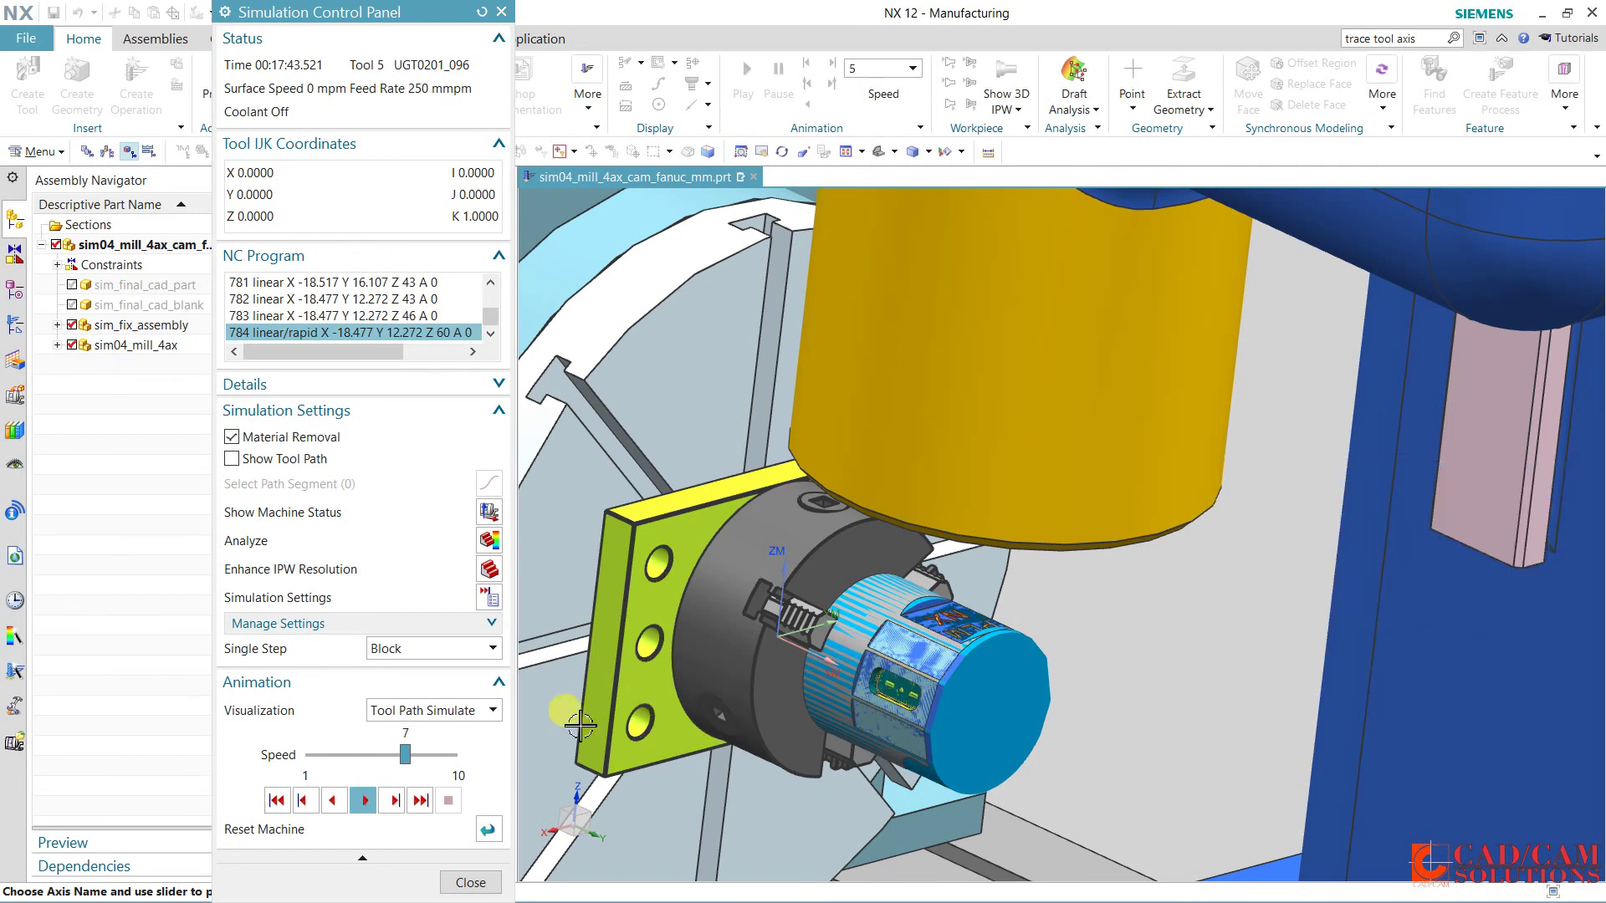
left_click(461, 883)
middle_click_drag(484, 743, 520, 663)
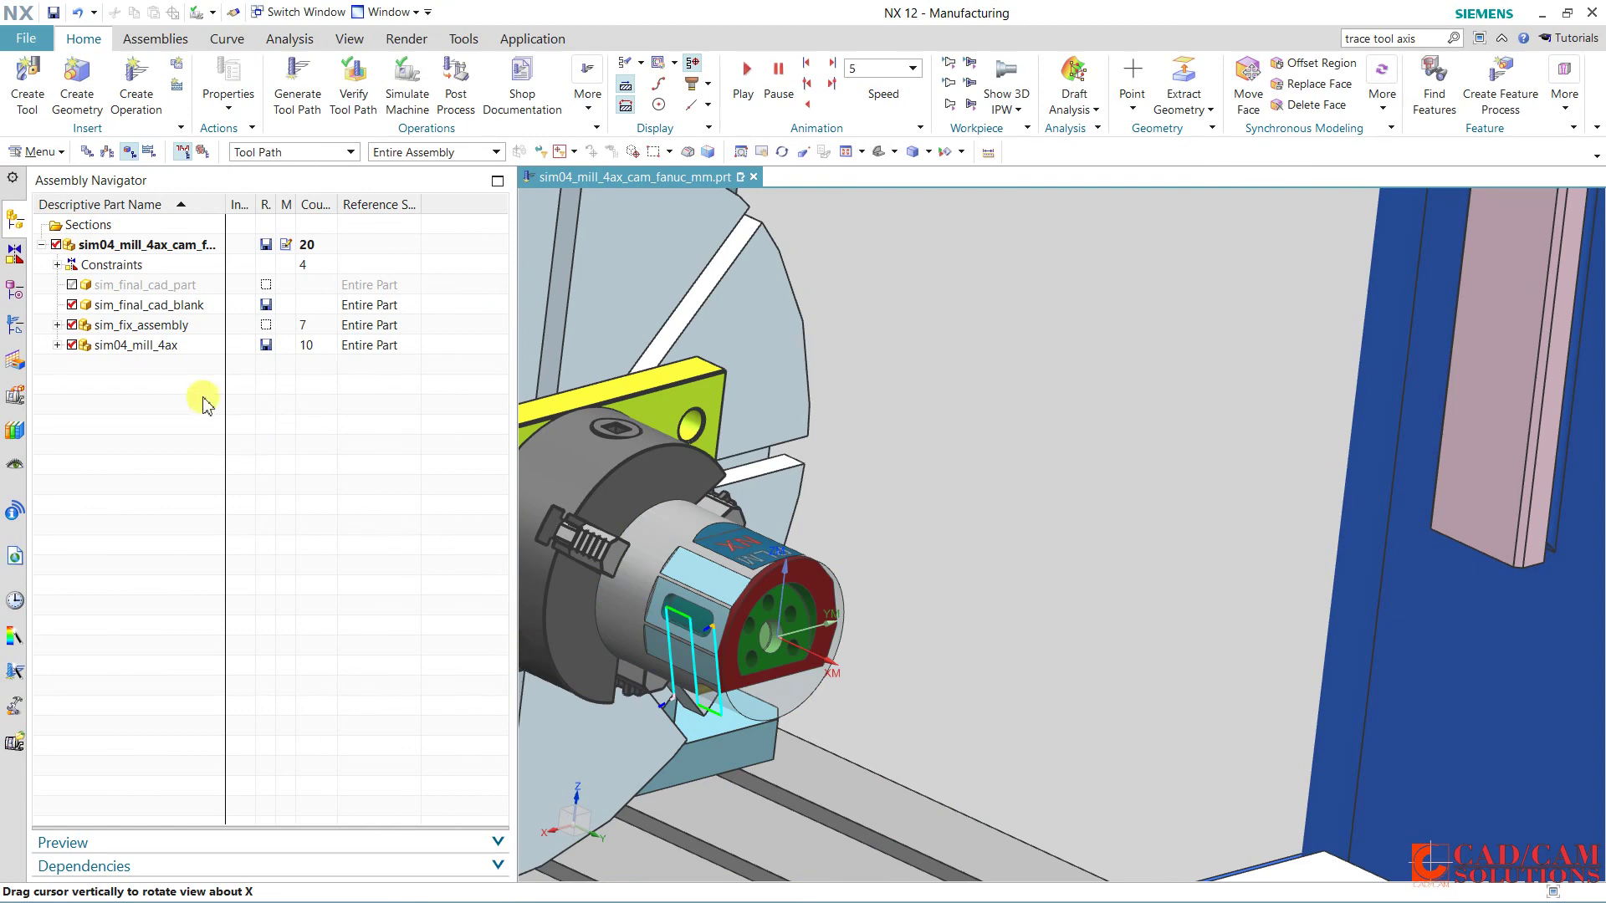